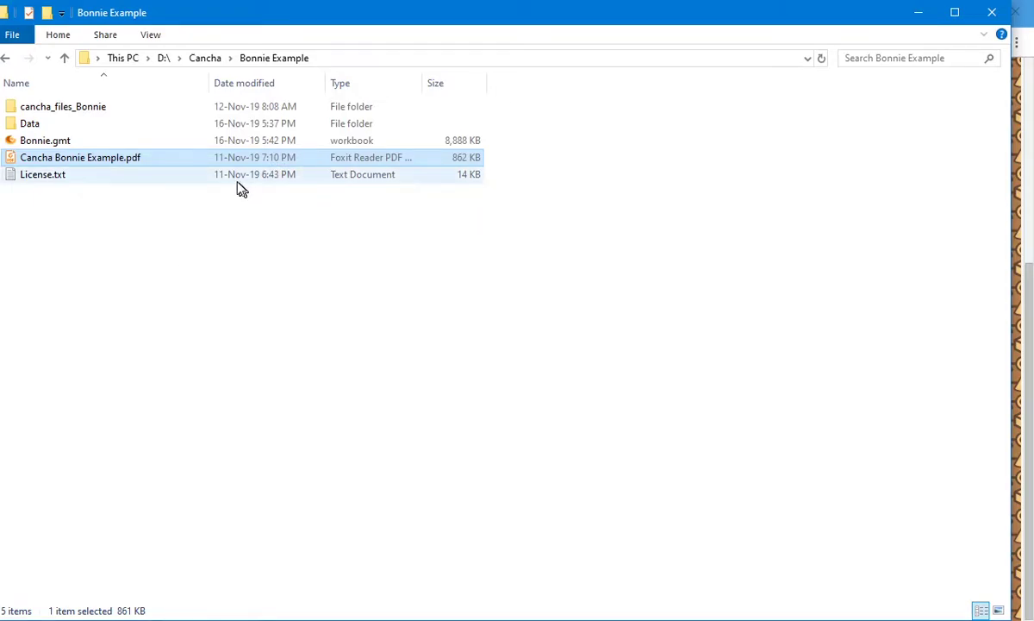
Look through the Bonnie Example folder, including the contents of its Data subfolder and the Bonnie.gmt and License.txt files
double_click(136, 125)
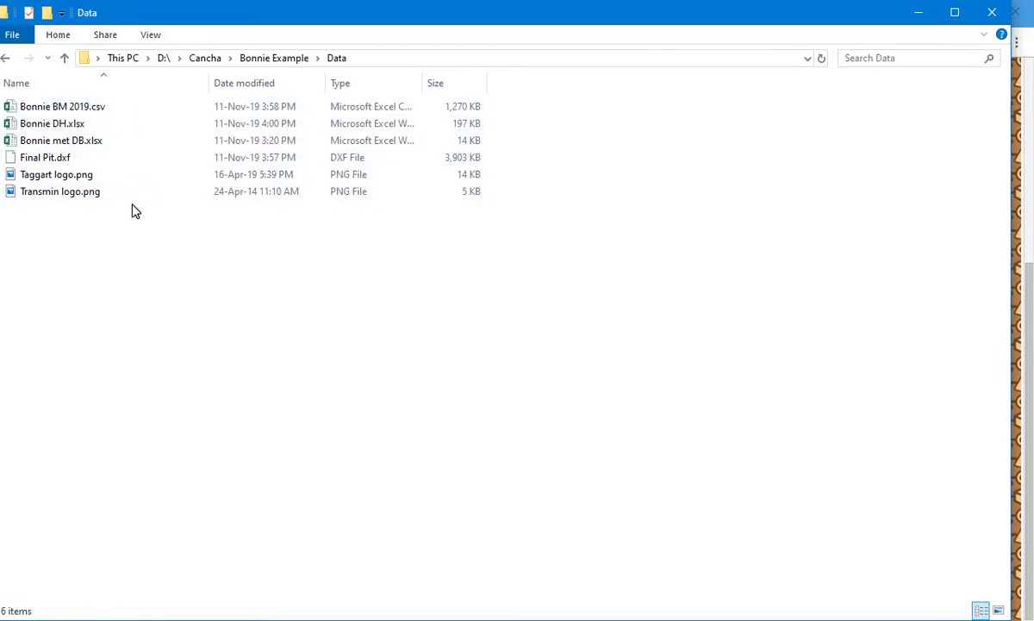
click(11, 59)
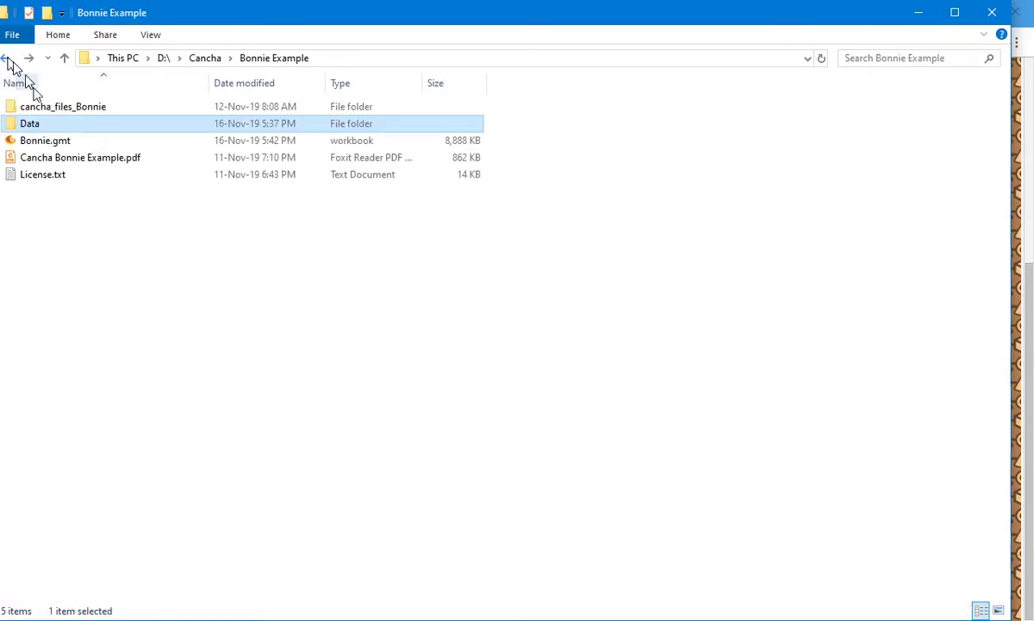
click(87, 143)
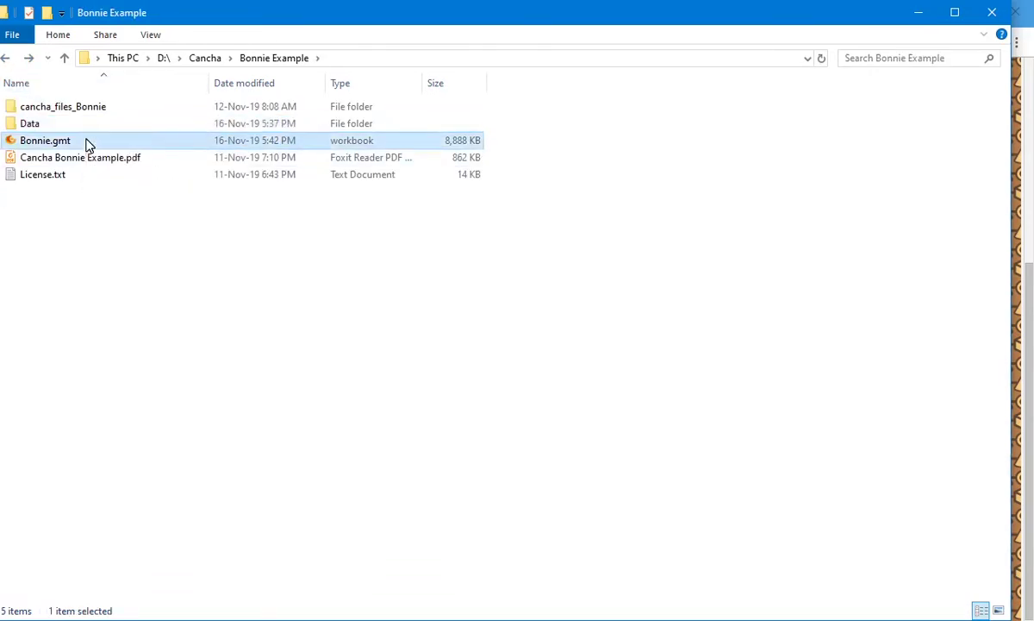
click(127, 181)
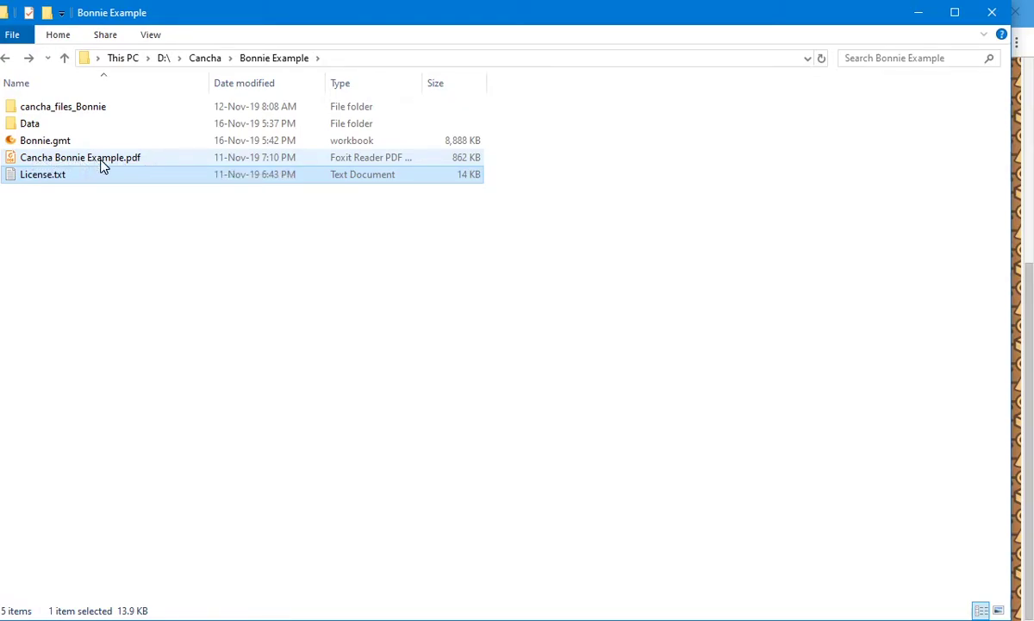
Open Cancha Bonnie Example.pdf in Foxit Reader, read through to the data set description on page 3, and return to the Bonnie Example folder
double_click(169, 161)
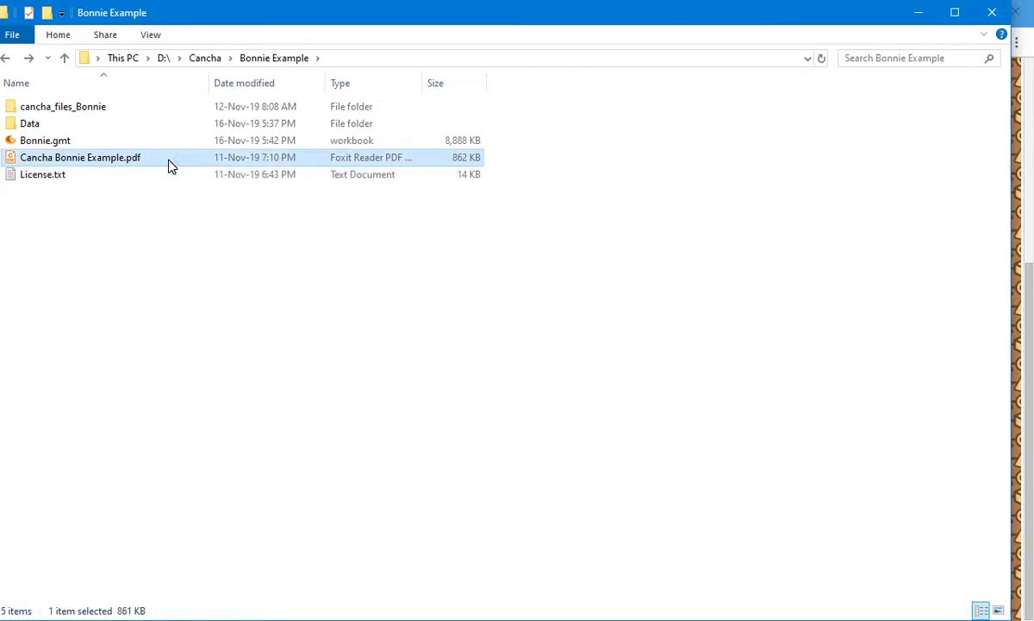
drag(2, 164, 280, 197)
double_click(280, 198)
scroll(615, 266, up, 4)
scroll(615, 266, up, 10)
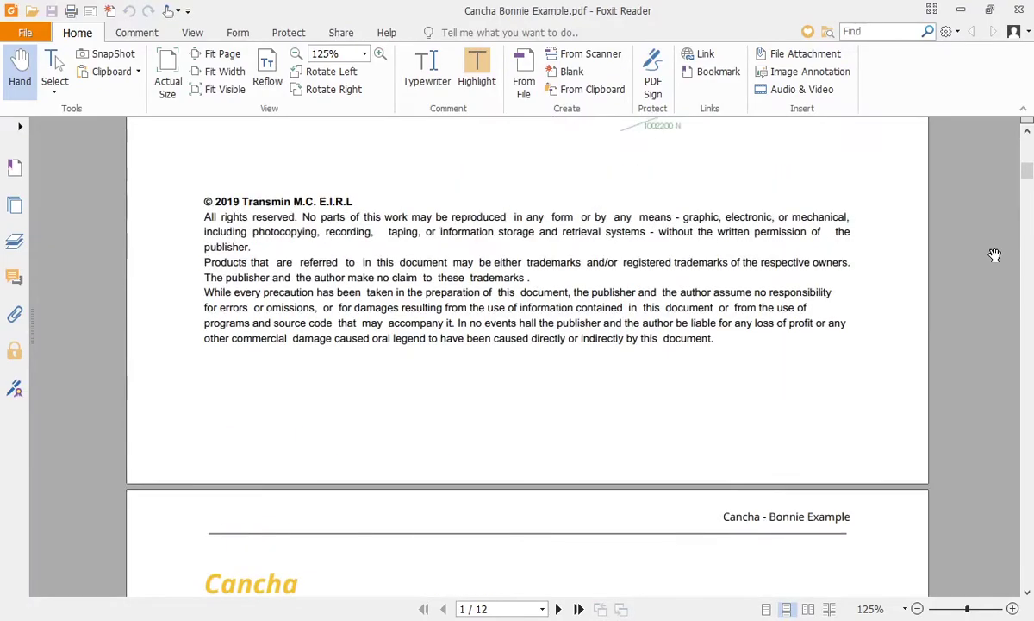
scroll(850, 207, down, 10)
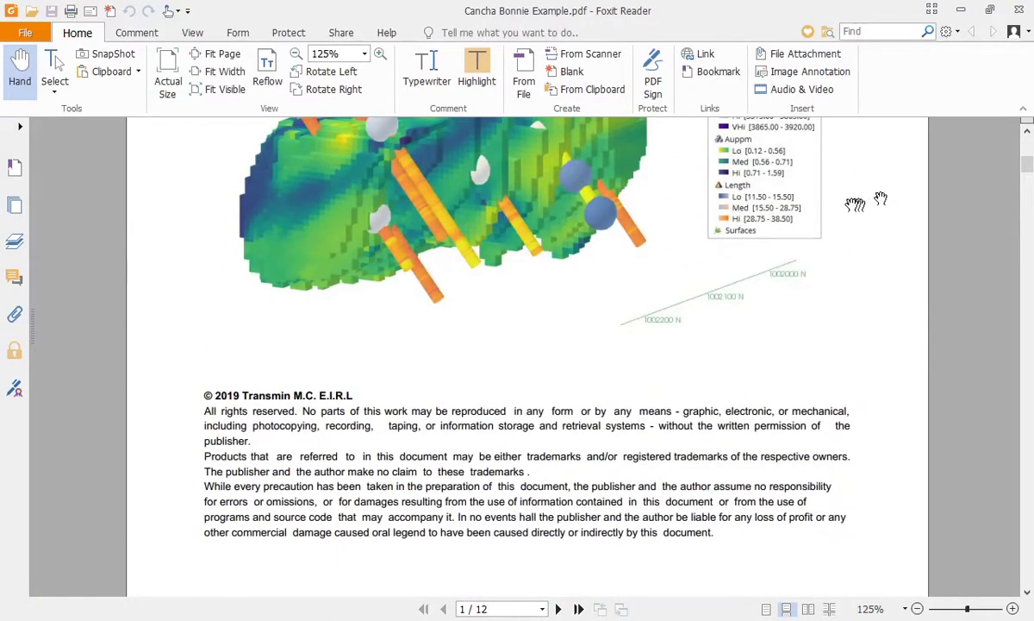
scroll(780, 226, down, 10)
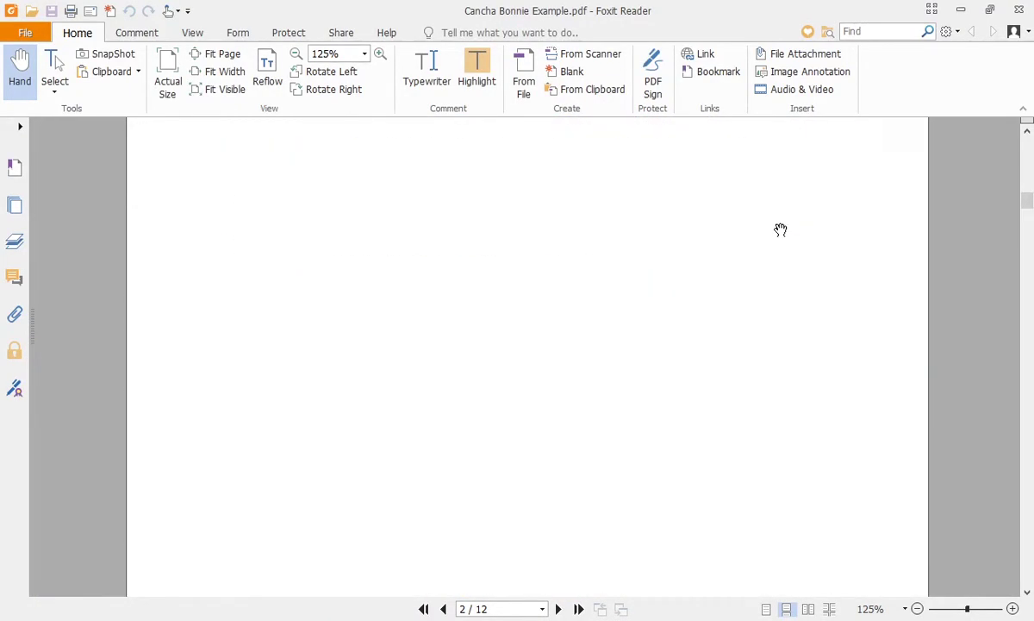
scroll(782, 219, up, 1)
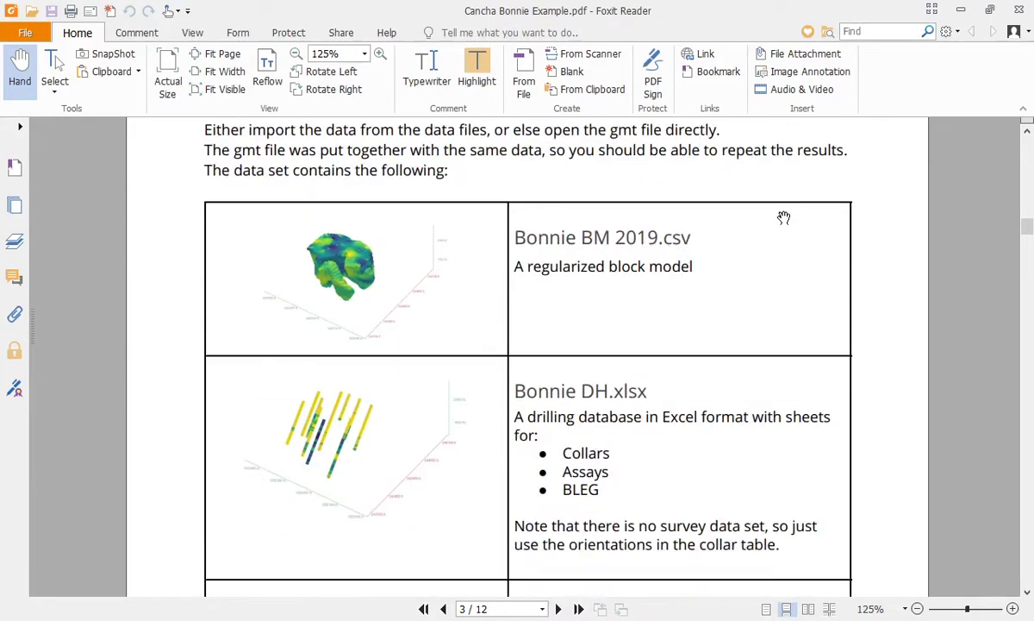
scroll(784, 268, down, 2)
scroll(784, 268, down, 1)
drag(697, 12, 0, 93)
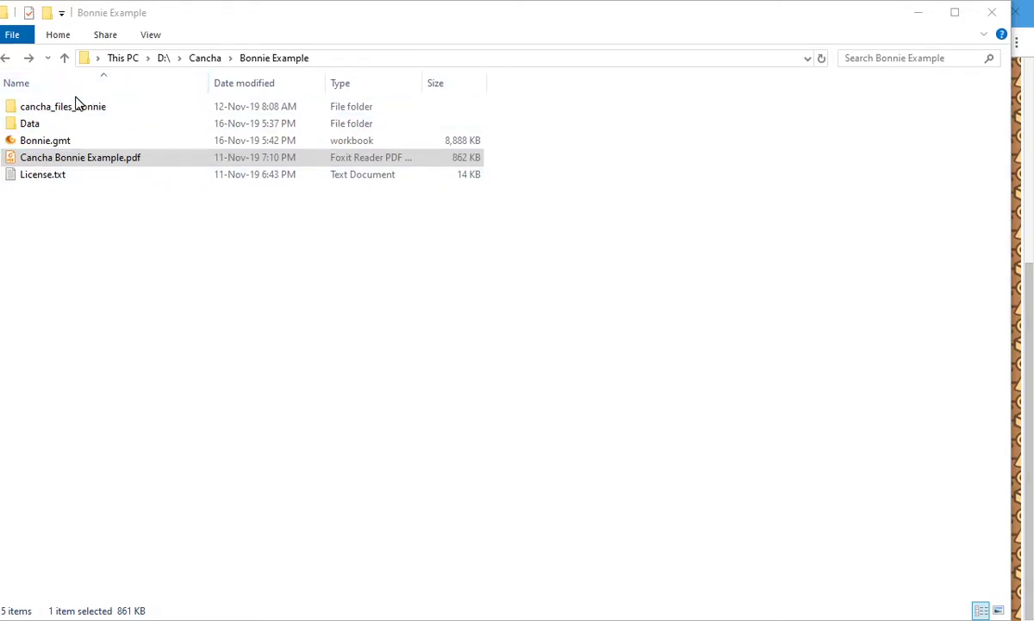
Open the Data folder, switch to Bonnie met DB.xlsx in Excel, and look over its Origin, HA and Results sheets
double_click(62, 126)
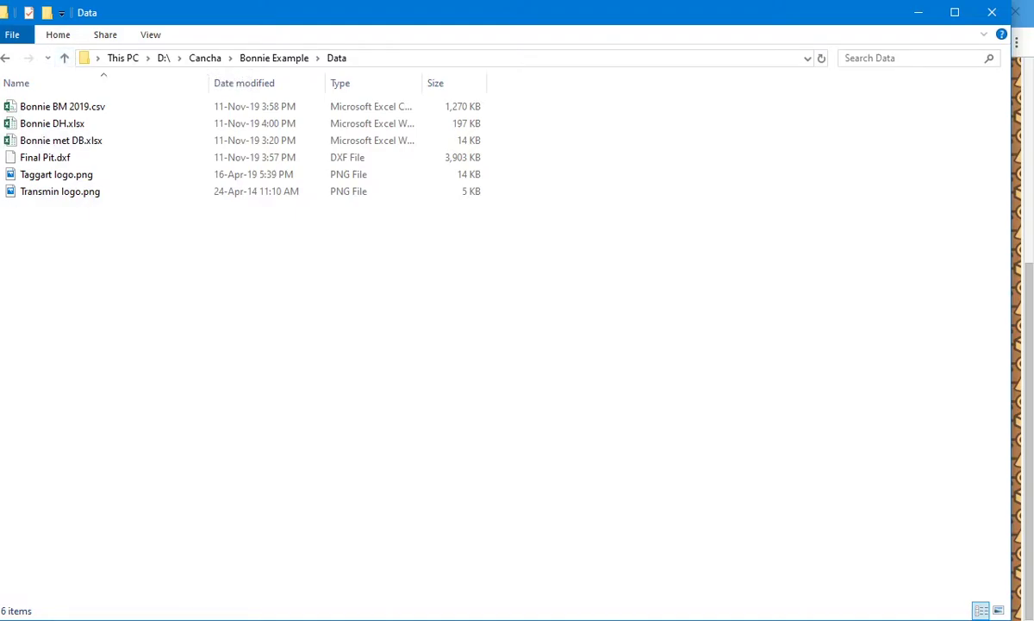
key(alt+Tab)
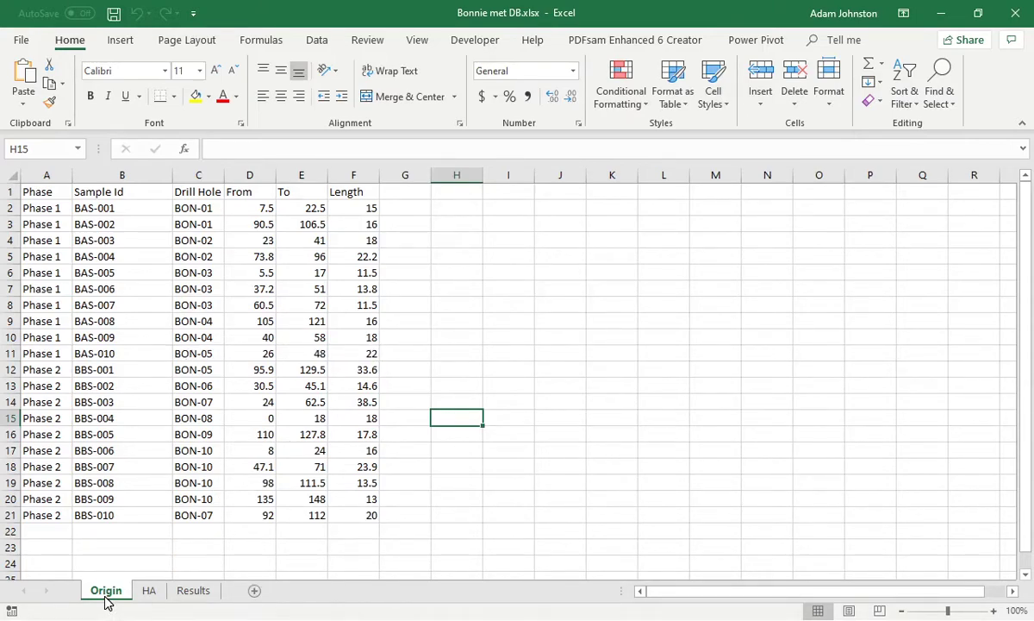
click(152, 590)
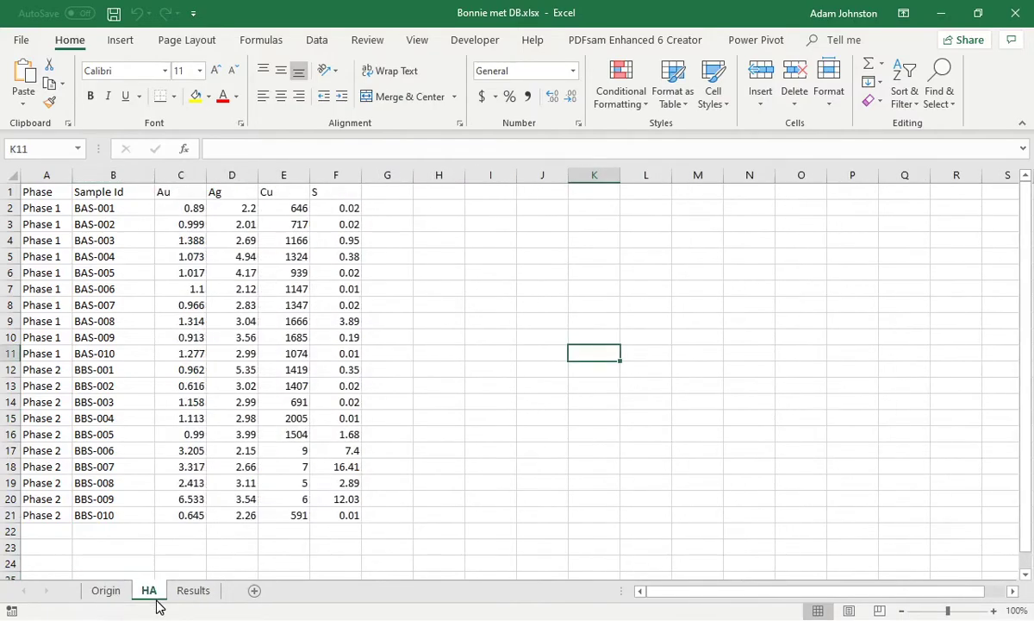
click(205, 594)
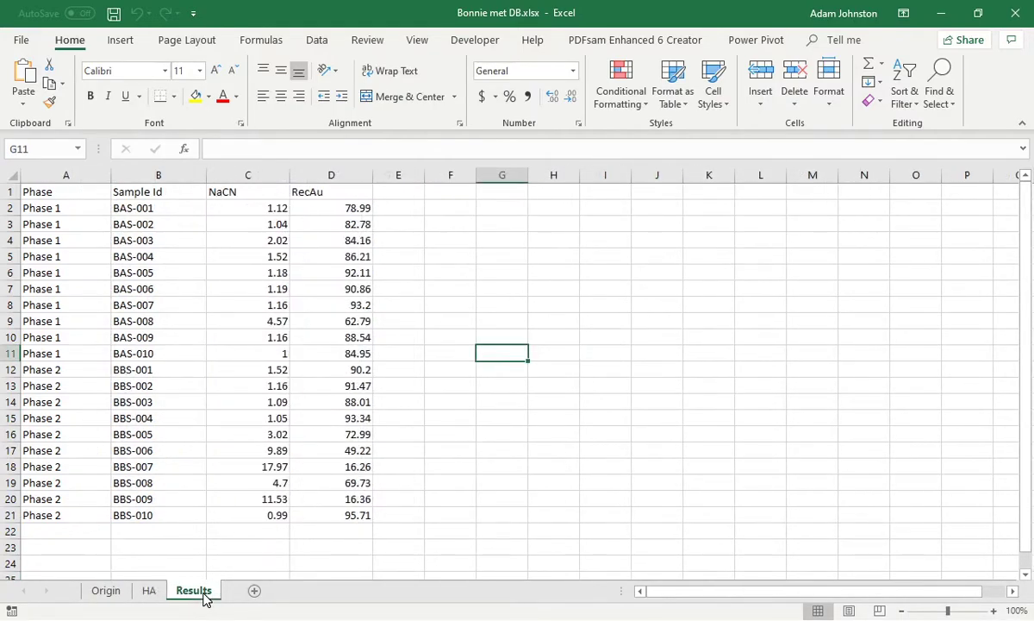
Examine the Origin sheet's column headings from Phase to Length, including Sample Id and Drill Hole
click(105, 593)
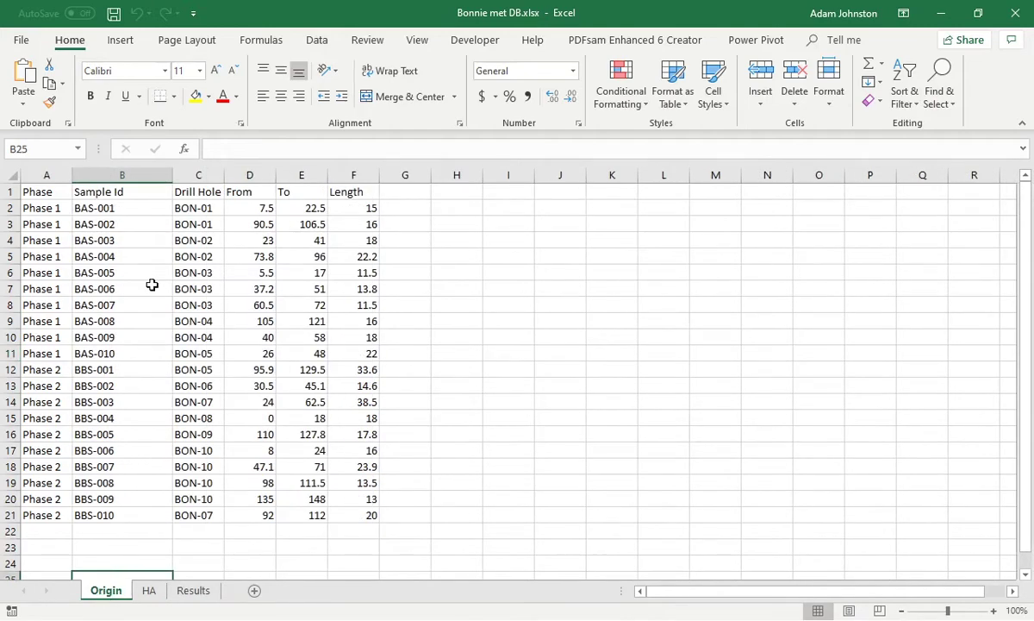
drag(42, 189, 370, 195)
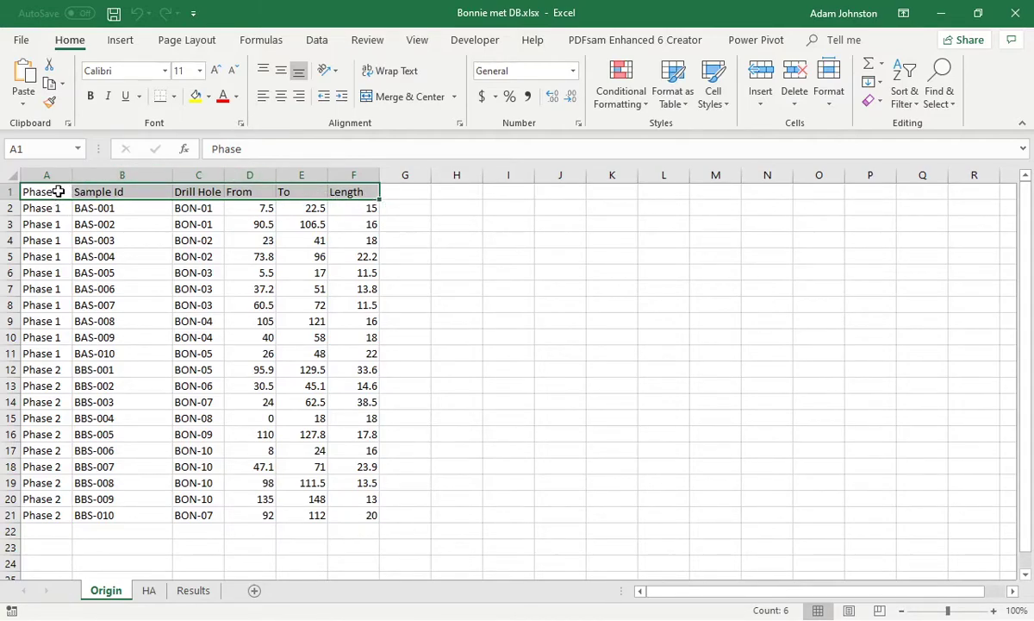
click(147, 191)
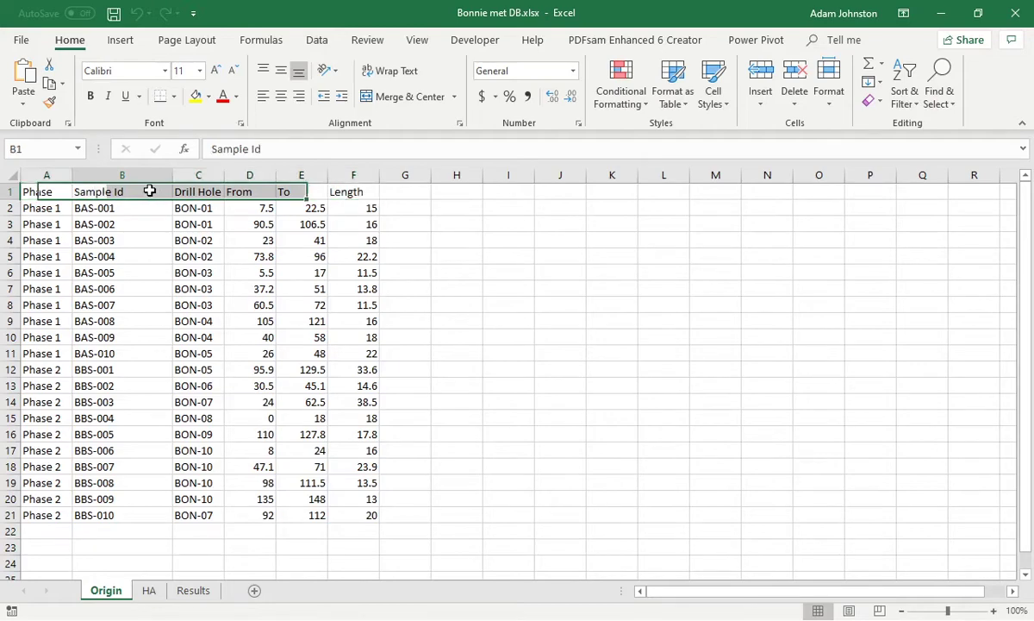
click(218, 191)
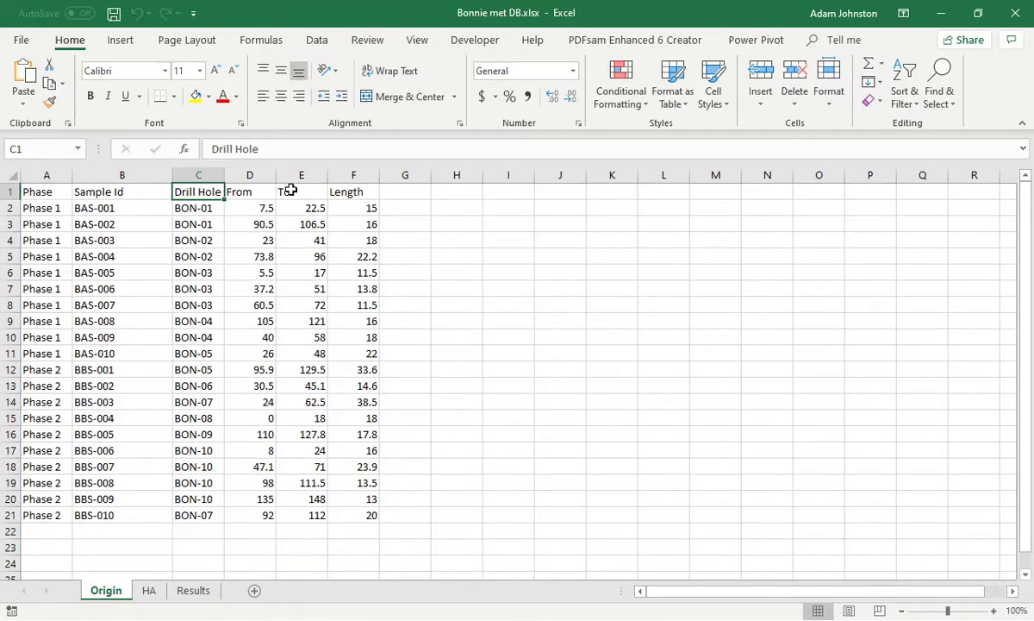
Examine the first record on the HA sheet: phase, sample ID and the Au, Ag, Cu and S head assays
click(149, 594)
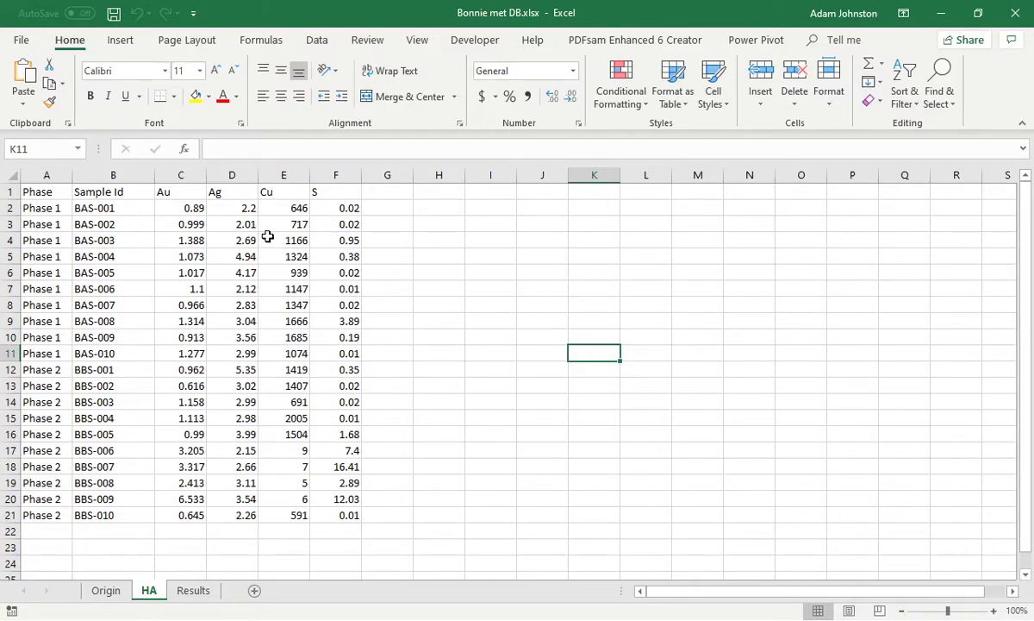
click(64, 207)
click(105, 208)
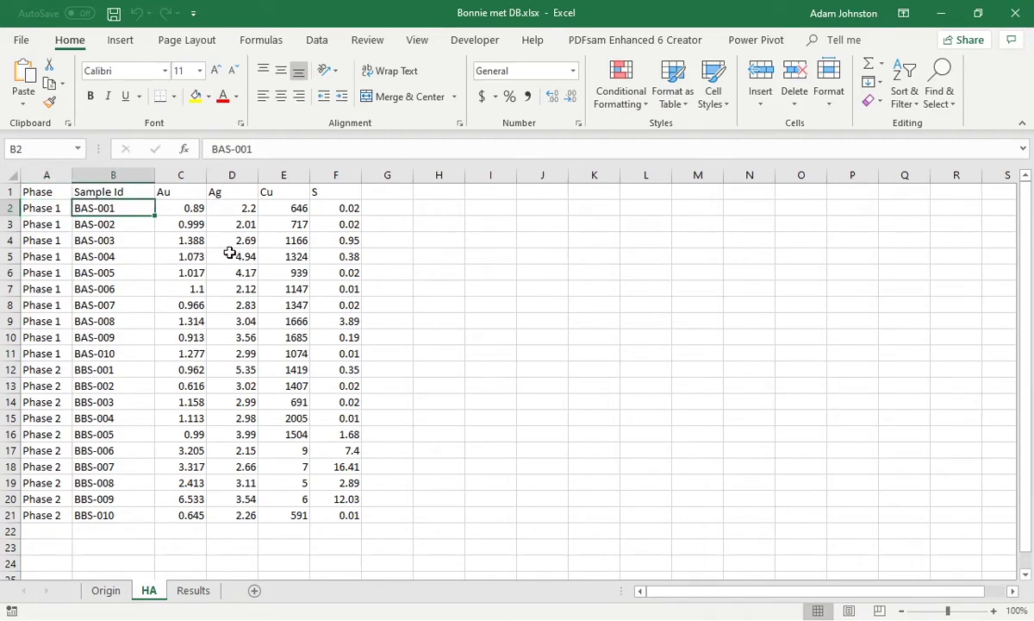
click(194, 209)
drag(194, 209, 350, 211)
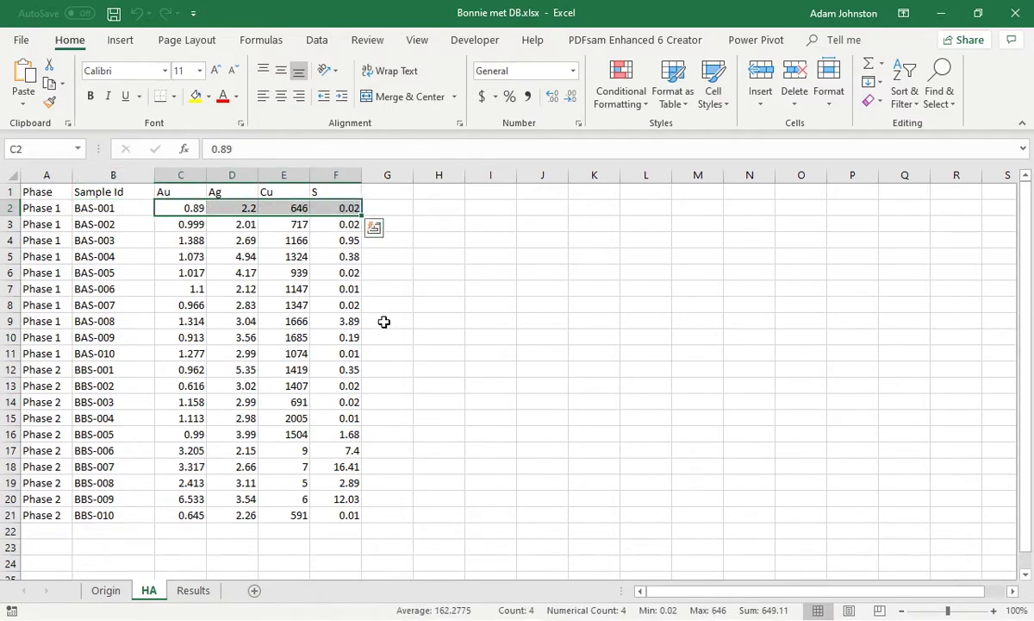
Examine the first record on the Results sheet: NaCN, RecAu, phase and sample ID
click(194, 591)
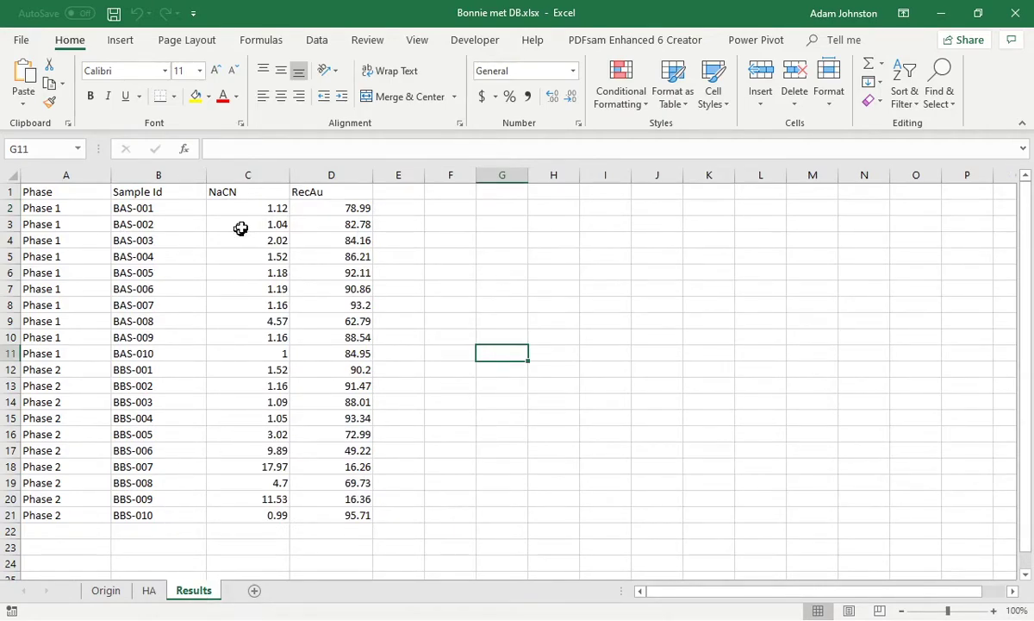
click(261, 207)
click(343, 208)
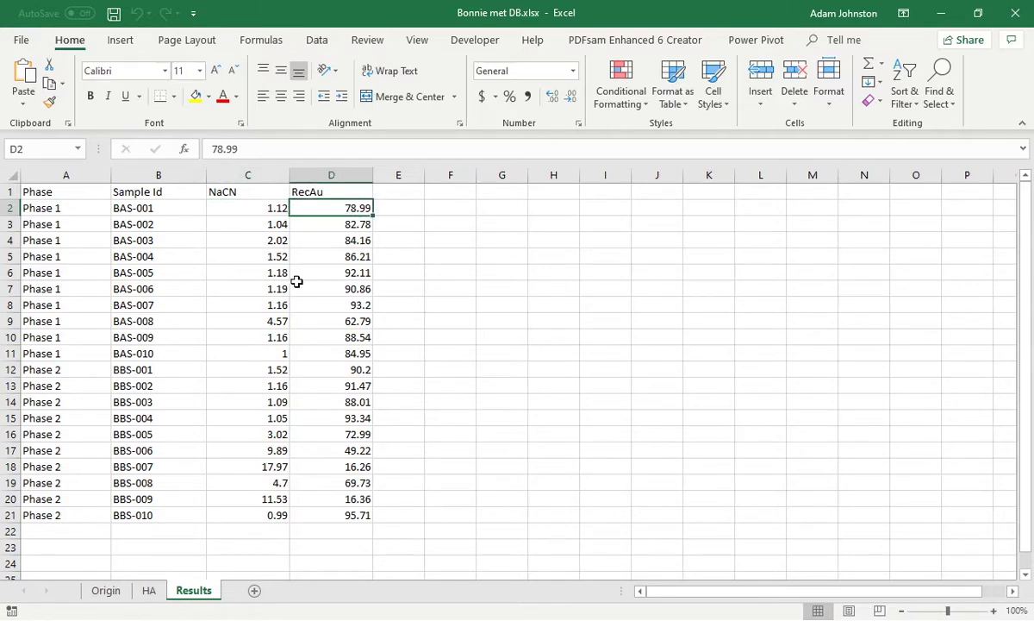
click(69, 207)
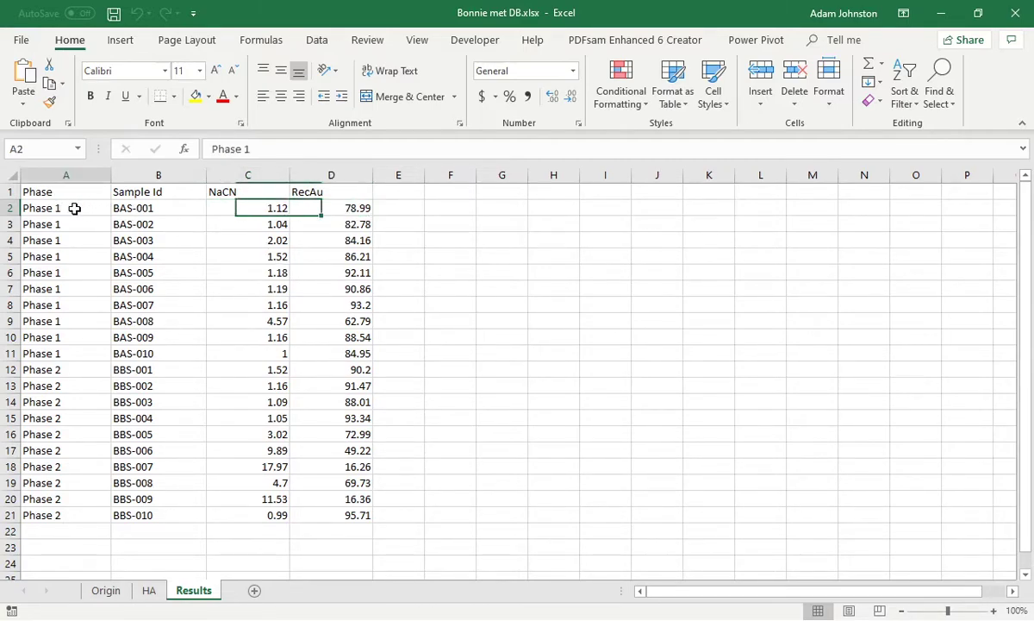
click(138, 210)
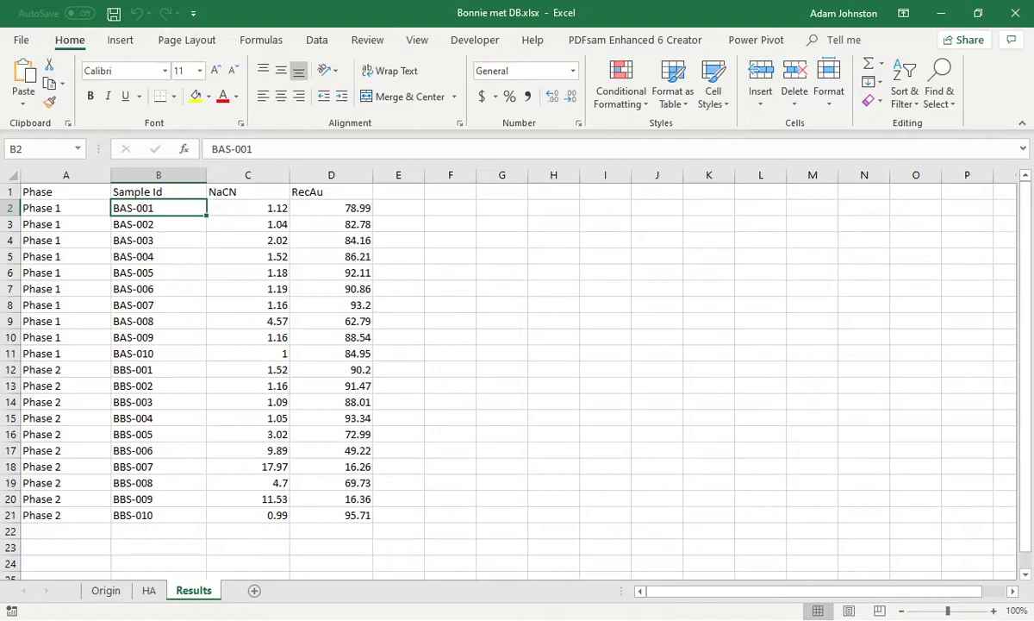
Switch to the Bonnie DH.xlsx workbook and review its Collars, BLEG and Assays sheets, including the additional assay columns
key(alt+Tab)
key(alt+Tab)
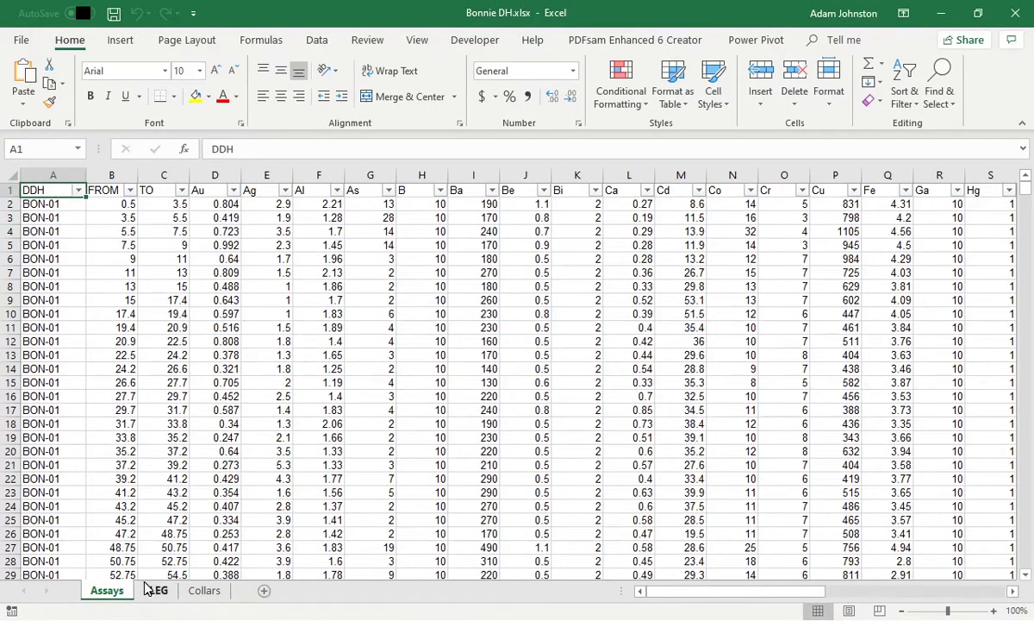
click(205, 592)
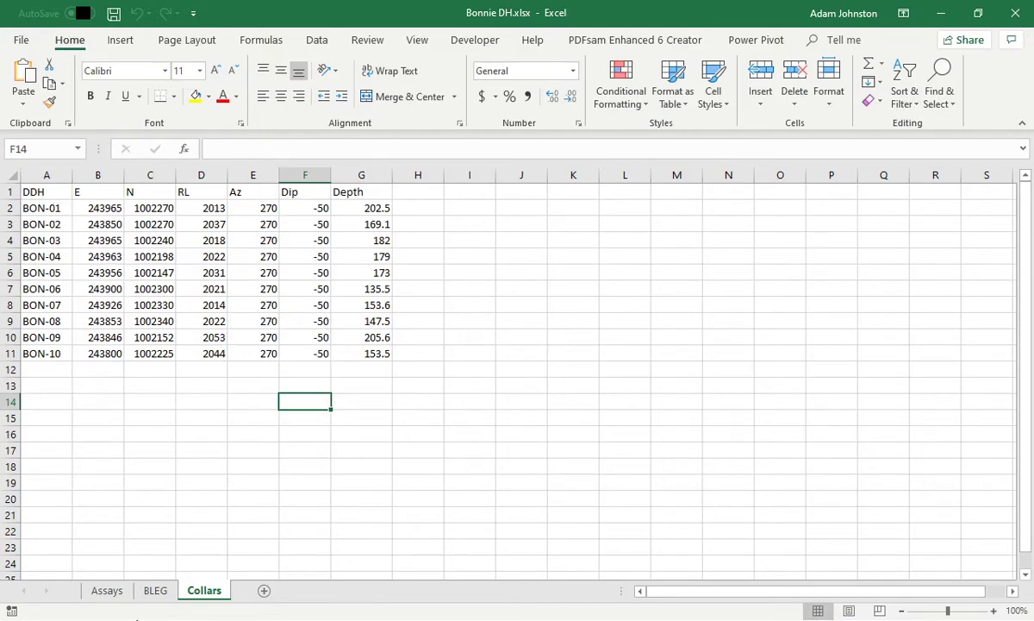
click(157, 593)
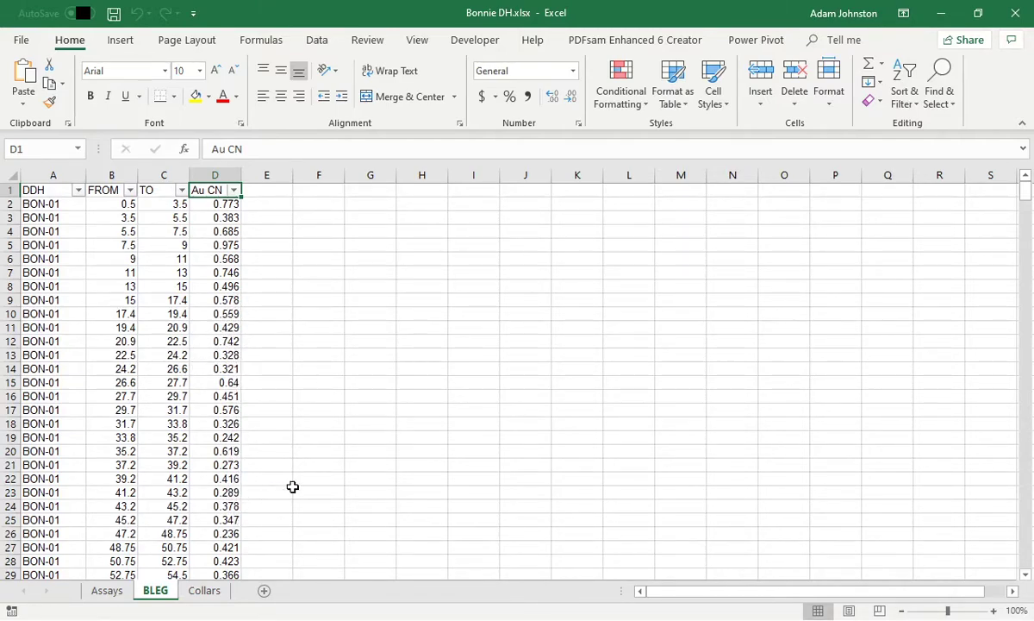
click(105, 592)
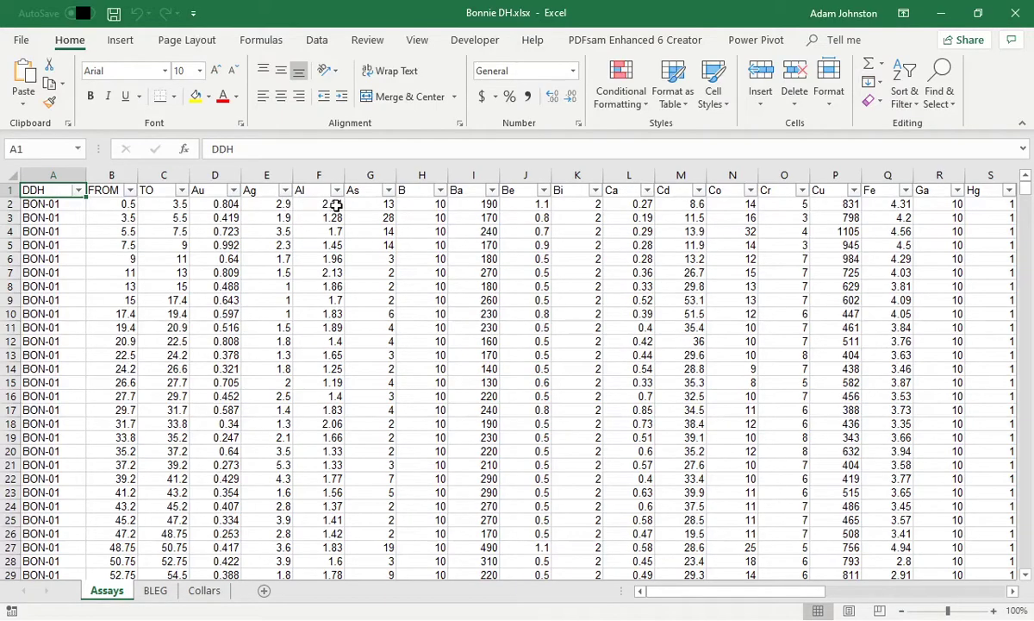
drag(681, 591, 538, 592)
View the block model columns in Bonnie BM 2019.csv, and minimize the open workbooks to return to the Data folder
key(alt+Tab)
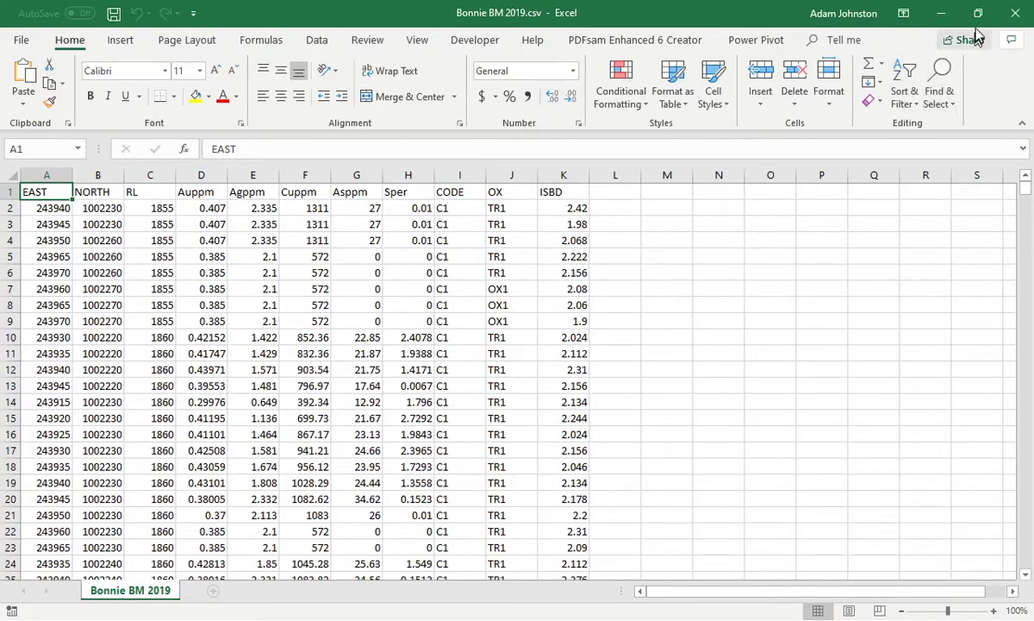
click(942, 15)
click(944, 17)
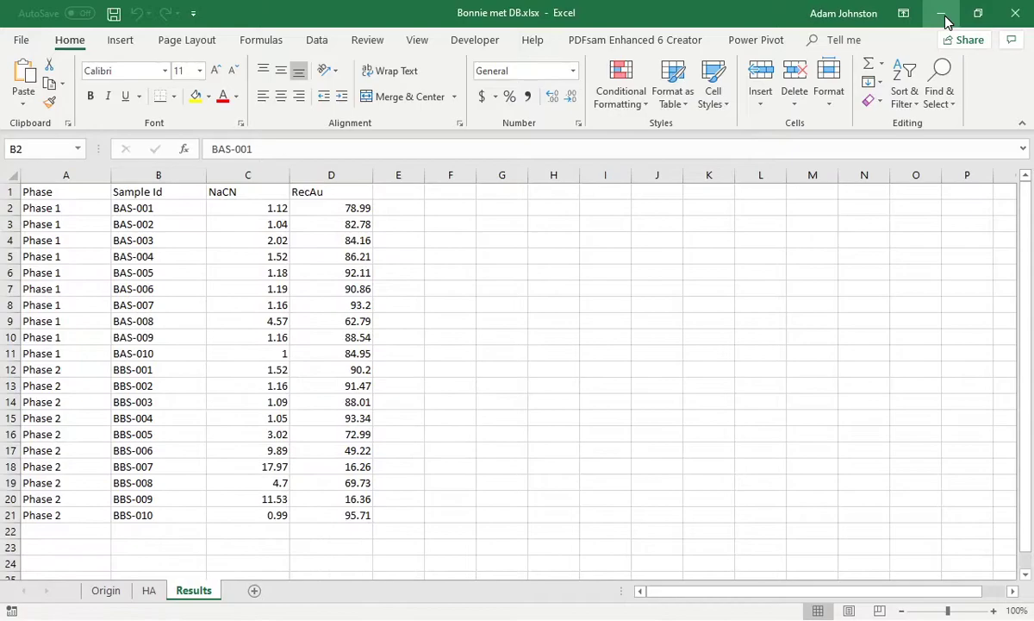
click(942, 15)
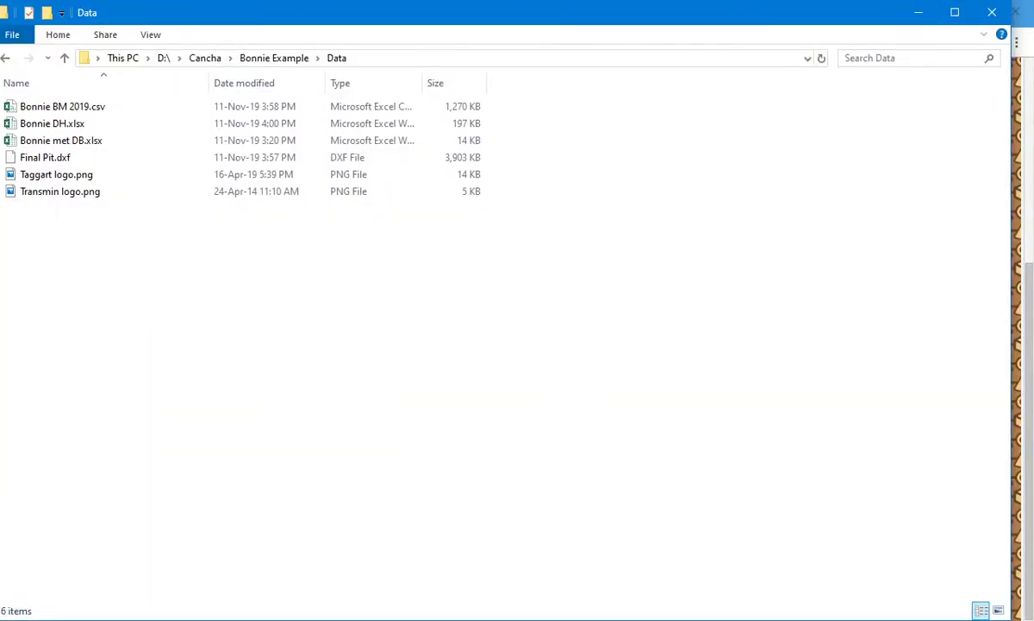
Switch to the Bonnie project in Cancha and show the details of the bonnie surface in its data list
key(alt+Tab)
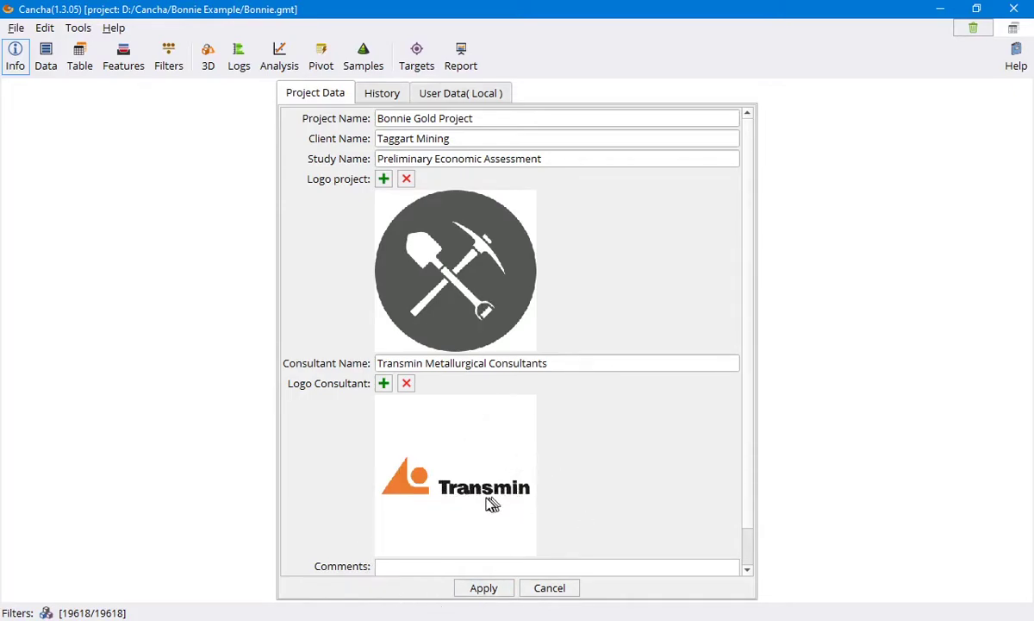
click(47, 58)
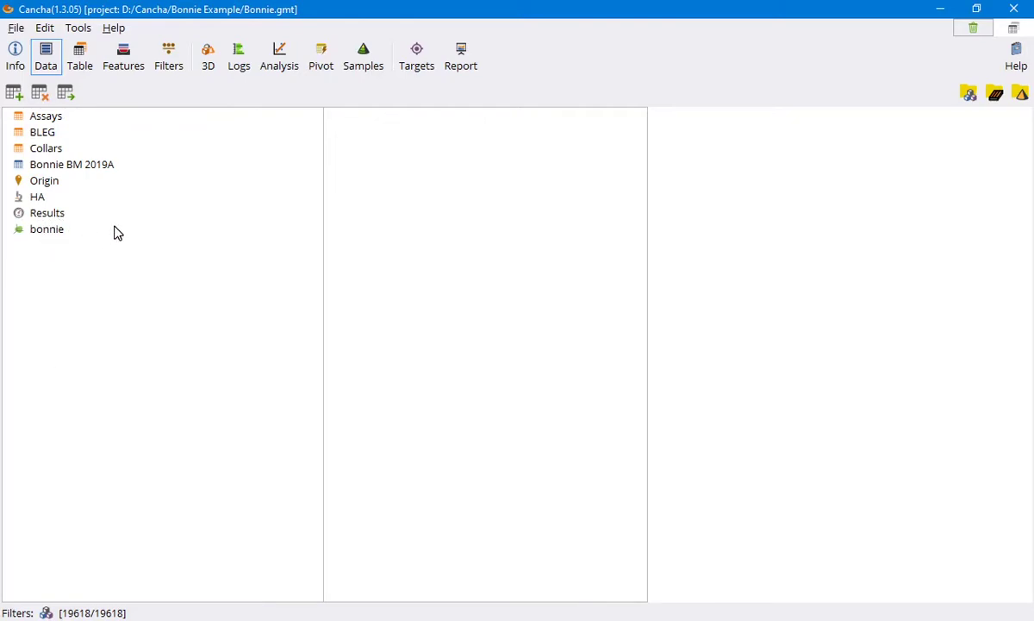
click(57, 231)
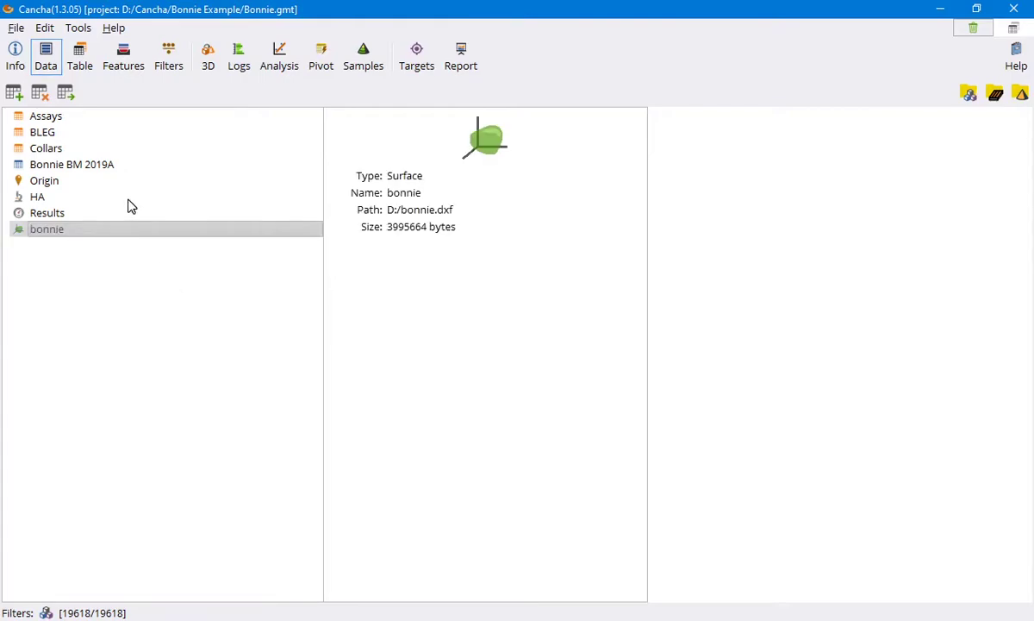
Show the details of the Collars data set and view its table of drill hole coordinates, lengths, azimuths and dips
click(57, 151)
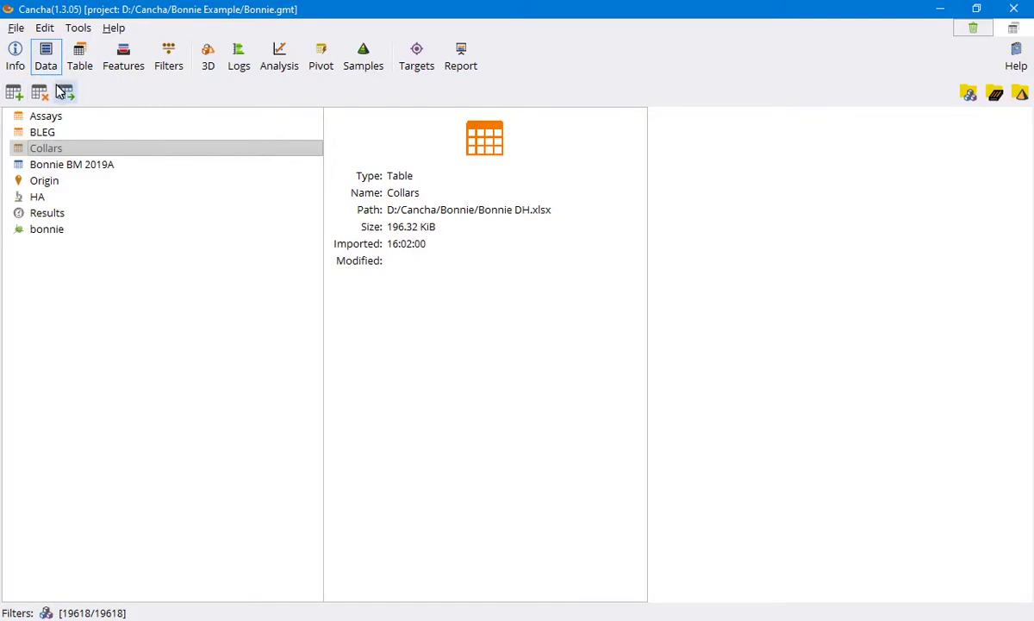
click(82, 61)
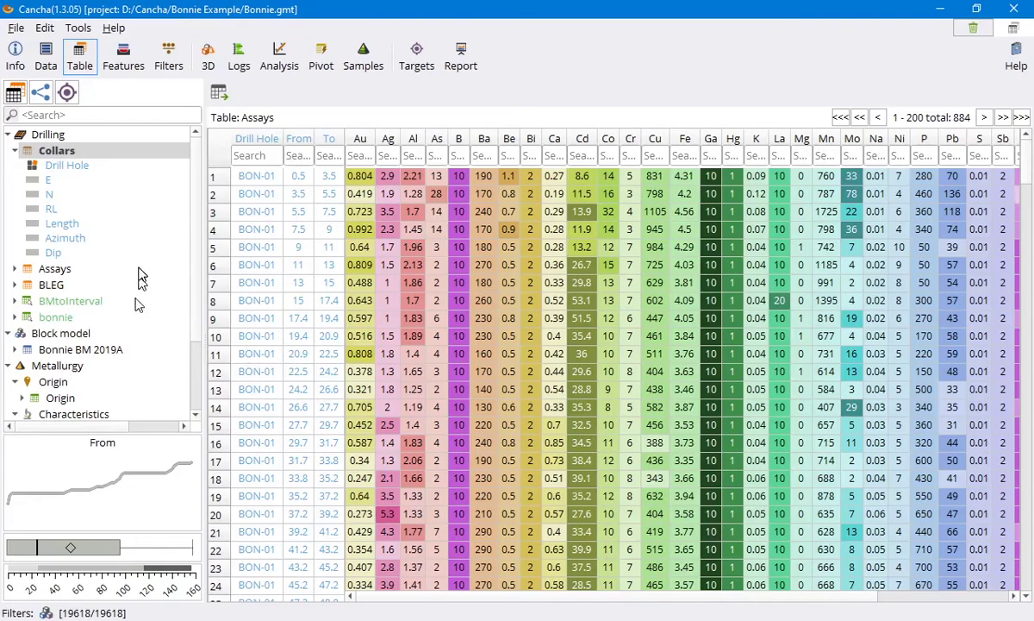
click(66, 251)
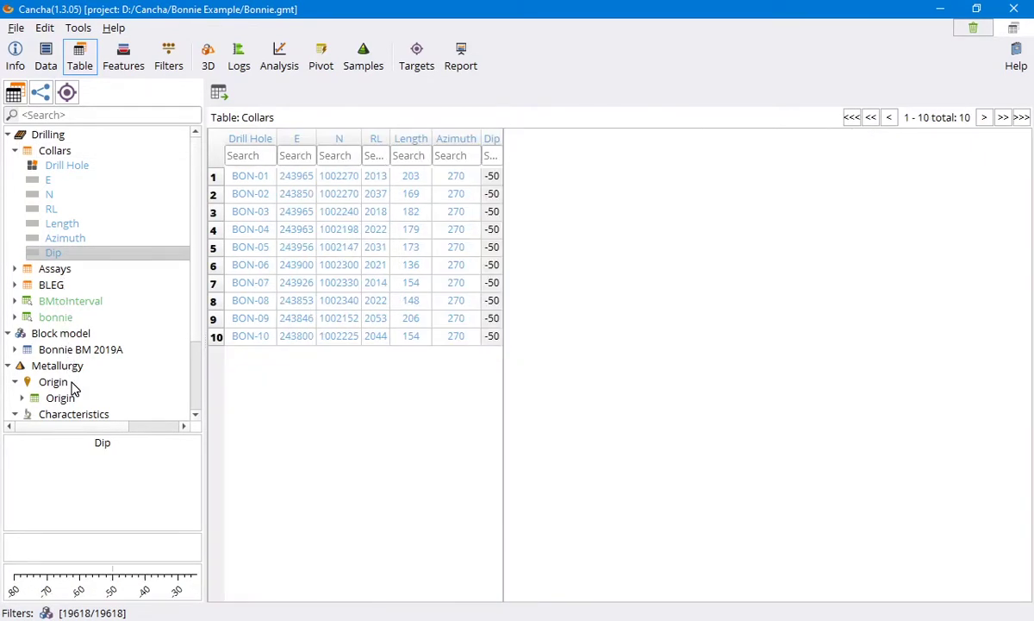
View the Bonnie BM 2019A block model table filtered to Cuppm >600, and clear that filter
click(95, 349)
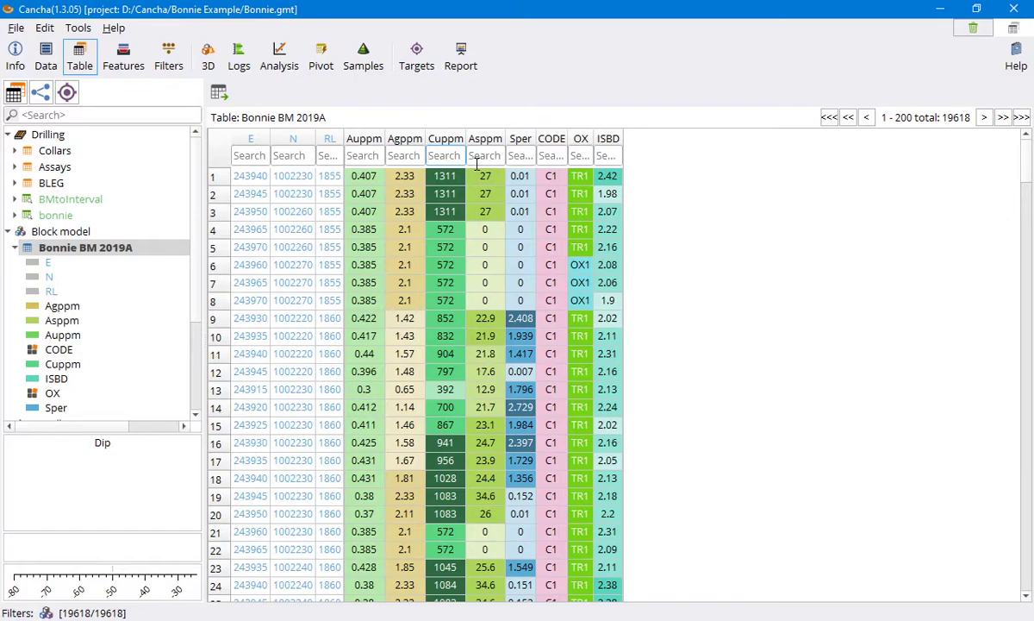
text(>600)
key(Return)
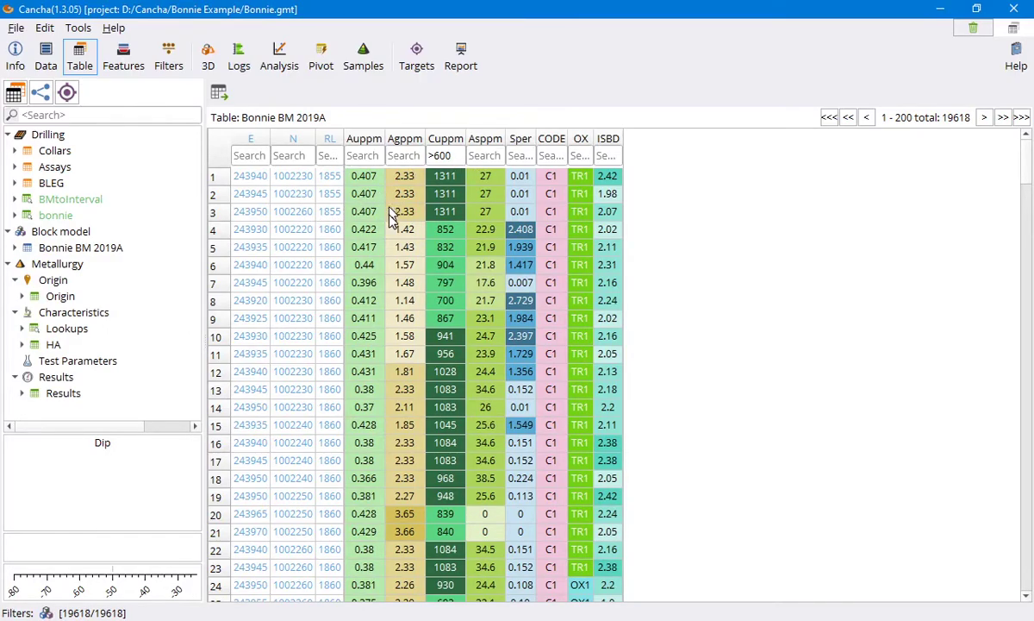
drag(453, 154, 413, 156)
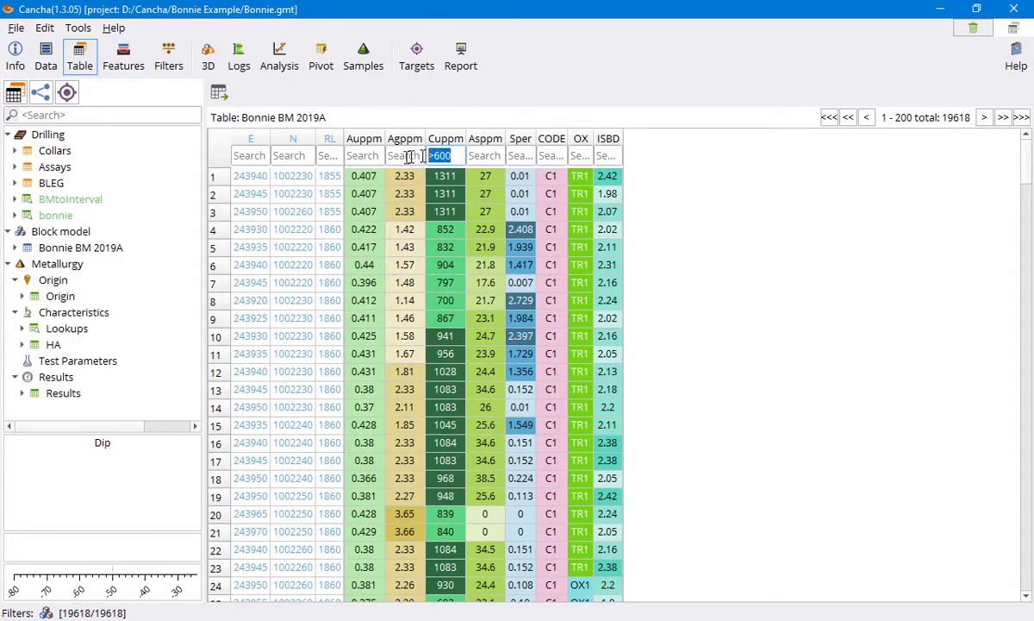
key(BackSpace)
Filter the block model's OX column by 2, look through the matching rows, and clear the filter
click(557, 157)
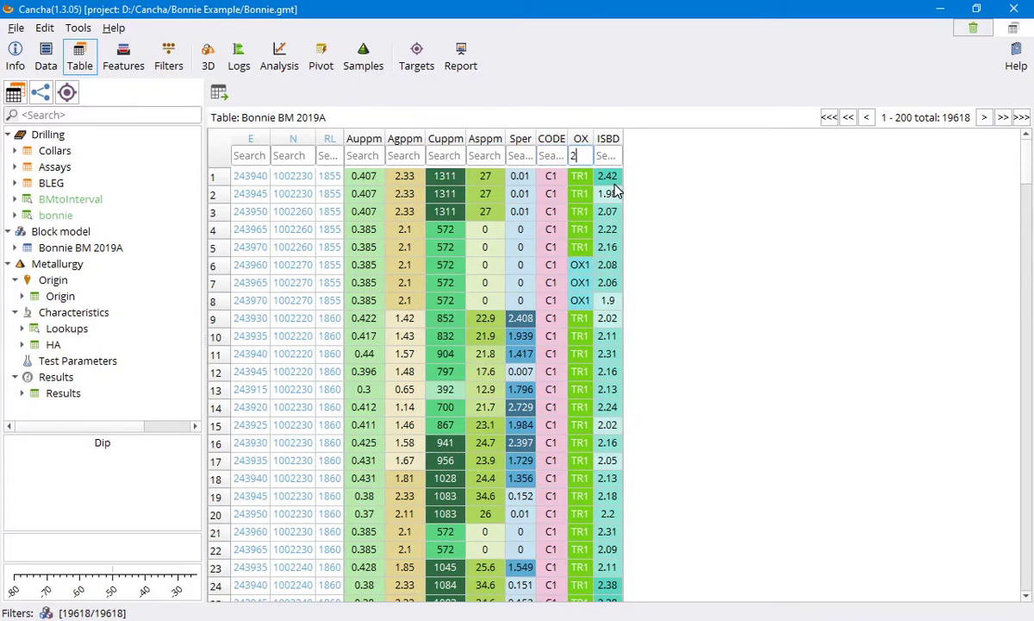
key(Return)
scroll(543, 452, down, 6)
scroll(584, 474, up, 6)
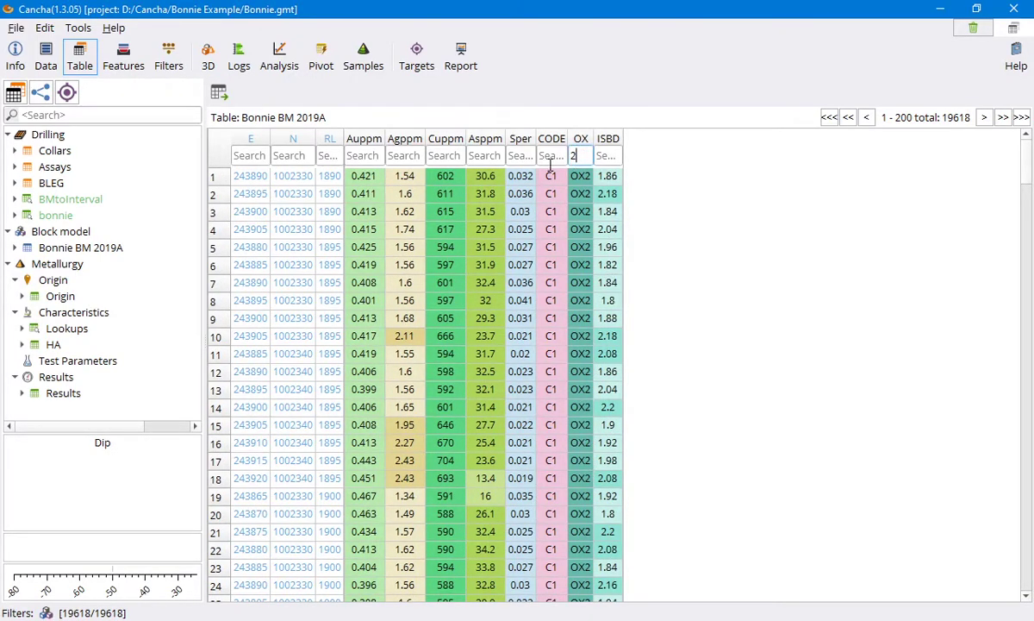
key(Return)
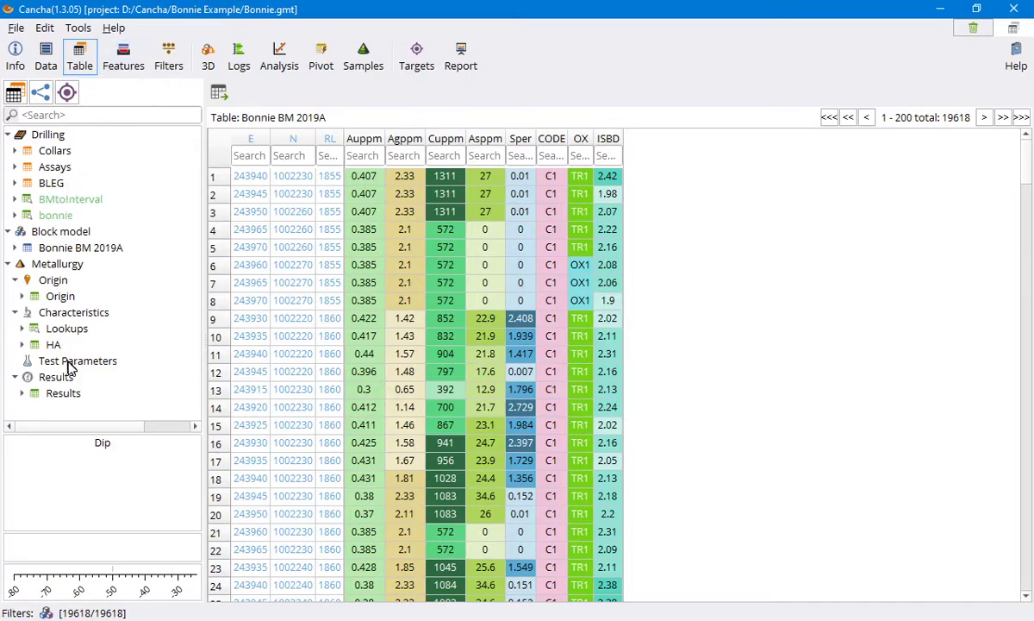
Switch to the feature settings and show the definition of the Ratio Au_Ag feature in the Assays table
click(103, 65)
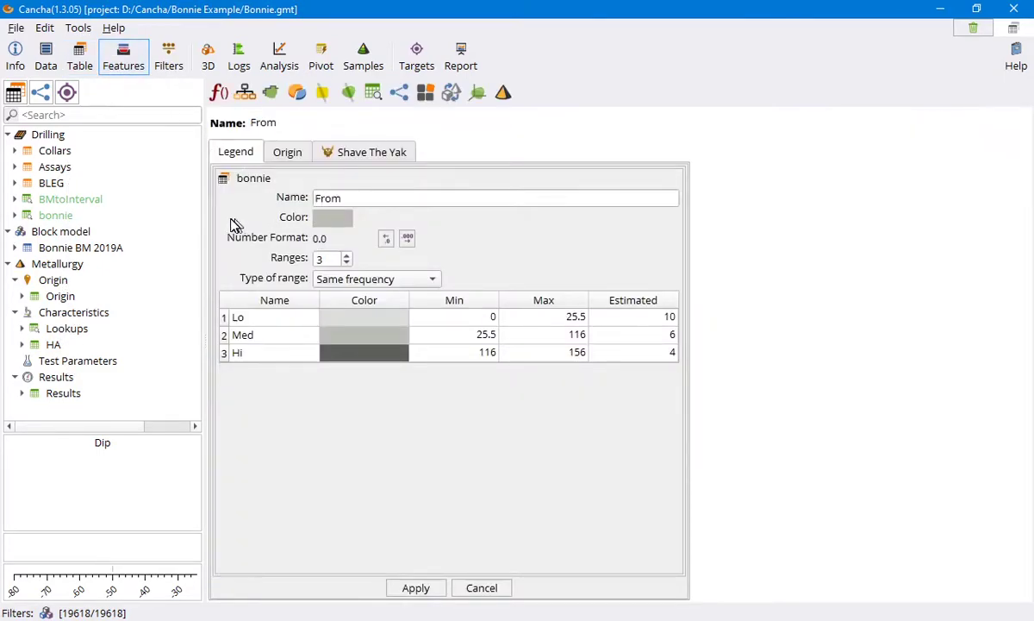
double_click(76, 169)
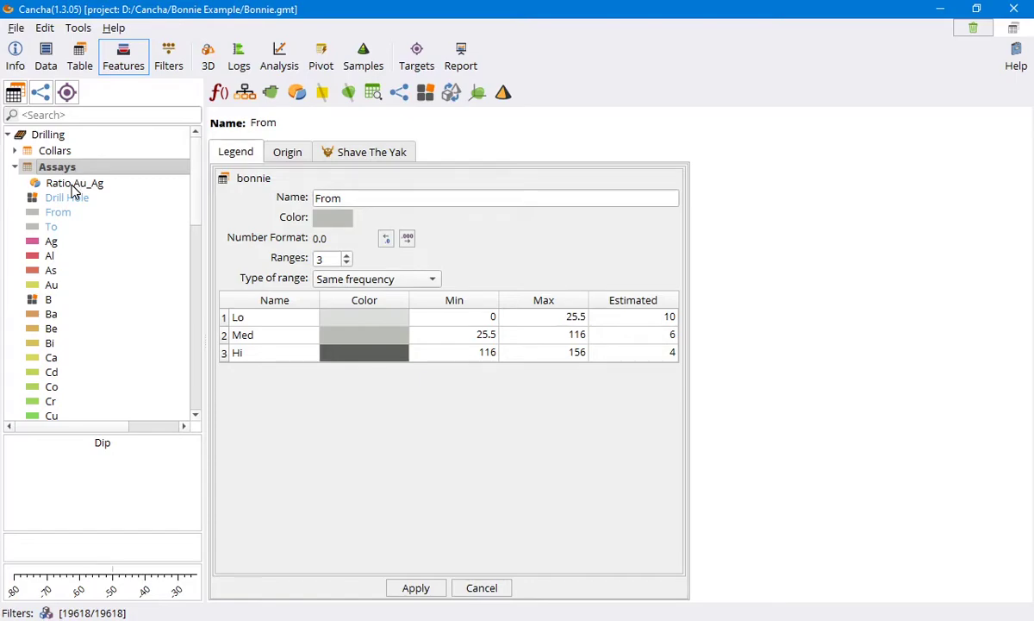
click(75, 186)
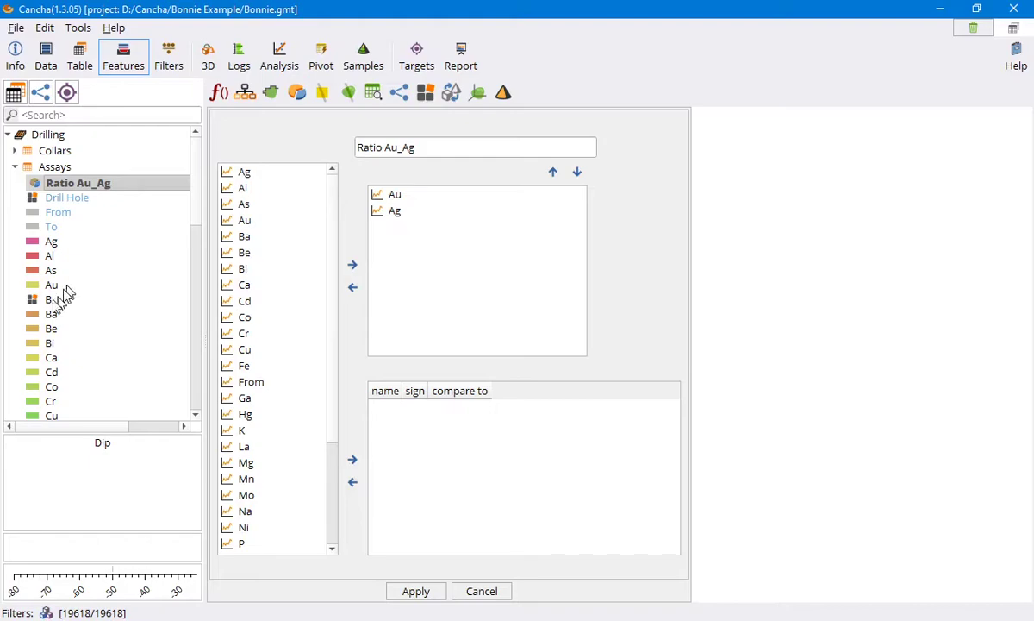
Convert the categorical B feature in the Assays table to a numeric feature, accepting removal of its references
click(103, 302)
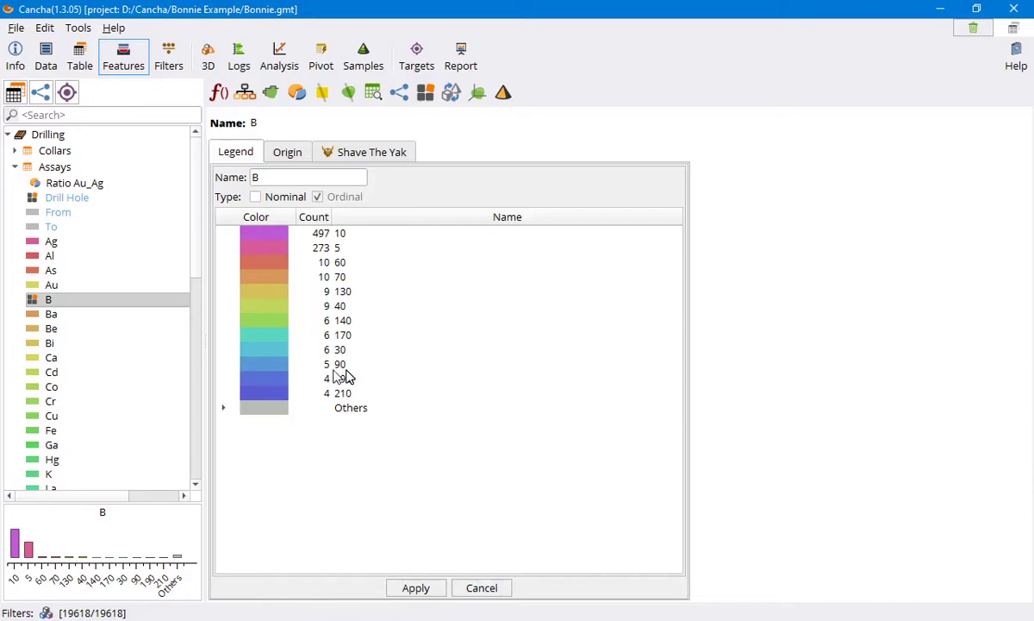
scroll(83, 334, down, 11)
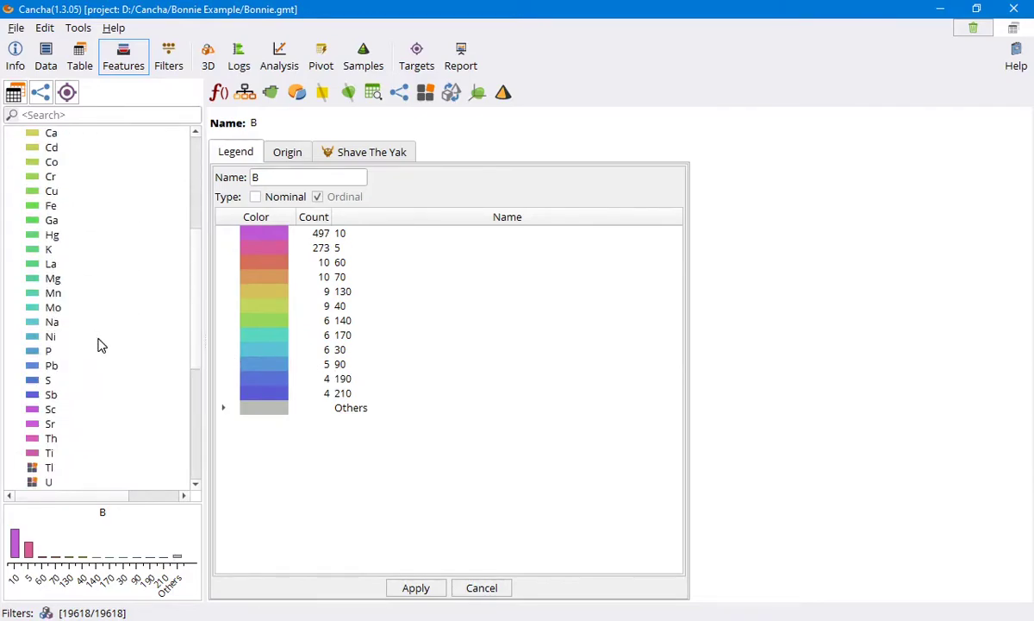
scroll(99, 343, up, 6)
scroll(99, 343, up, 4)
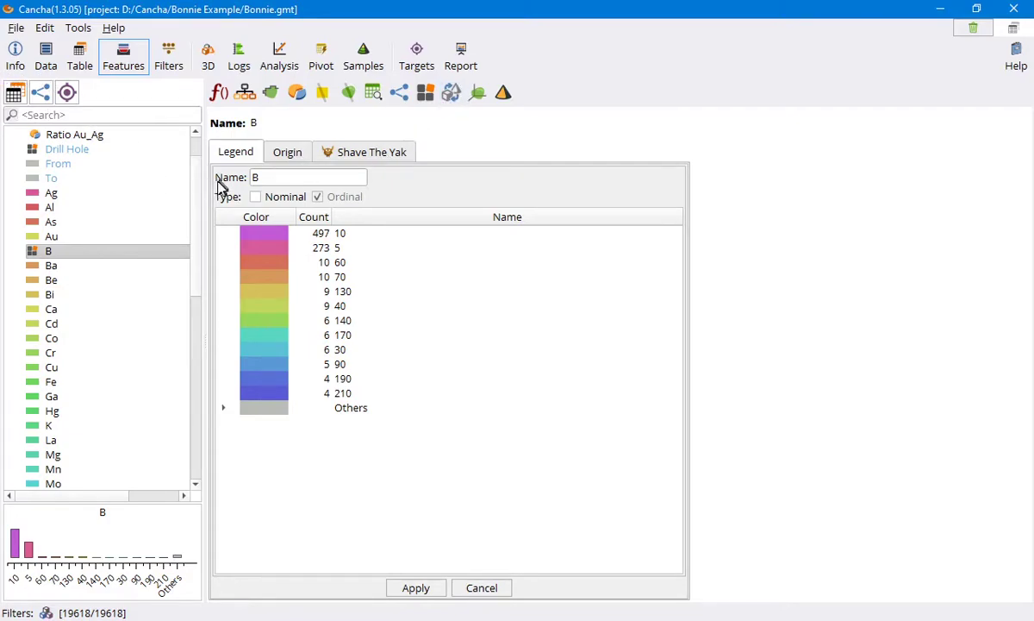
click(454, 93)
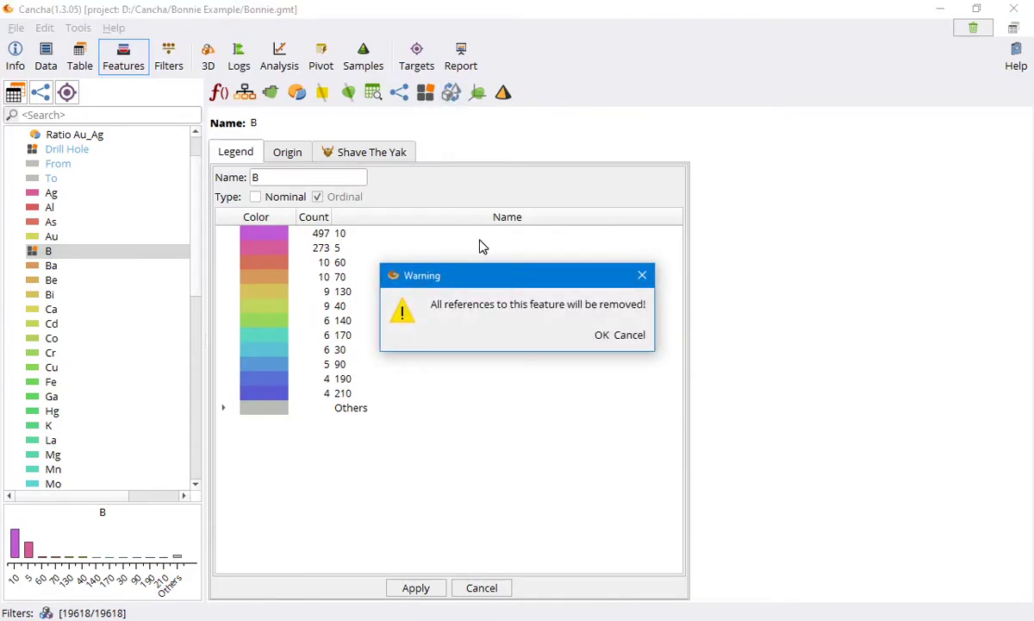
click(604, 336)
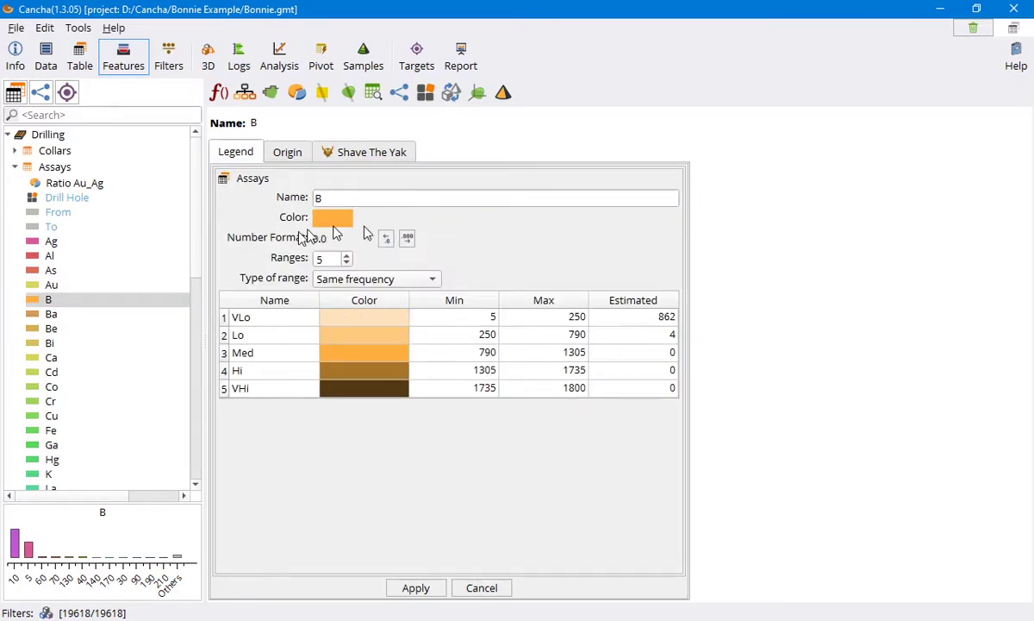
Check the Shave The Yak data cleaning options and legend of B, and view the legend of Au CN in BLEG
click(372, 152)
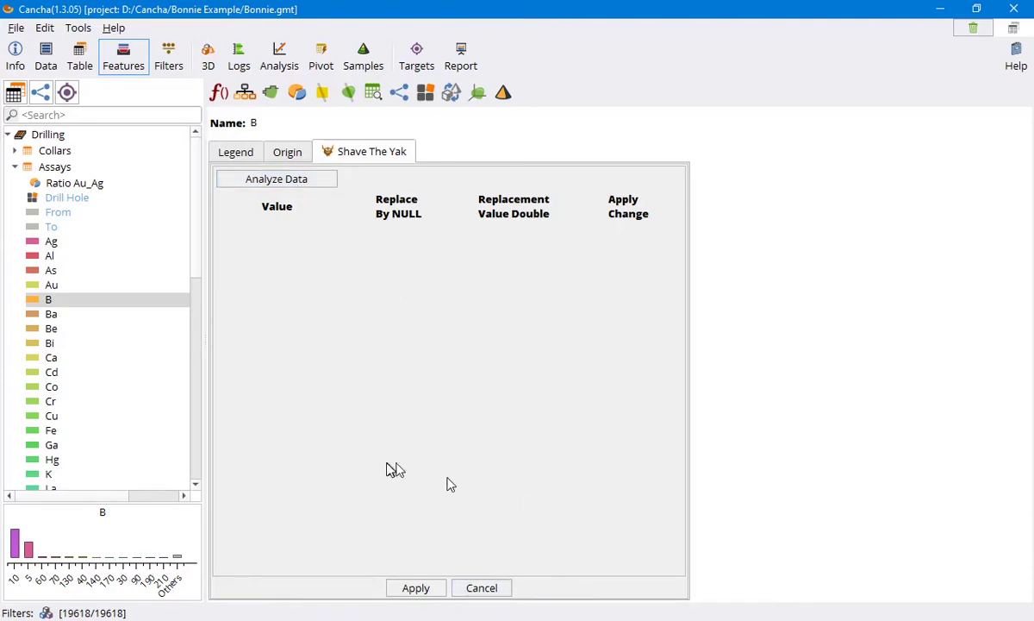
click(239, 152)
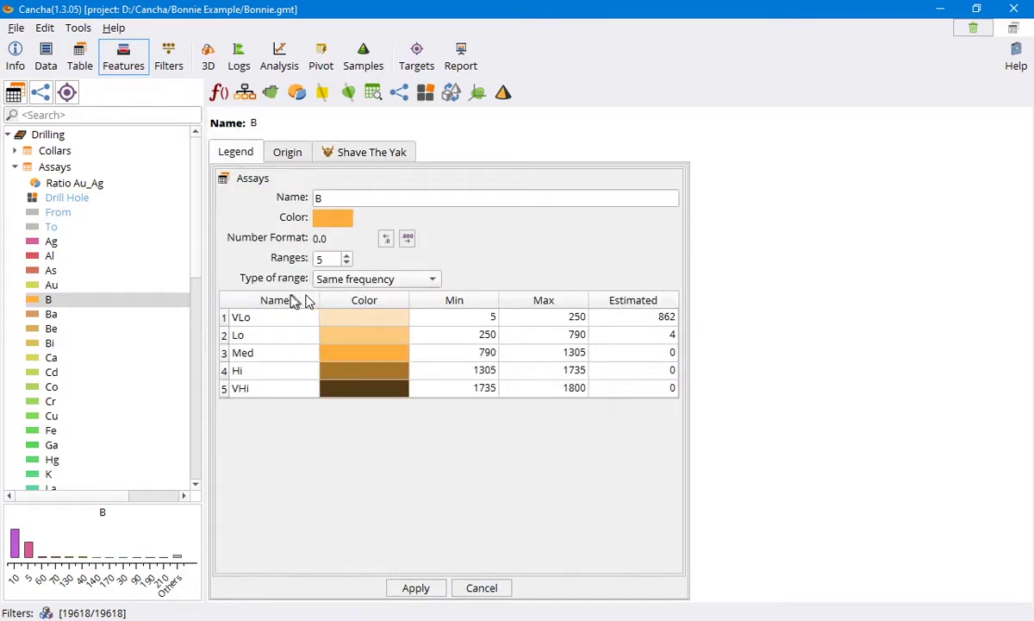
click(16, 168)
click(16, 182)
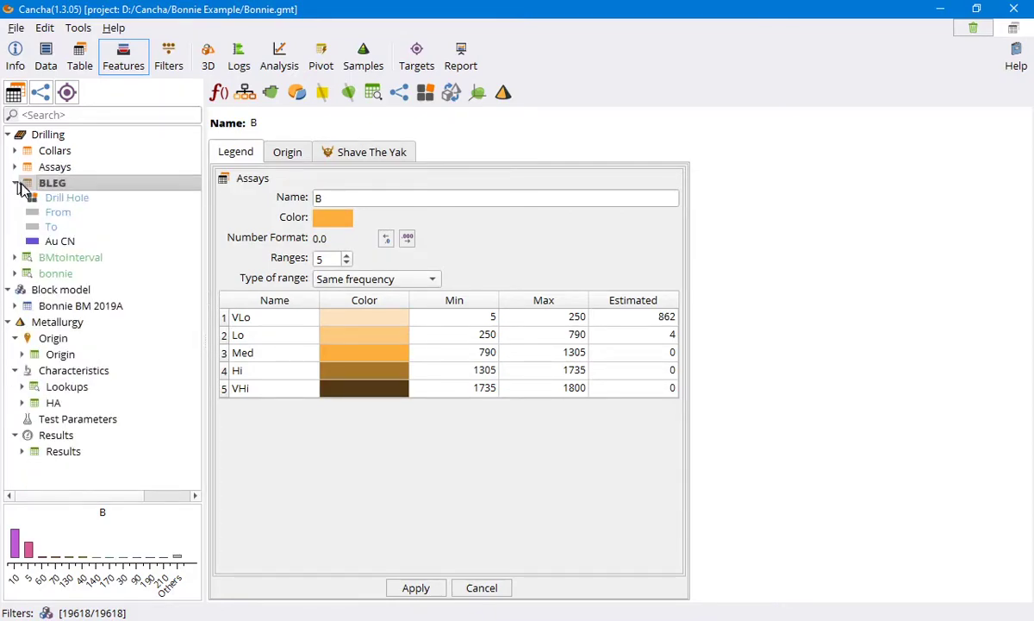
click(66, 241)
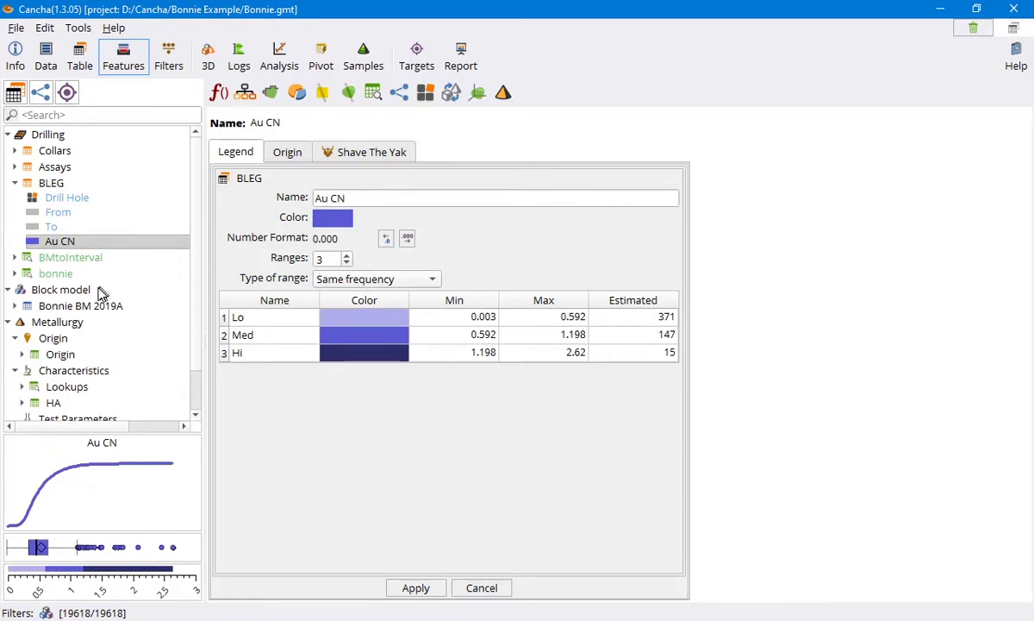
Set the maximum of the Lo range in the block model's Auppm legend to 0.5
click(79, 305)
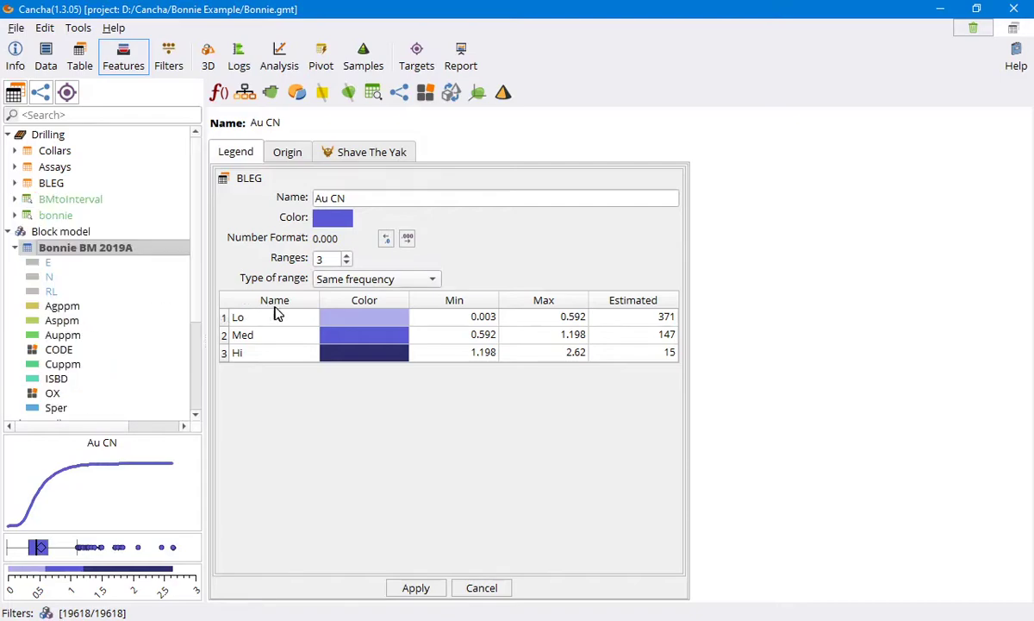
click(73, 335)
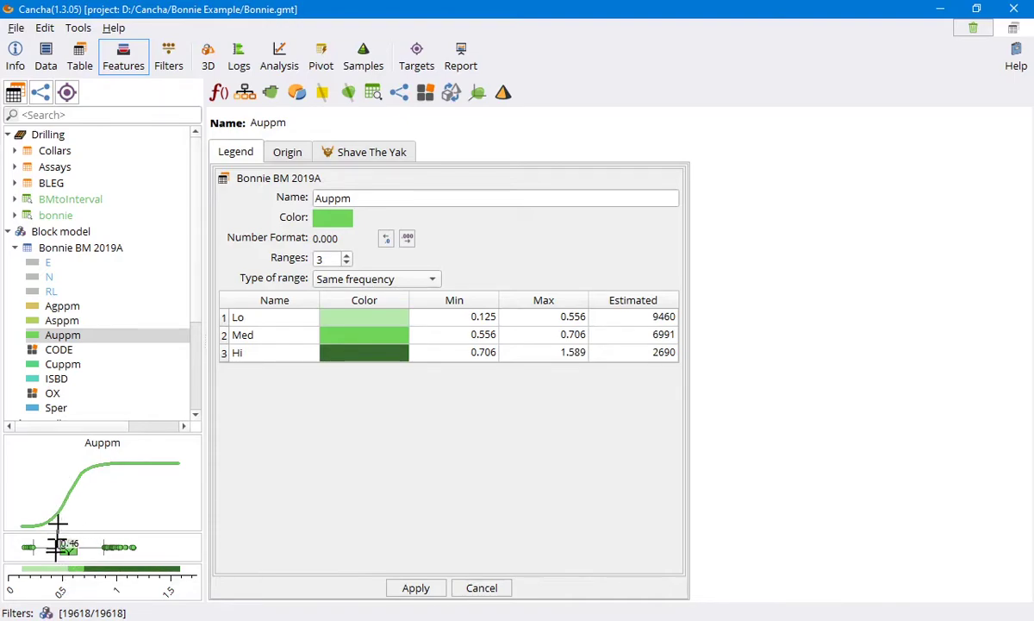
double_click(556, 317)
text(0.)
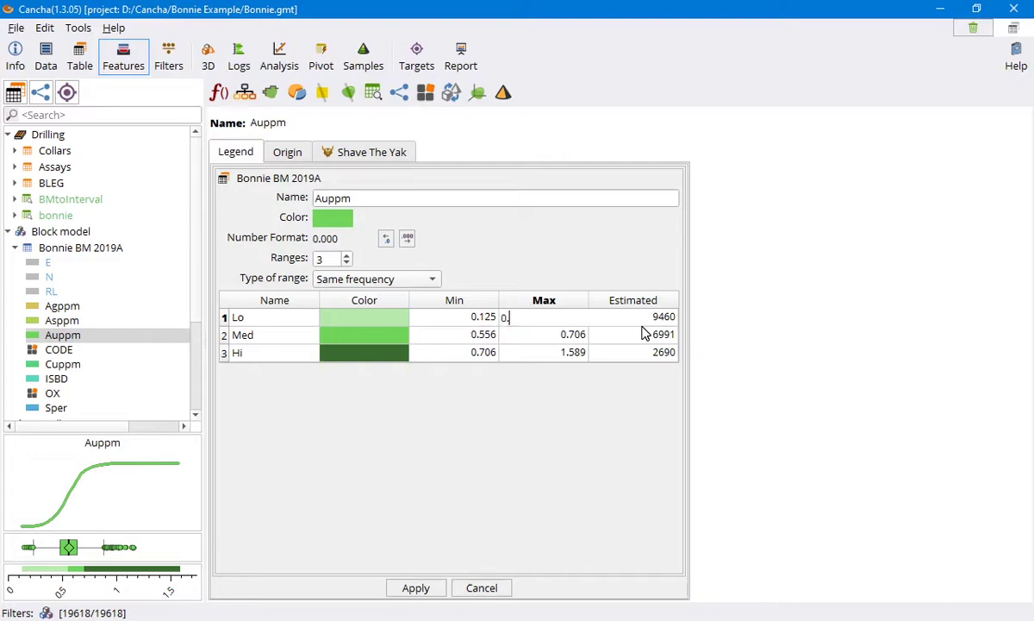
text(5)
key(Return)
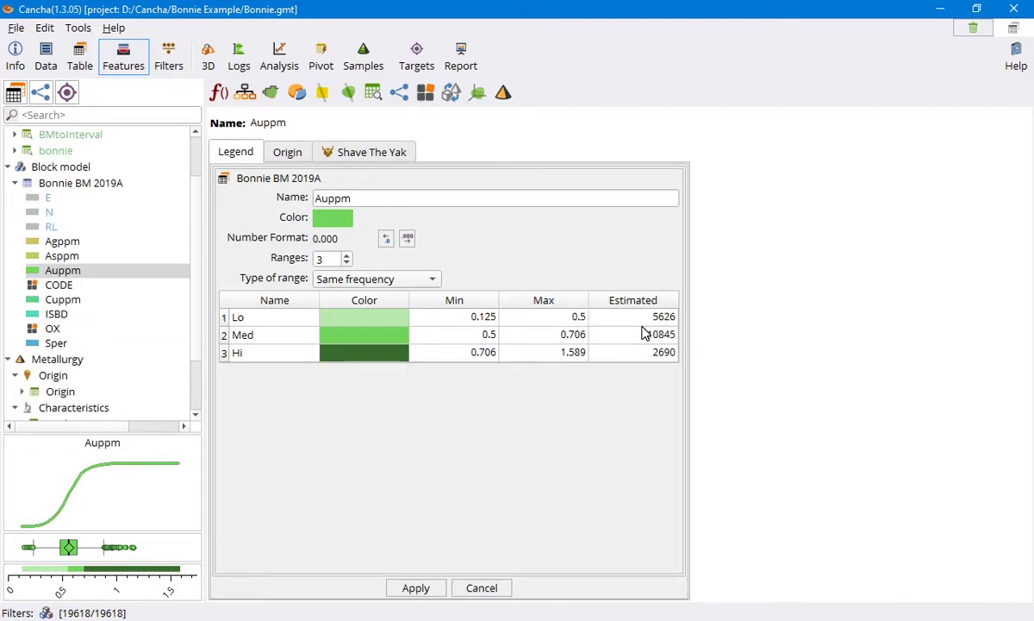
Try a maximum of 1 for the Med range in the Auppm legend
double_click(568, 336)
text(1)
key(Return)
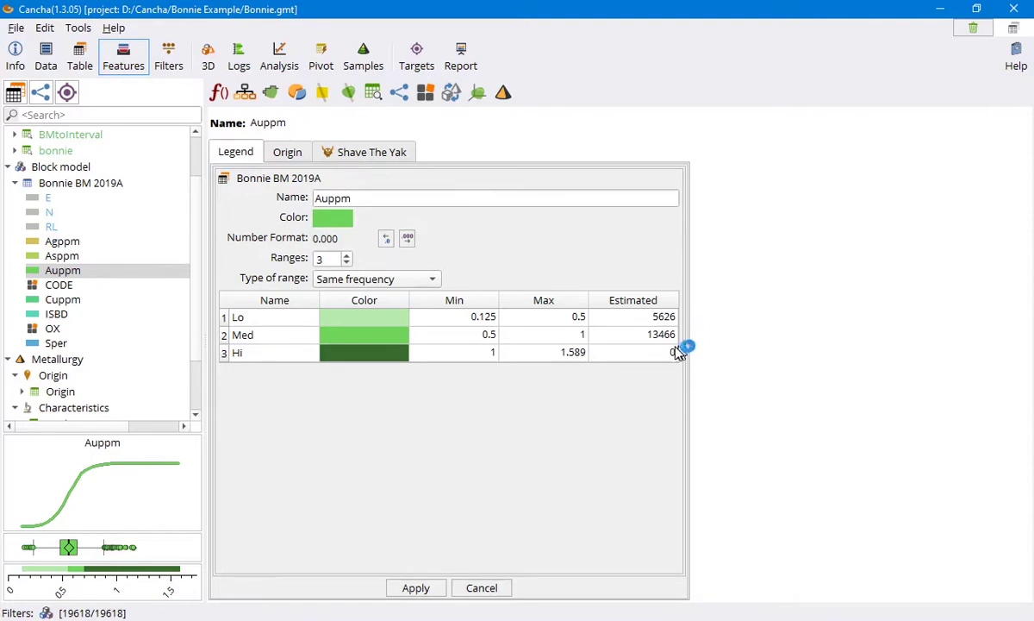
Set the maximum of the Med range in the Auppm legend to 0.7
double_click(565, 337)
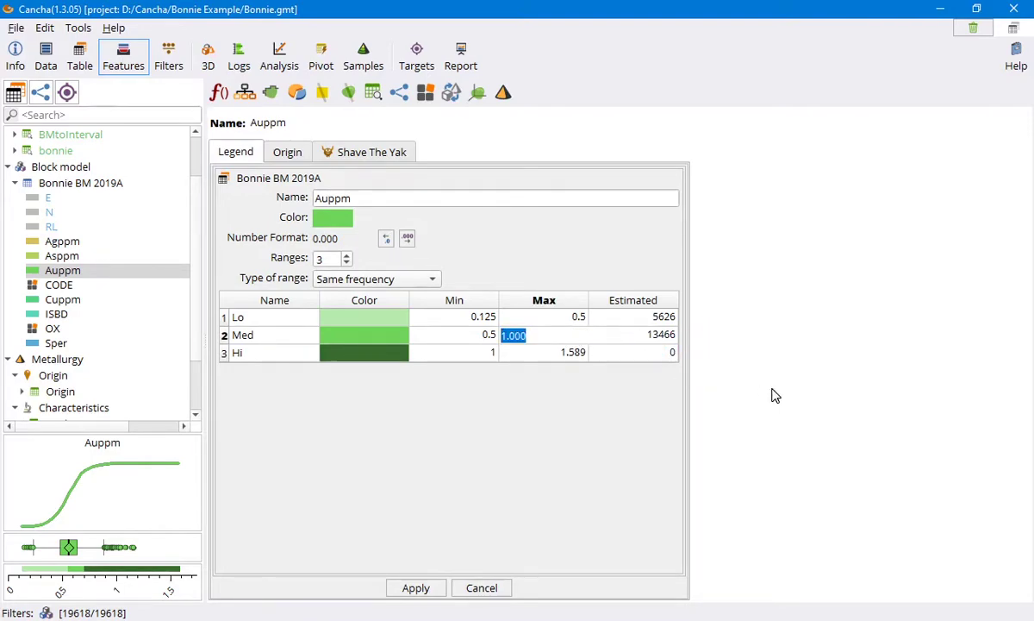
text(0.7)
key(Return)
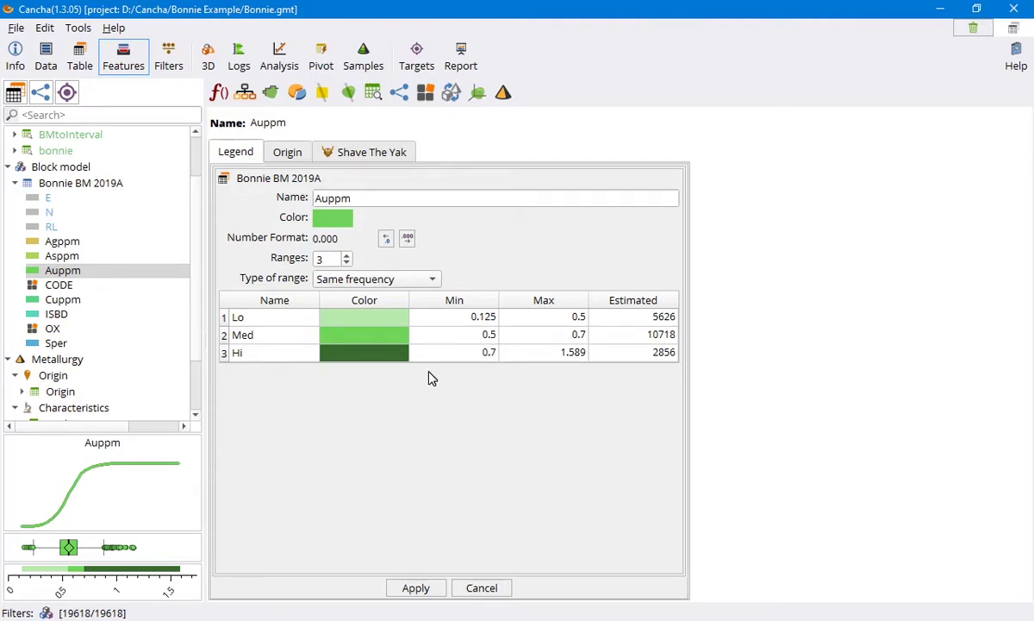
Give Auppm the yellow colour already used by Au and Ca in Assays, and apply the legend changes
click(332, 219)
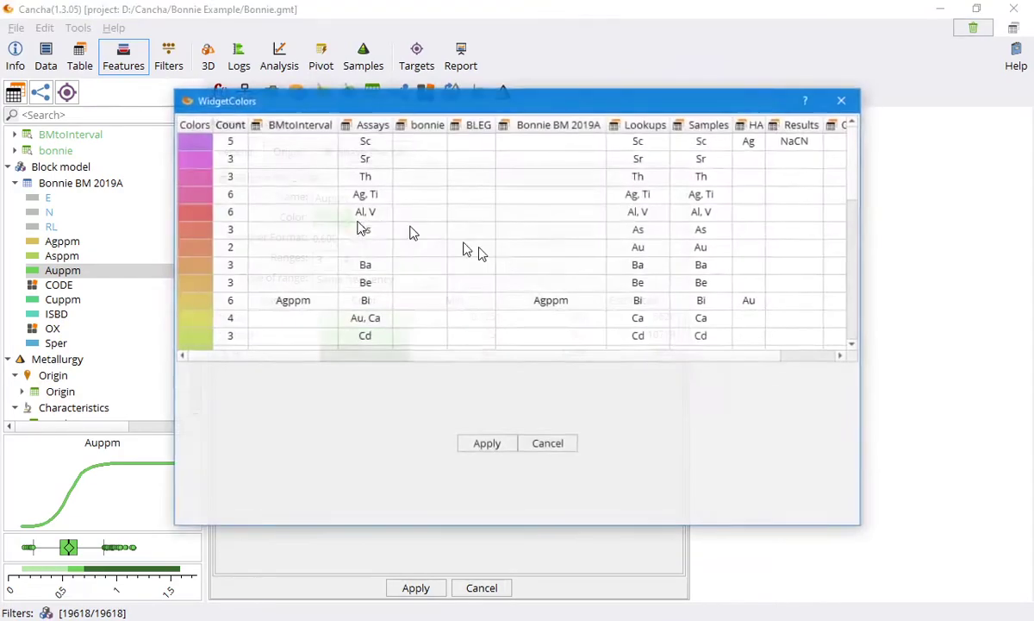
click(207, 317)
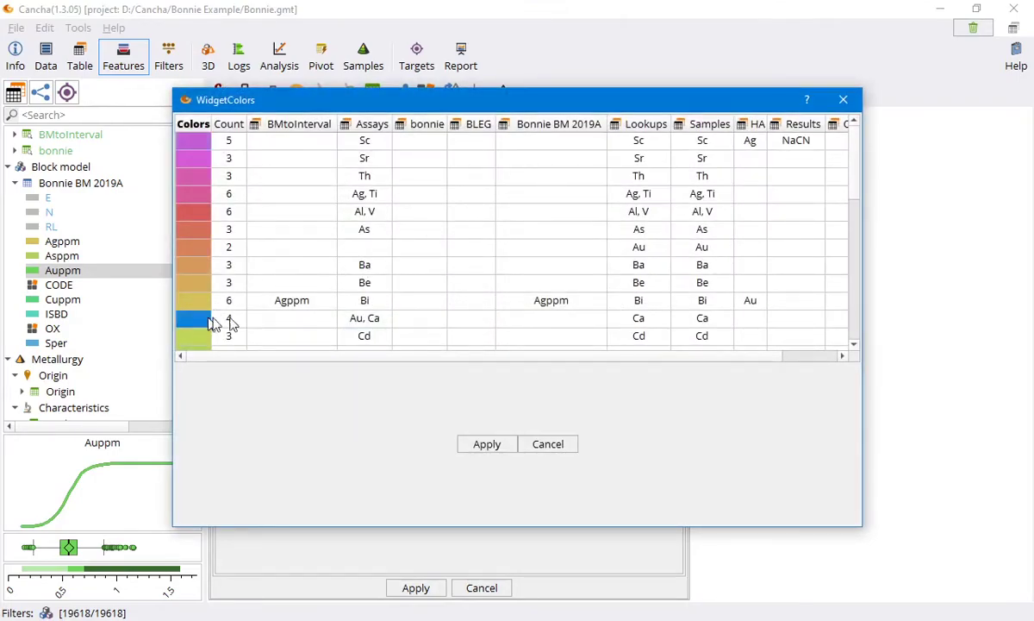
click(487, 444)
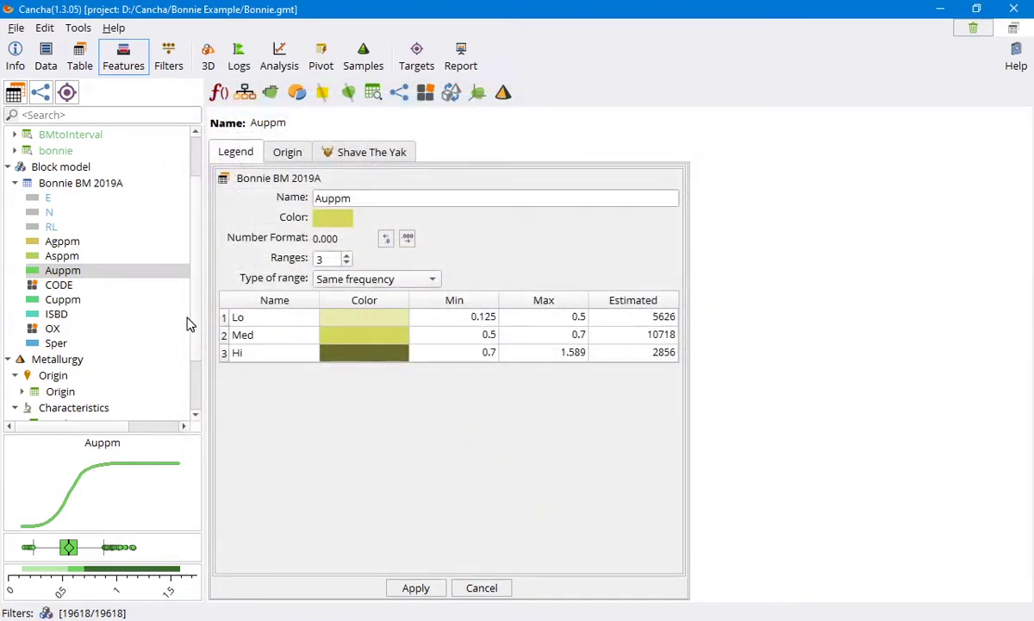
click(414, 590)
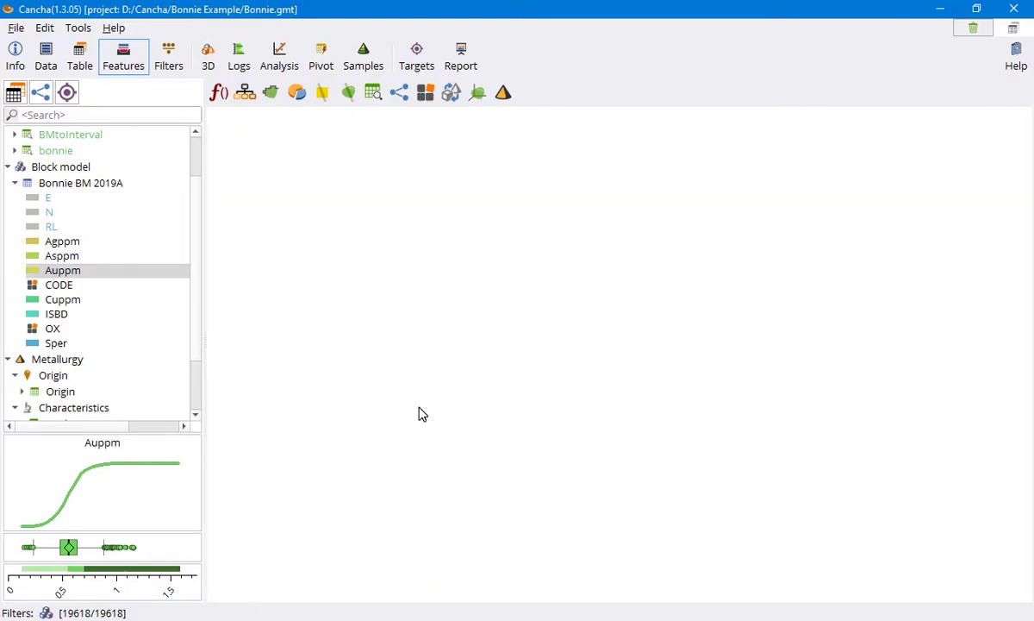
Give the block model's Agppm the blue colour already used by Sper and Ni, and apply the legend change
double_click(62, 243)
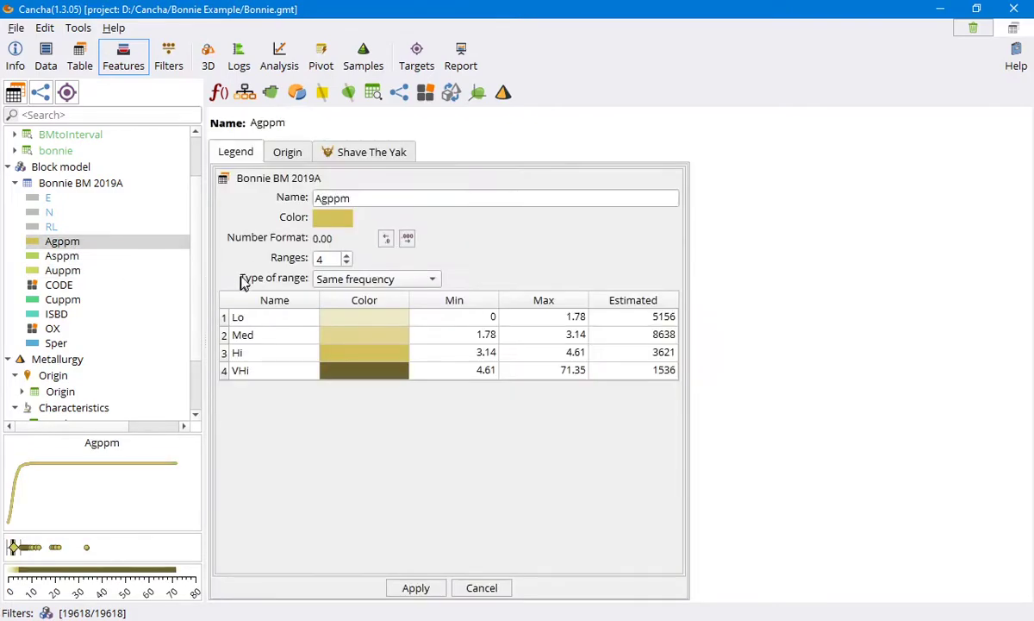
click(345, 220)
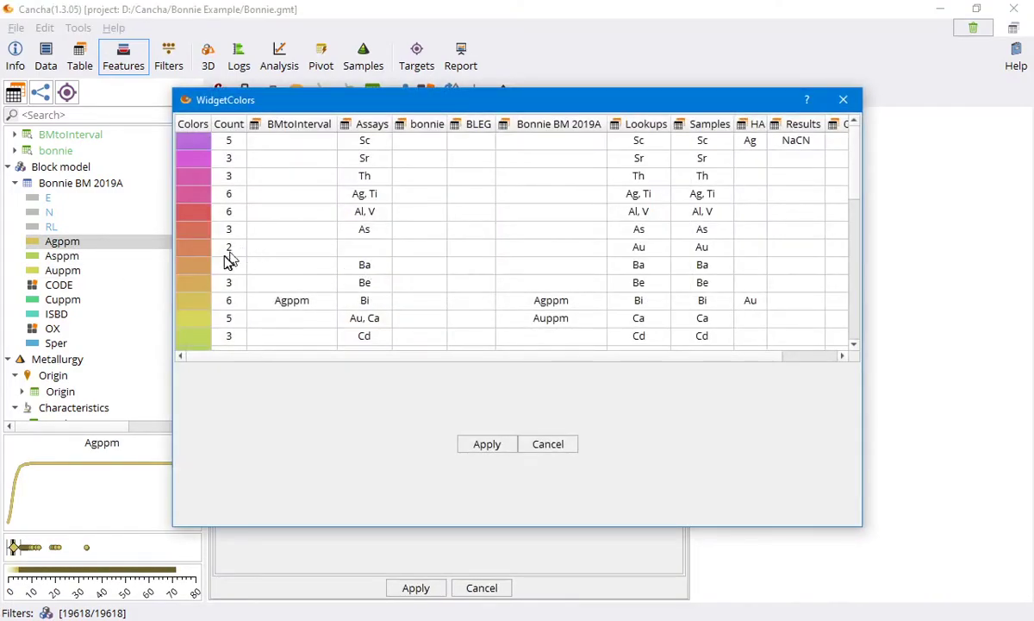
scroll(194, 265, down, 5)
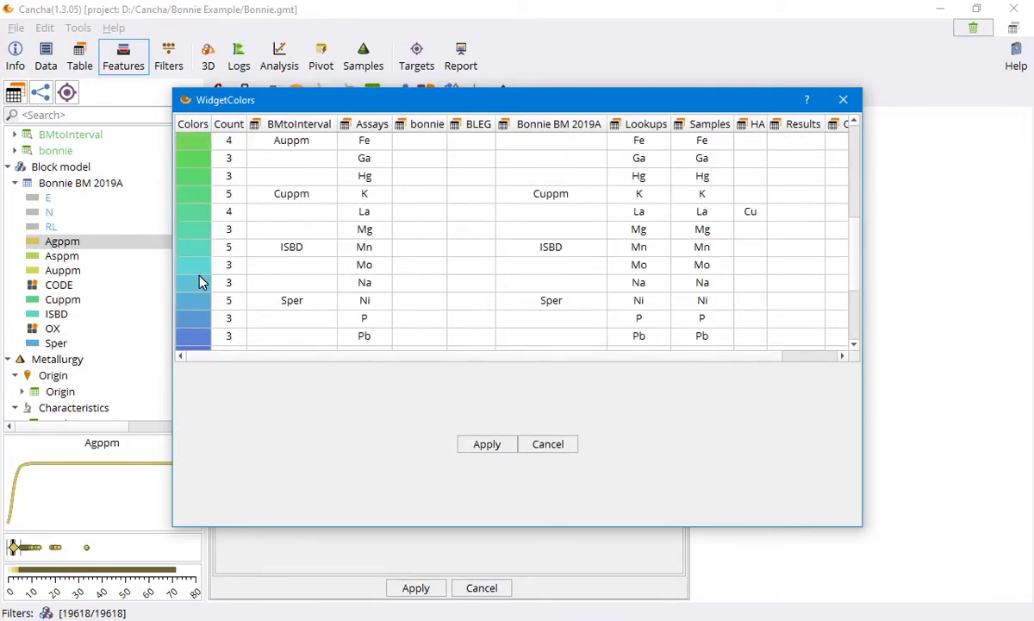
click(509, 444)
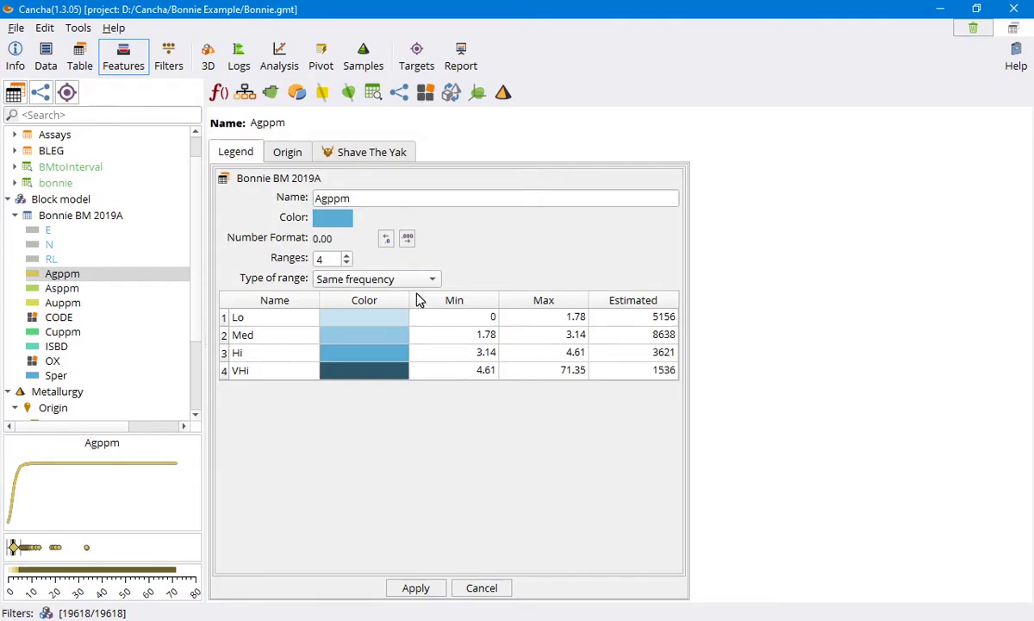
click(417, 589)
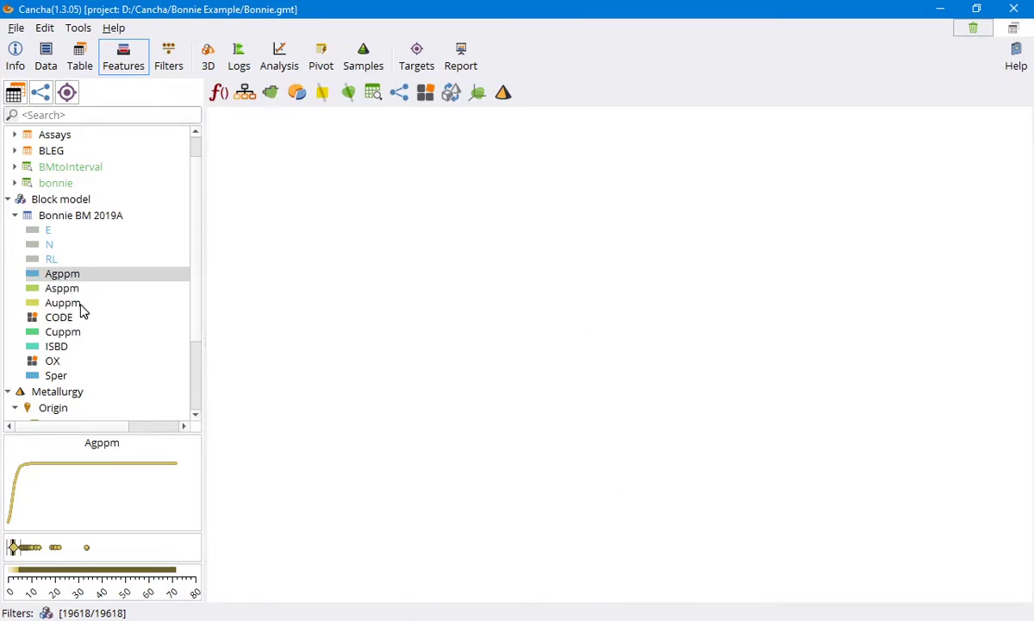
Group OX1 with OX2 in the block model's OX legend, and apply OX as the group's long name
scroll(51, 298, down, 1)
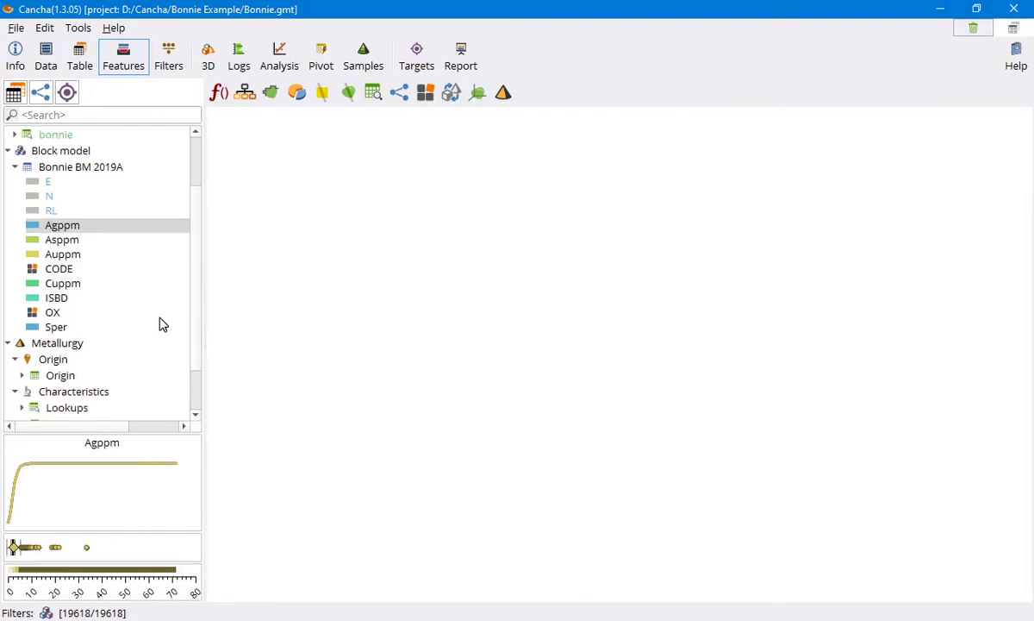
scroll(159, 324, down, 1)
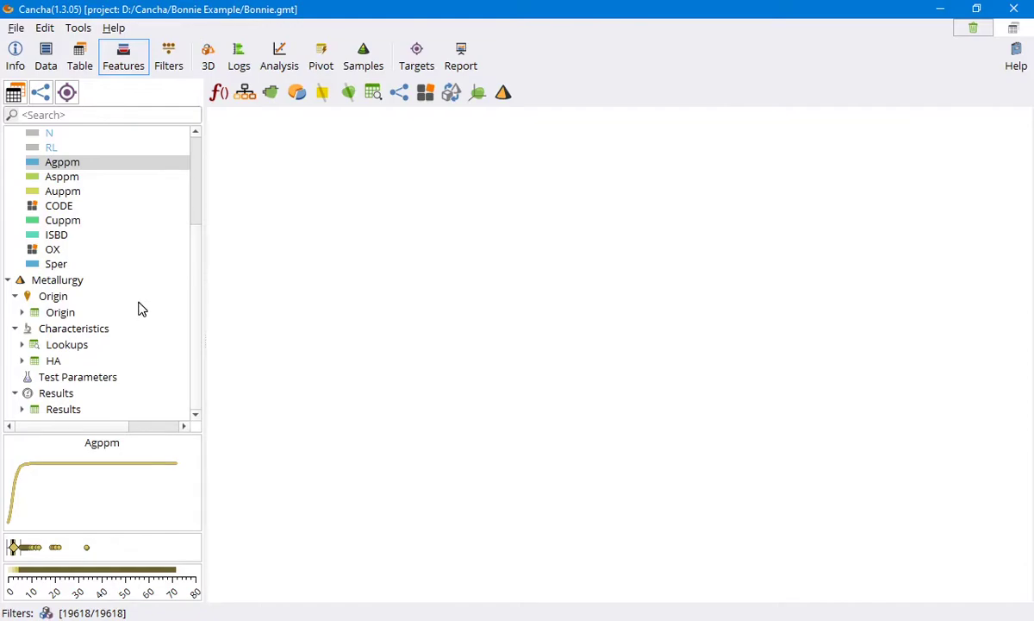
click(35, 251)
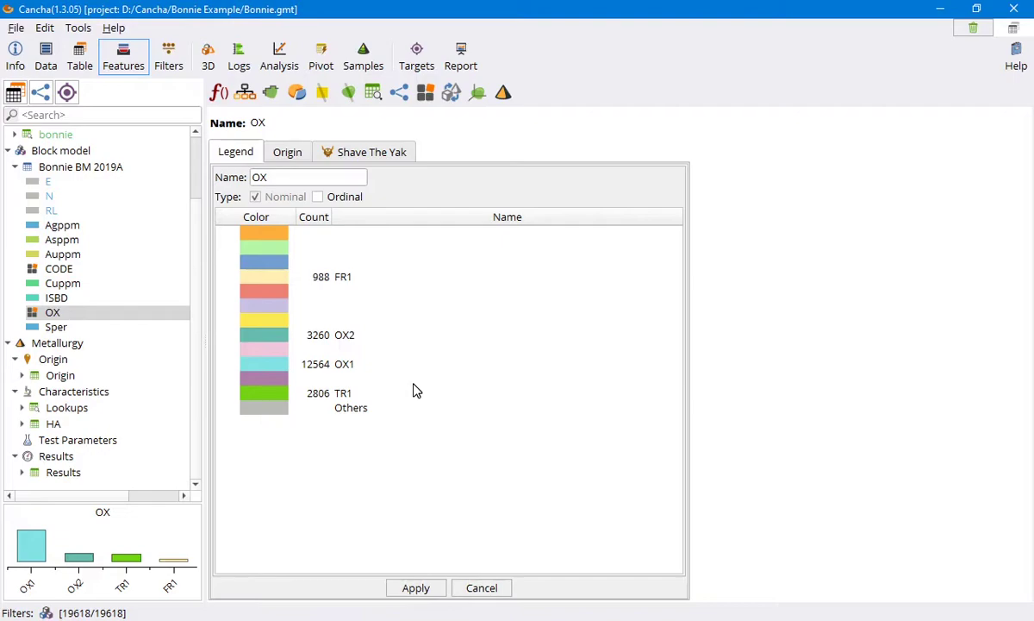
drag(359, 366, 353, 338)
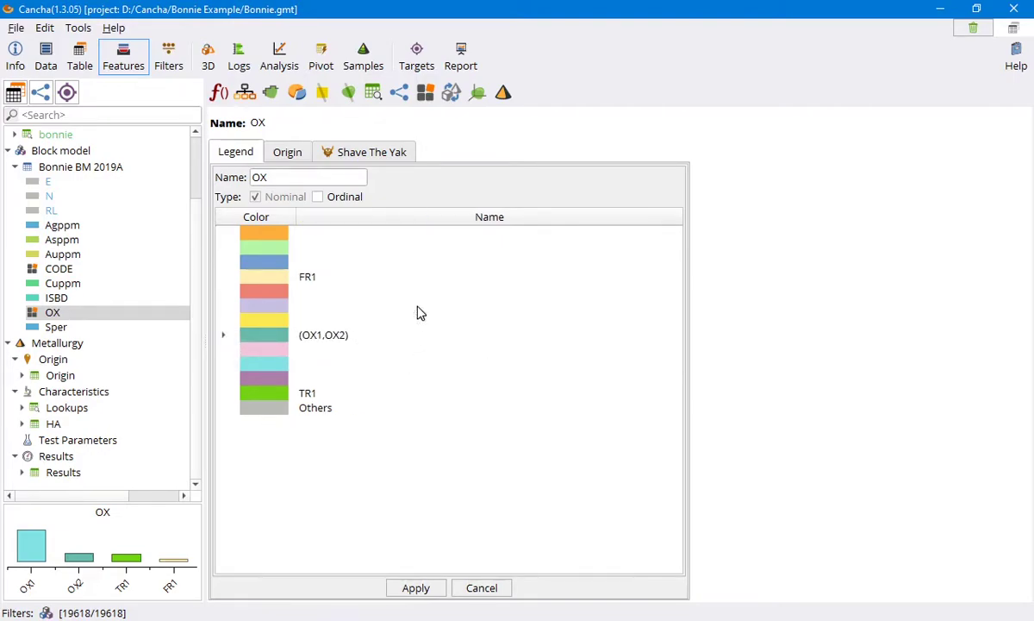
double_click(334, 334)
double_click(471, 336)
text(OX)
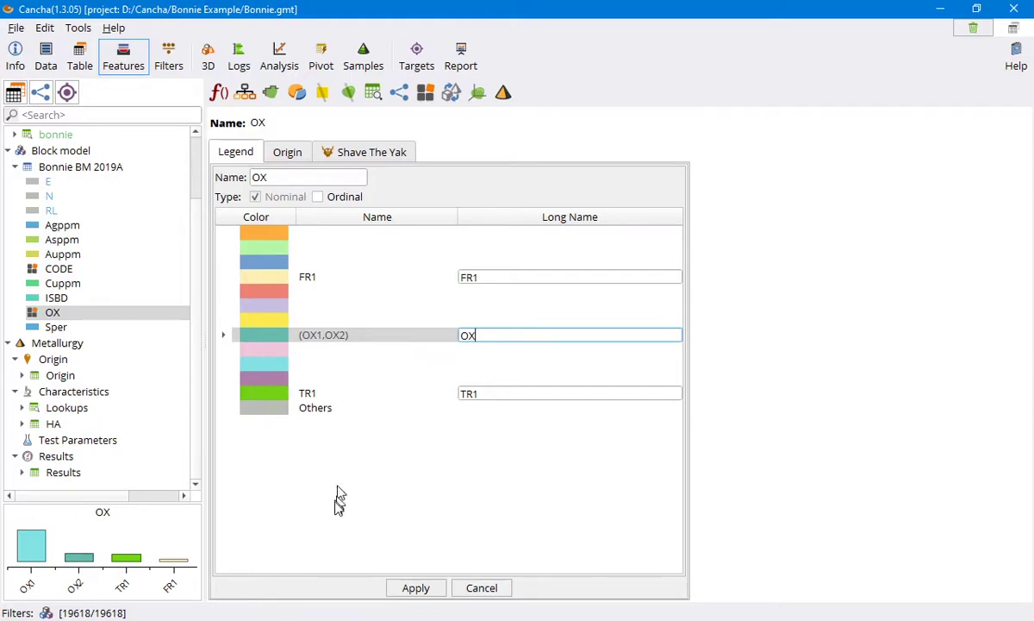
click(417, 588)
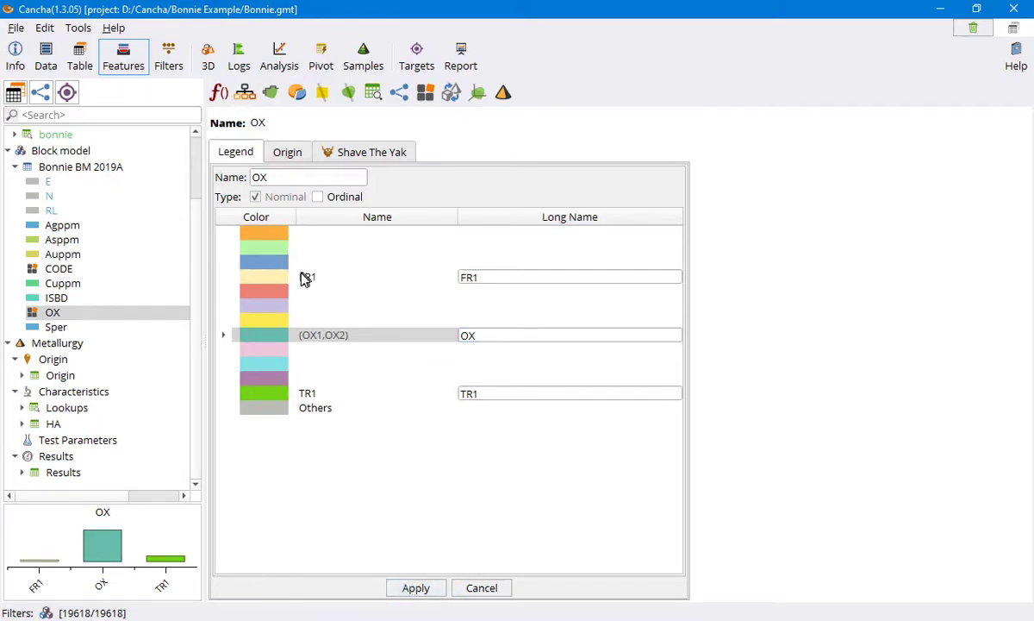
Hide the S drill holes, Sper block model and RecAu samples in the 3D view, leaving only the bonnie shell
click(170, 62)
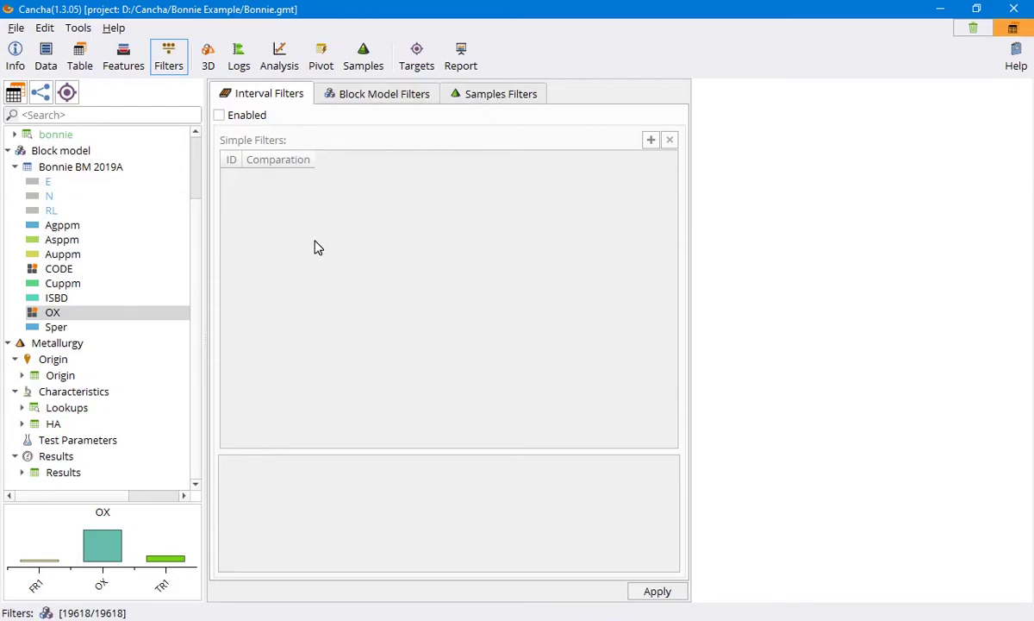
click(208, 57)
drag(427, 350, 638, 380)
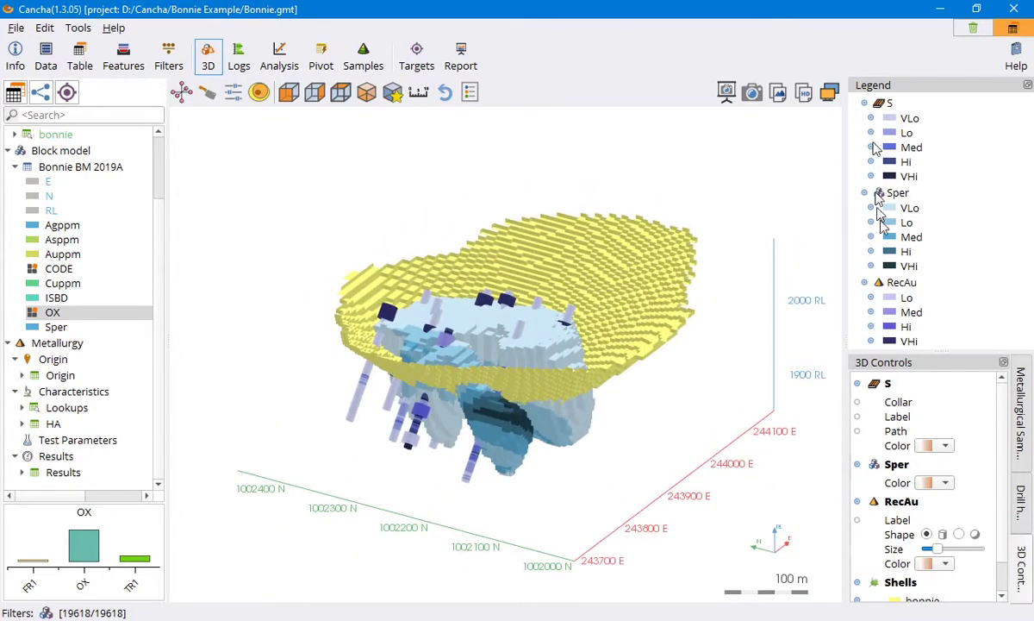
click(858, 384)
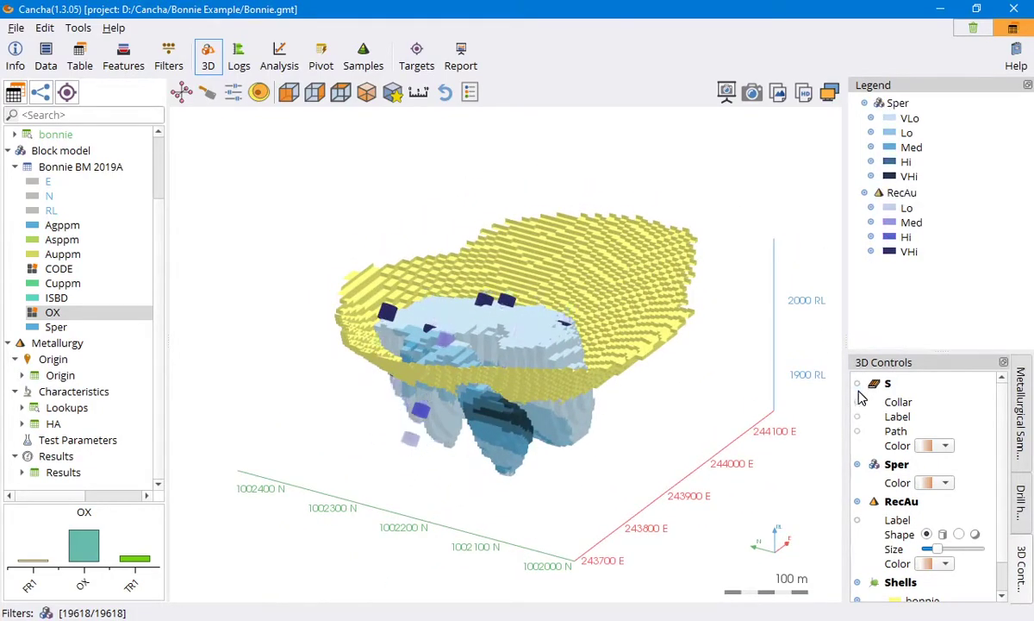
click(858, 465)
click(858, 502)
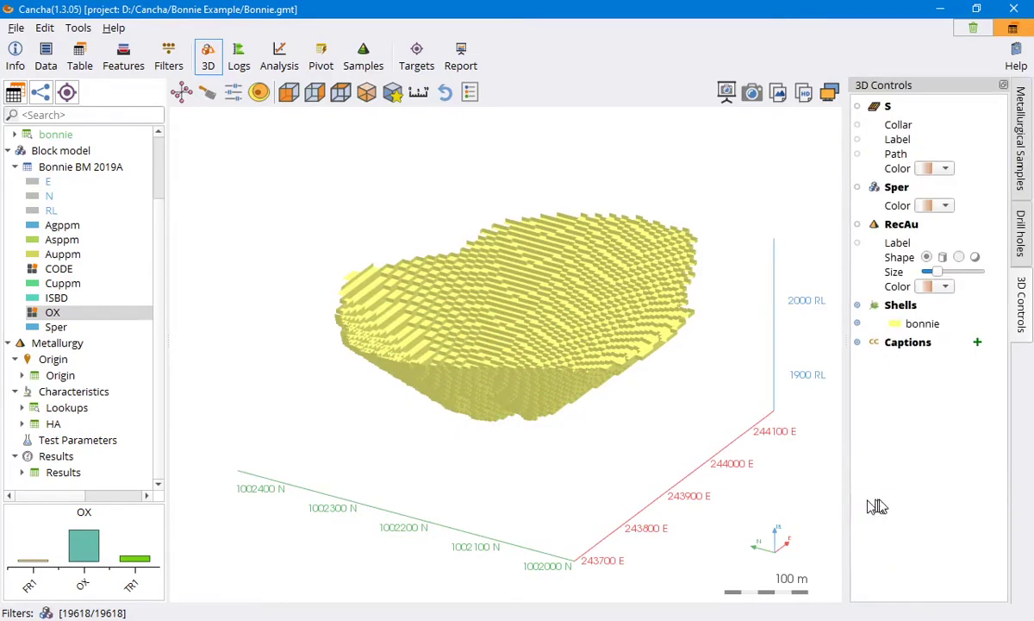
drag(587, 286, 469, 349)
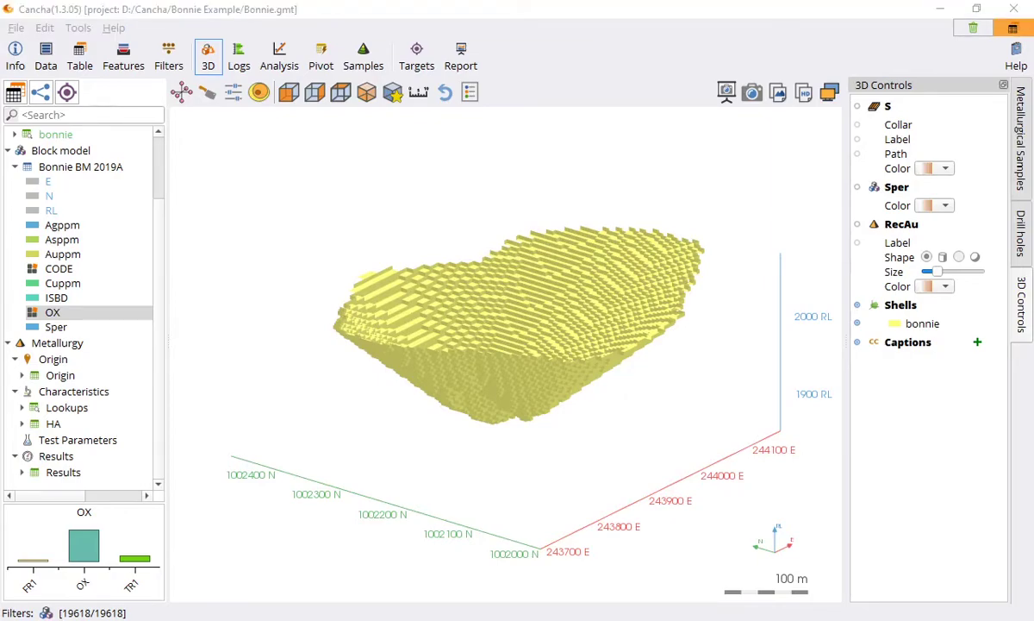
drag(472, 265, 389, 374)
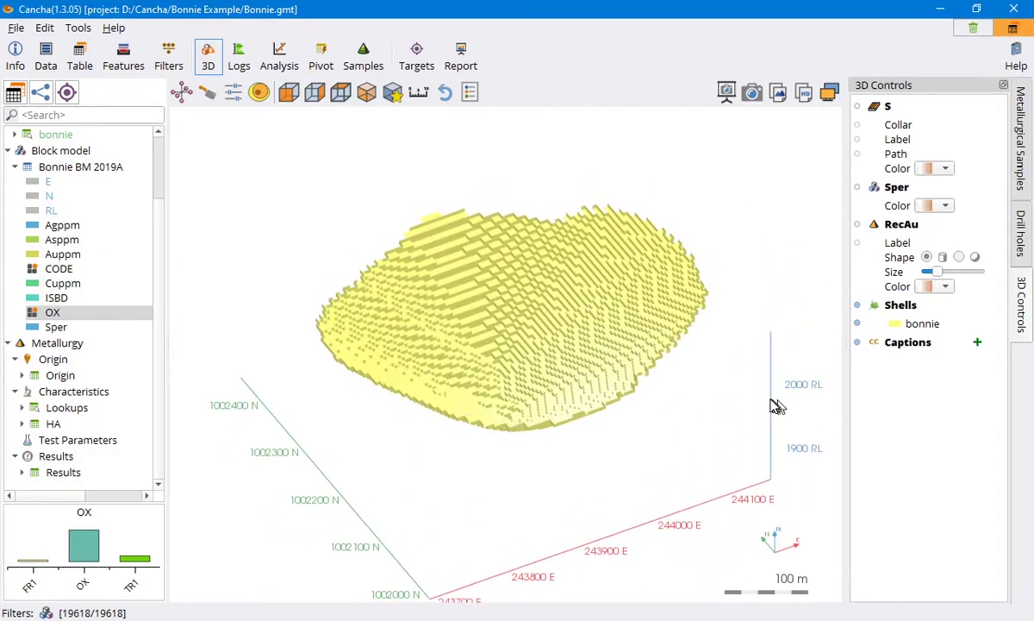
Make the bonnie shell semi-transparent in the 3D view
click(858, 325)
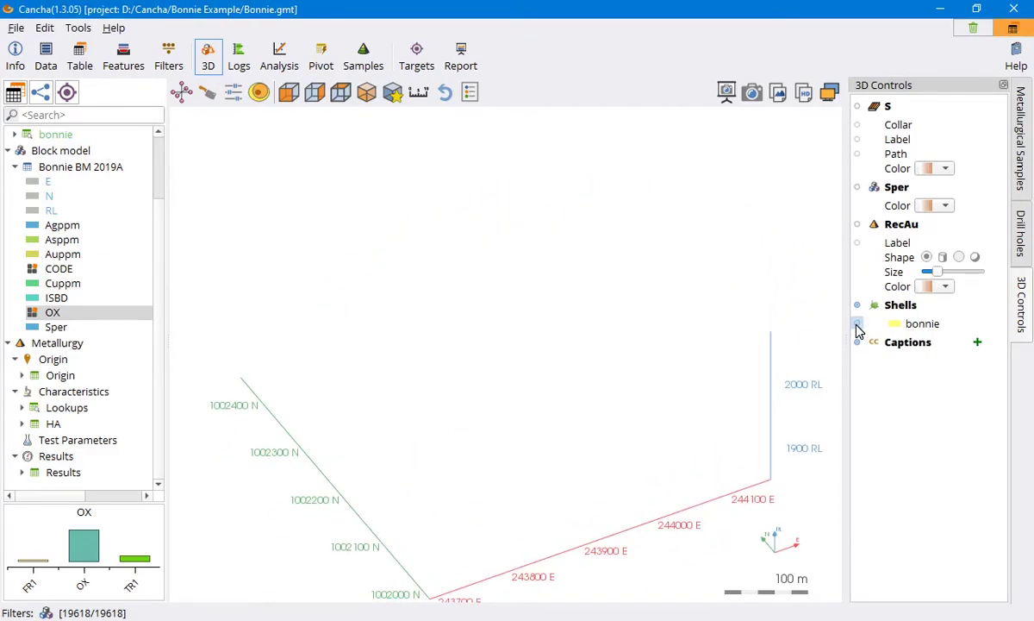
click(858, 325)
drag(759, 310, 617, 349)
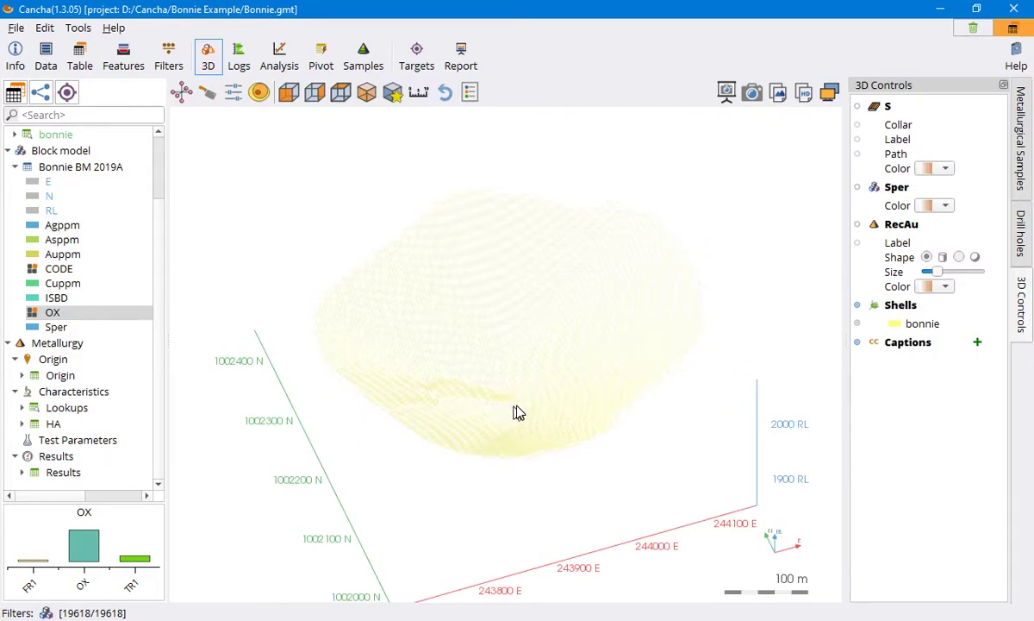
Recolour the bonnie shell to the khaki basic colour #aaaa7f, keeping it semi-transparent
click(897, 325)
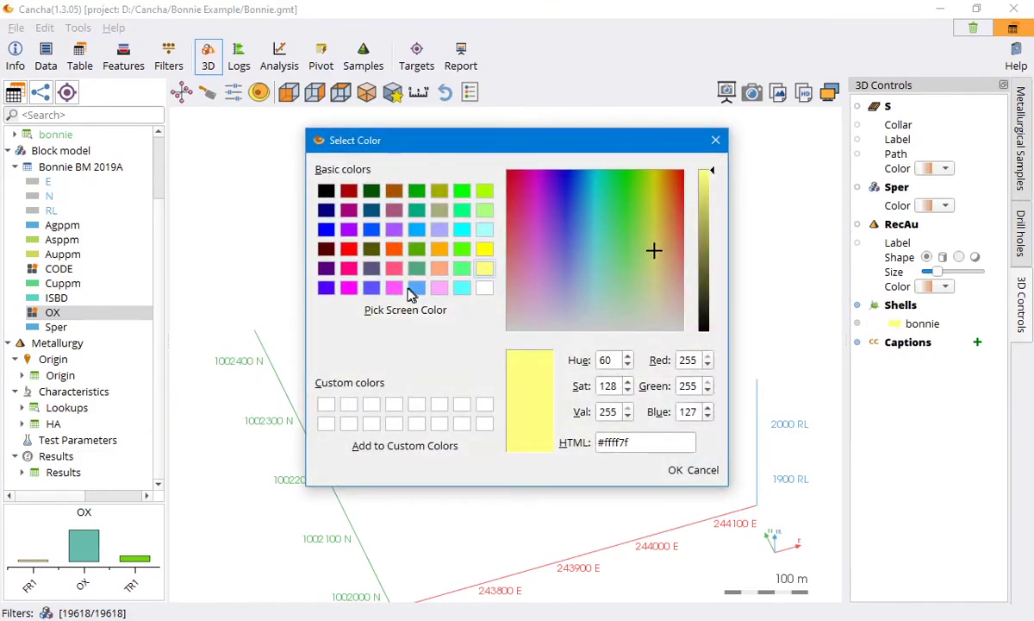
click(439, 191)
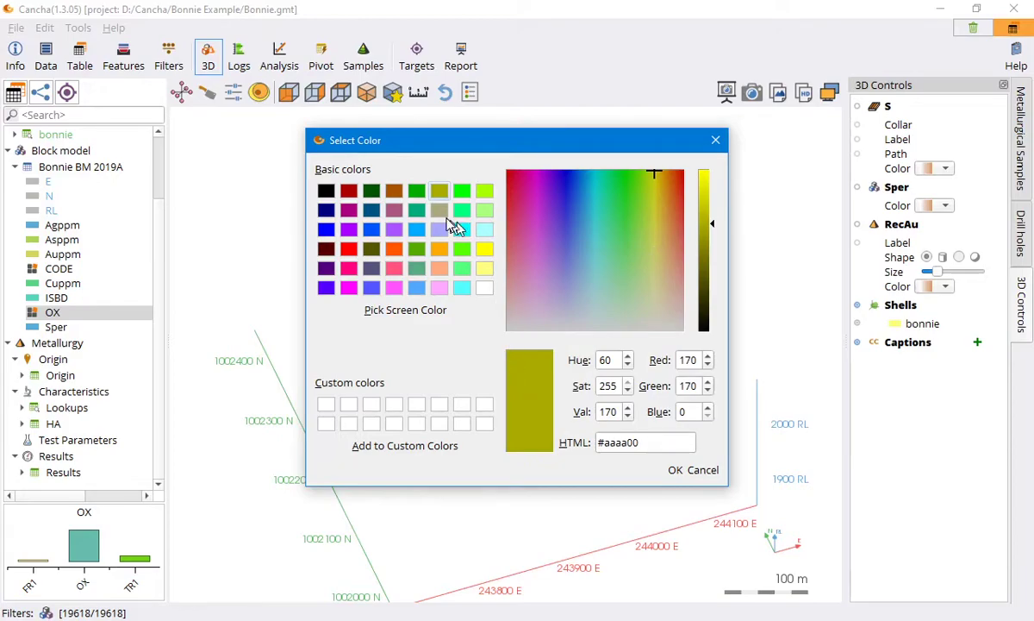
click(438, 212)
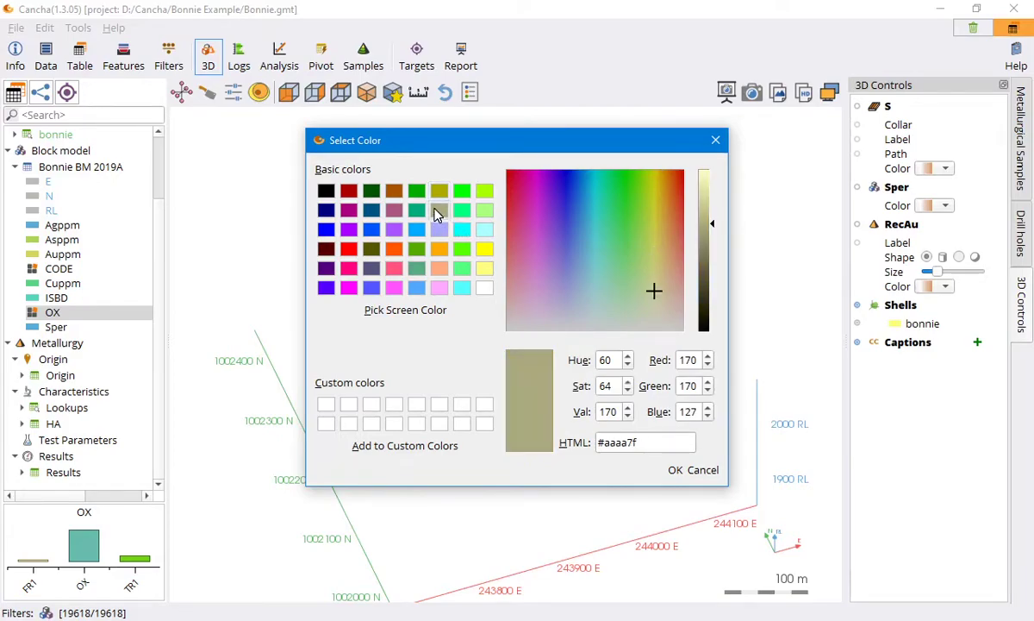
click(675, 470)
drag(672, 512, 758, 380)
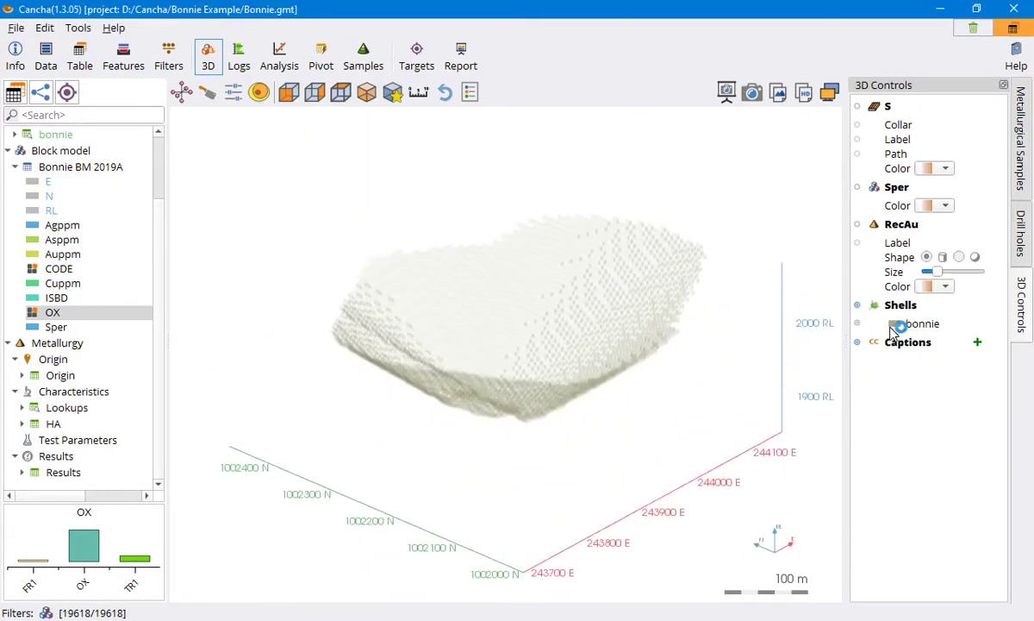
click(866, 324)
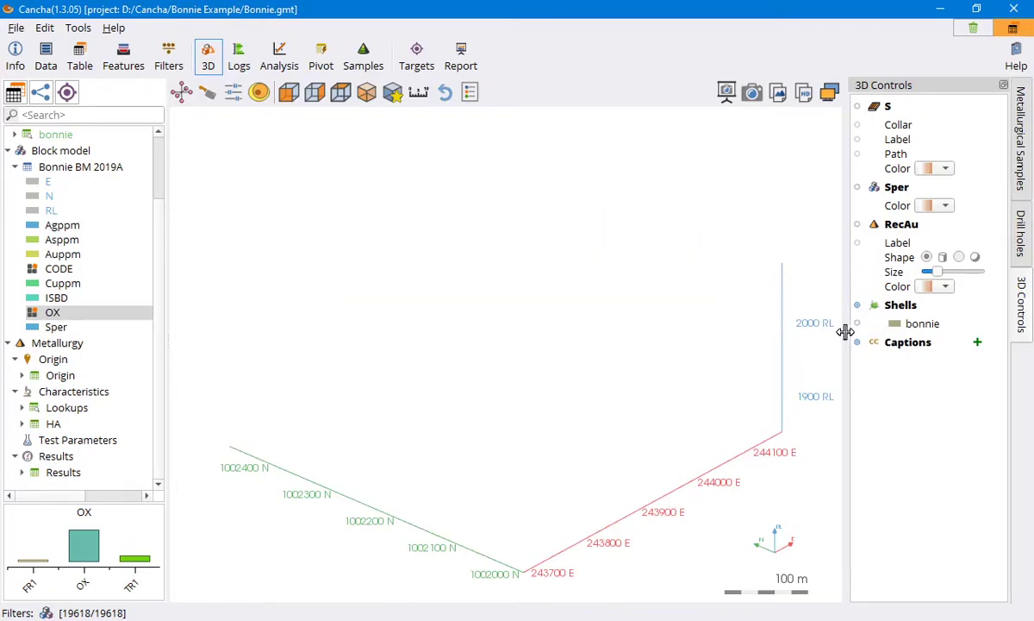
click(857, 325)
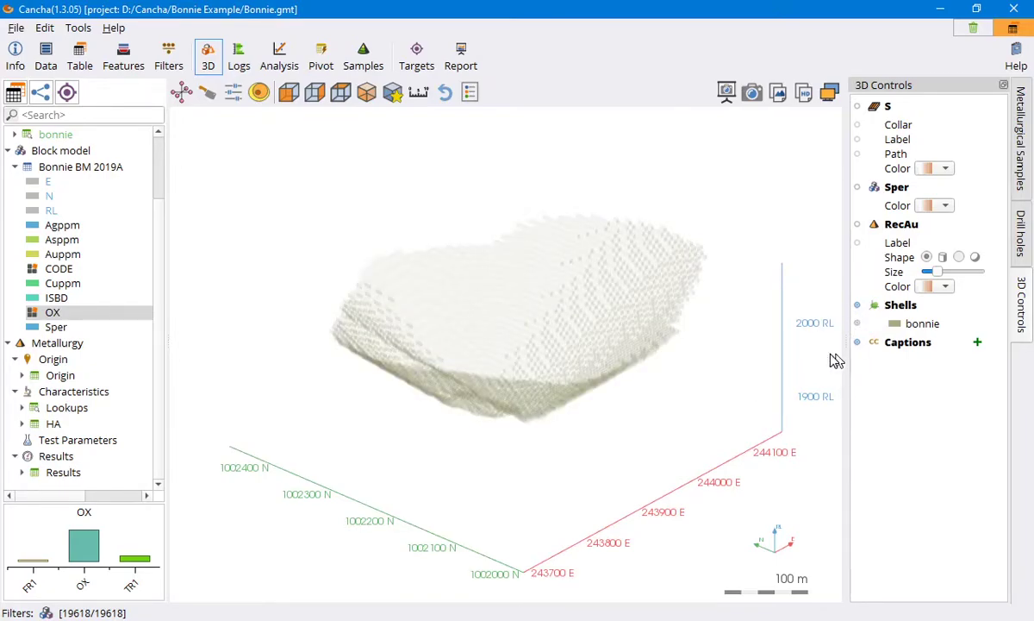
Show the Sper block model fully opaque together with the transparent bonnie shell
click(857, 187)
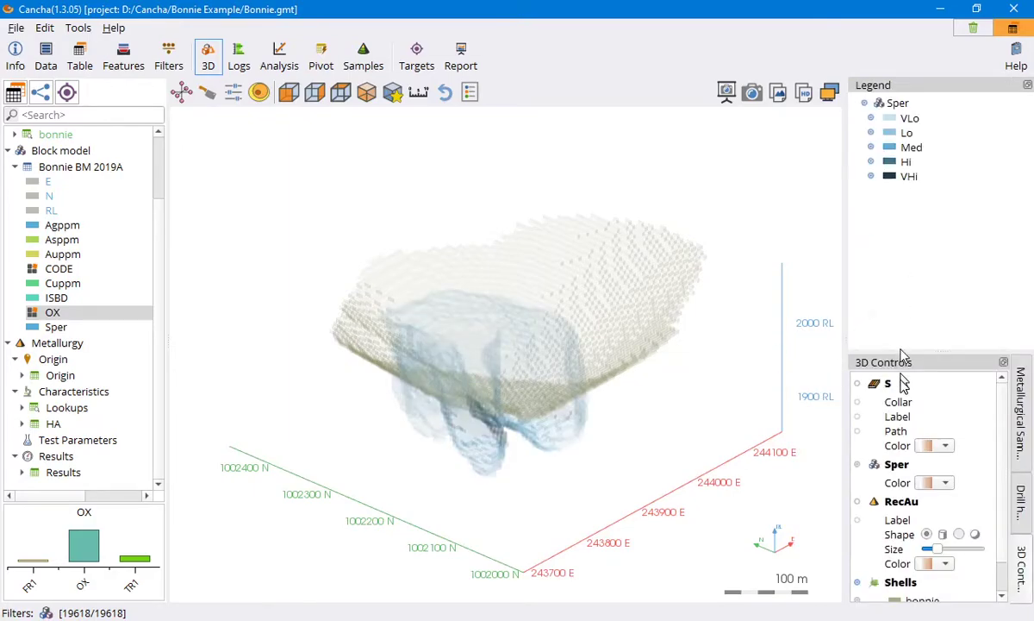
click(857, 465)
drag(628, 430, 596, 388)
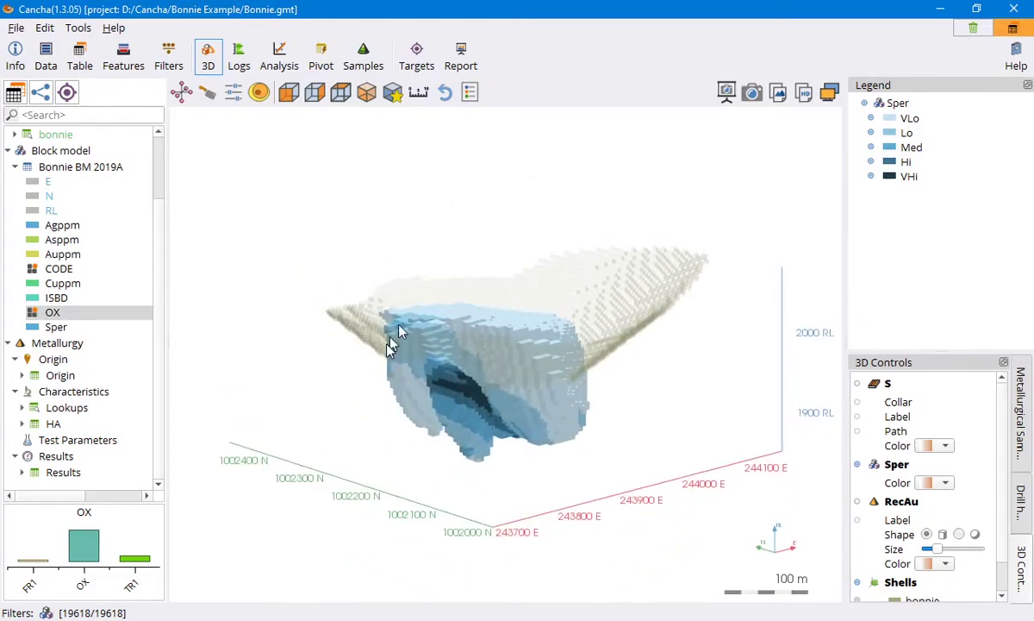
drag(462, 362, 523, 458)
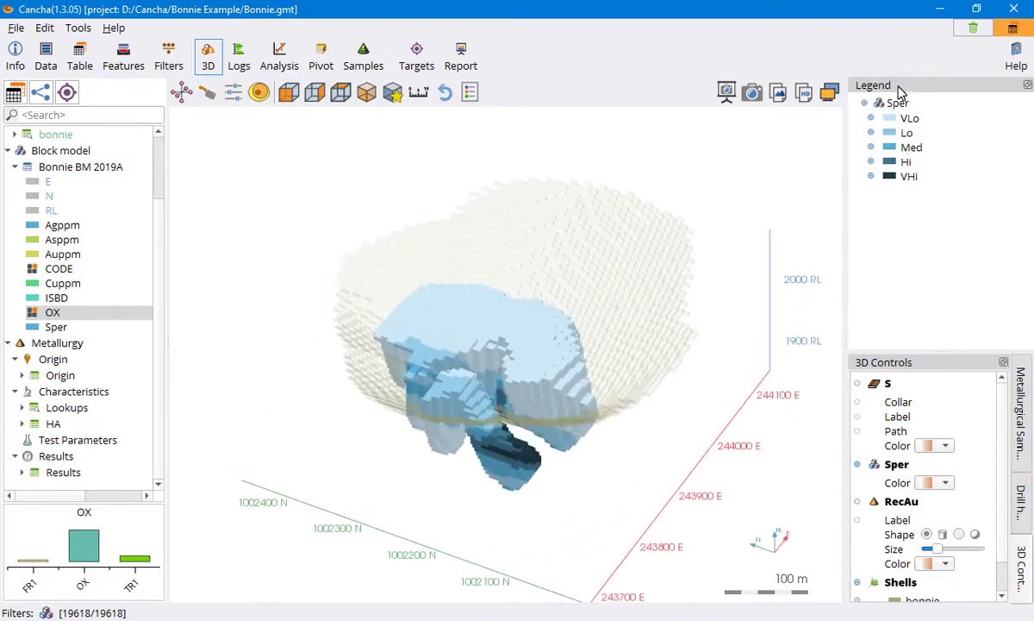
Display Auppm on the block model and turn on its isosurface with a threshold of 0.68
click(62, 254)
drag(457, 346, 535, 306)
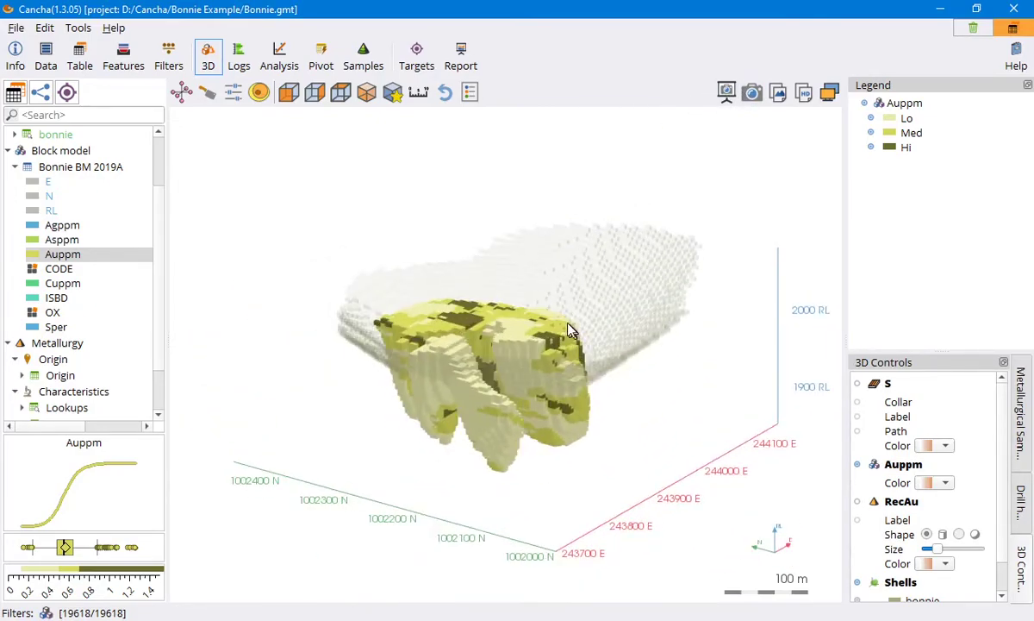
click(259, 92)
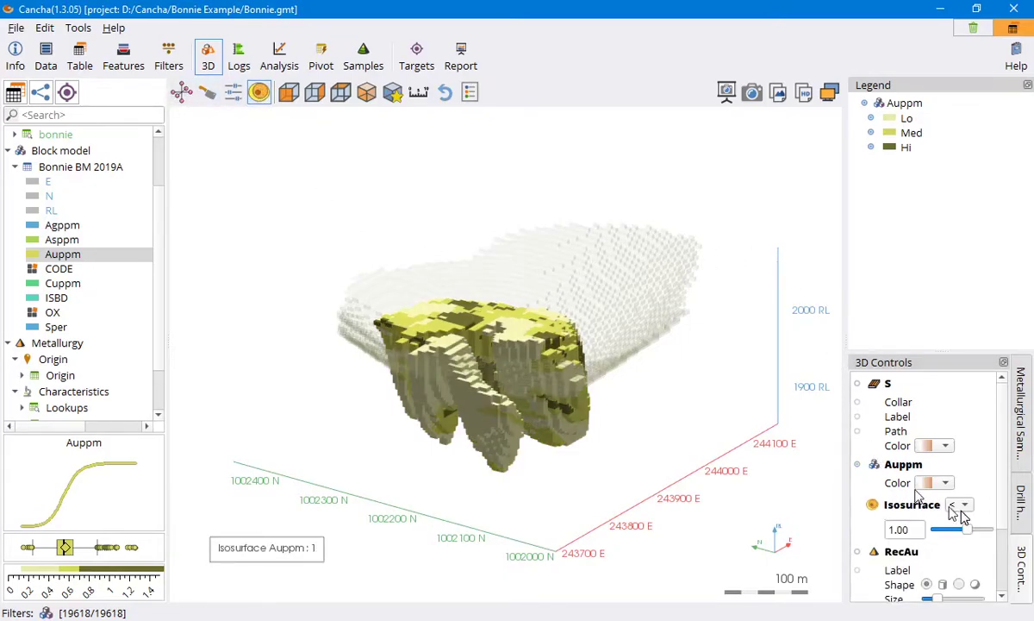
drag(966, 530, 959, 535)
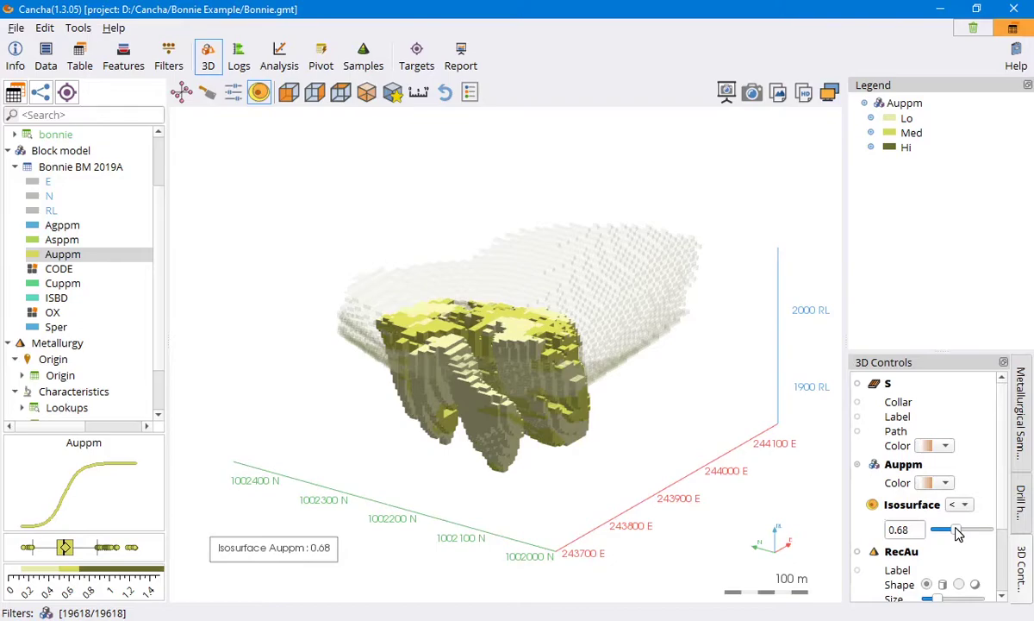
Change the Auppm isosurface to keep values greater than the threshold, and set the threshold to 0.50
click(963, 506)
click(965, 534)
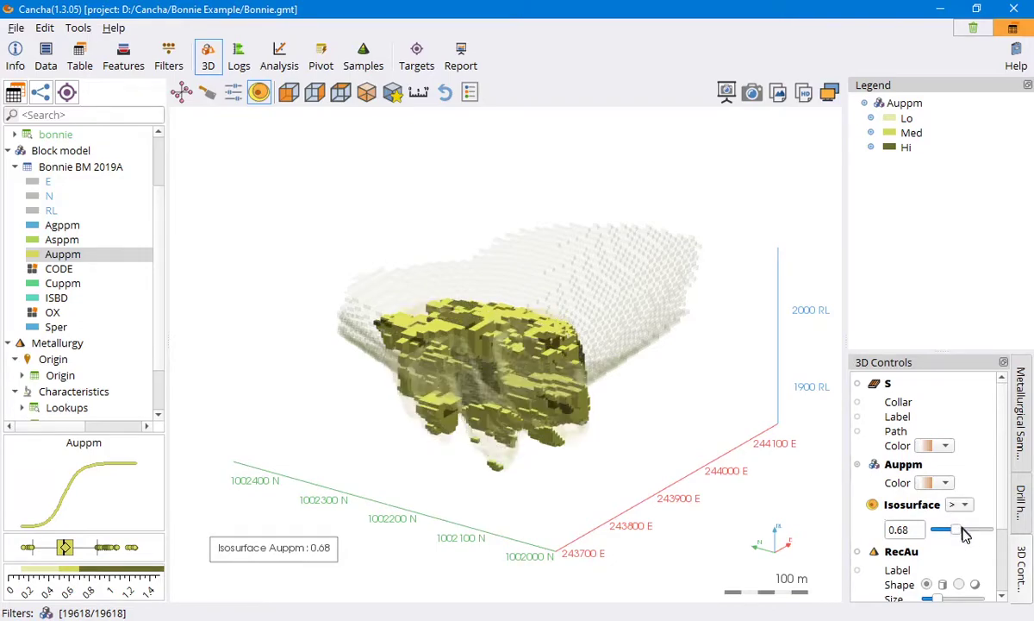
drag(963, 540, 955, 538)
drag(500, 414, 624, 403)
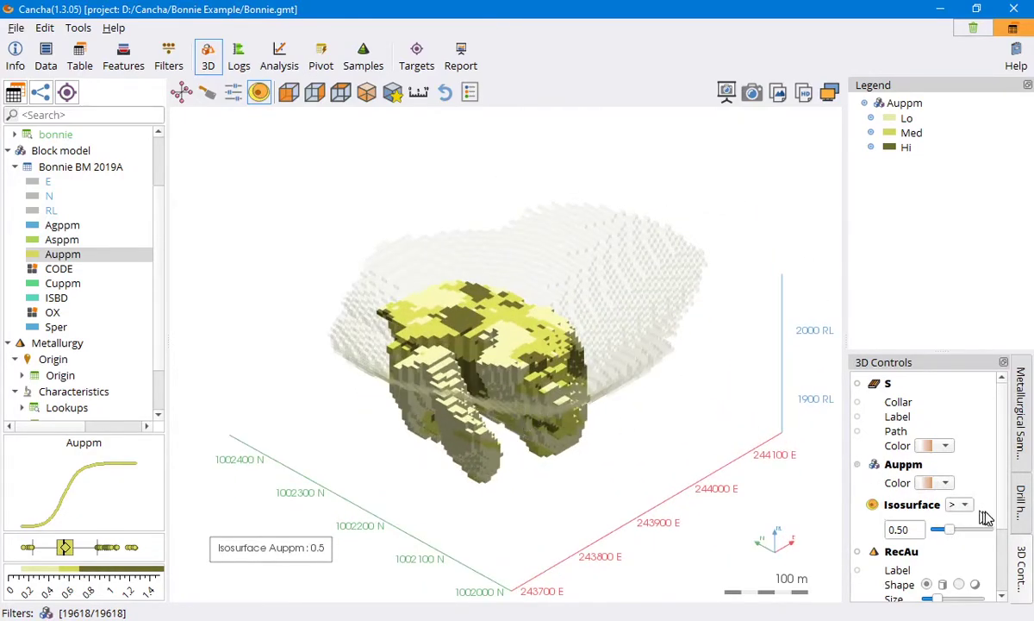
Switch the Auppm block model colouring to the multicolour gradient
drag(1002, 527, 1005, 585)
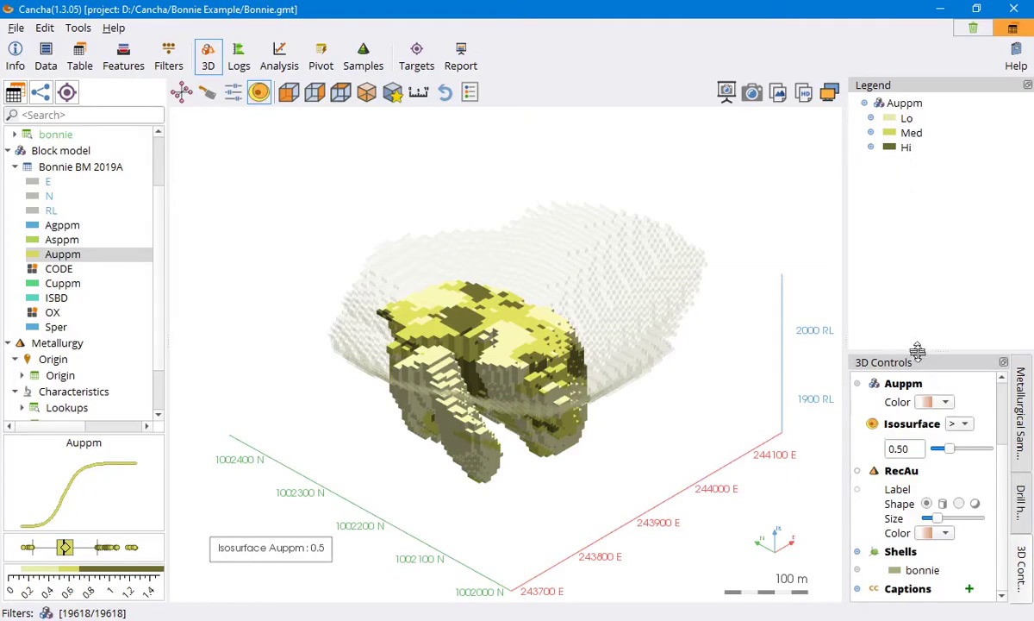
click(938, 403)
click(931, 426)
drag(642, 421, 556, 407)
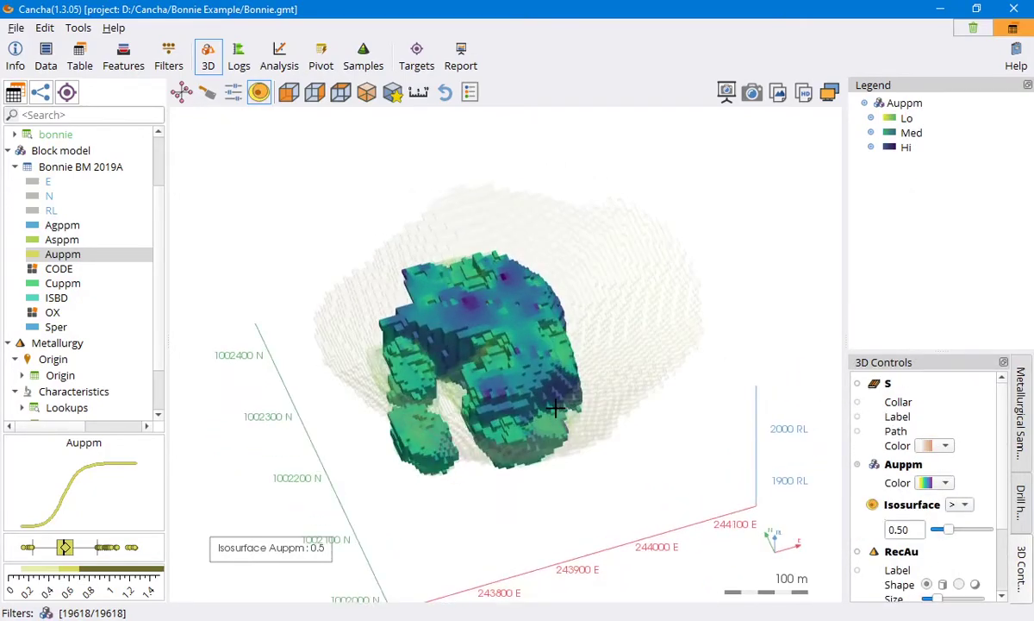
Show the range limits in the Auppm legend and place the legend in an empty area of the 3D view
right_click(957, 136)
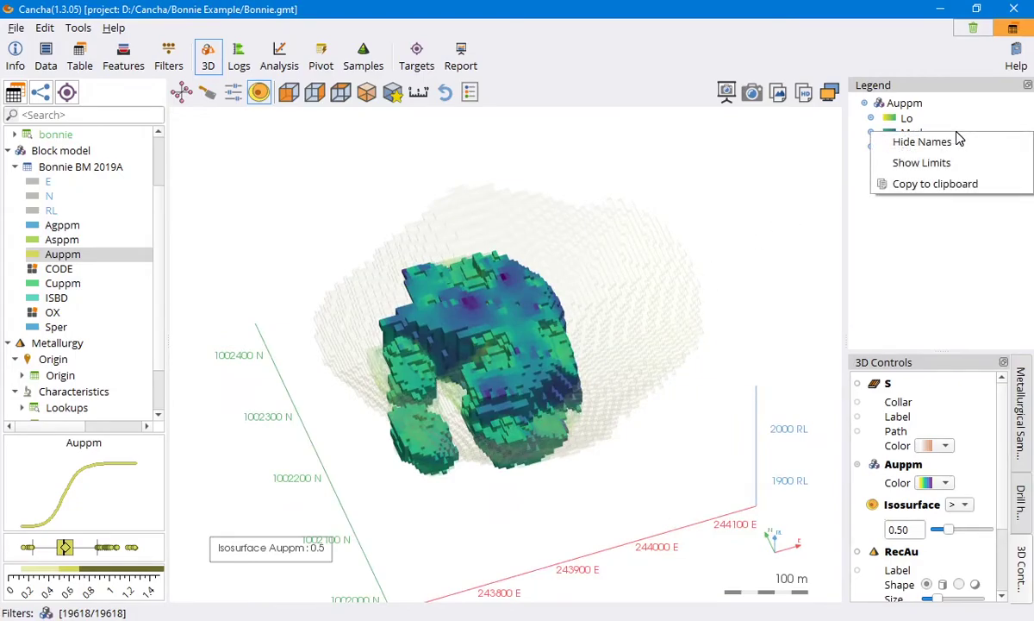
click(935, 163)
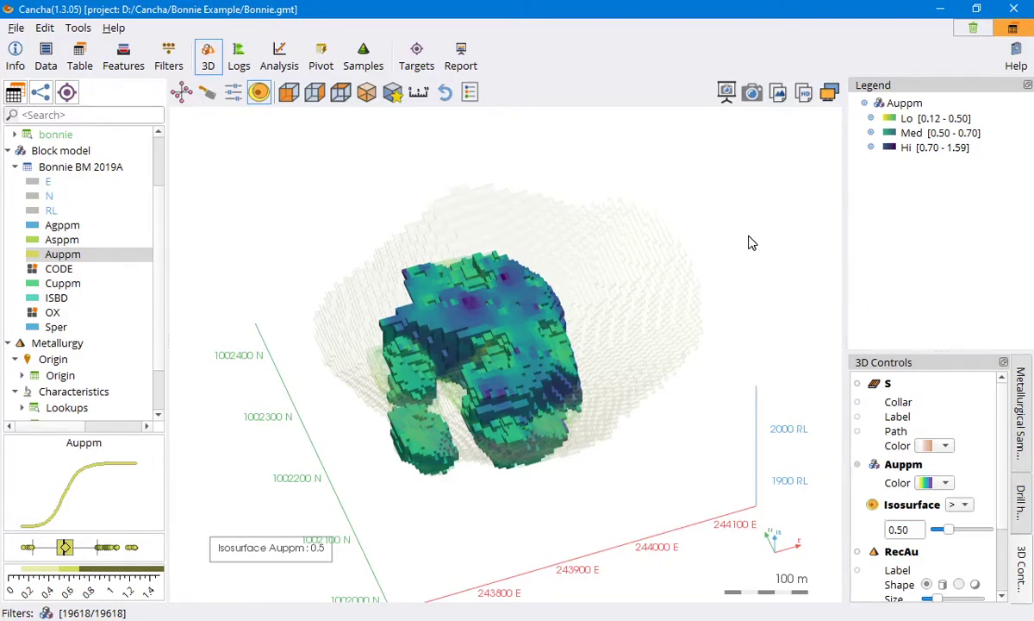
click(470, 92)
drag(212, 170, 250, 229)
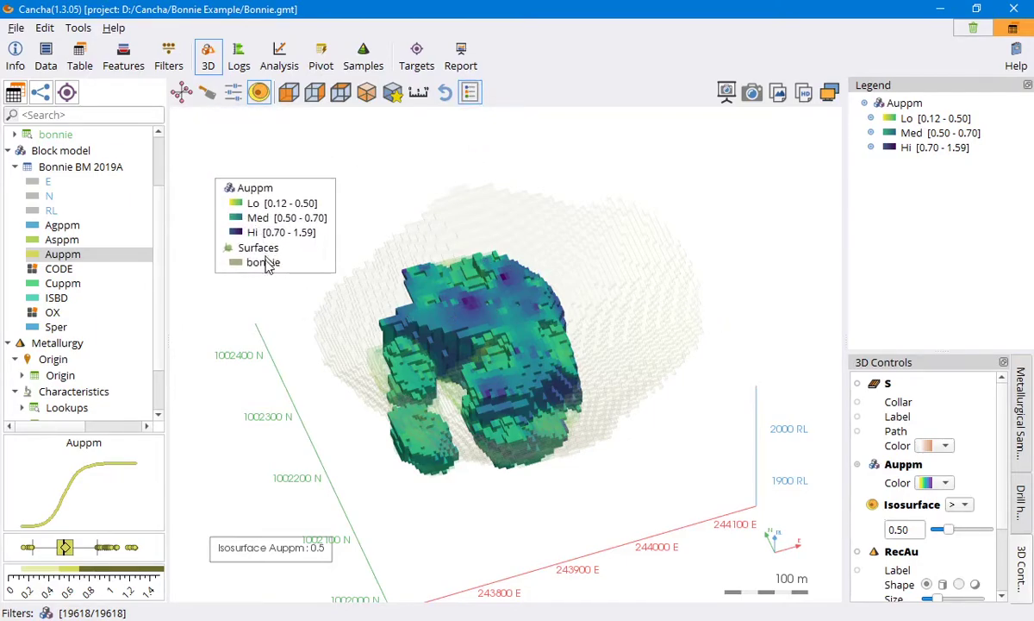
Raise the Auppm isosurface threshold to 0.70 to isolate the higher-grade blocks
drag(530, 358, 566, 351)
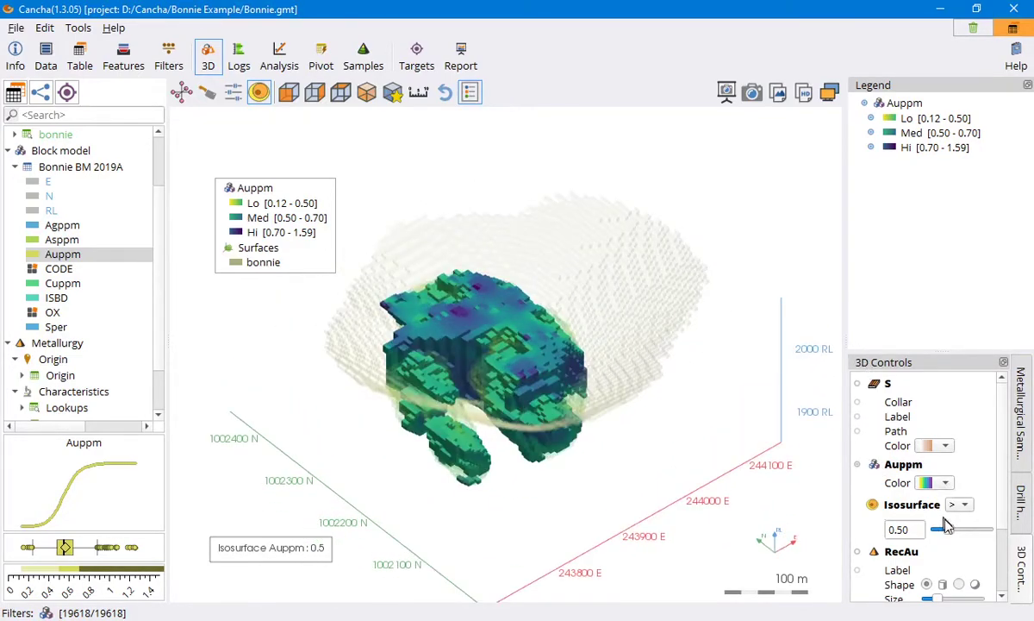
drag(948, 533, 959, 542)
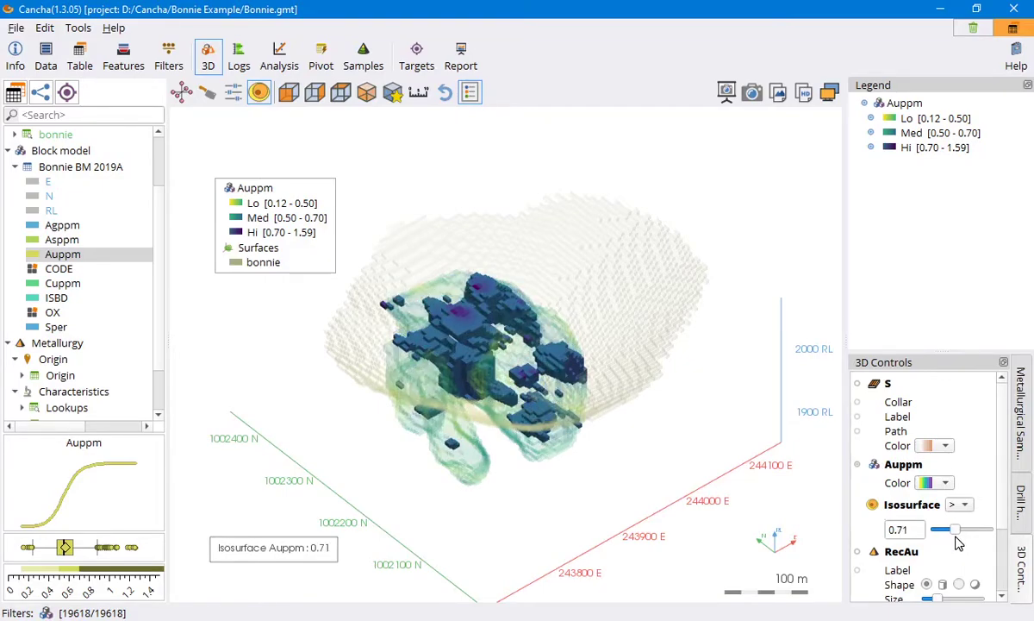
double_click(910, 536)
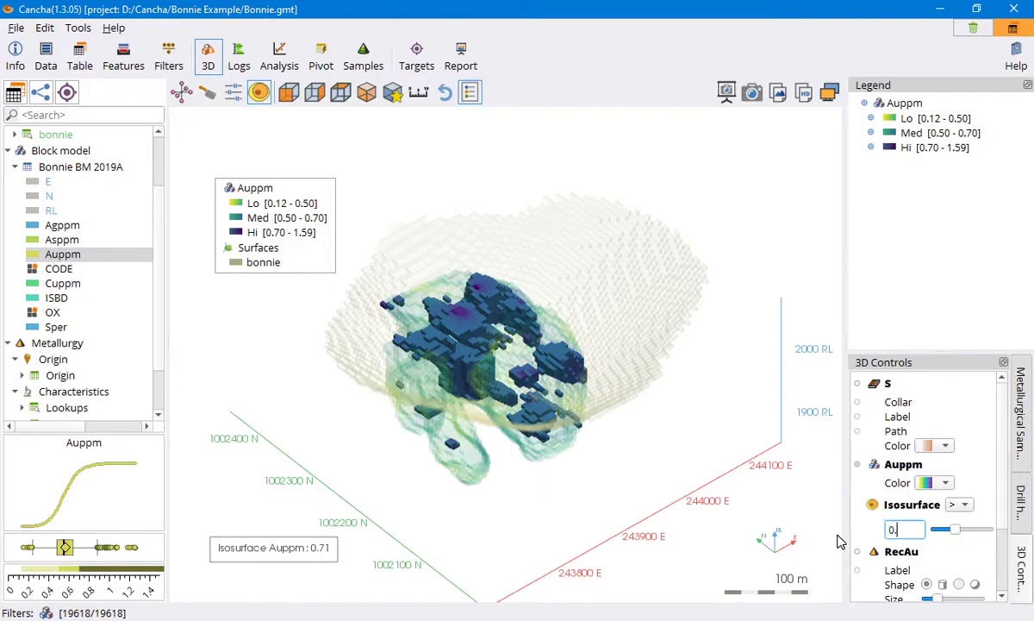
key(Return)
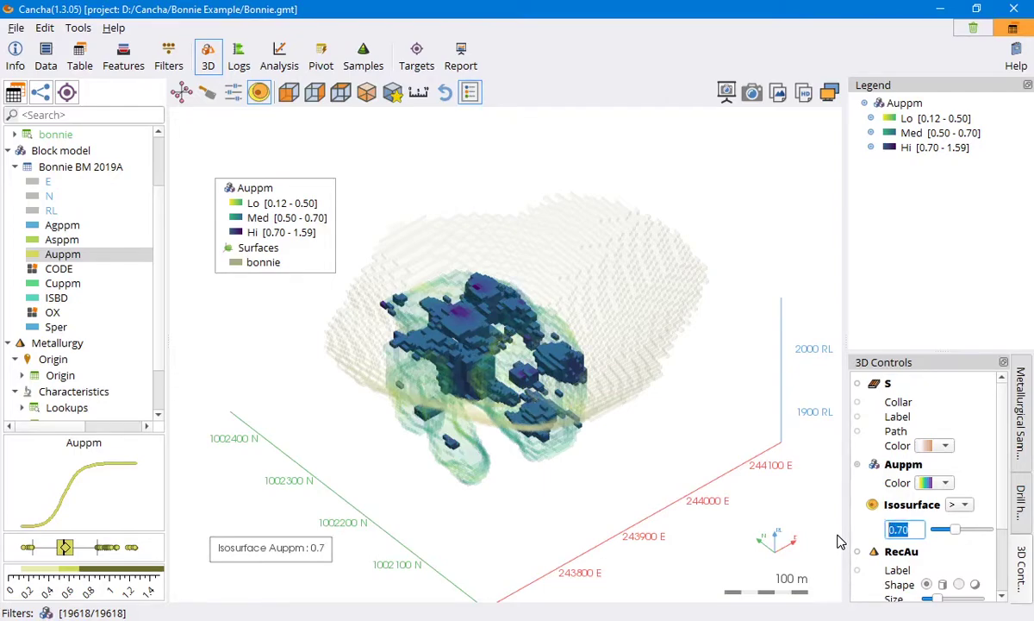
Inspect the Auppm isosurface from several sides, and switch the block model display to Sper
drag(612, 427, 440, 299)
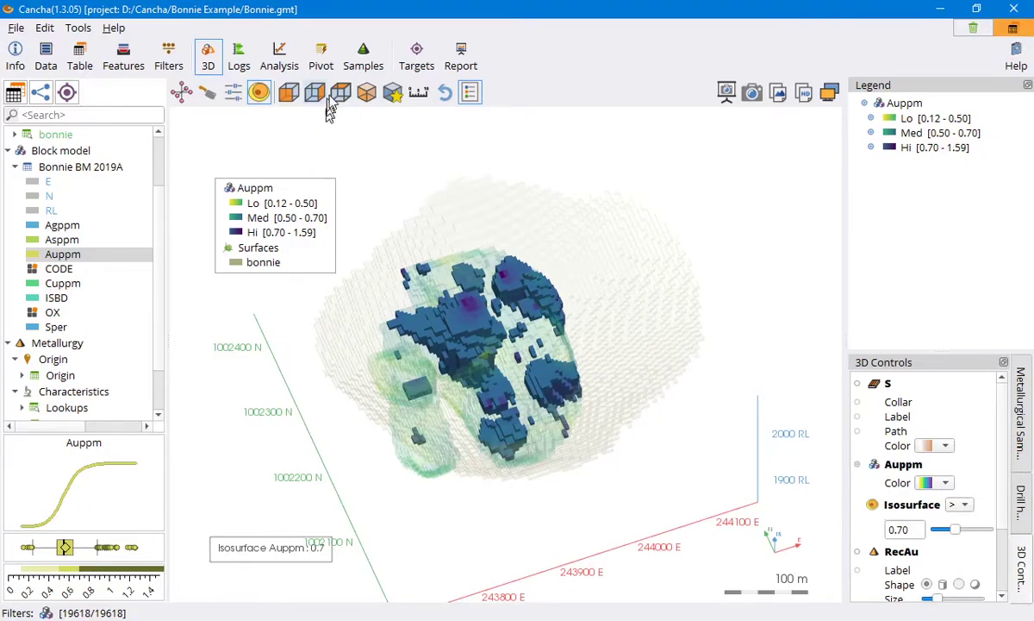
click(289, 90)
drag(507, 350, 373, 383)
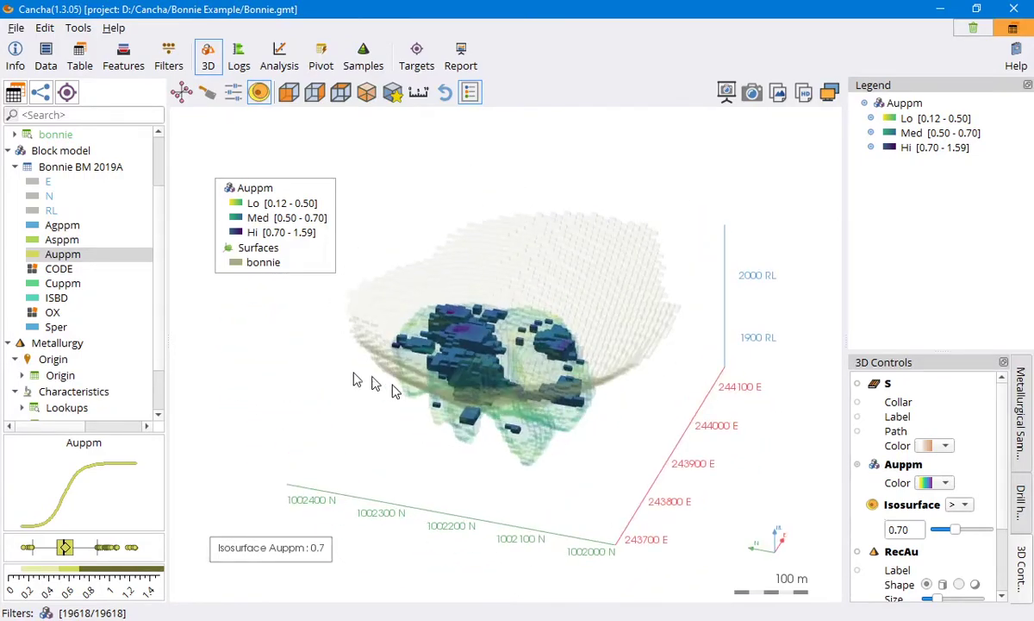
click(54, 327)
drag(328, 344, 560, 392)
drag(602, 440, 458, 423)
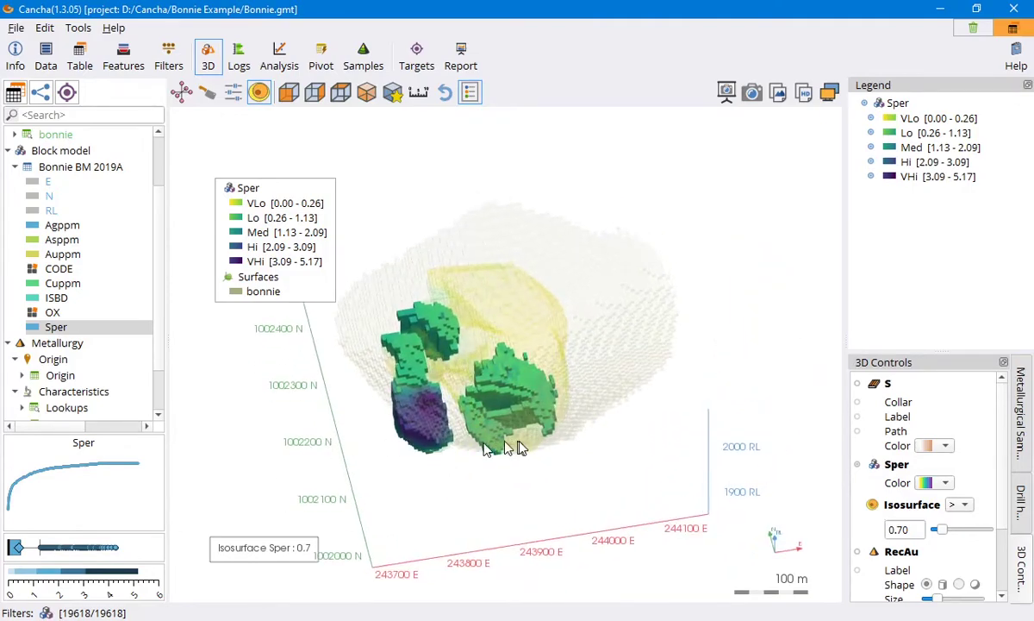
click(312, 97)
drag(411, 215, 310, 430)
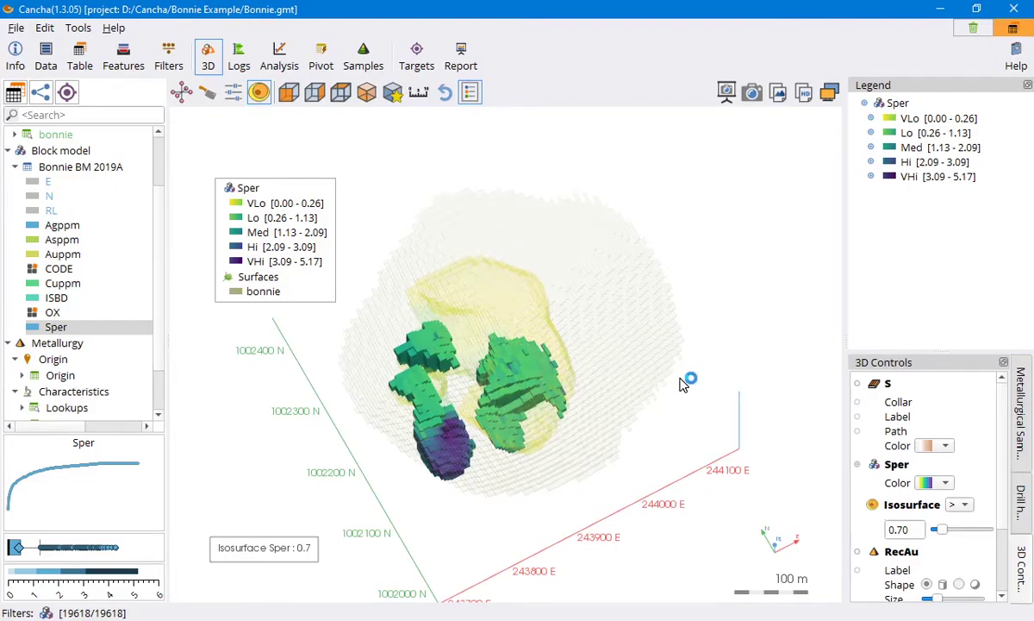
Turn off the isosurface and hide the Sper block model, keeping only the bonnie shell displayed
click(859, 466)
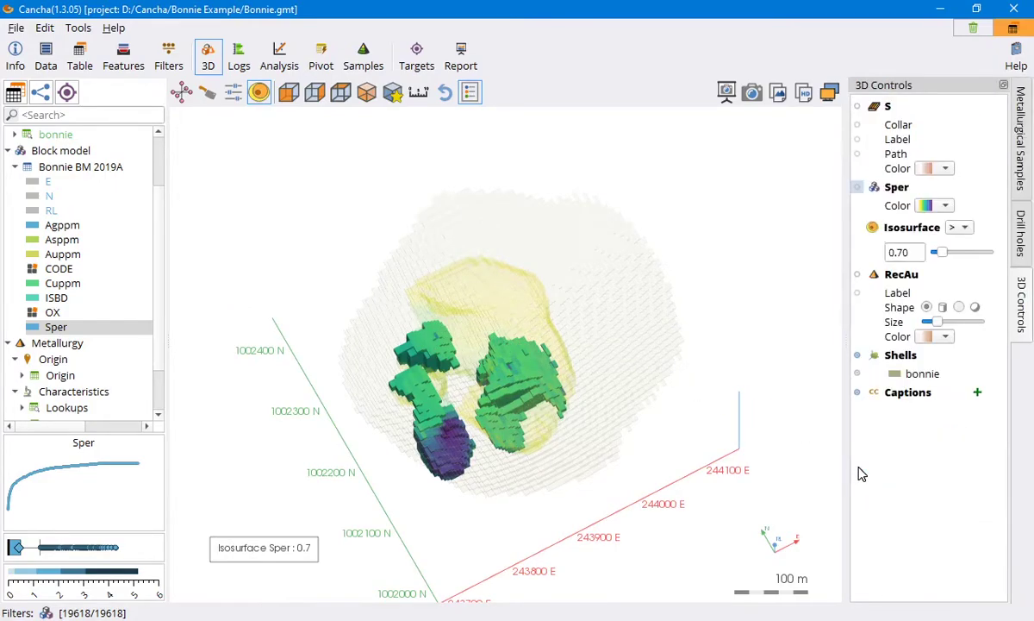
drag(733, 272, 576, 302)
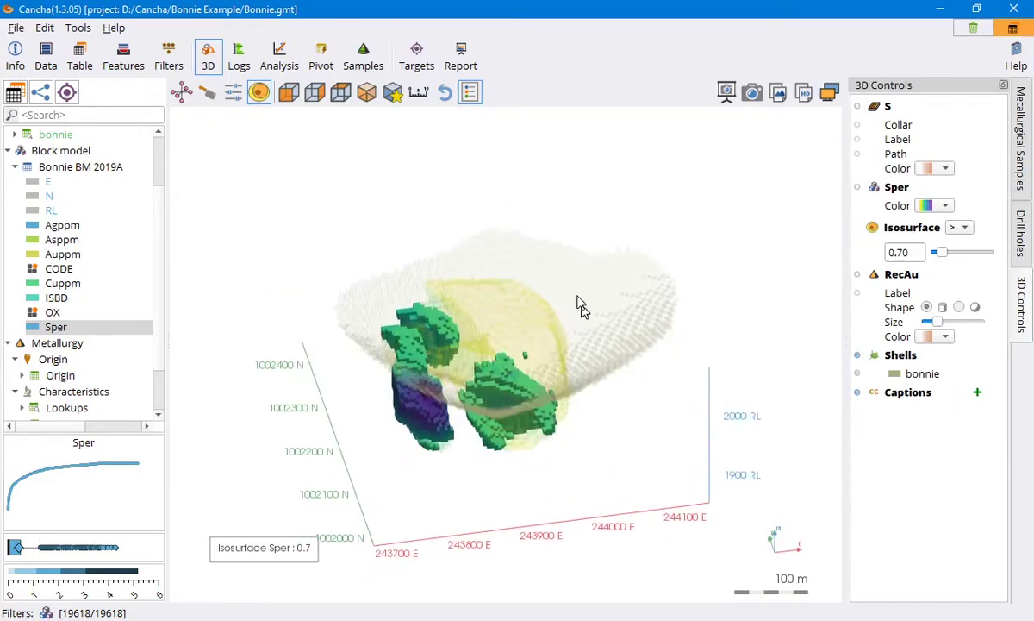
click(259, 91)
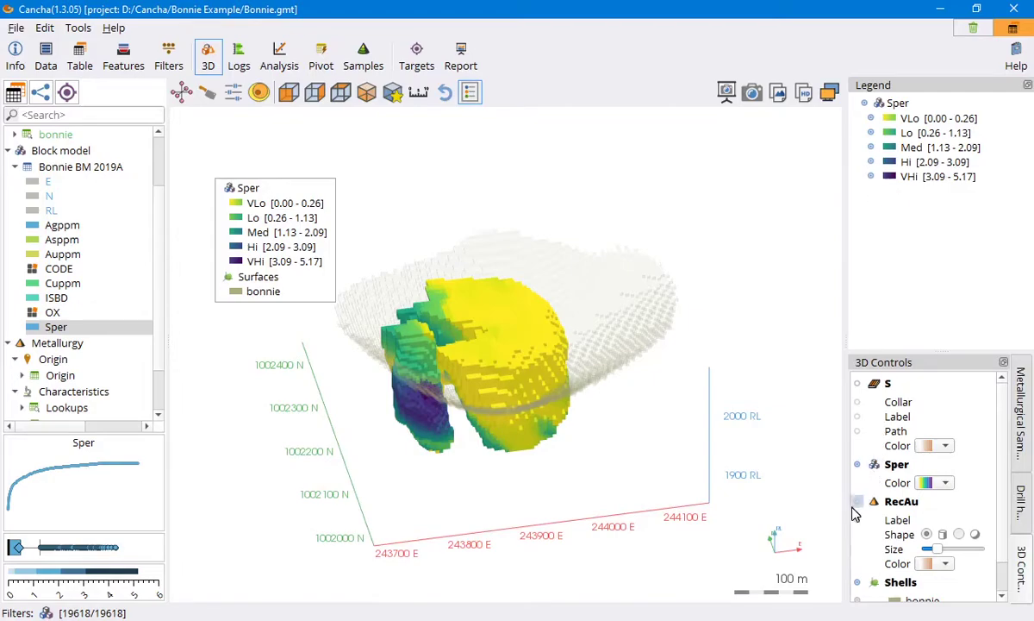
click(857, 466)
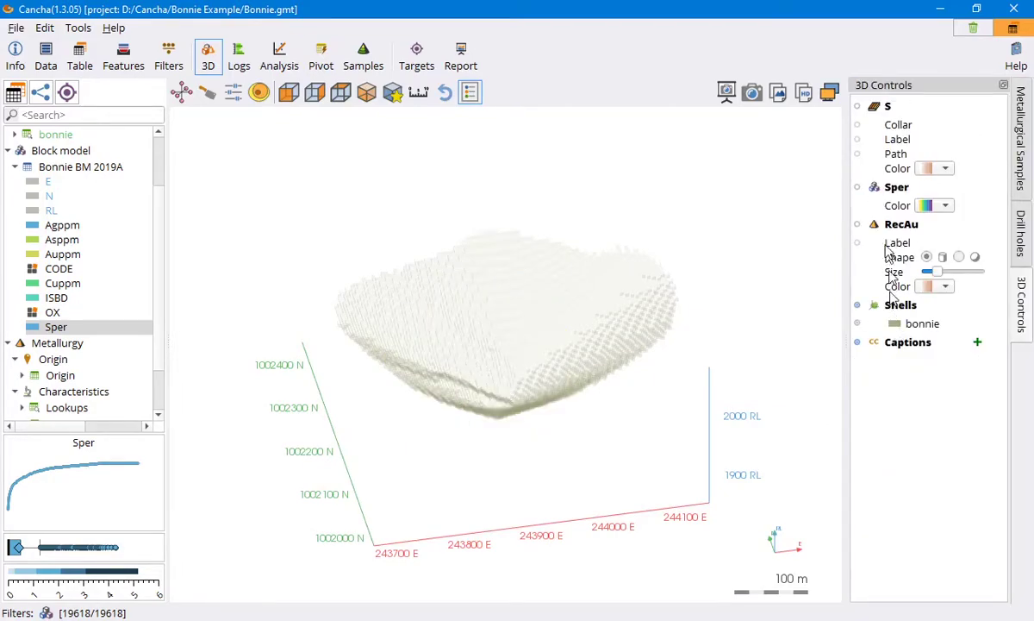
Display the drill holes coloured by S together with the bonnie shell
click(858, 107)
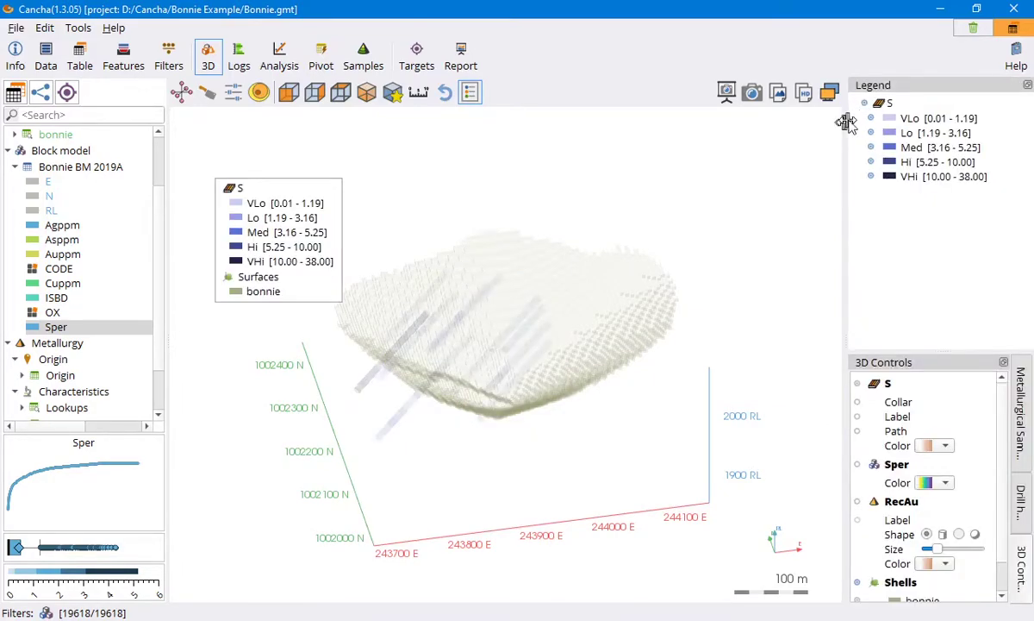
click(864, 104)
click(866, 104)
click(859, 384)
drag(785, 416, 609, 381)
drag(418, 216, 430, 357)
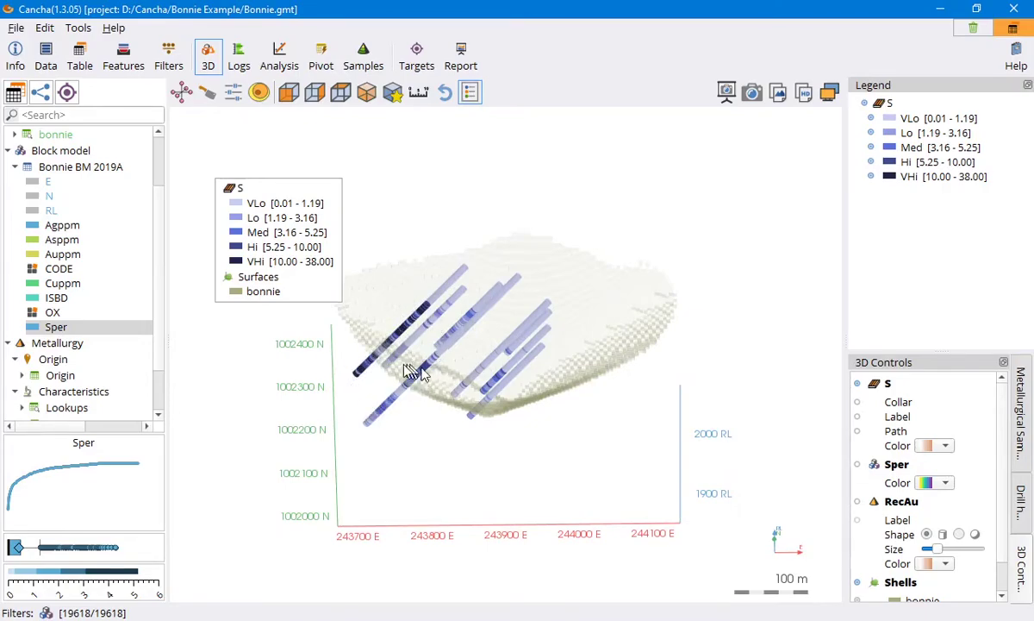
Switch the drill hole colouring to the Au feature from the Assays table
click(75, 254)
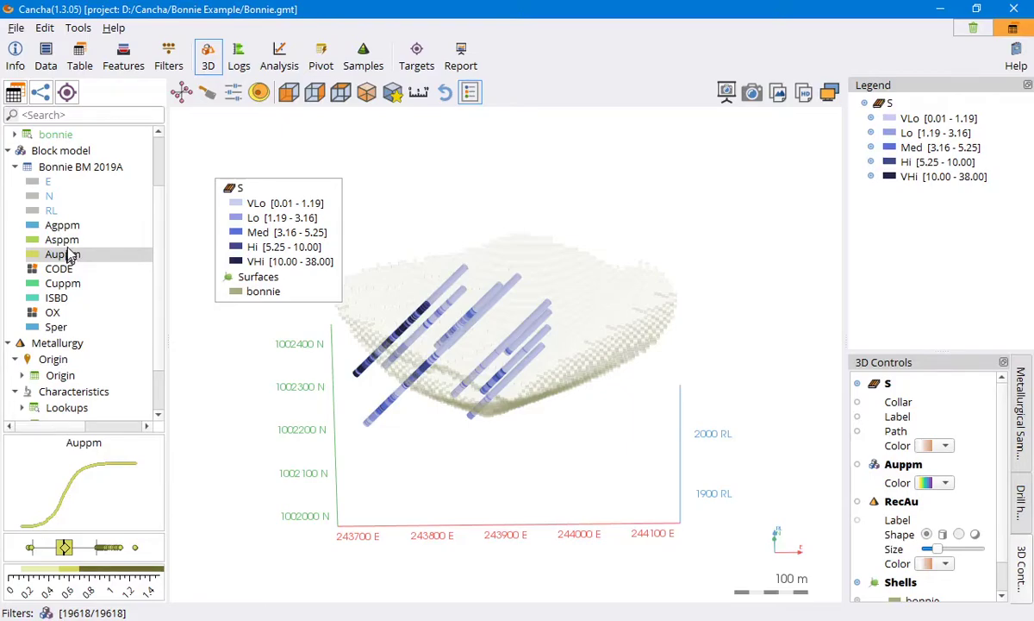
scroll(64, 241, up, 3)
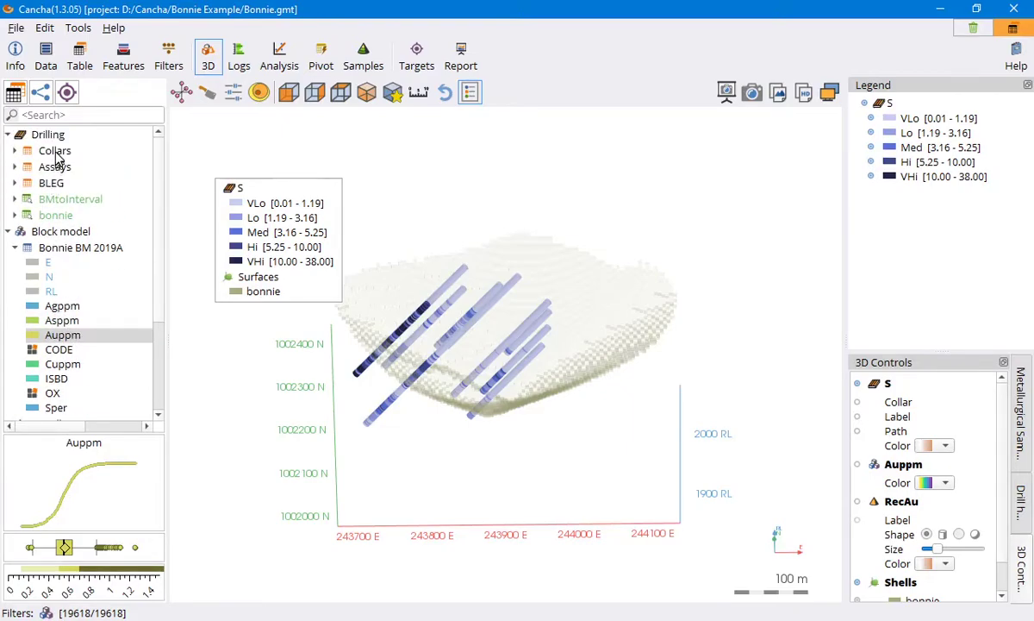
double_click(53, 168)
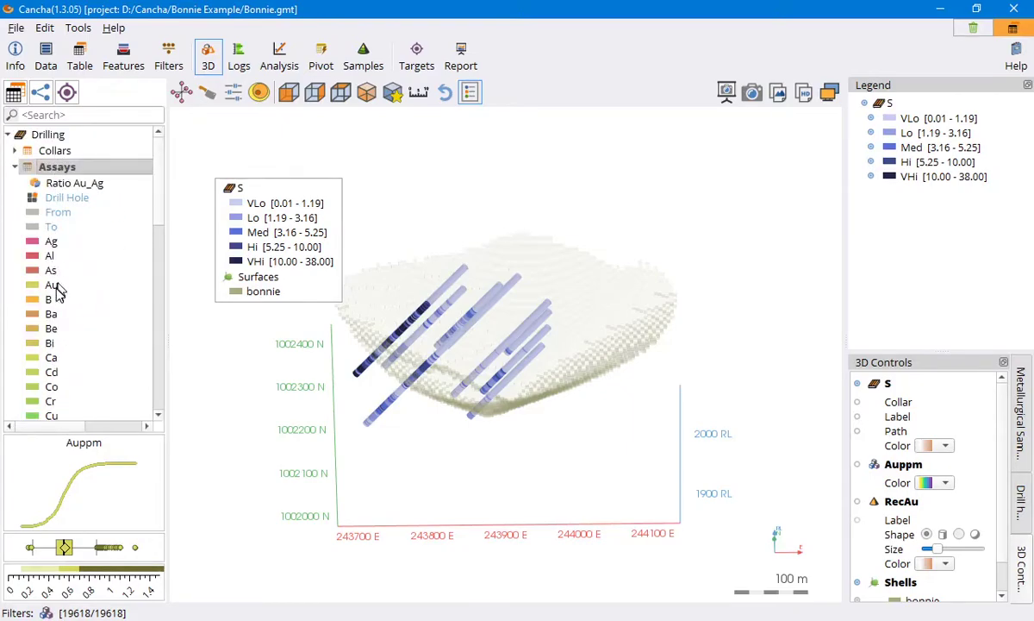
click(52, 285)
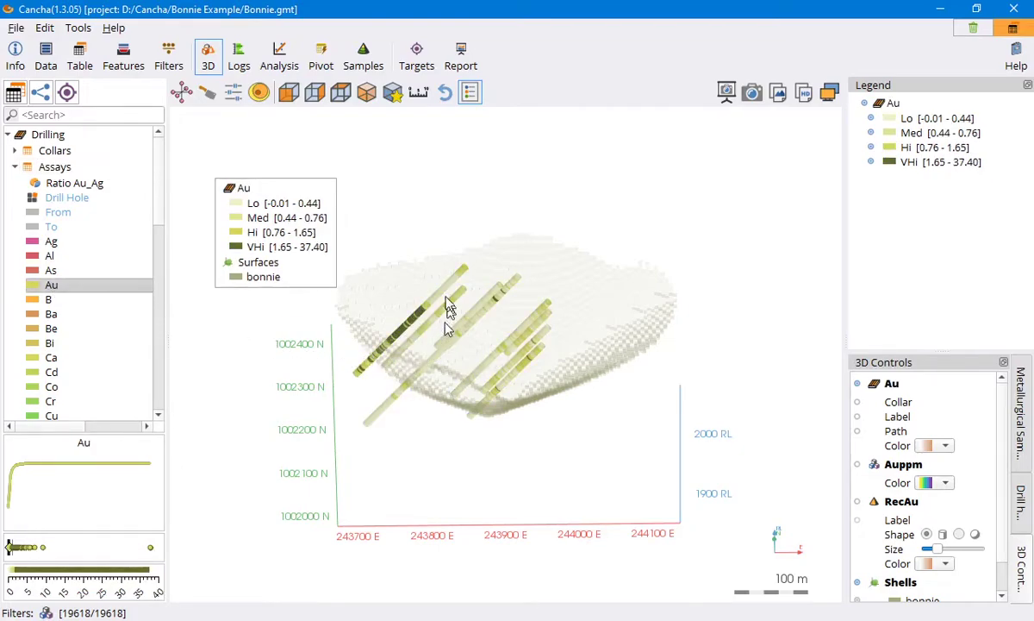
drag(419, 331, 392, 346)
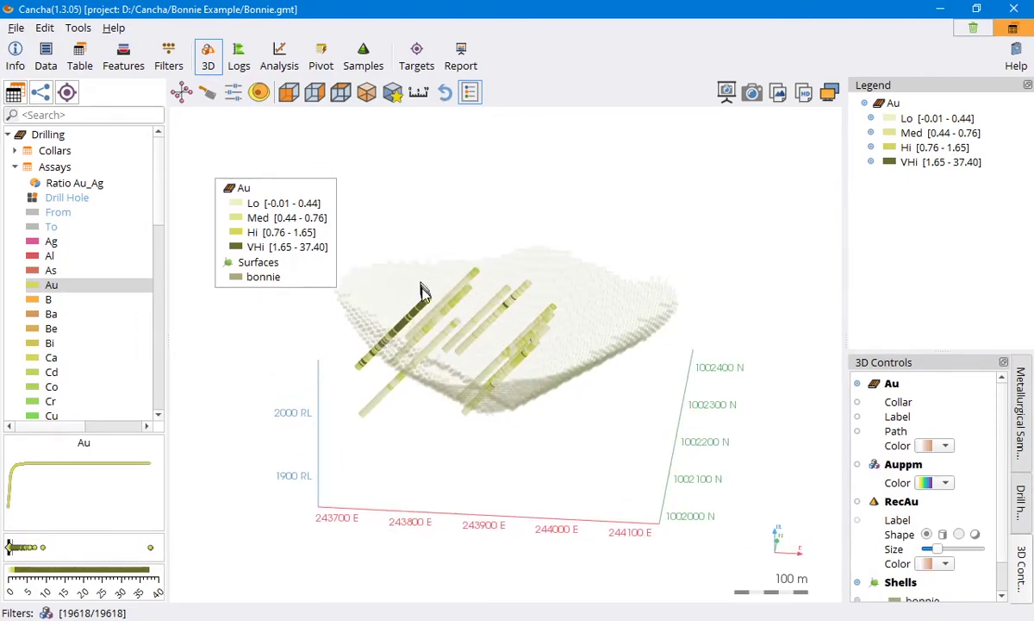
drag(422, 276, 431, 302)
Measure the distance across the bonnie shell from edge to edge, and clear the measurement line
click(419, 93)
drag(344, 304, 677, 307)
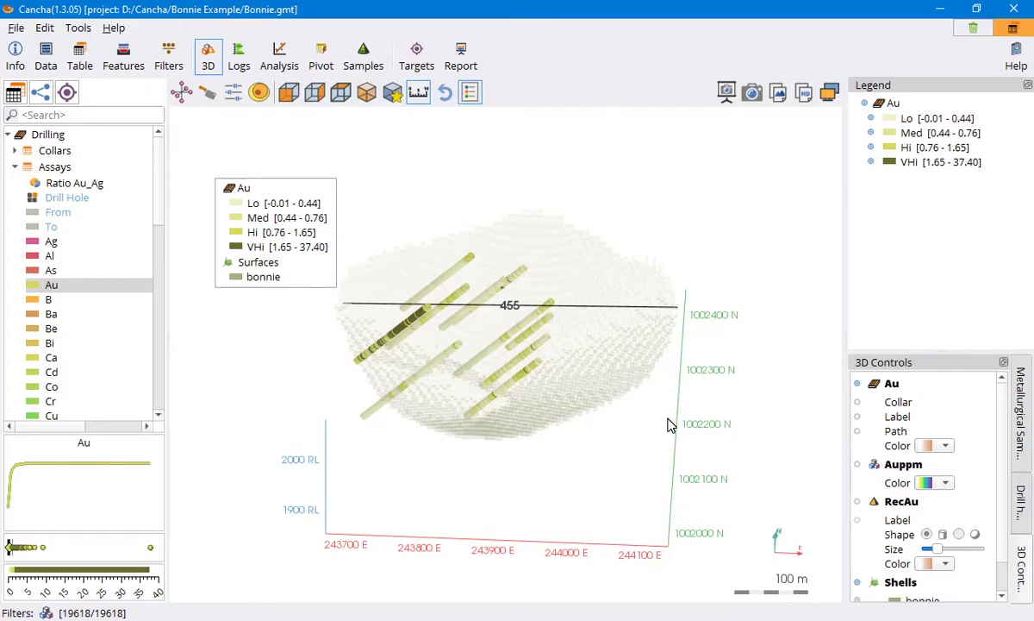
drag(456, 296, 552, 353)
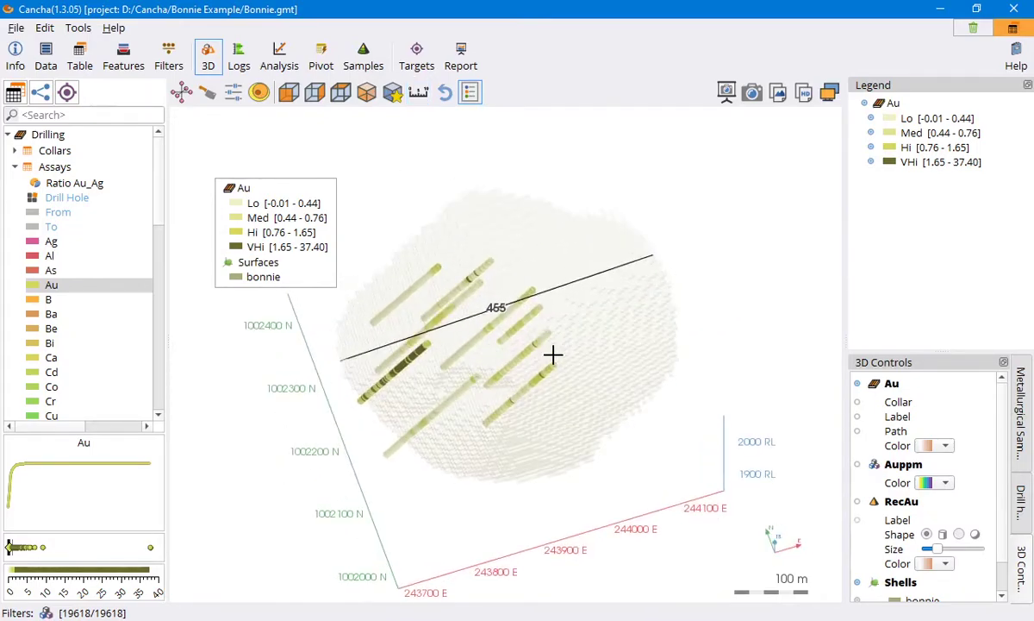
click(418, 92)
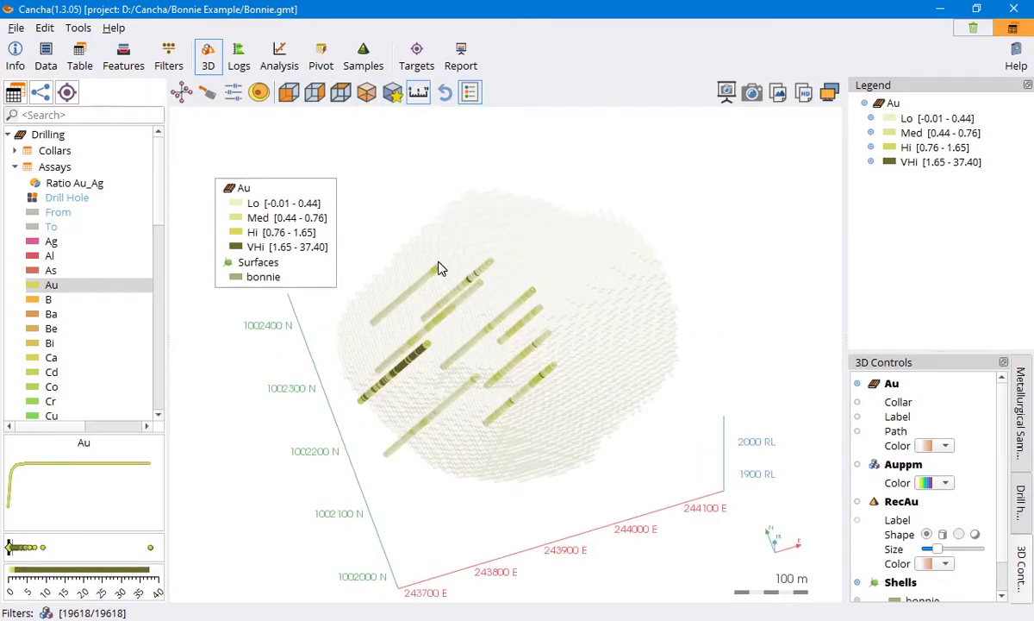
click(418, 93)
Move the legend higher in the 3D view and display the RecAu metallurgical samples along the drill holes
drag(261, 230, 251, 194)
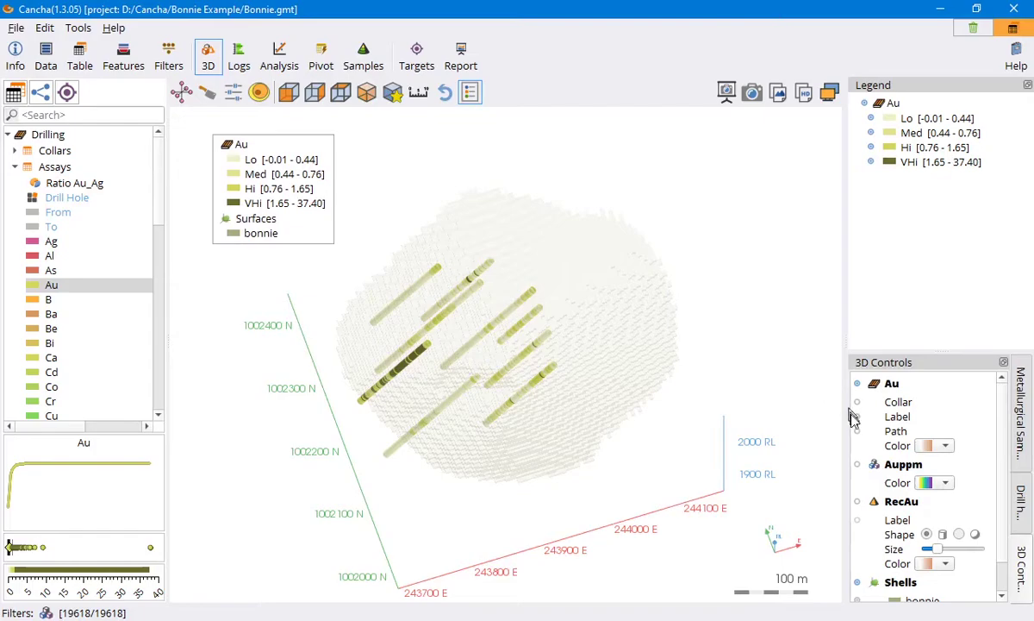
scroll(872, 461, down, 1)
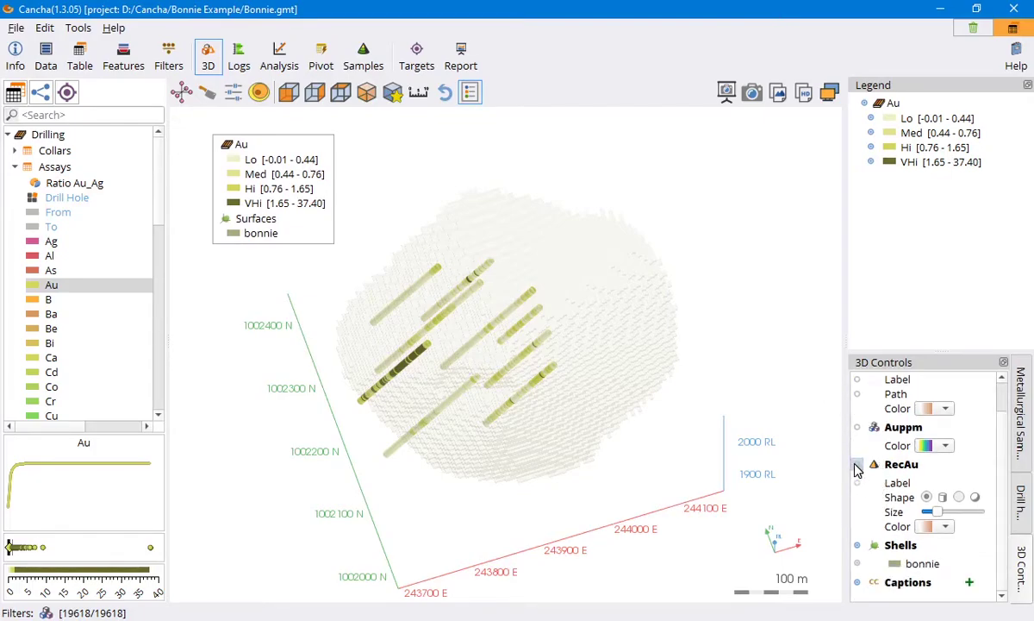
click(857, 463)
mouse_move(586, 423)
mouse_down()
mouse_move(605, 454)
mouse_move(604, 392)
mouse_move(455, 296)
mouse_move(296, 273)
mouse_move(453, 310)
mouse_move(642, 330)
mouse_move(733, 379)
mouse_up()
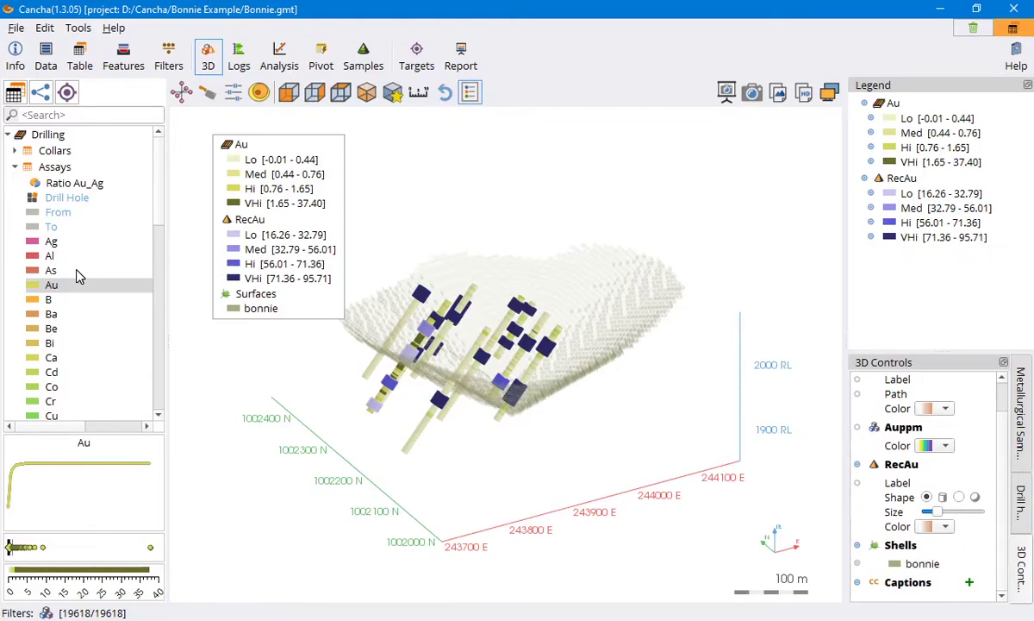
Open the legend settings of the RecAu feature in the metallurgy Results table and reduce it to 3 ranges
scroll(73, 278, down, 9)
scroll(51, 370, down, 4)
double_click(54, 404)
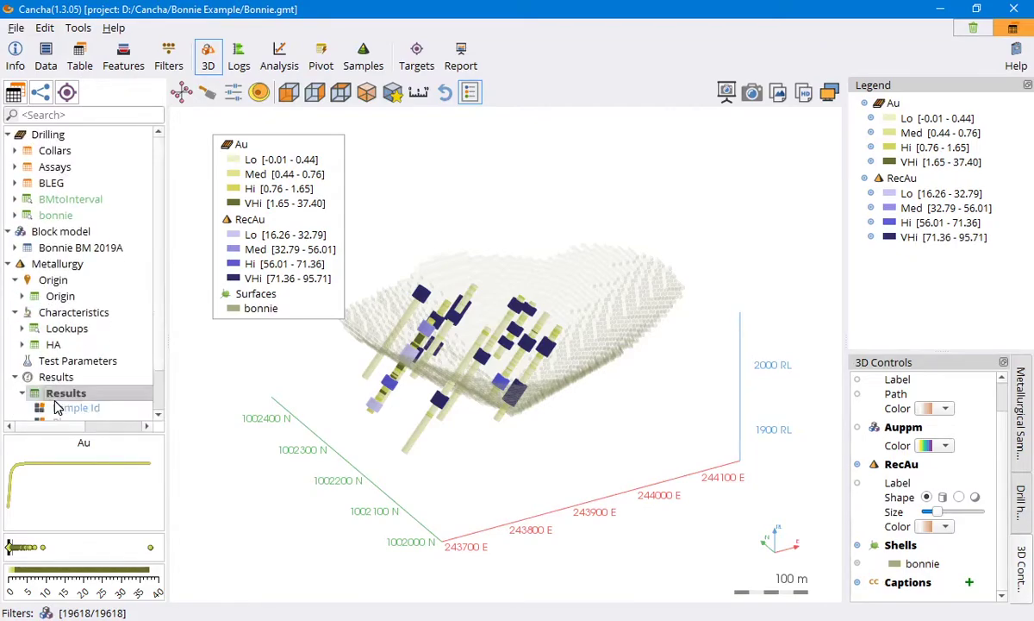
click(69, 403)
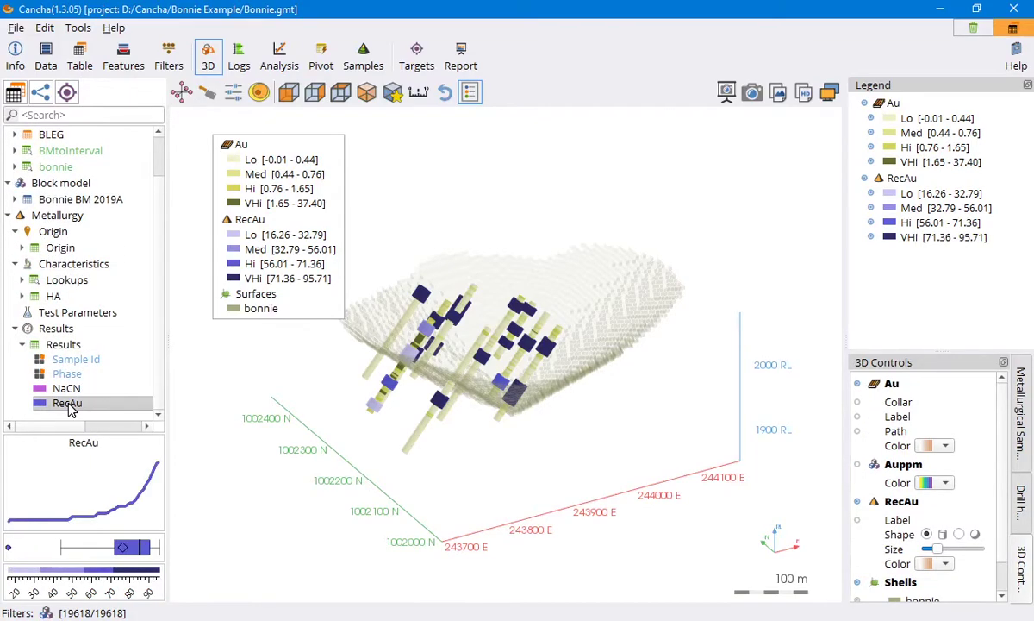
right_click(69, 403)
click(108, 413)
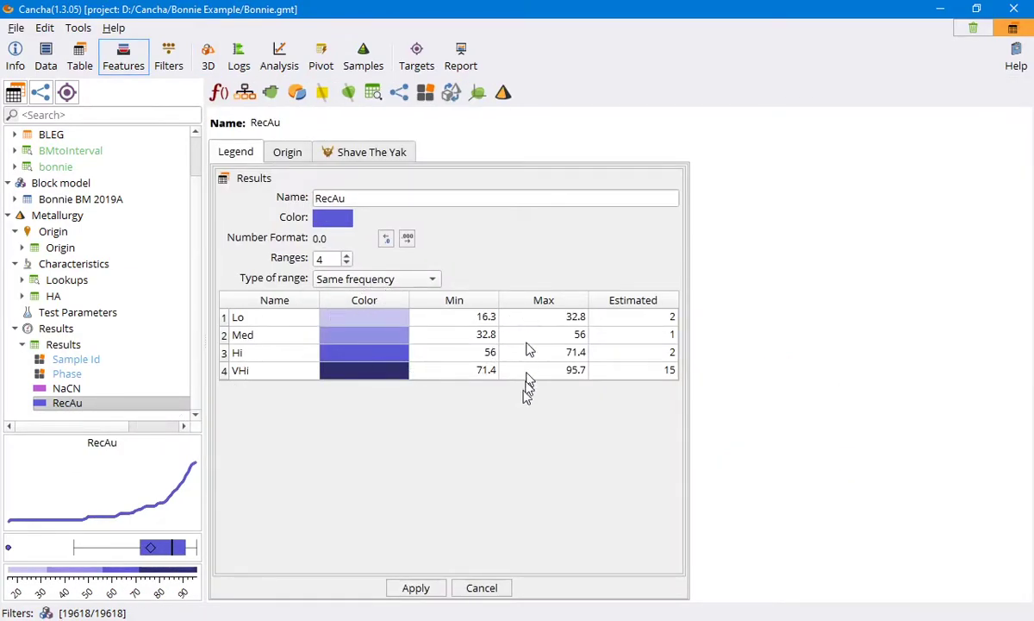
click(345, 262)
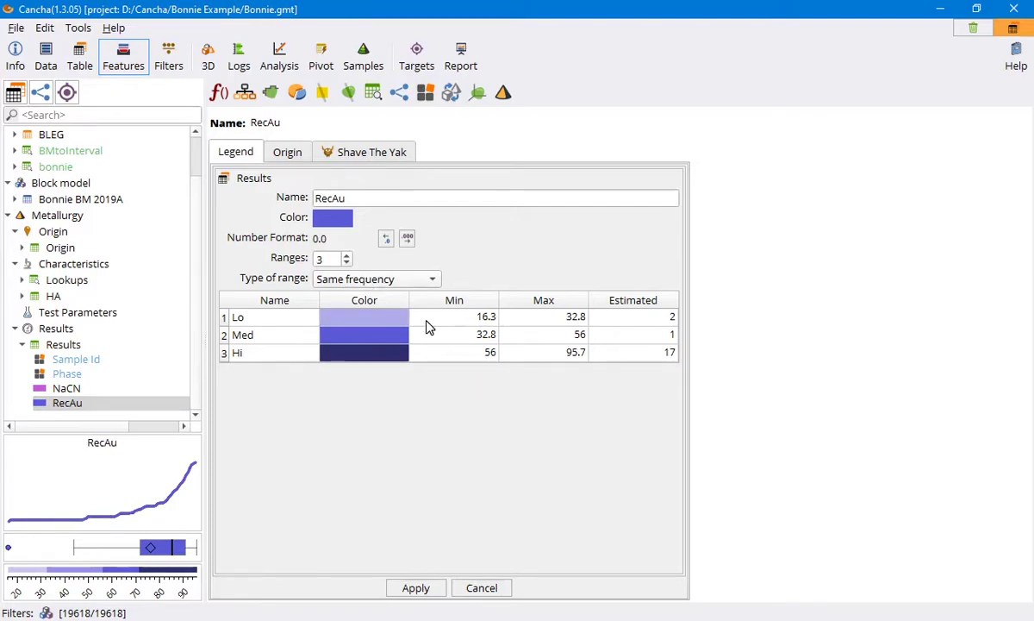
Set the maximum values of the RecAu legend ranges to 70 for Lo and 85 for Med
double_click(562, 321)
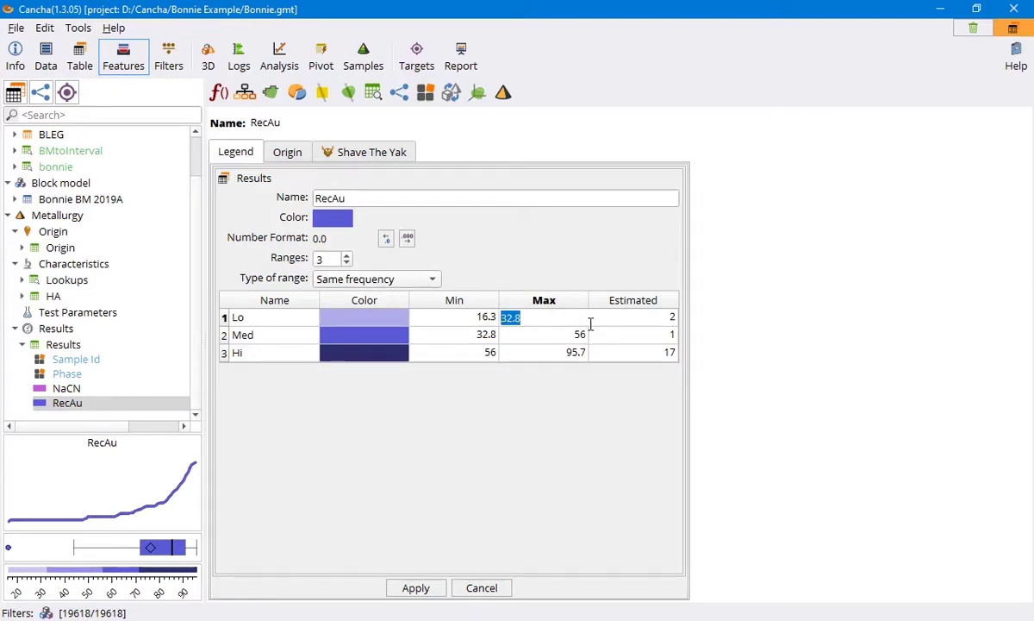
key(Return)
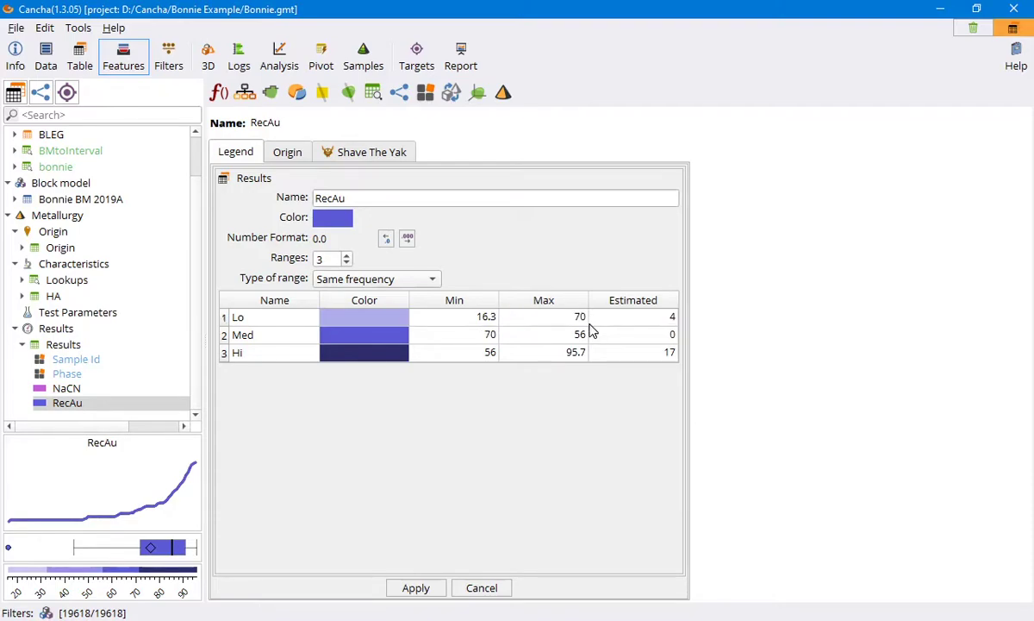
double_click(543, 334)
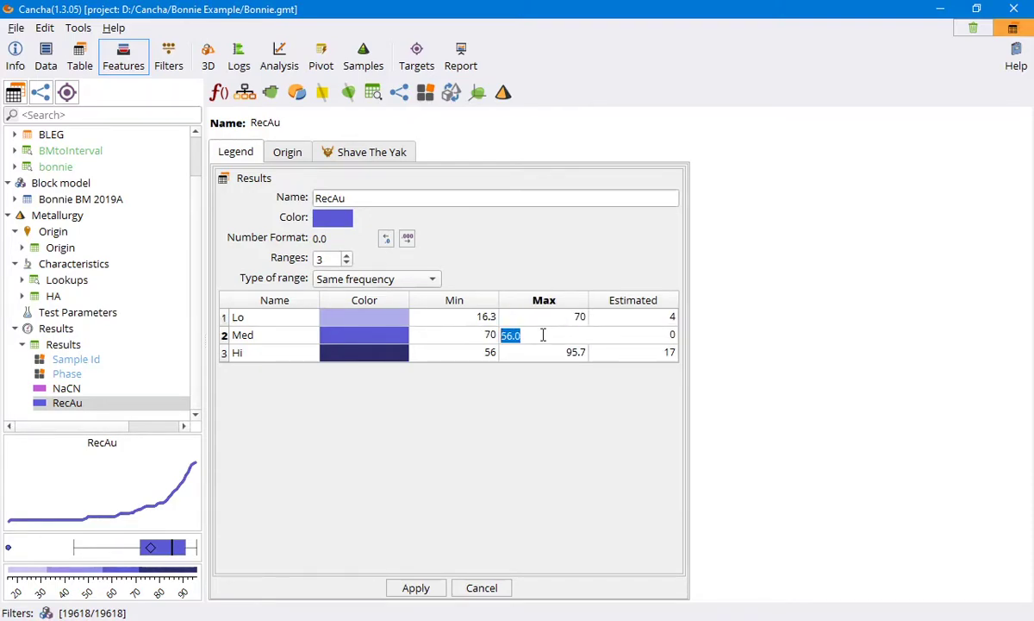
text(75)
key(Return)
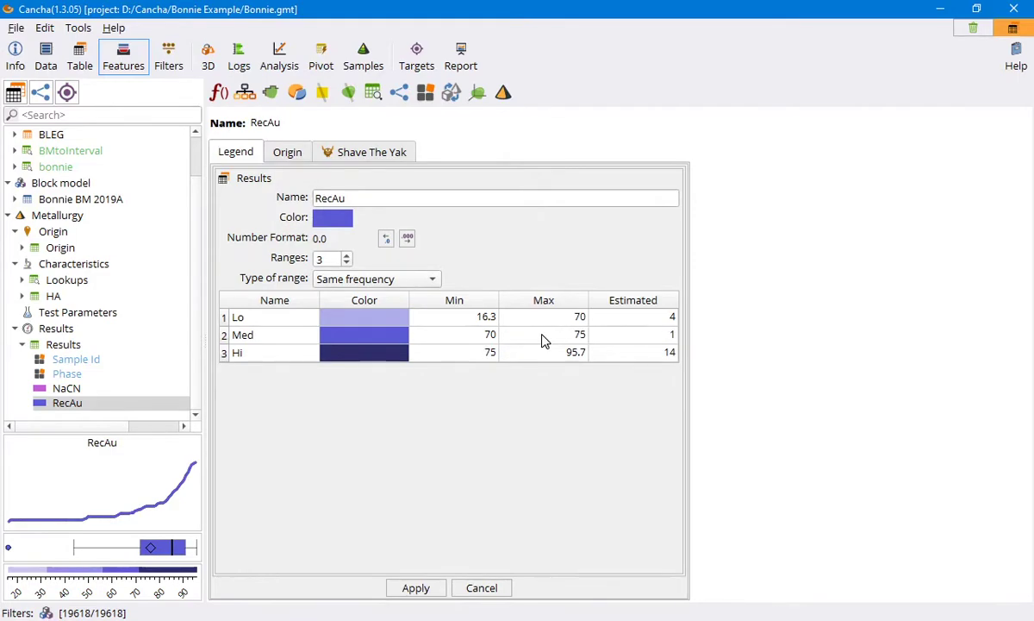
double_click(549, 335)
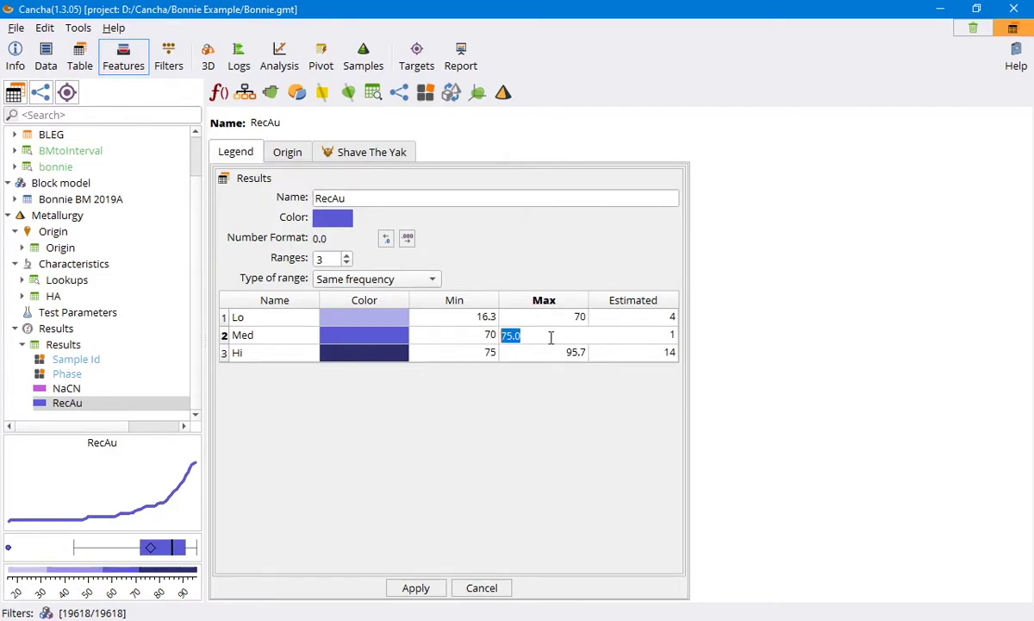
key(Return)
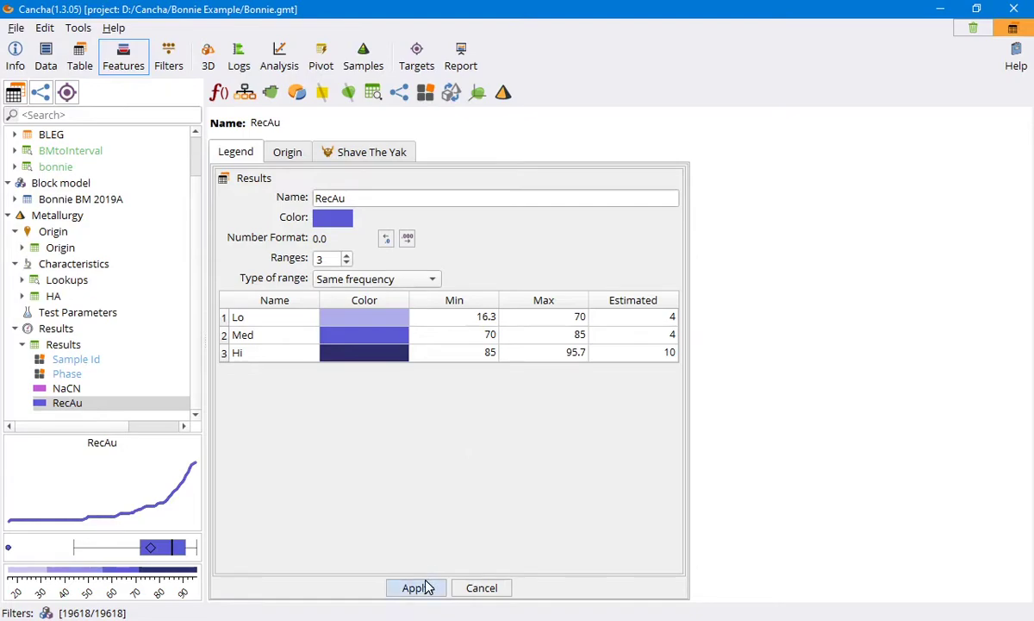
click(427, 280)
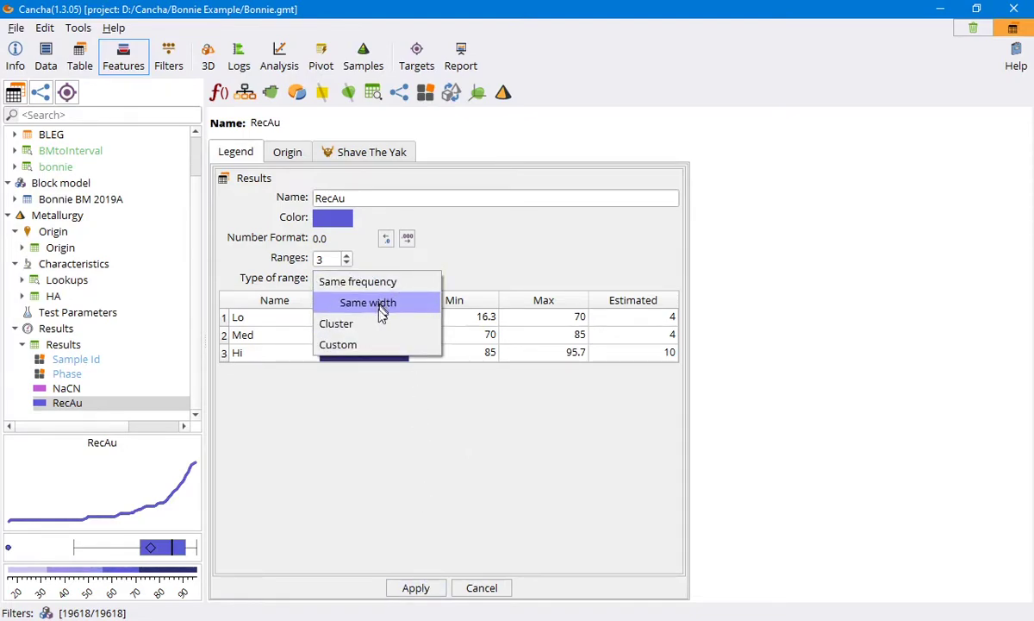
click(369, 347)
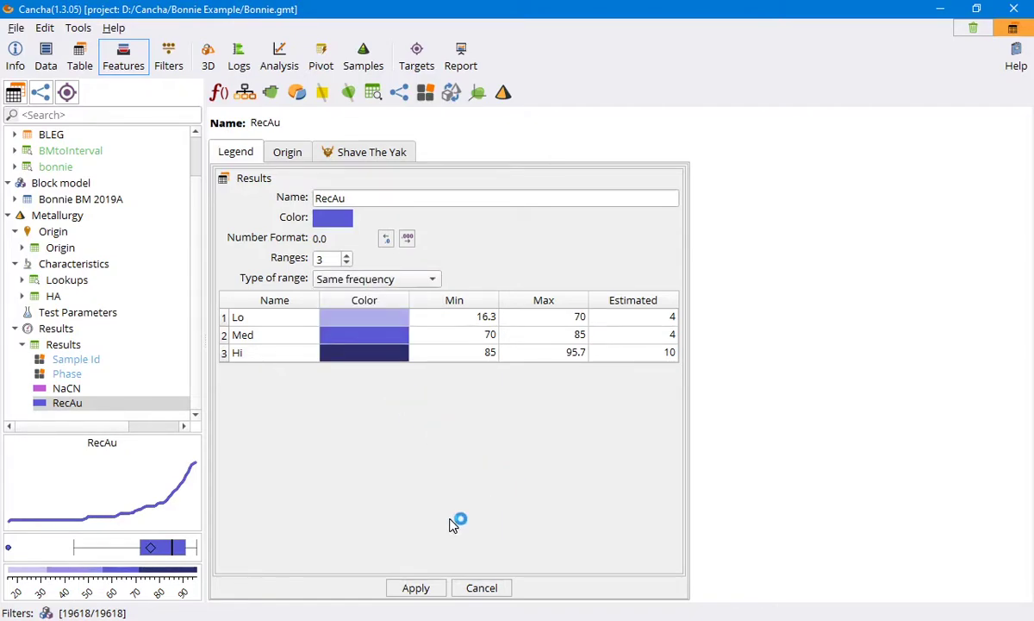
Change the RecAu colour to the yellow used for the Assays Au feature, apply the legend changes, and return to the 3D view
click(336, 220)
click(193, 301)
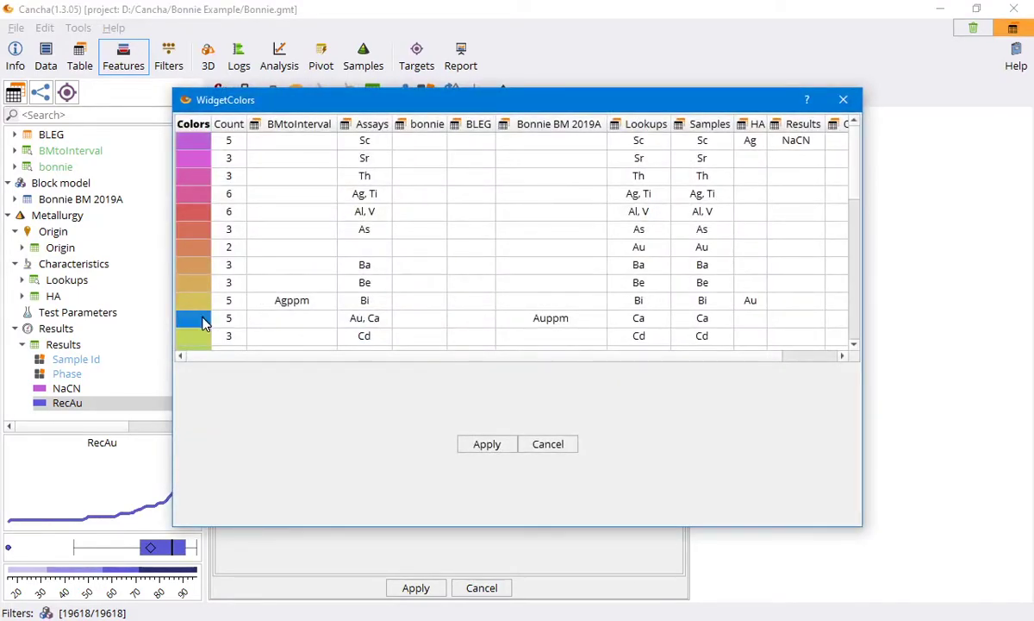
click(486, 444)
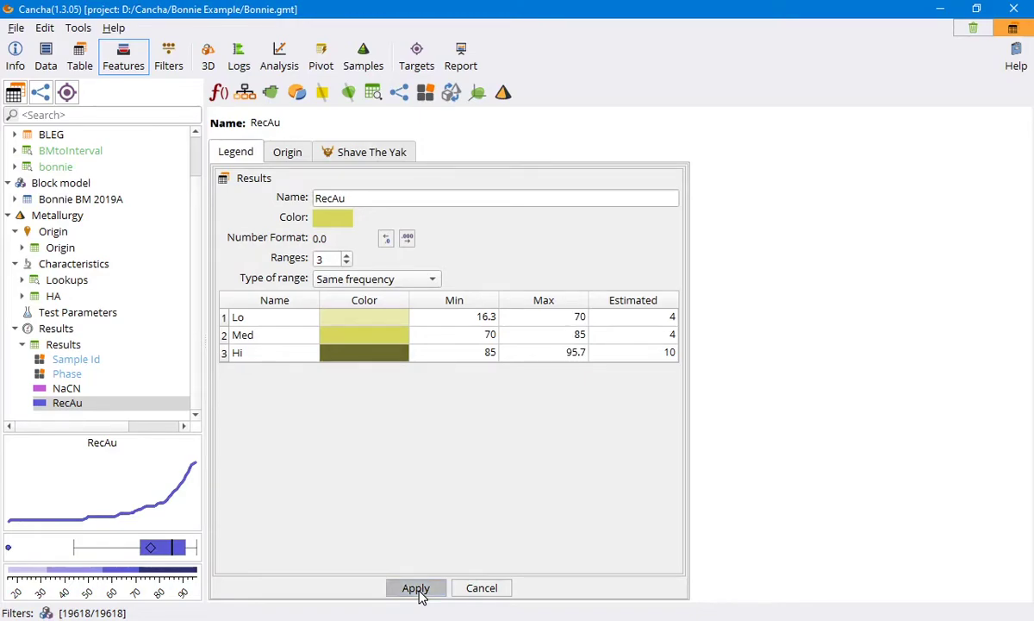
click(416, 589)
click(214, 54)
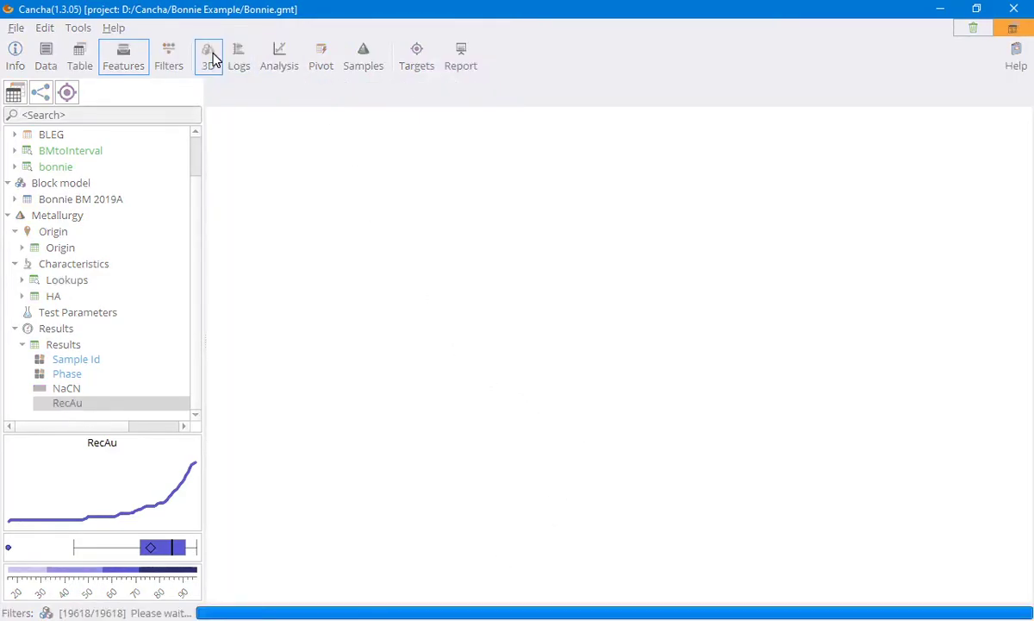
Try the yellow-to-purple colour gradient on the RecAu metallurgical samples in 3D
drag(558, 347, 524, 358)
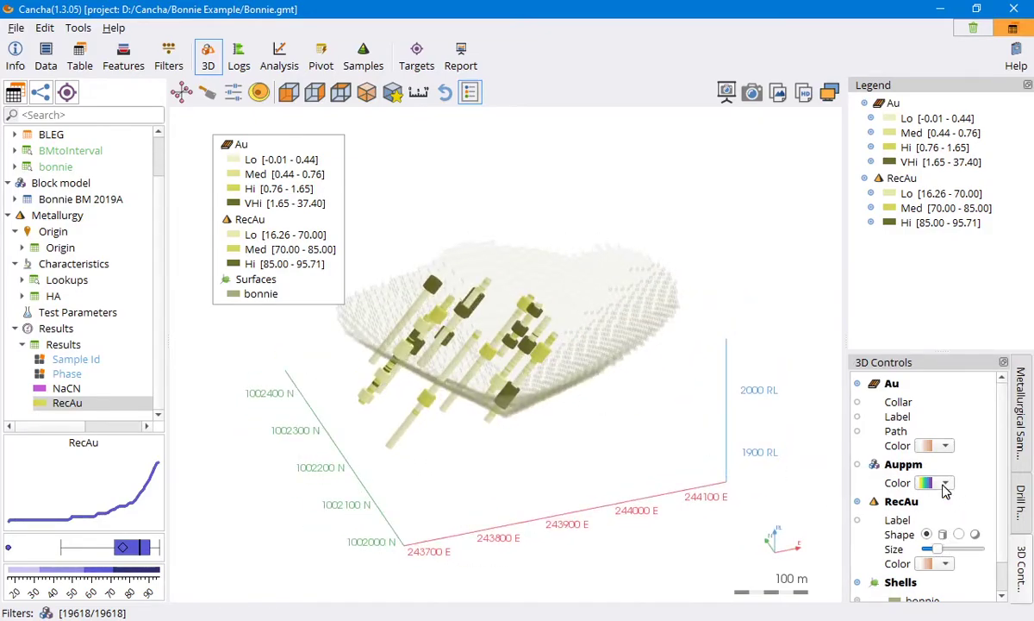
scroll(946, 489, down, 1)
click(948, 528)
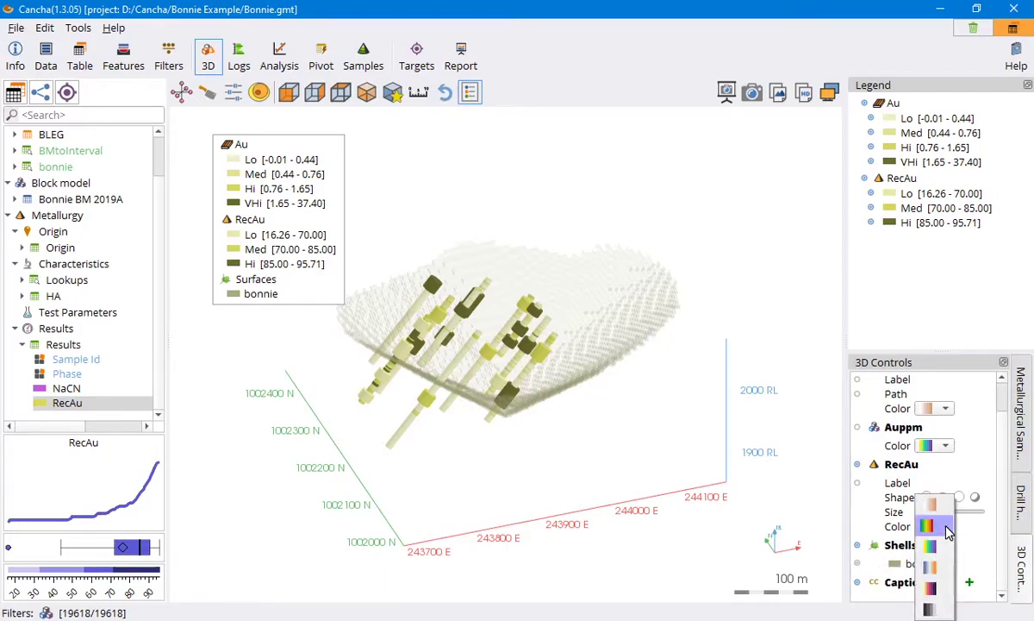
click(933, 592)
drag(629, 419, 664, 445)
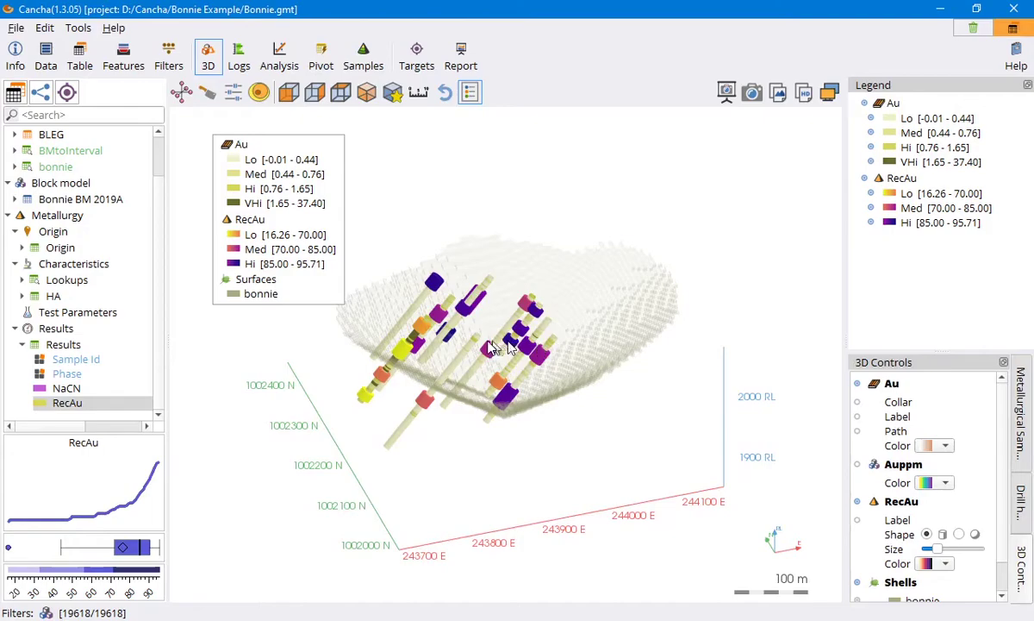
drag(557, 440, 392, 360)
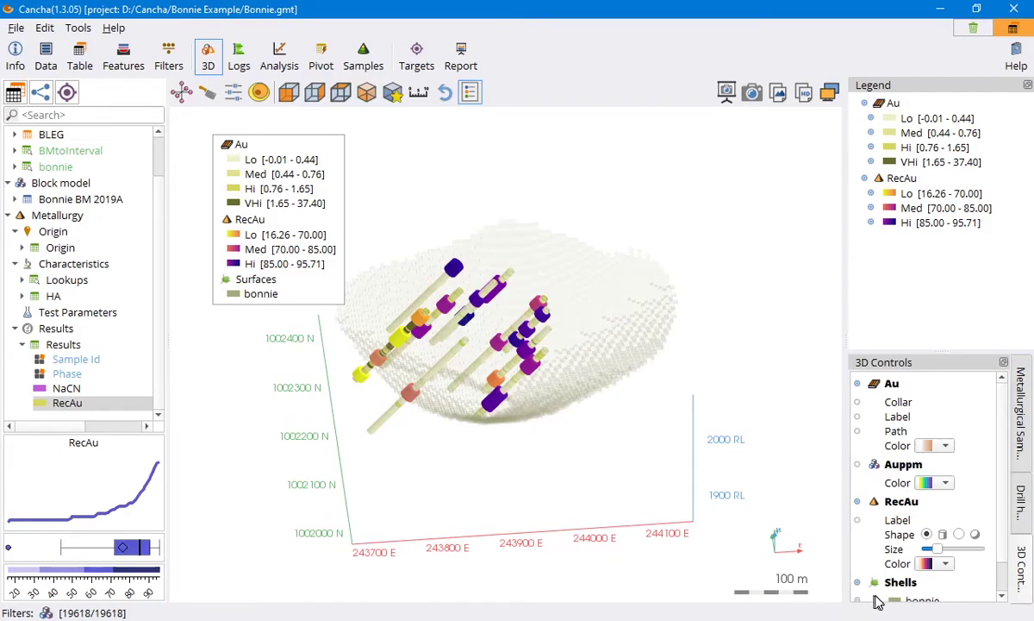
Recolour the RecAu metallurgical samples with the blue-to-orange gradient and inspect them against the bonnie shell from several angles
click(946, 564)
click(933, 556)
drag(612, 414, 614, 388)
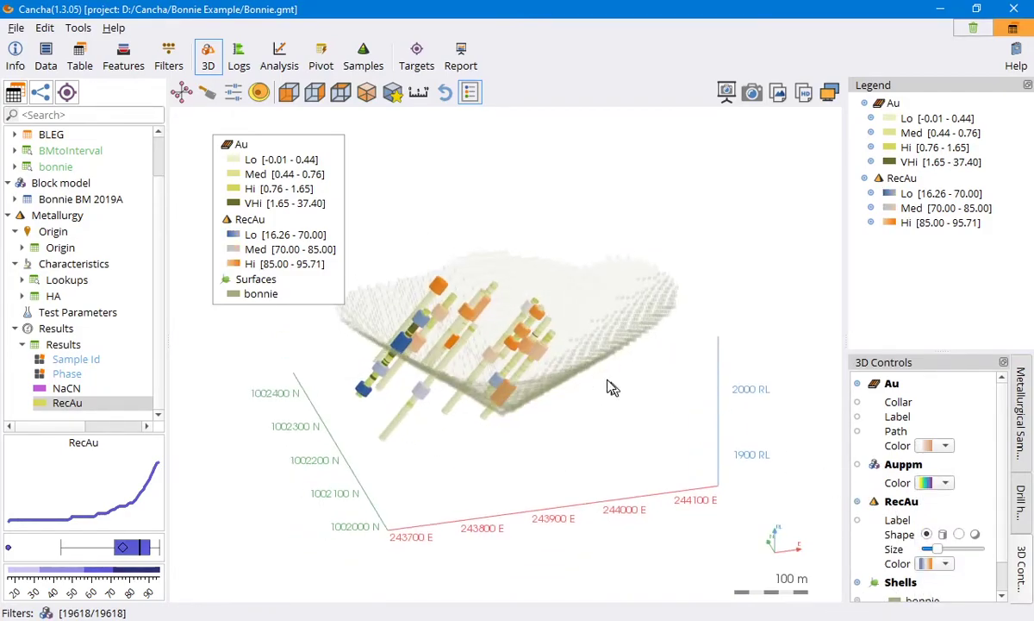
drag(345, 353, 476, 486)
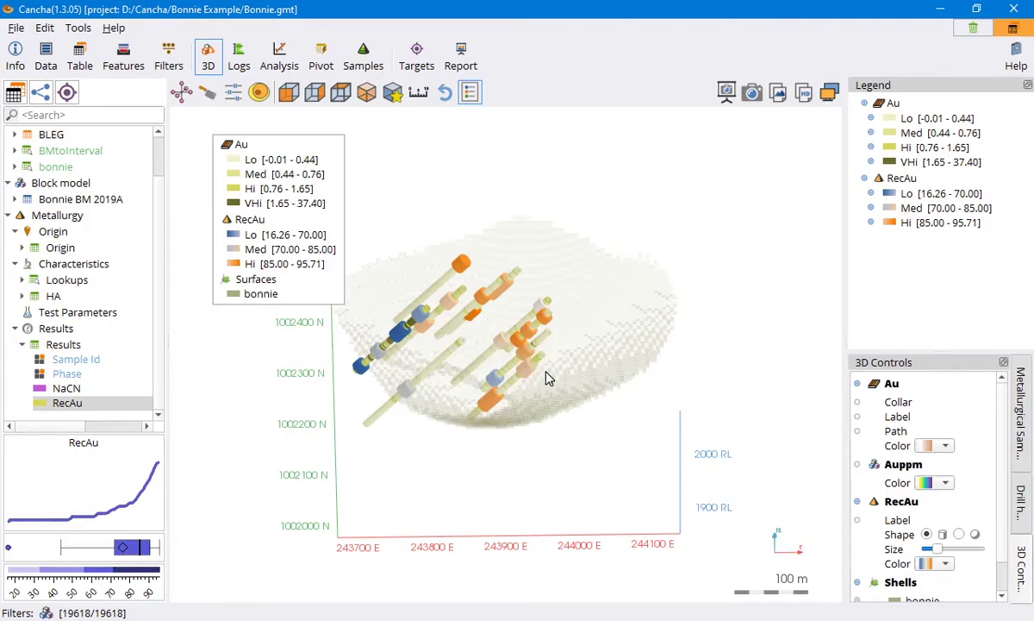
drag(474, 396, 505, 329)
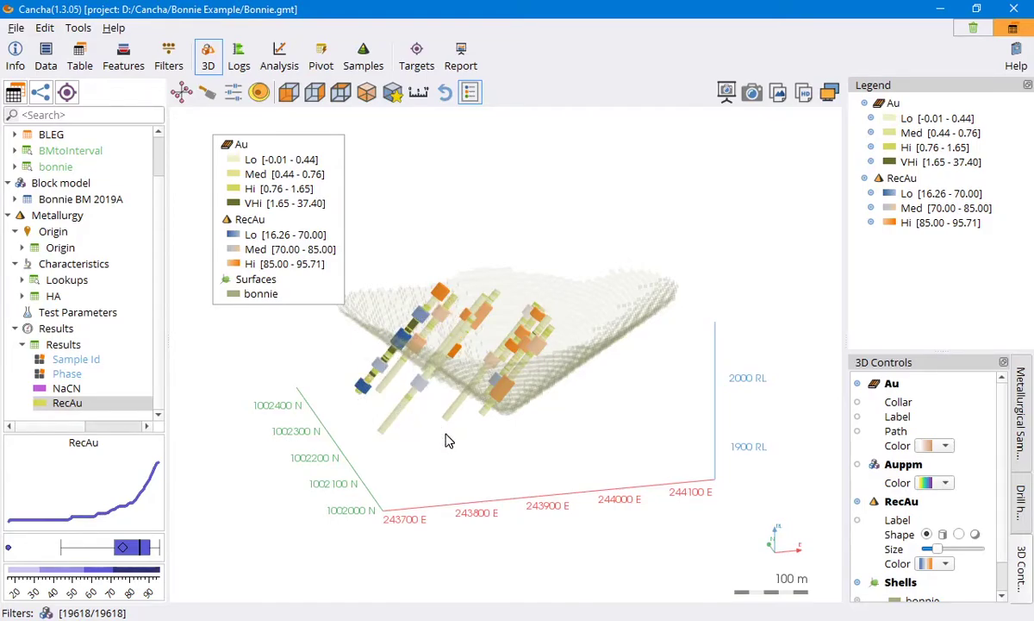
mouse_move(436, 427)
mouse_down()
mouse_move(417, 457)
mouse_move(439, 429)
mouse_up()
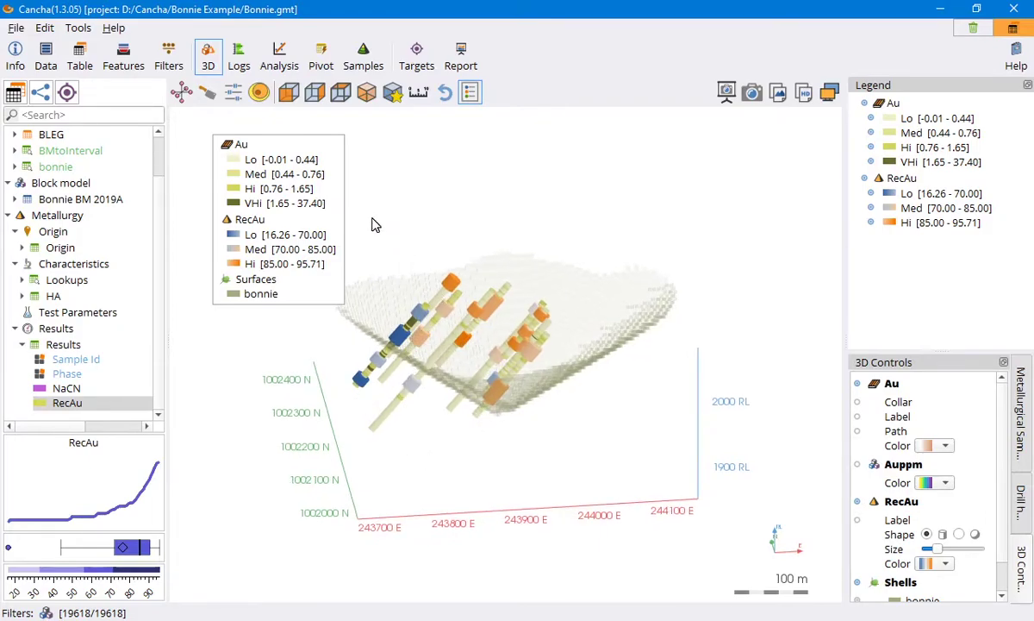
Open the drill hole logs and examine the BBS-006 and BBS-007 sample intervals of BON-10
click(241, 57)
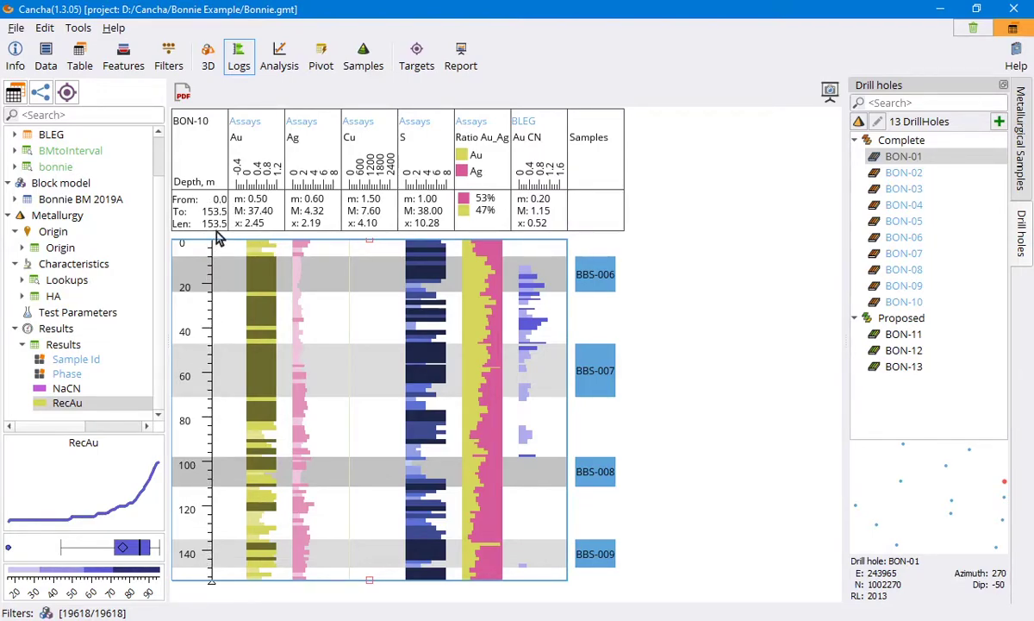
click(595, 269)
click(591, 363)
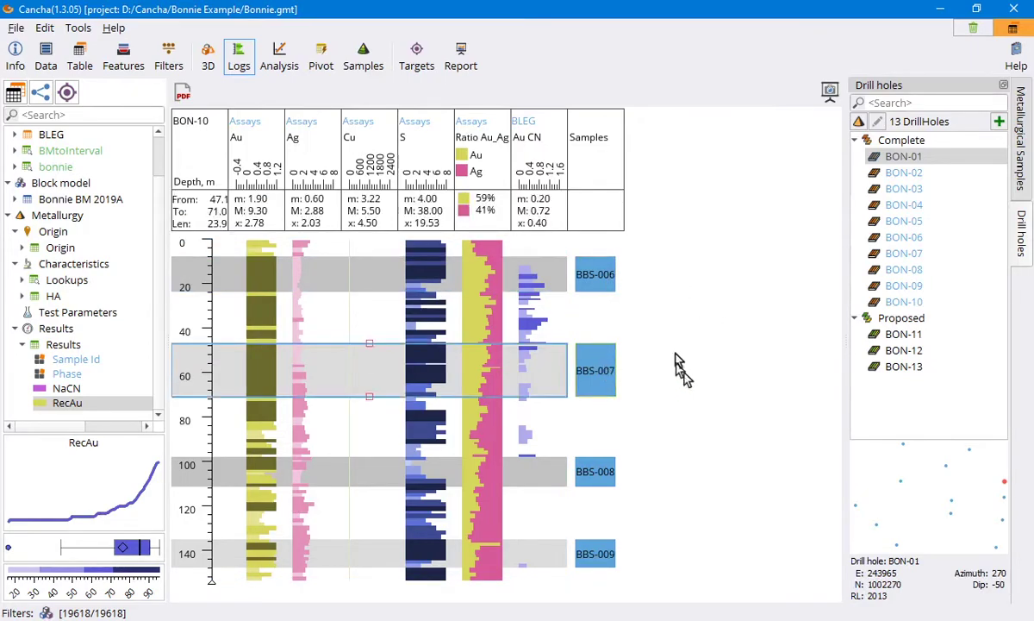
Examine the assay statistics of BON-10 over the 38 to 60 m interval, and over the BBS-006 interval from 8 to 24 m
click(462, 337)
drag(467, 340, 472, 373)
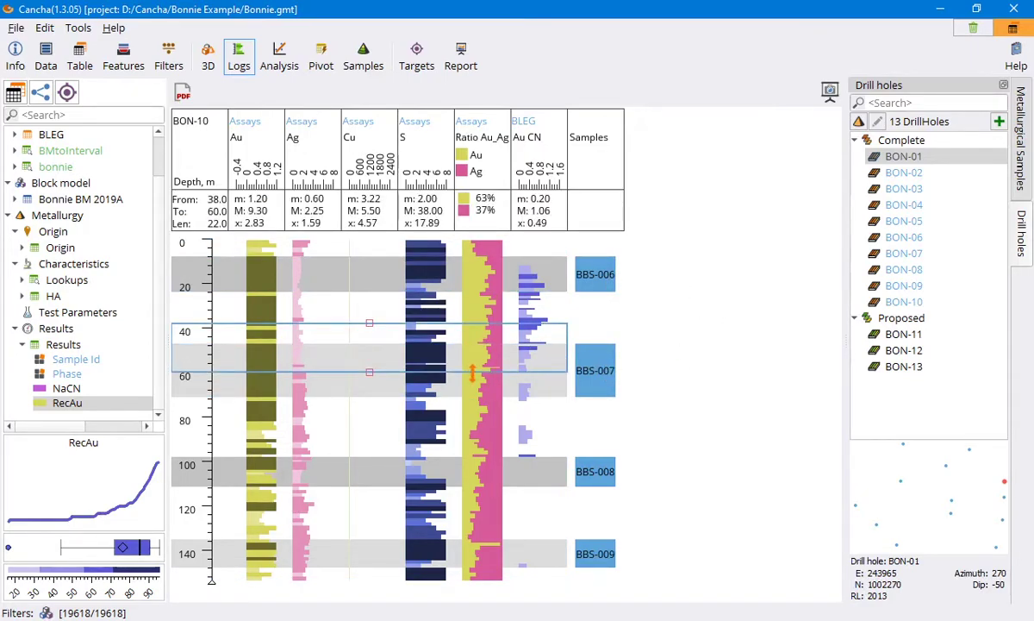
click(385, 336)
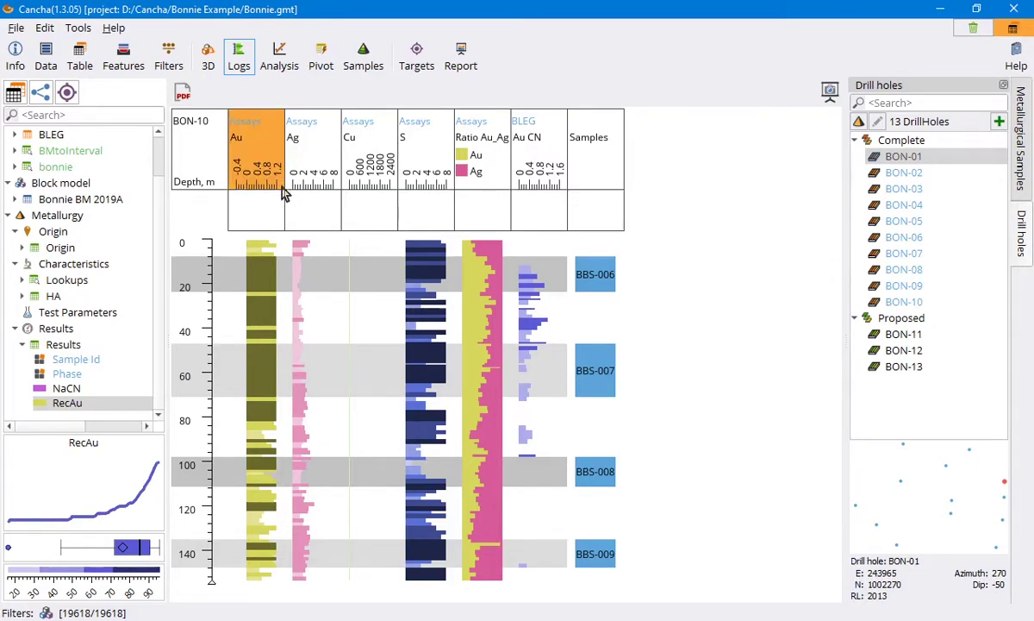
click(254, 275)
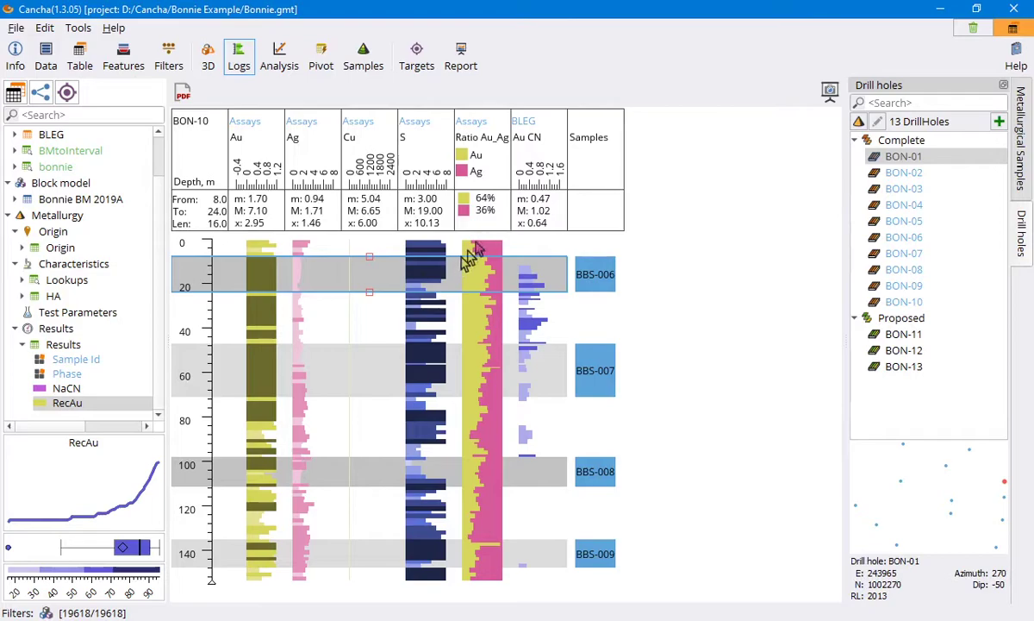
click(484, 172)
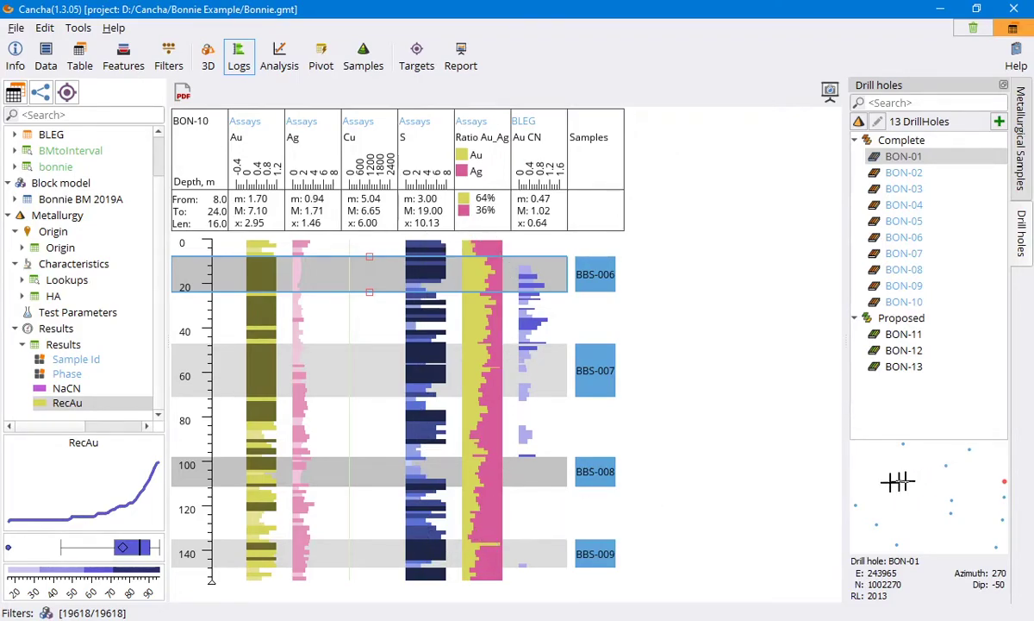
Compare the logs of BON-10 and BON-01, and view those of the proposed holes BON-11 and BON-13
click(860, 503)
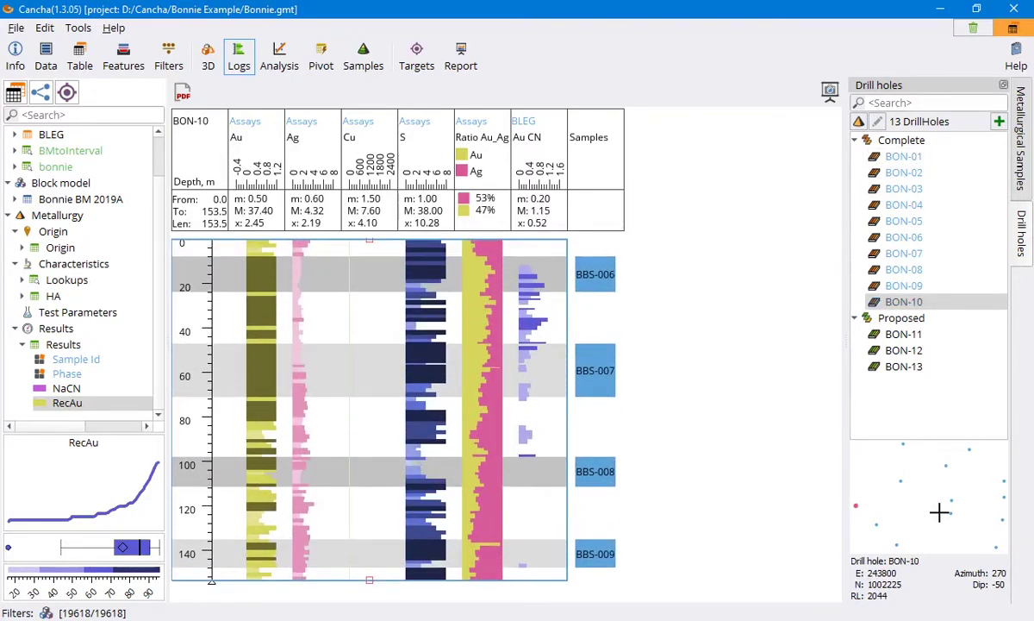
click(1002, 480)
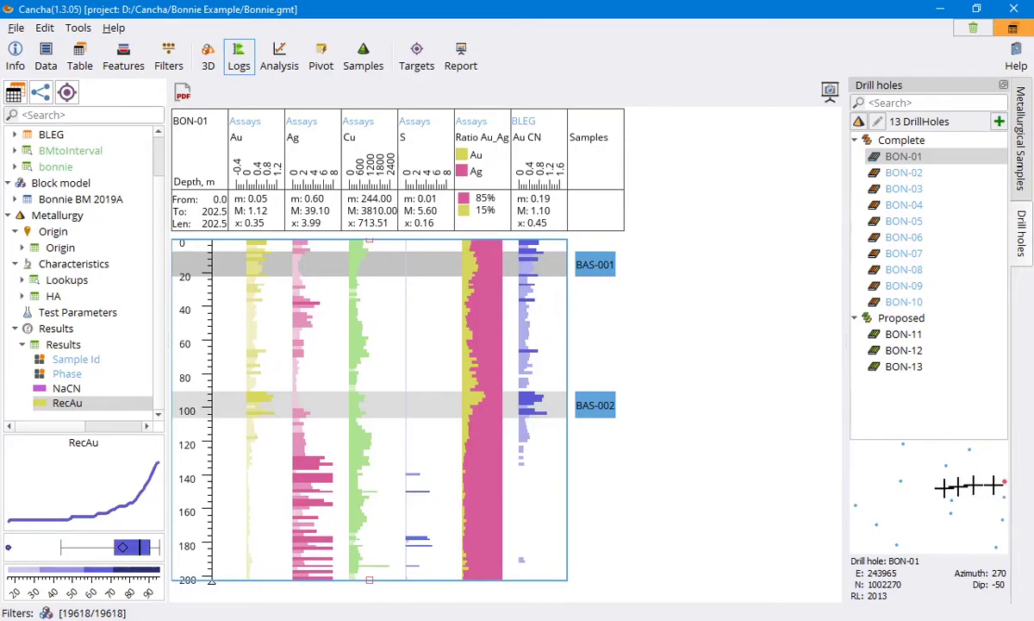
click(860, 503)
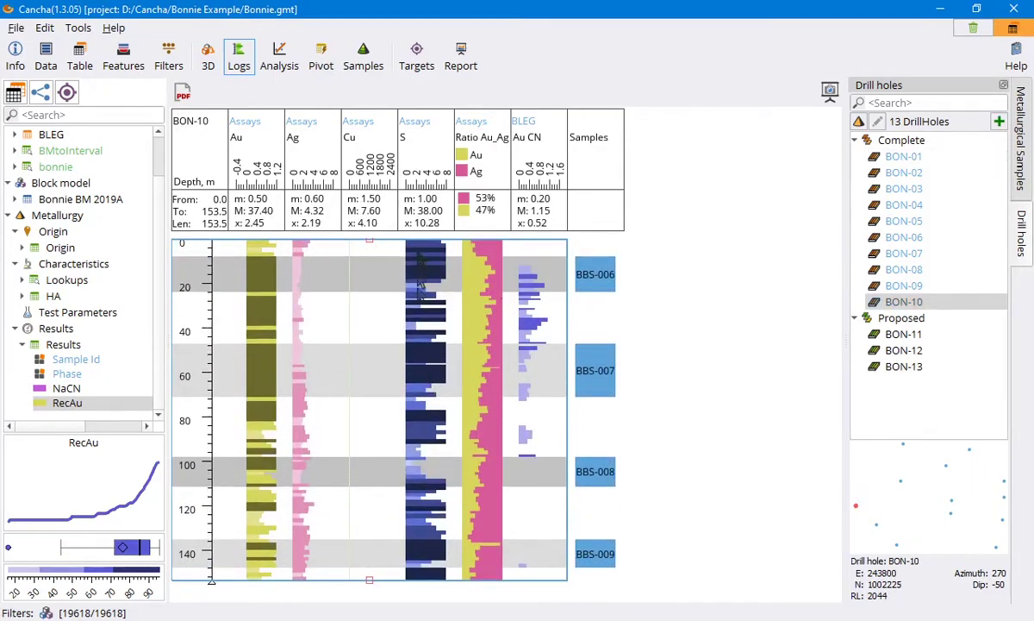
click(1004, 481)
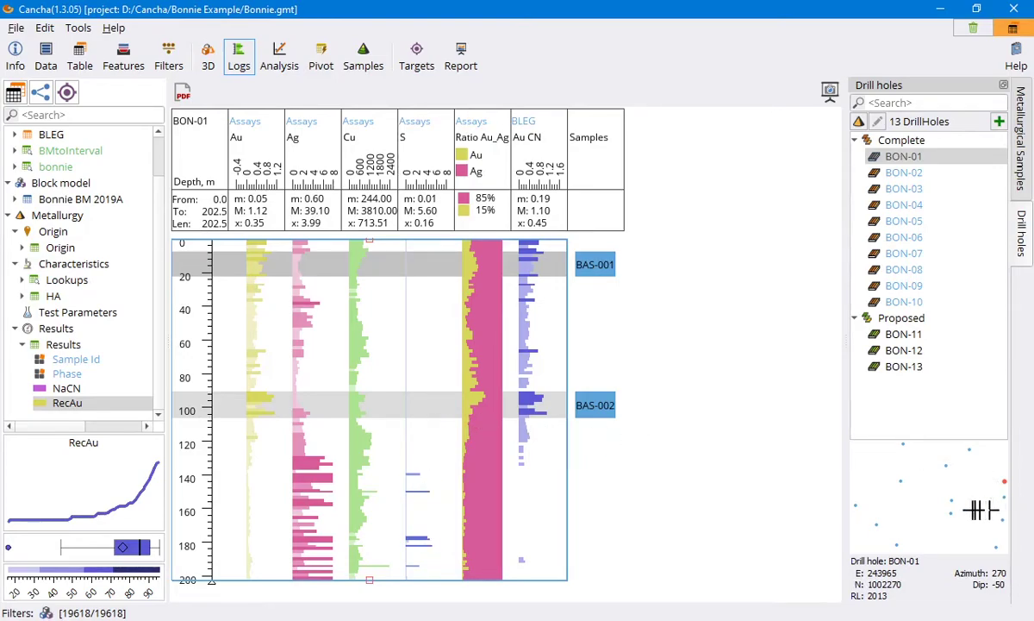
click(948, 498)
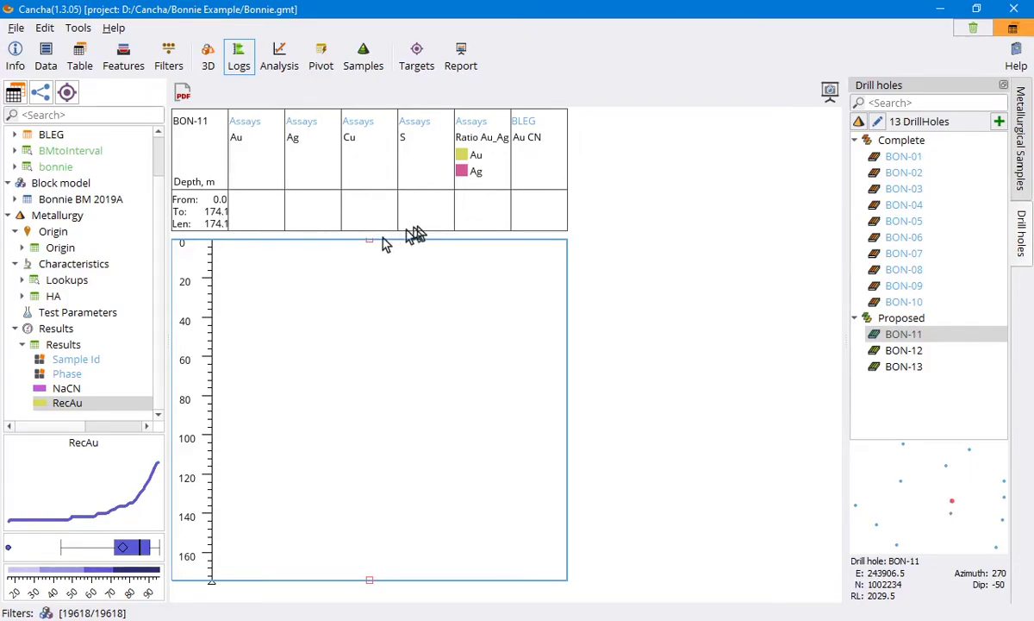
click(955, 512)
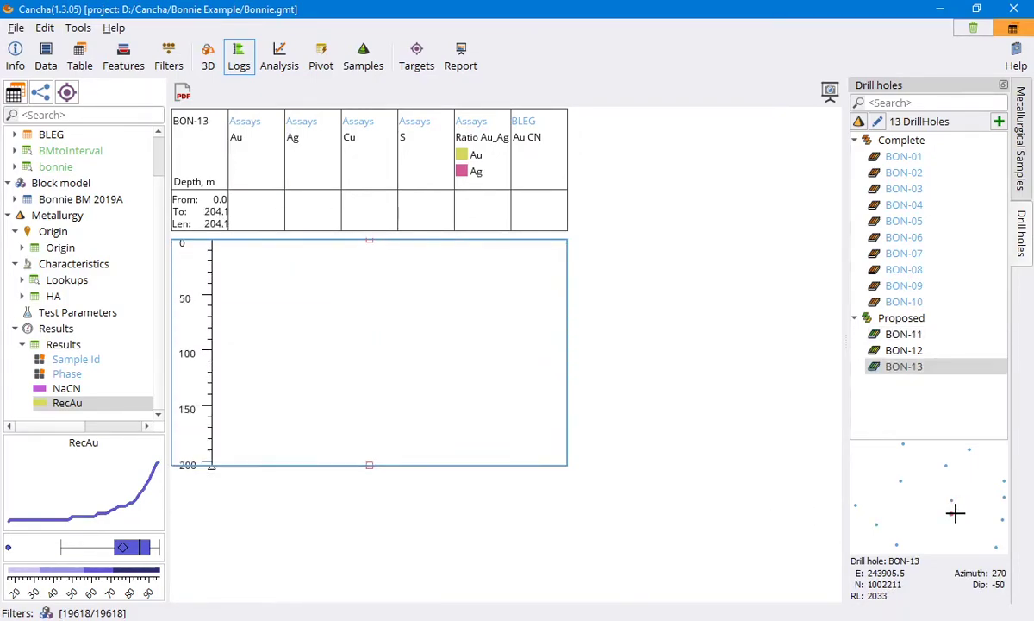
Examine the BBS-002 sample and the 55 to 80 m interval in the BON-06 log, and display the BON-09 log
click(945, 466)
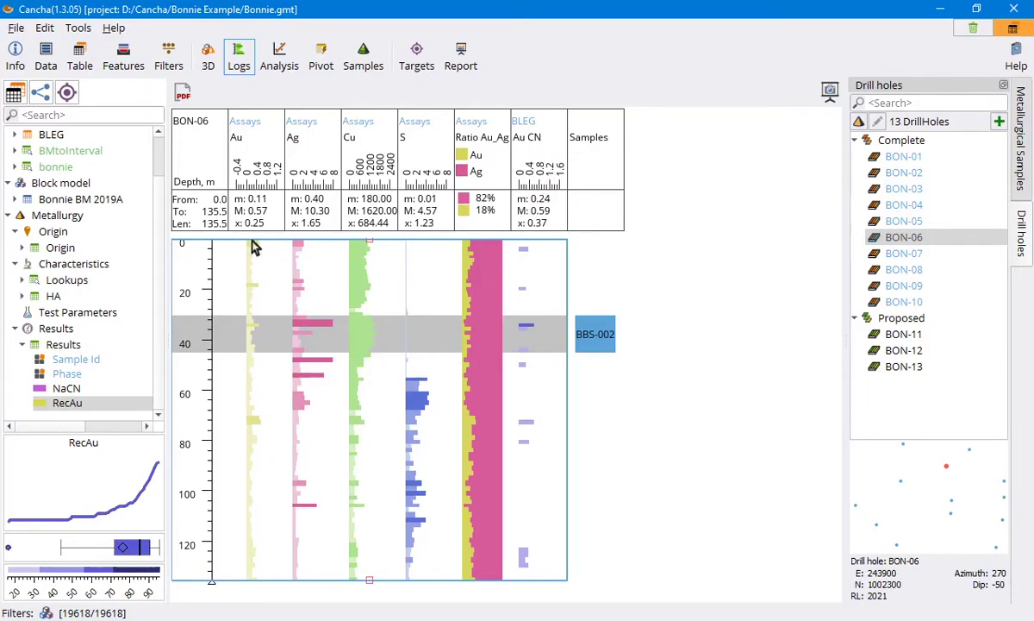
click(591, 333)
click(591, 333)
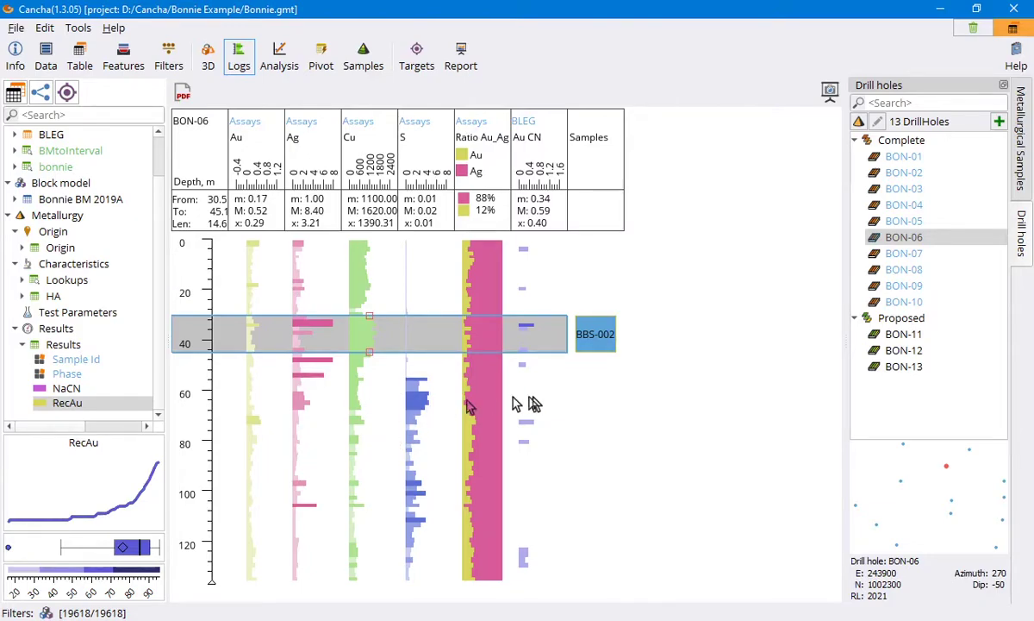
drag(429, 386, 438, 443)
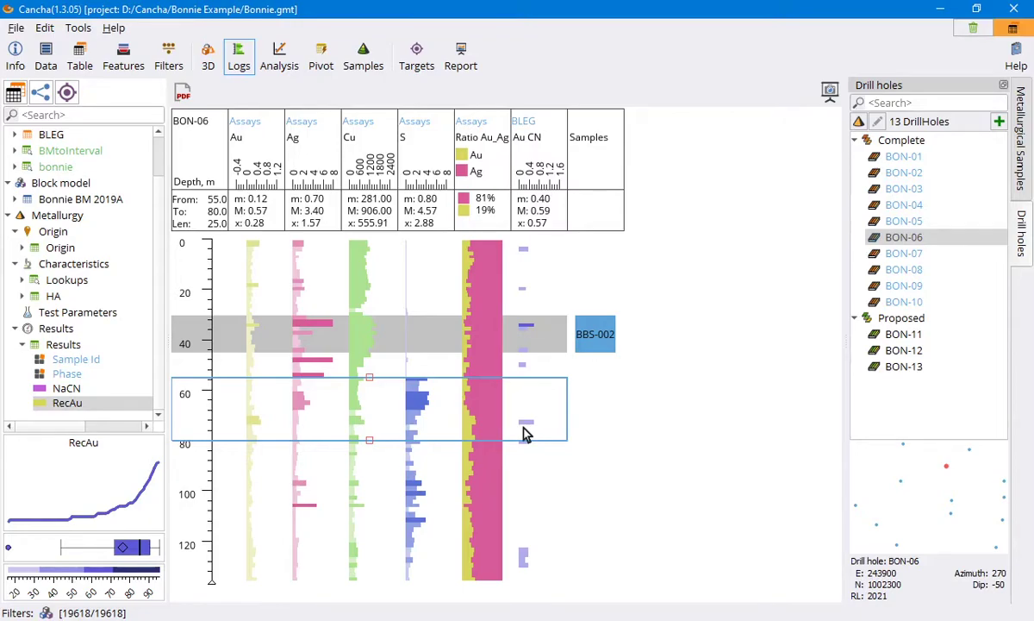
click(898, 545)
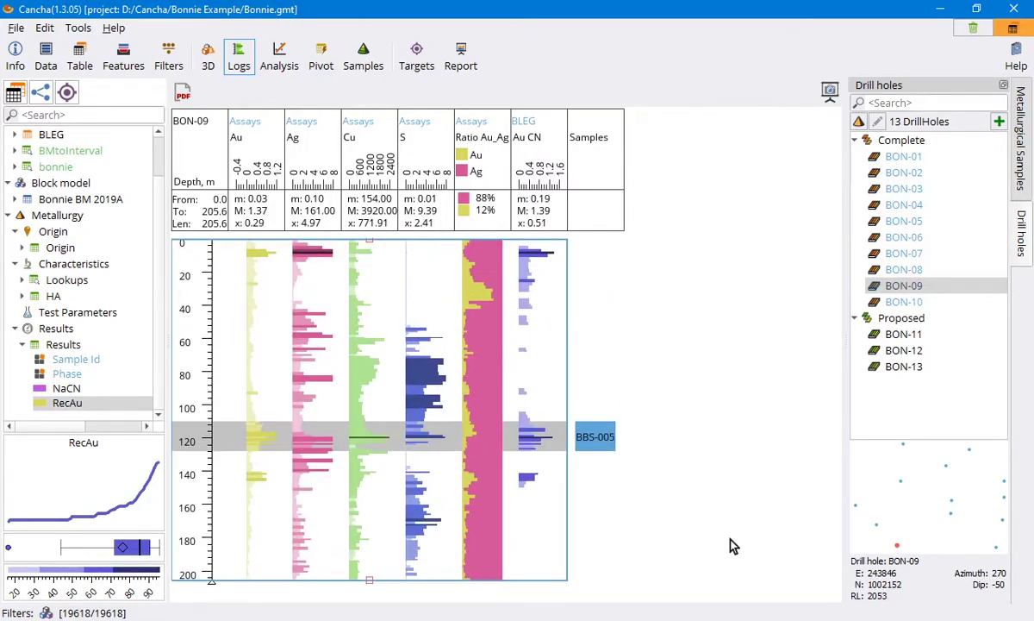
Examine the assay statistics of BON-09 over the 72 to 88 m interval, and look through the metallurgical samples list
click(420, 366)
drag(420, 365, 423, 387)
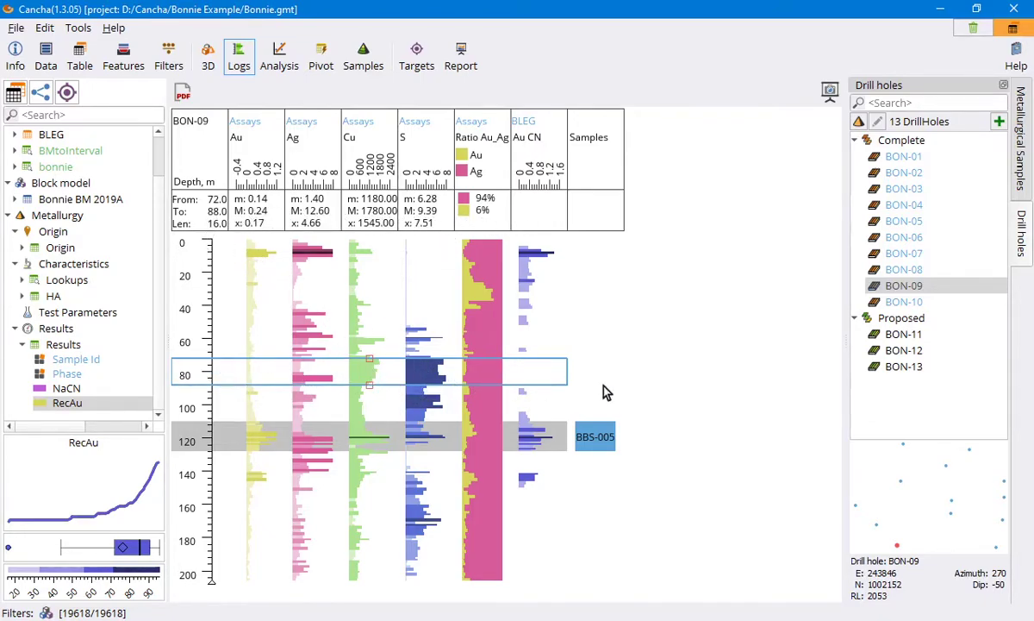
right_click(328, 382)
click(336, 386)
click(1021, 138)
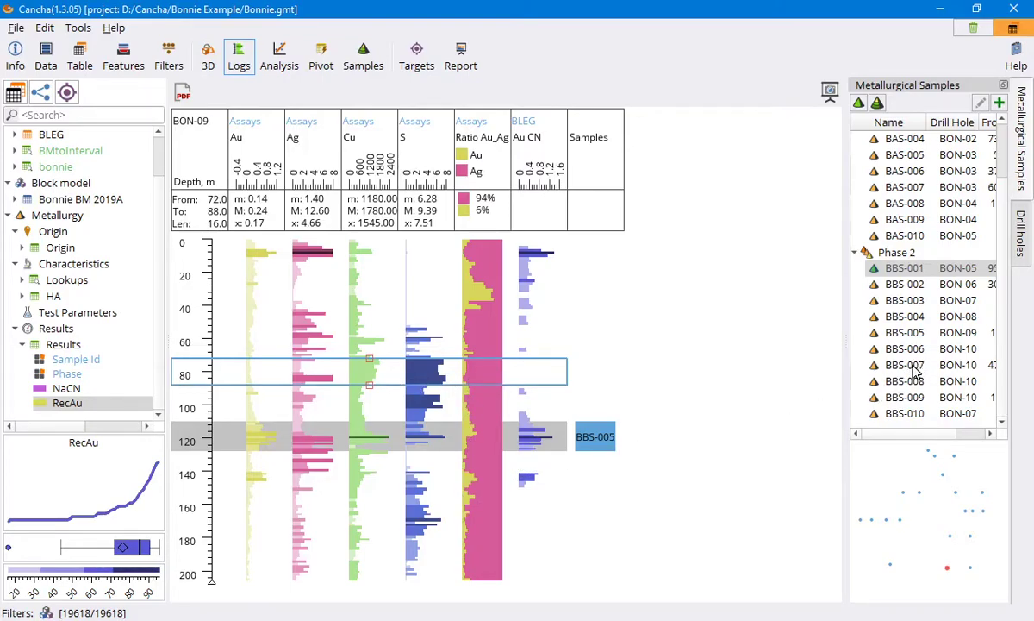
scroll(916, 369, up, 1)
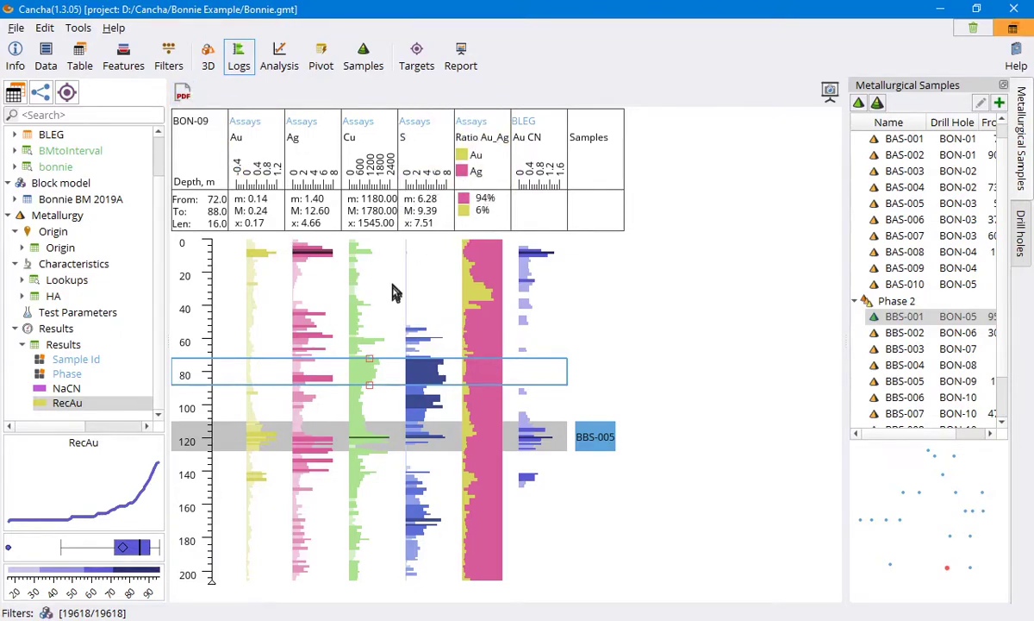
Open a matrix plot in the analysis view and add the S feature from the drilling assays
click(255, 146)
click(274, 65)
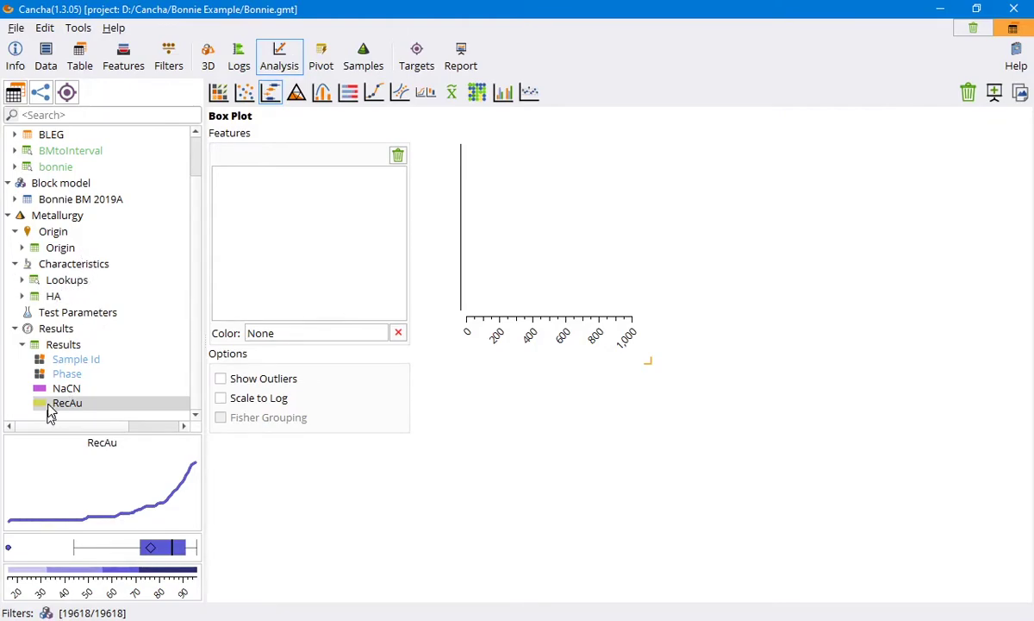
scroll(64, 312, up, 1)
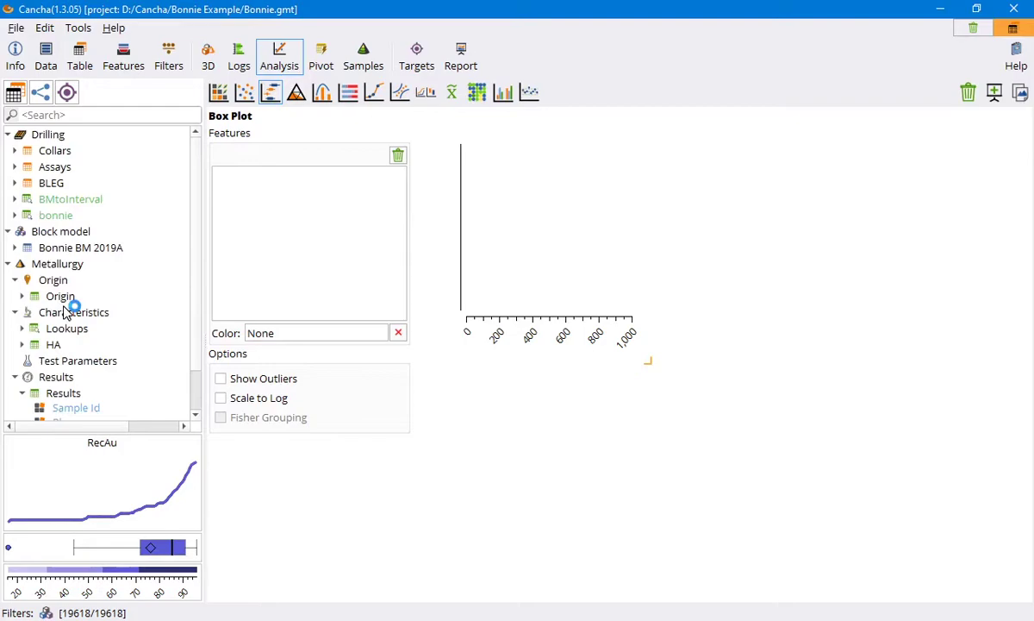
click(218, 92)
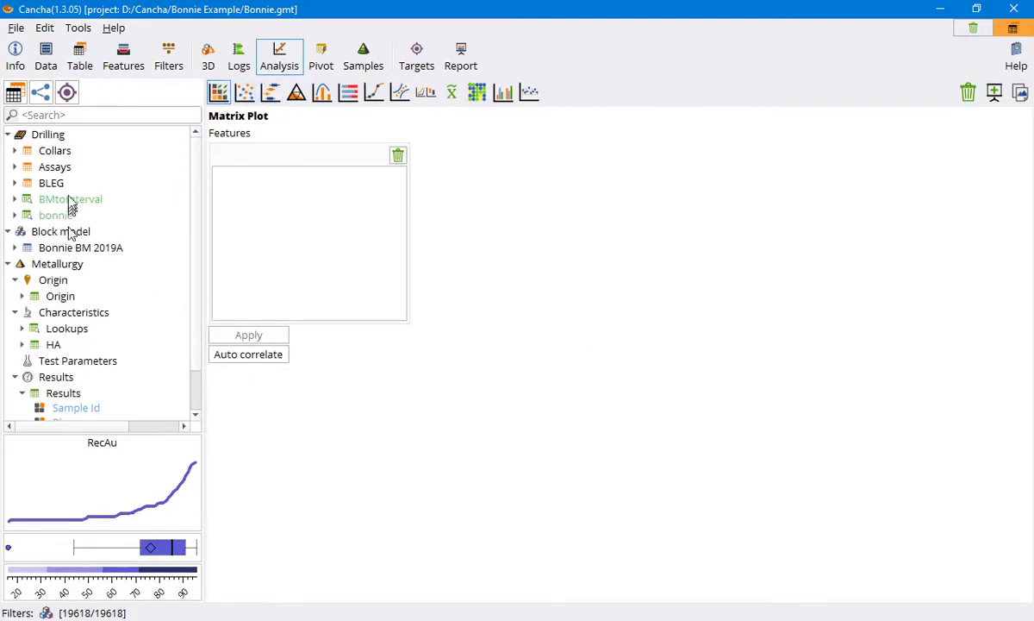
double_click(60, 169)
scroll(78, 319, down, 6)
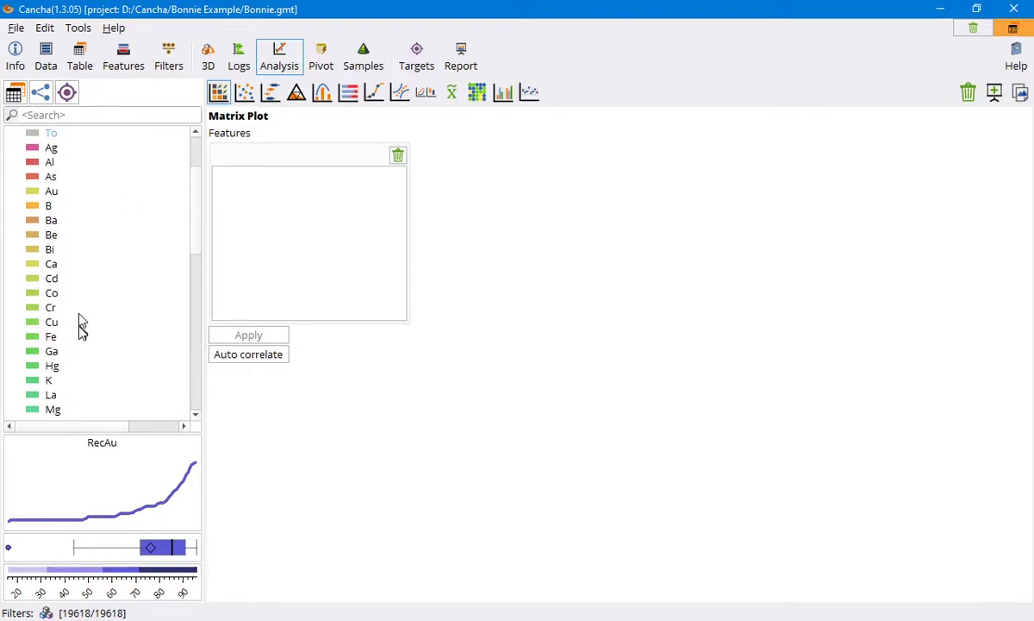
drag(43, 336, 328, 238)
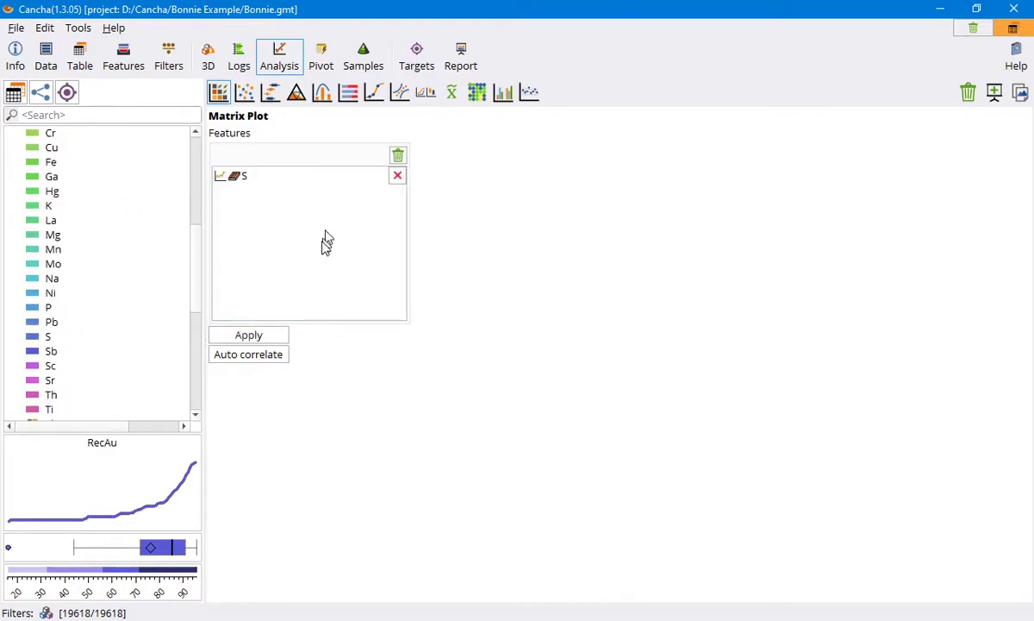
Replace S in the matrix plot with the assay Au feature and auto-correlate it with the other assays
scroll(80, 343, up, 5)
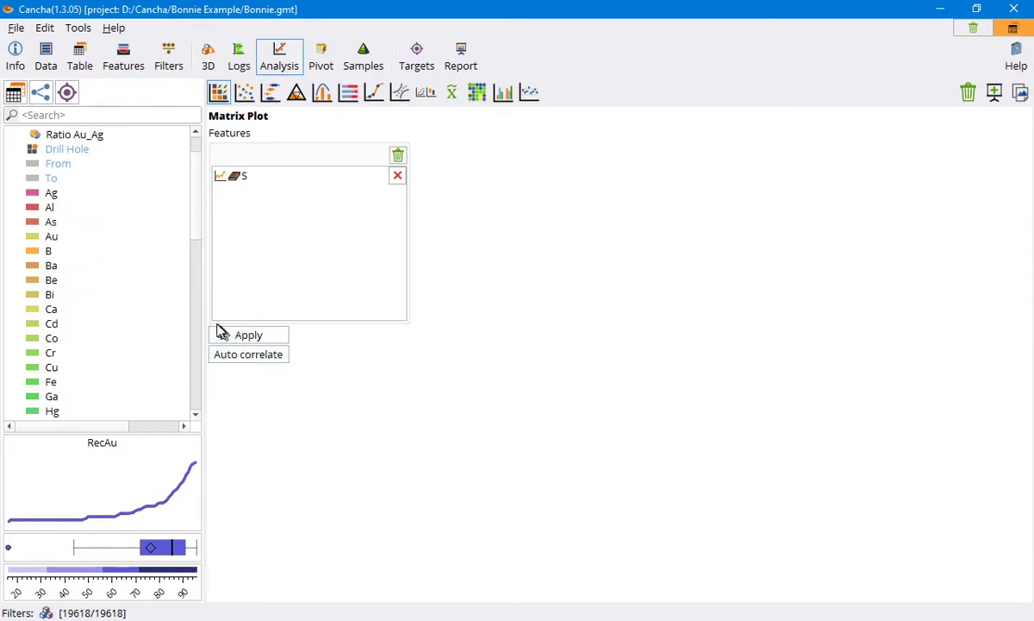
drag(61, 233, 273, 194)
click(398, 176)
click(247, 356)
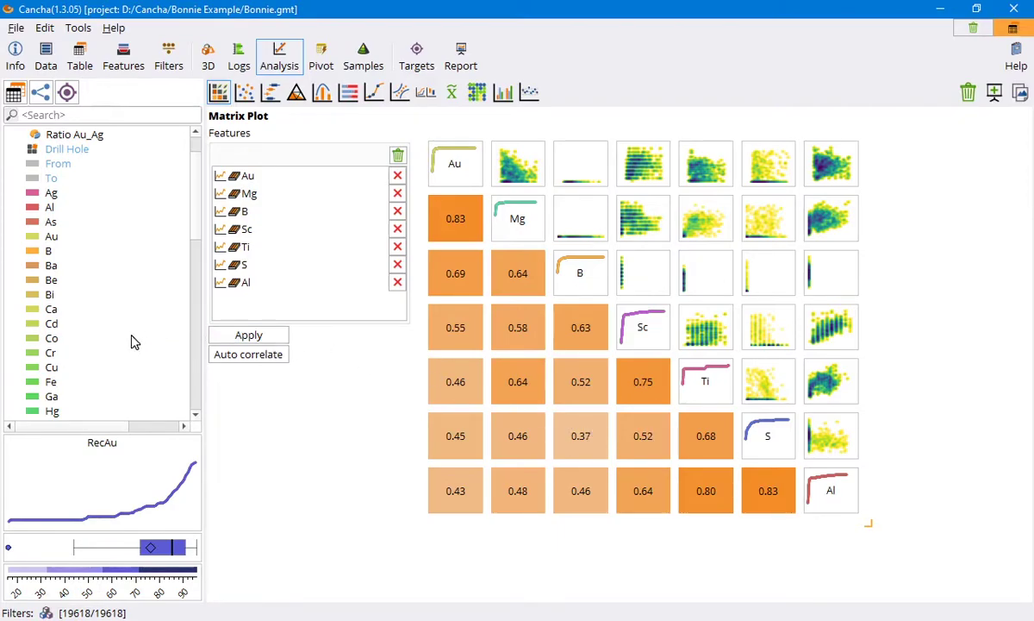
Clear the matrix plot, add RecAu from the metallurgical results and auto-correlate it
click(397, 155)
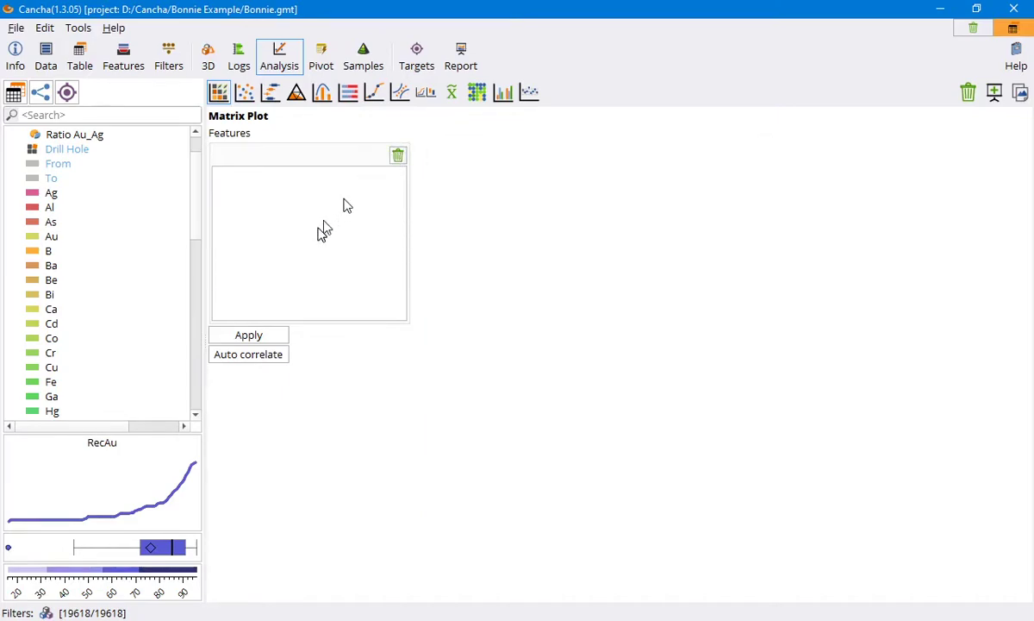
scroll(143, 386, down, 10)
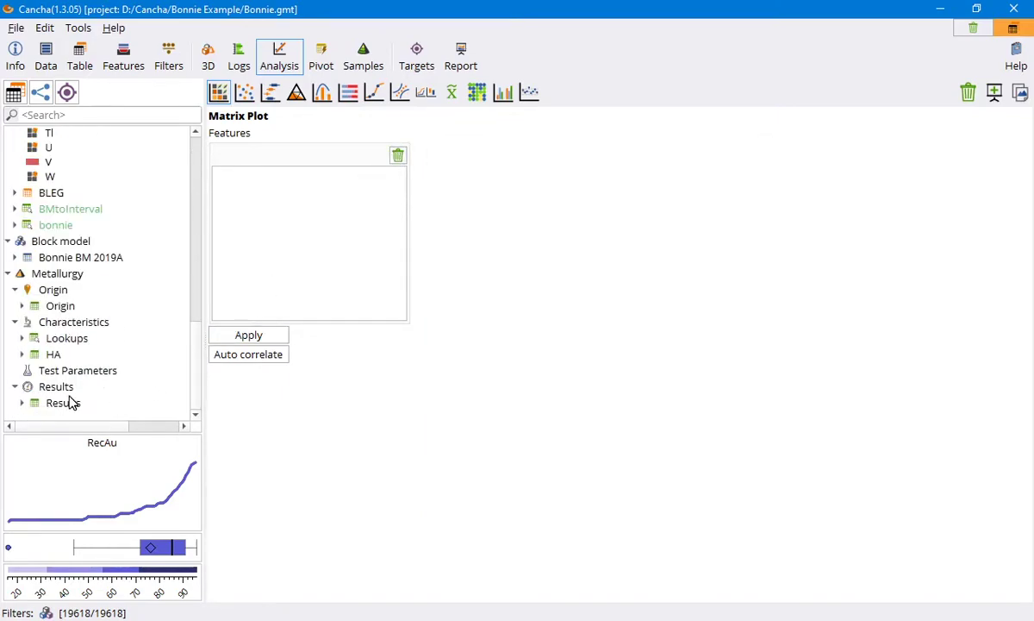
double_click(57, 404)
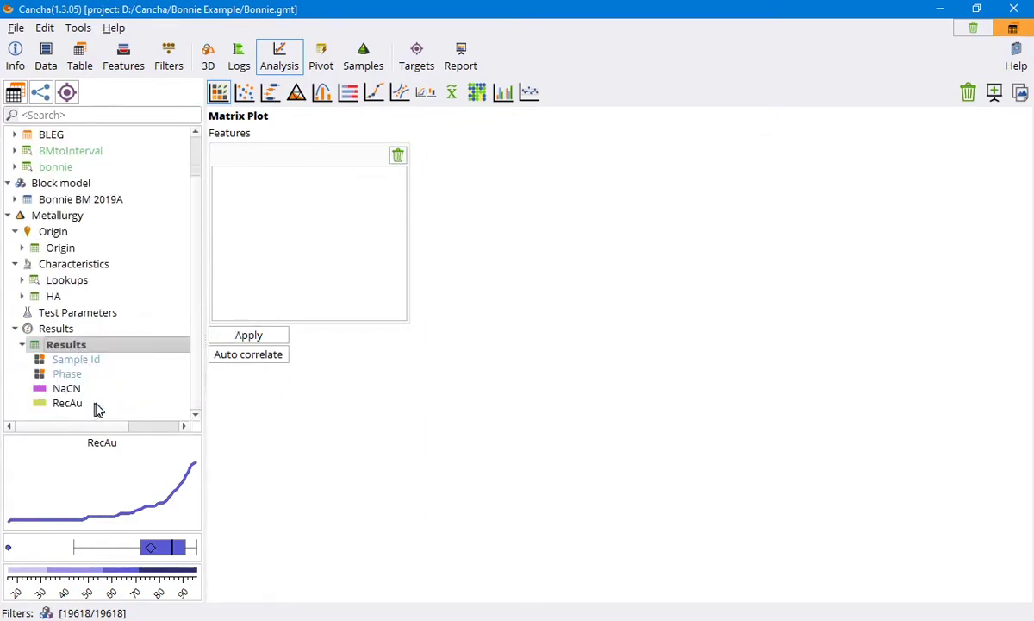
drag(69, 403, 279, 210)
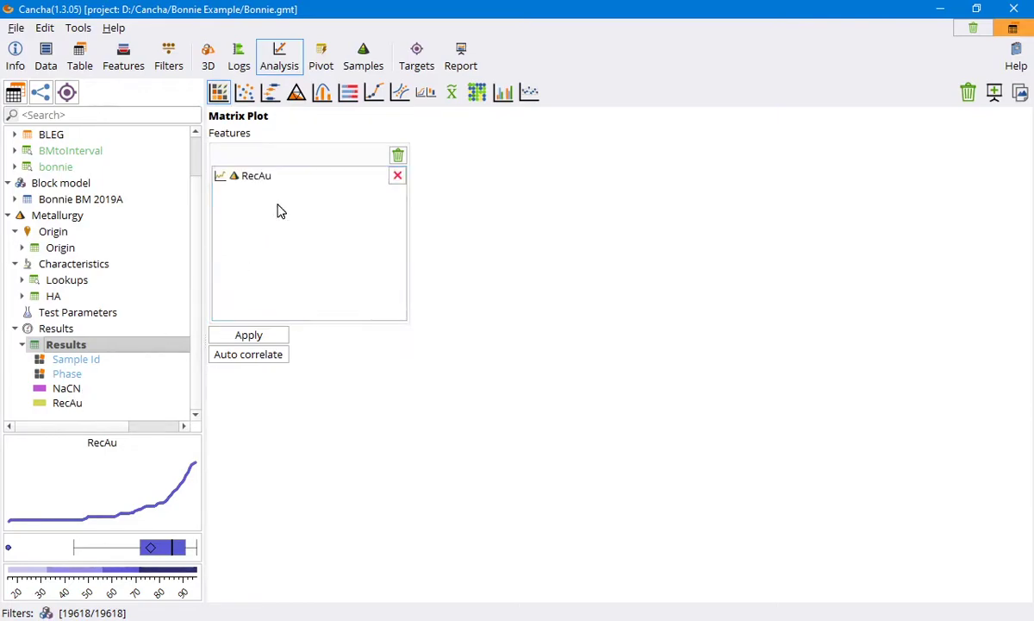
click(250, 355)
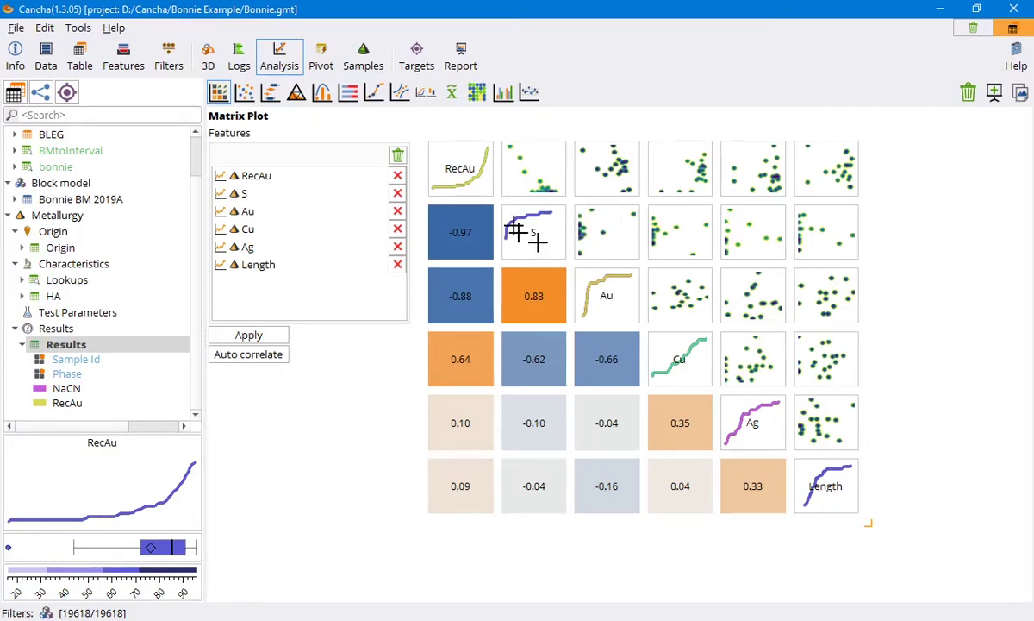
Switch to an XY plot, clear both axes and assign RecAu to the X axis
click(246, 90)
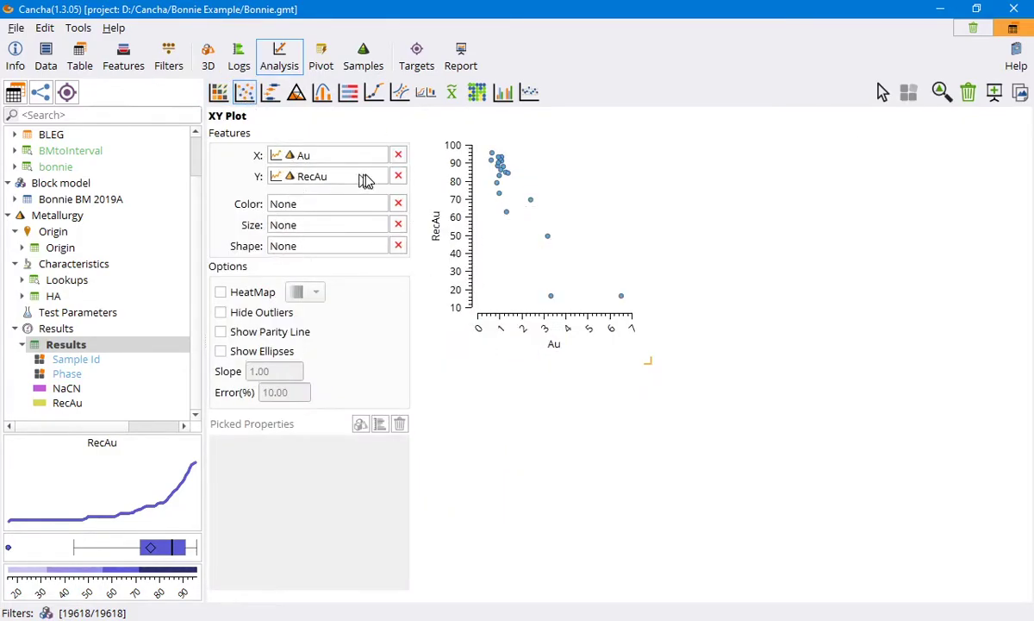
click(397, 176)
click(397, 155)
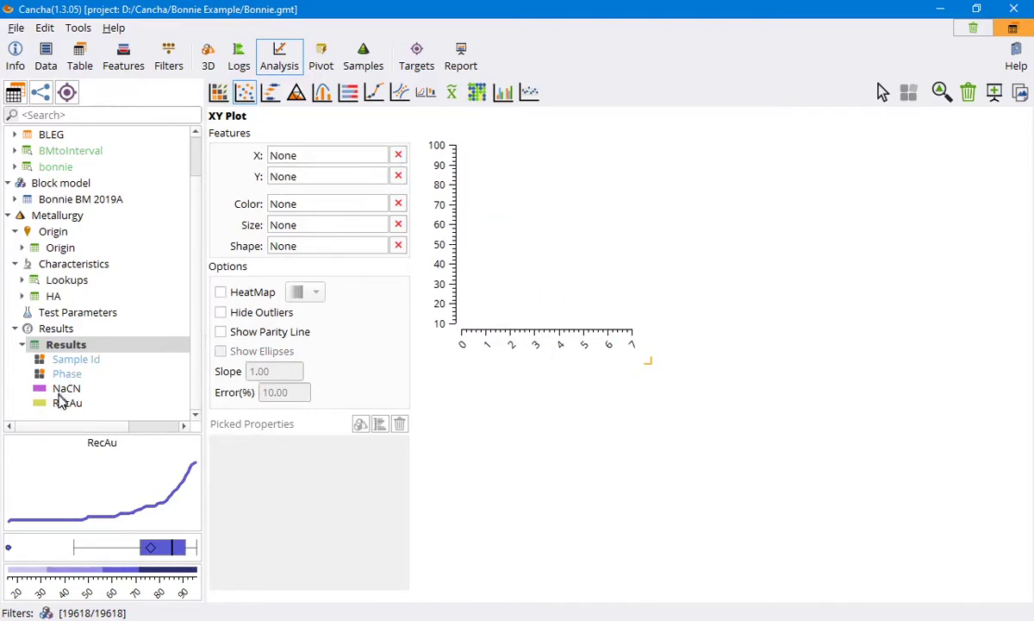
drag(59, 407, 336, 156)
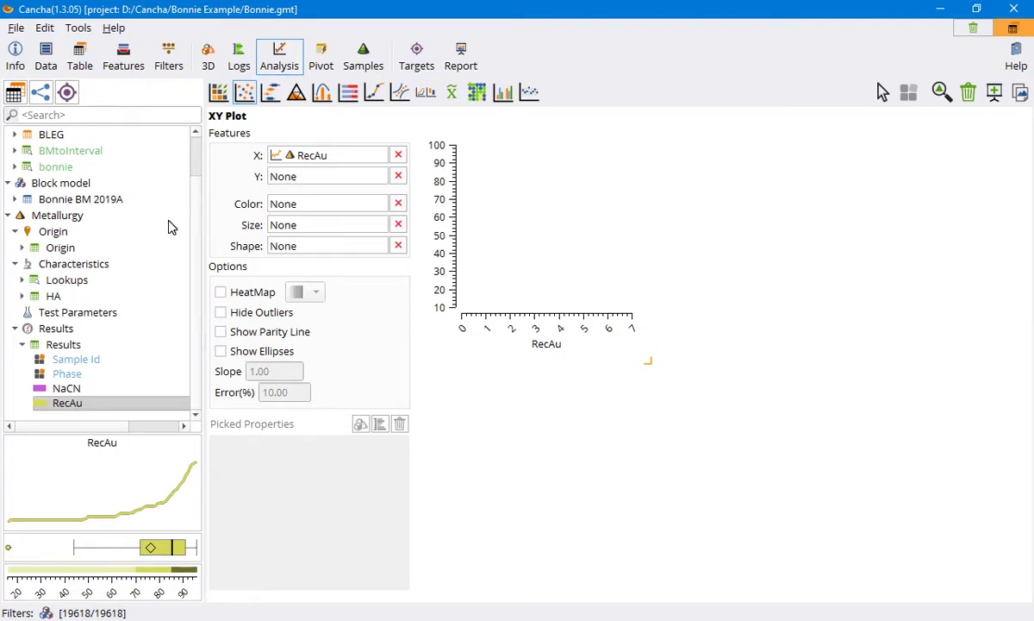
scroll(148, 235, up, 1)
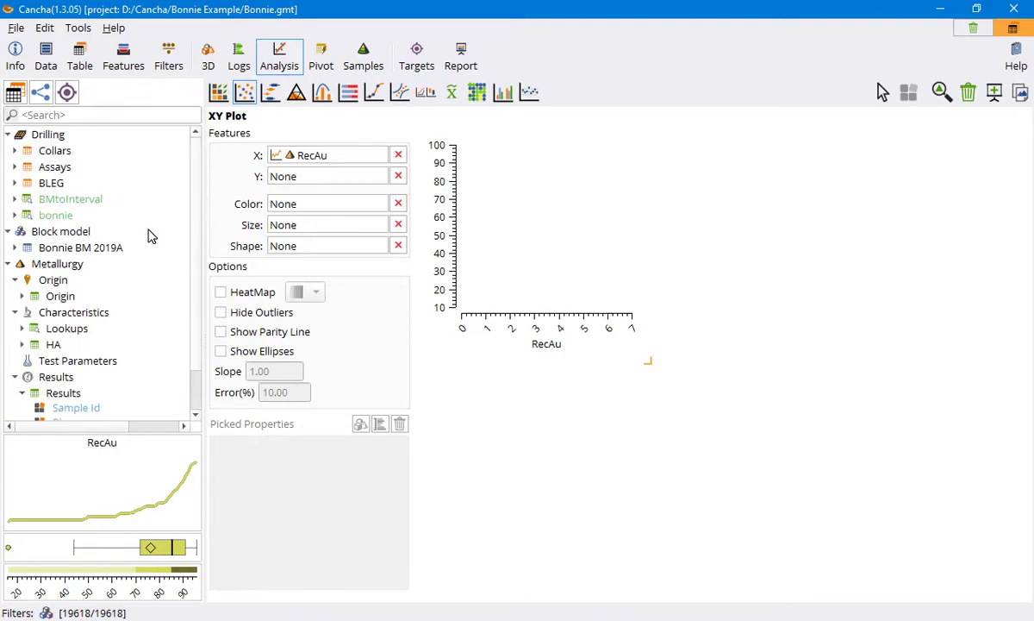
scroll(148, 242, down, 1)
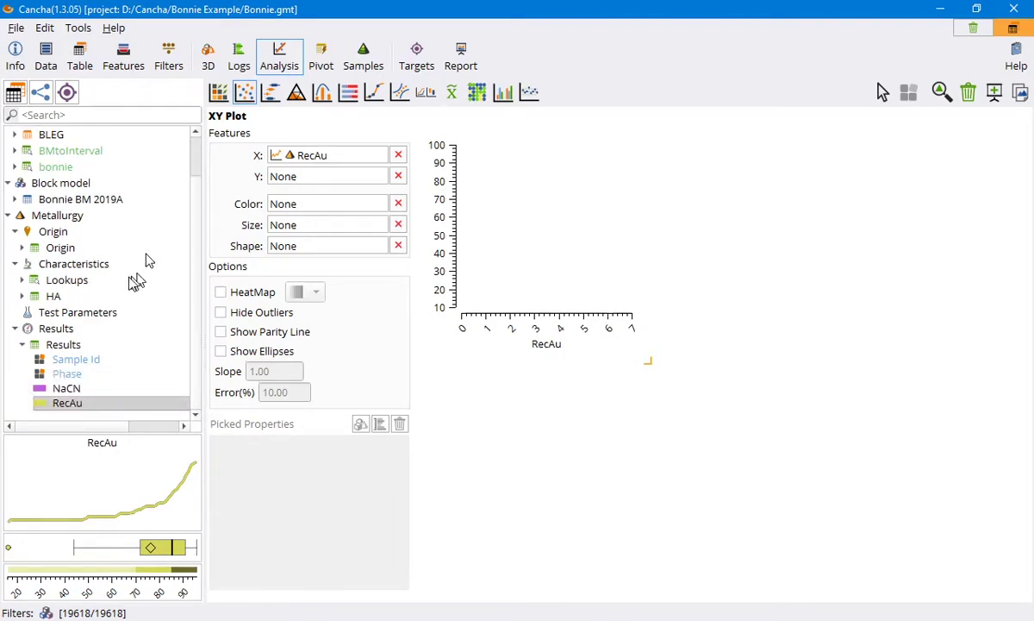
Set the XY plot to Au on the X axis and S on the Y axis, both from the HA characteristics
double_click(55, 299)
drag(59, 405, 358, 159)
scroll(97, 335, down, 2)
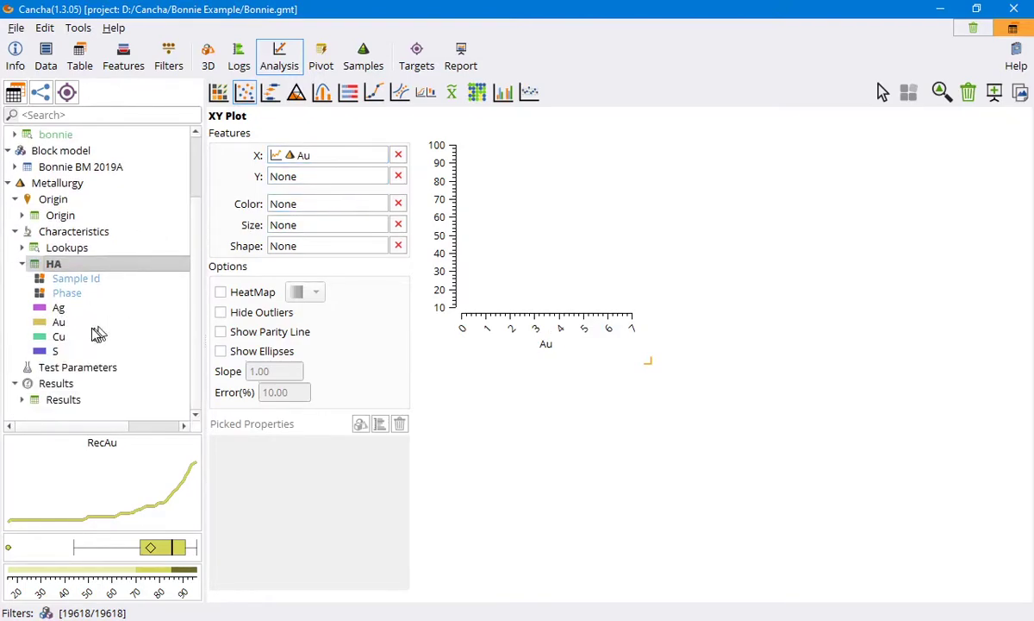
drag(55, 351, 354, 180)
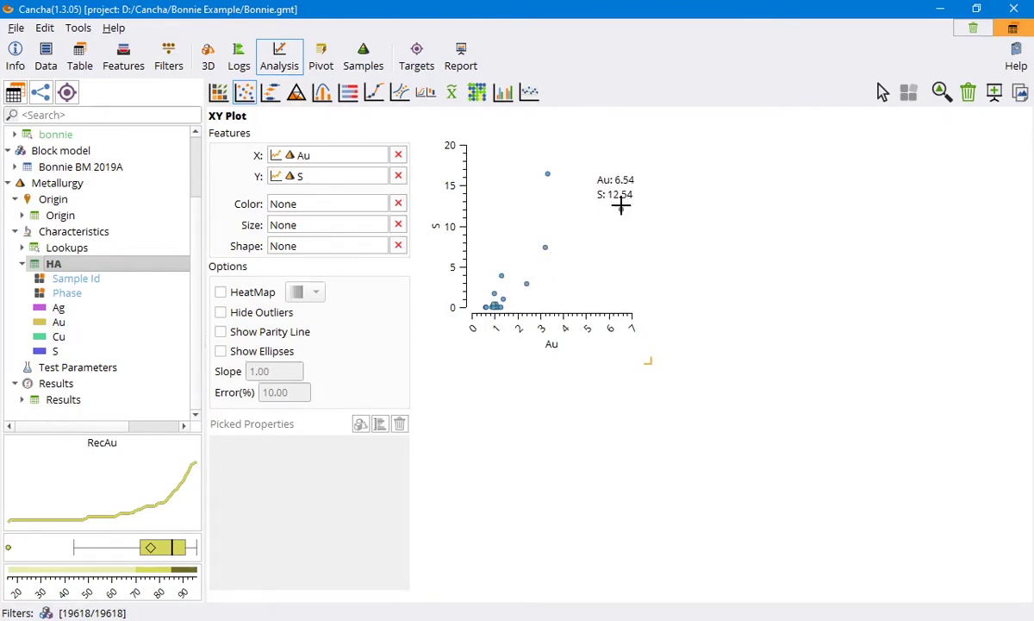
Pick the sample point with the highest Au on the XY plot and add Au and S to its picked properties
click(620, 207)
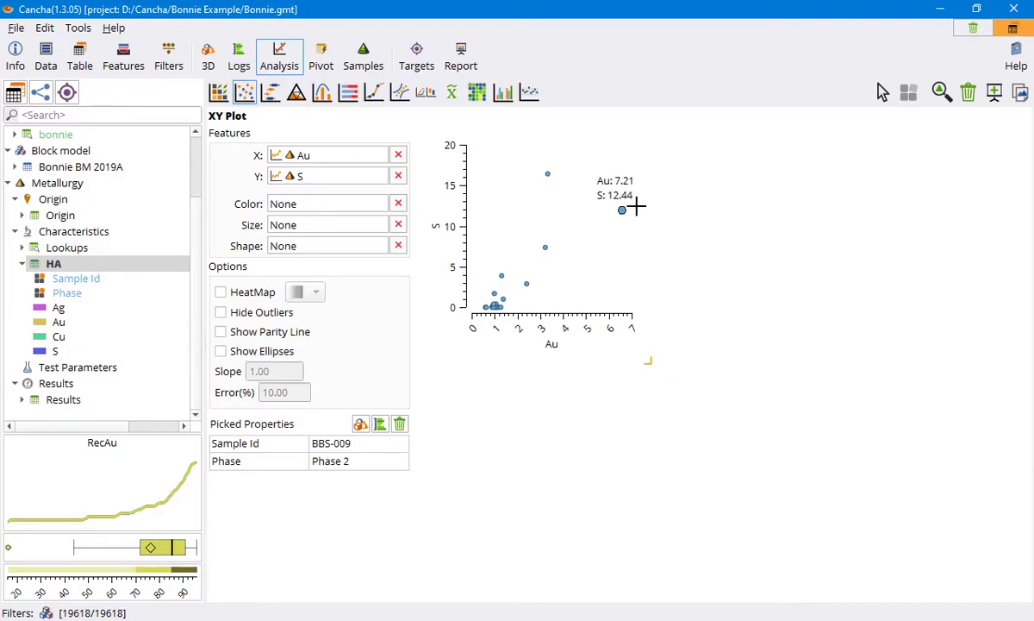
drag(59, 322, 270, 490)
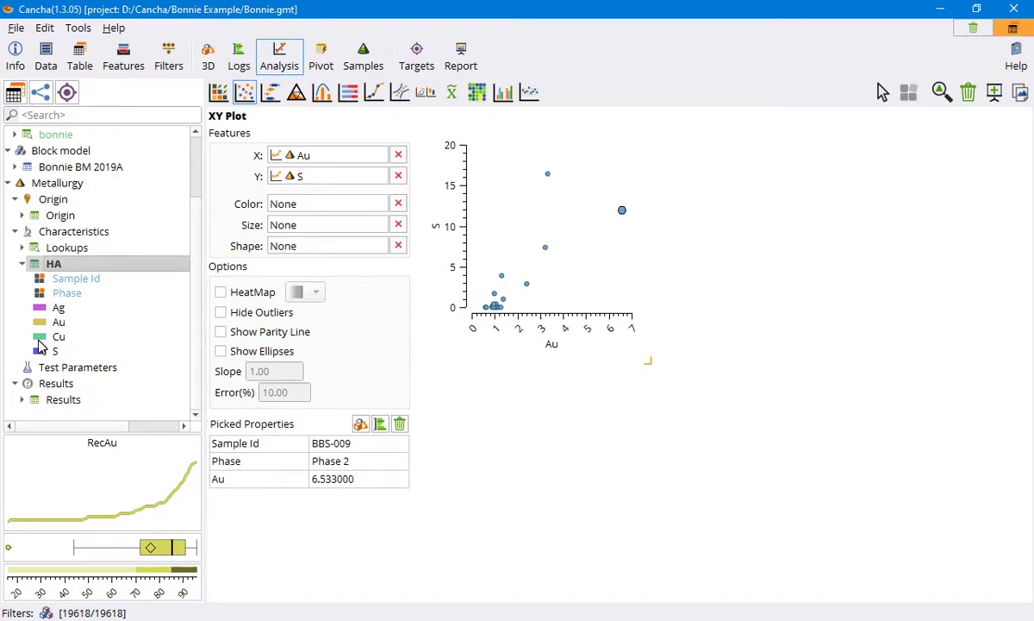
drag(43, 356, 298, 493)
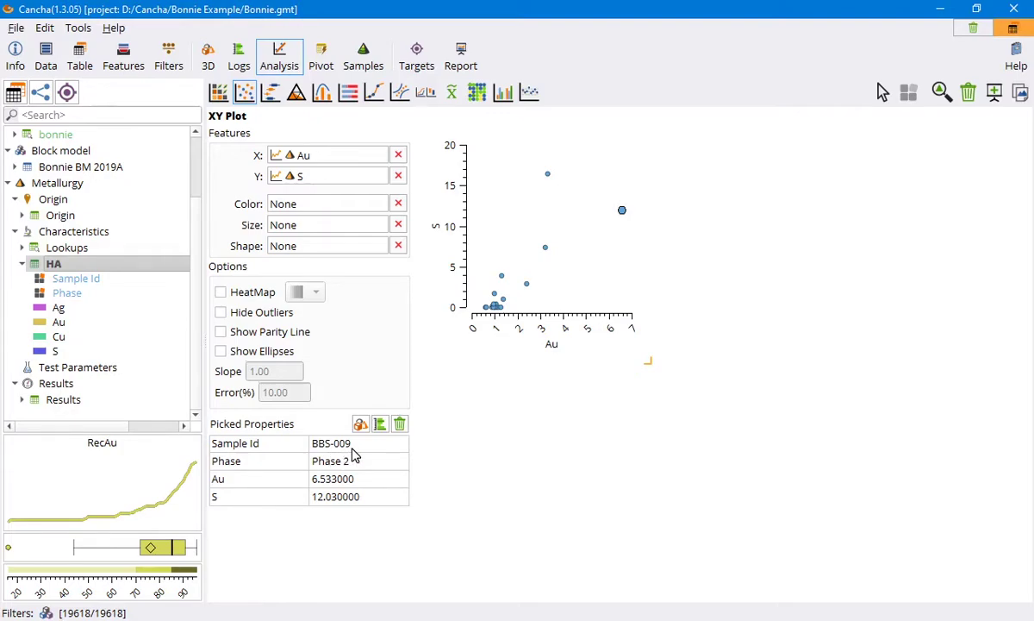
Show the picked sample BBS-009 in 3D and examine its position relative to the block model and pit shell
click(361, 426)
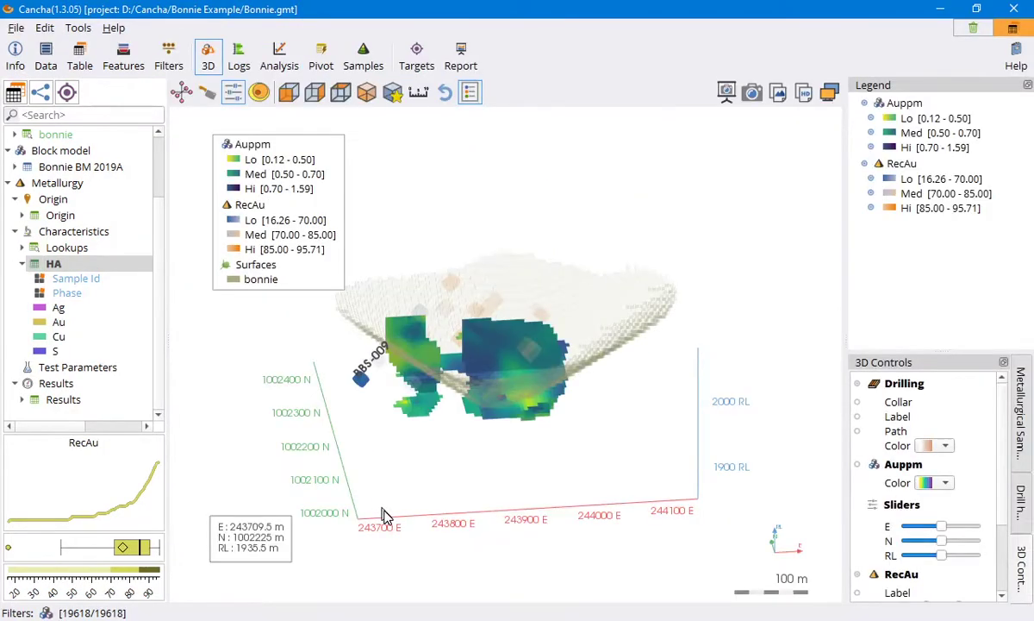
drag(387, 509, 439, 415)
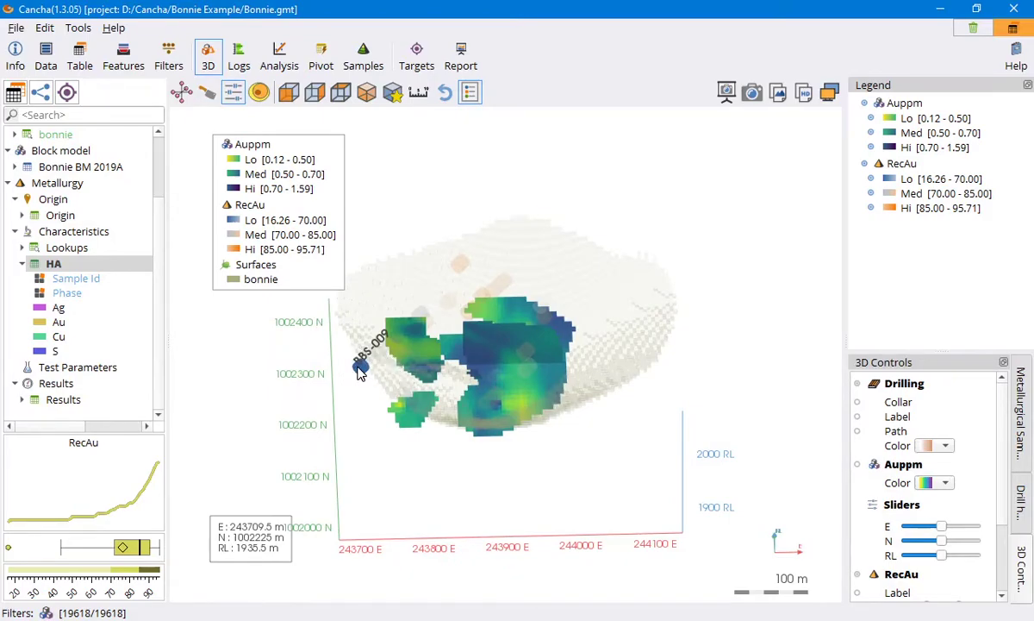
drag(439, 457, 538, 432)
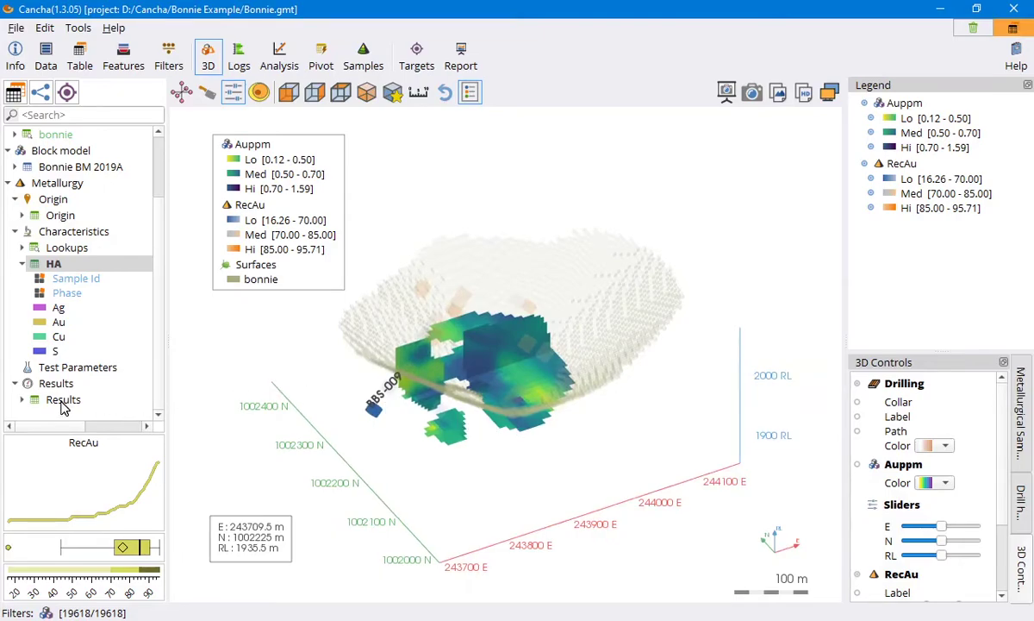
Return to the XY plot, add RecAu and NaCN to BBS-009's picked properties, and display its interval in the BON-10 log
click(279, 57)
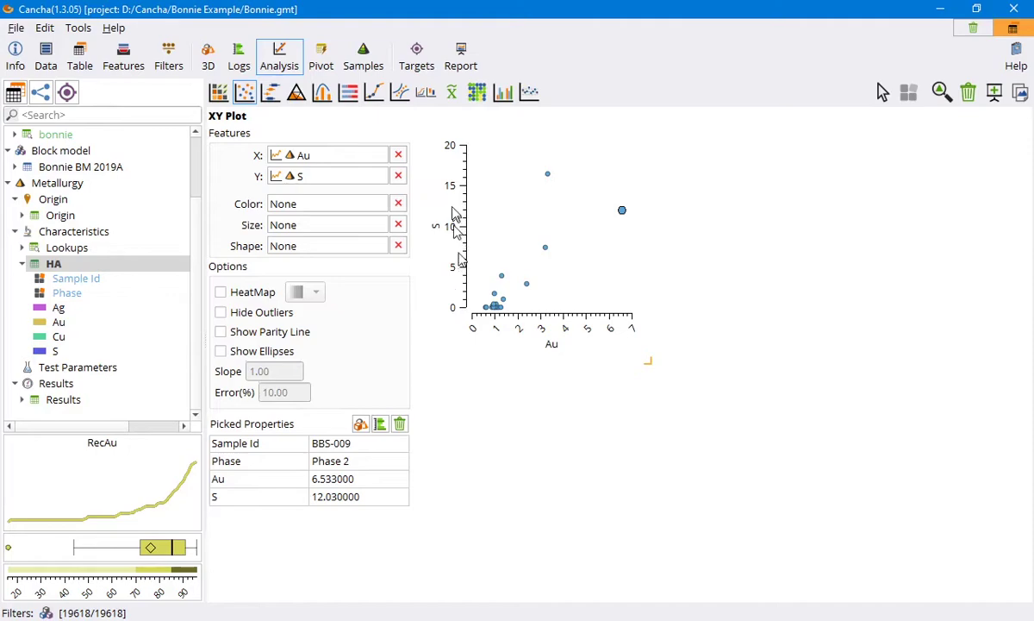
click(64, 402)
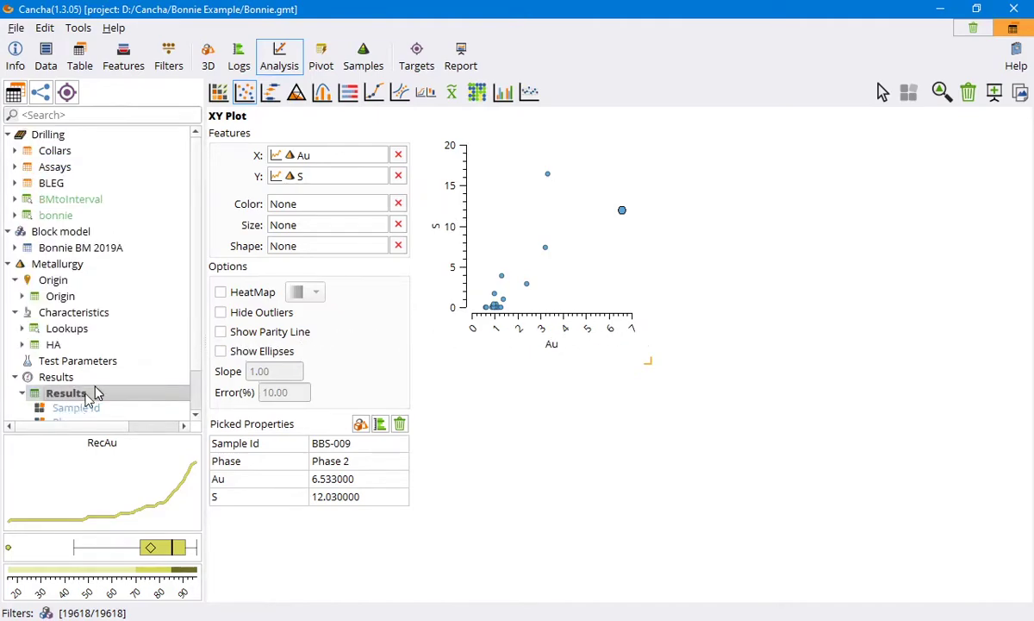
scroll(93, 394, down, 1)
drag(71, 407, 254, 485)
drag(74, 395, 376, 513)
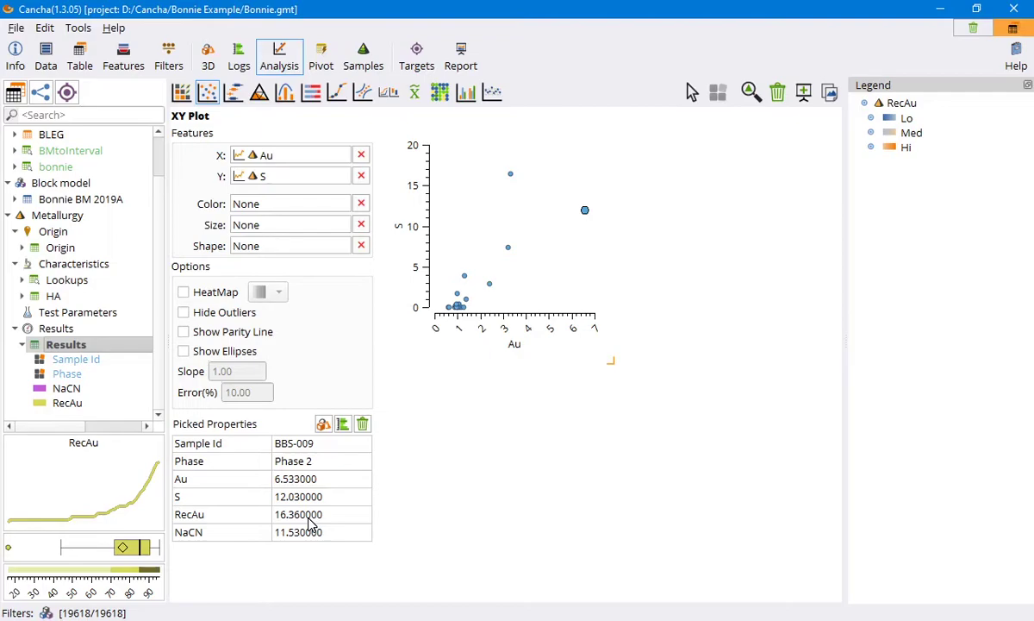
click(324, 424)
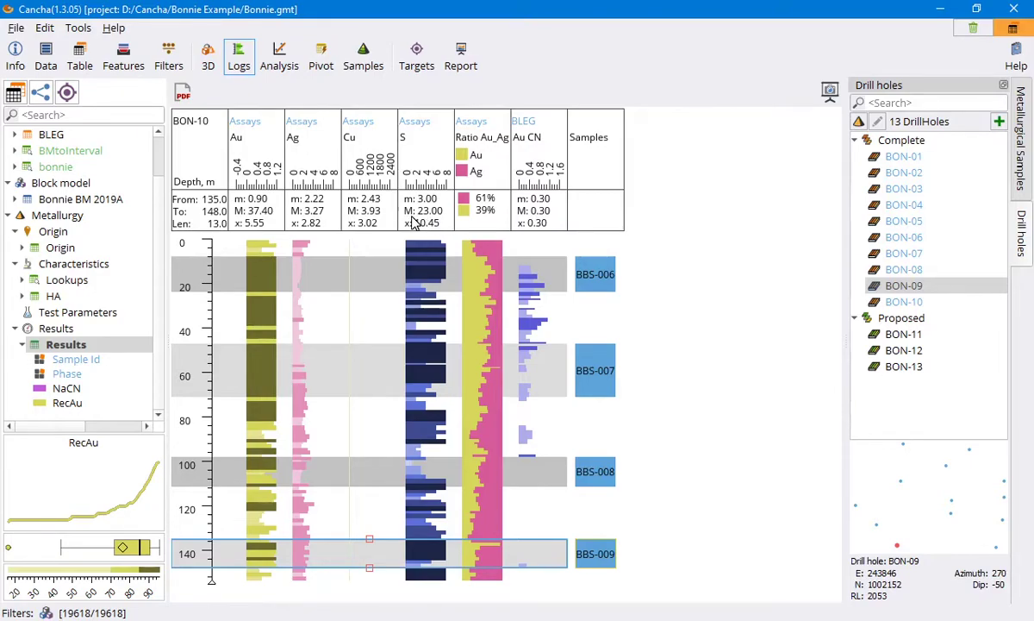
Create a box plot of RecAu from the metallurgical results
click(278, 54)
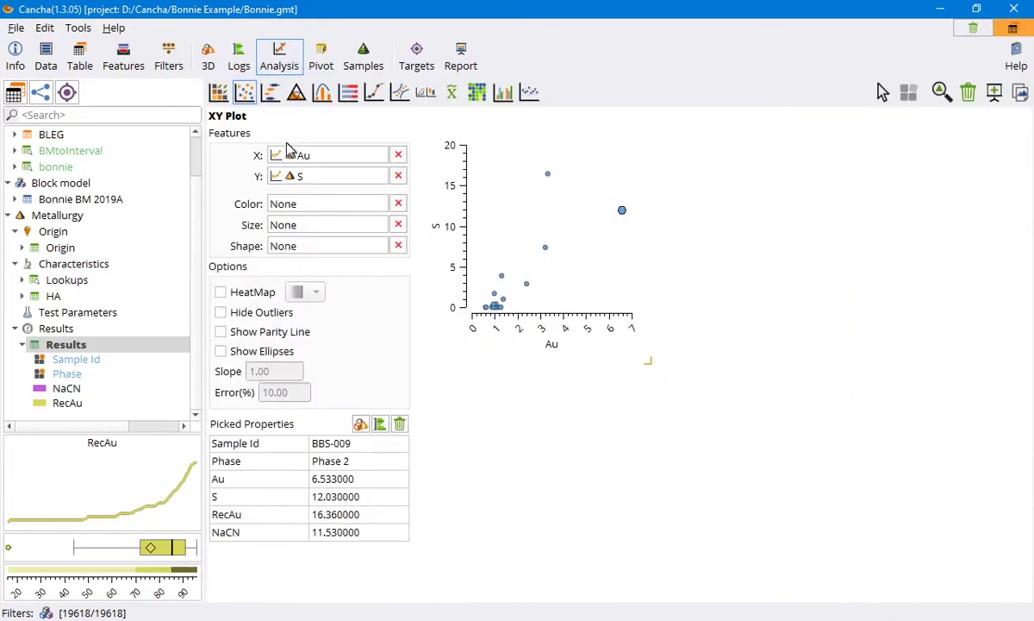
click(272, 95)
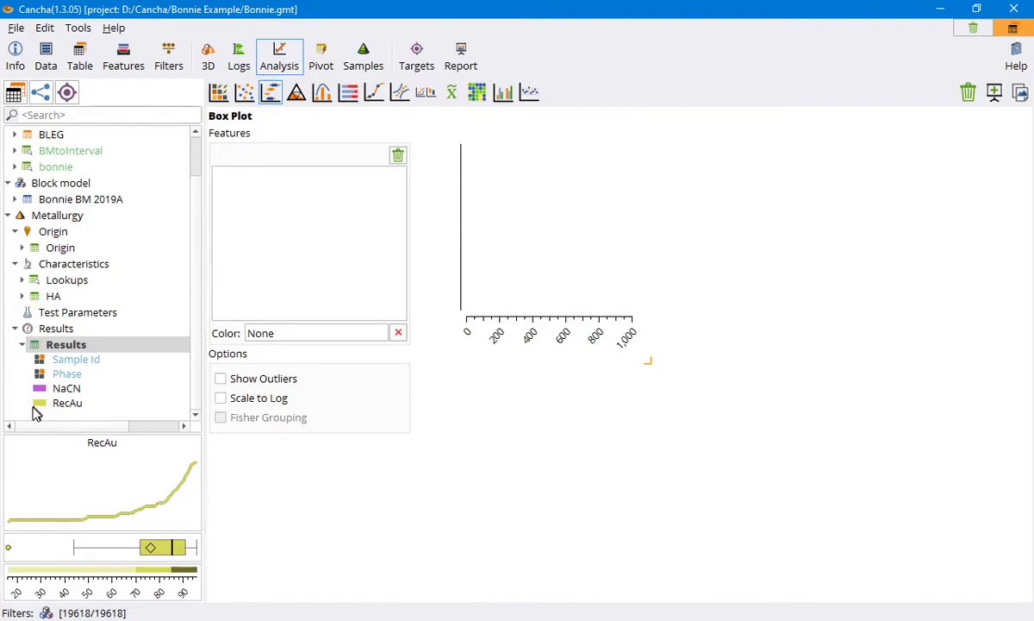
drag(50, 409, 284, 257)
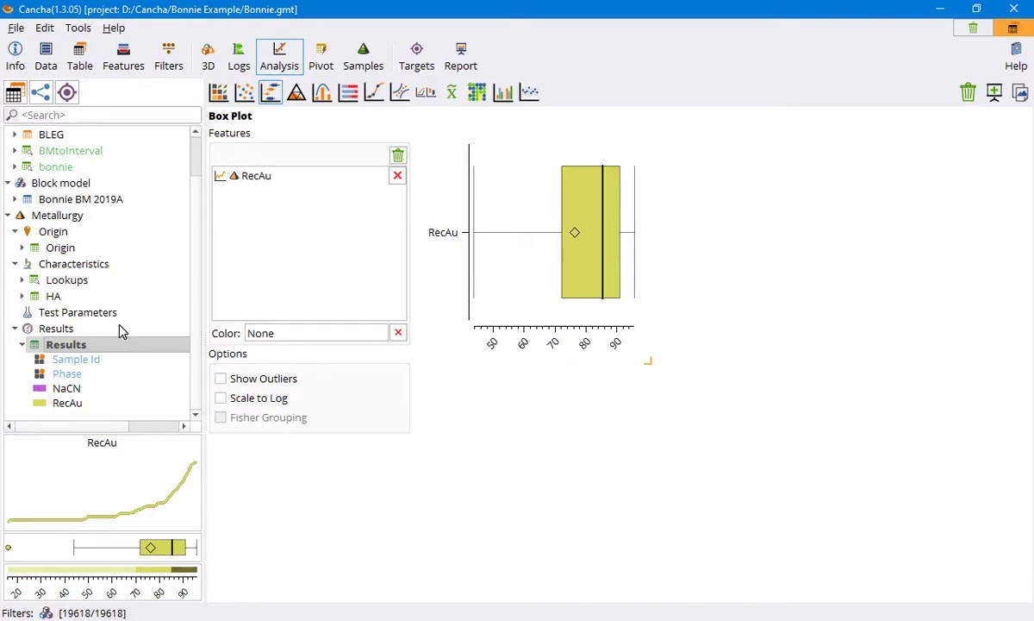
Try to colour the RecAu box plot by OX from the Bonnie BM 2019A block model
scroll(121, 328, up, 1)
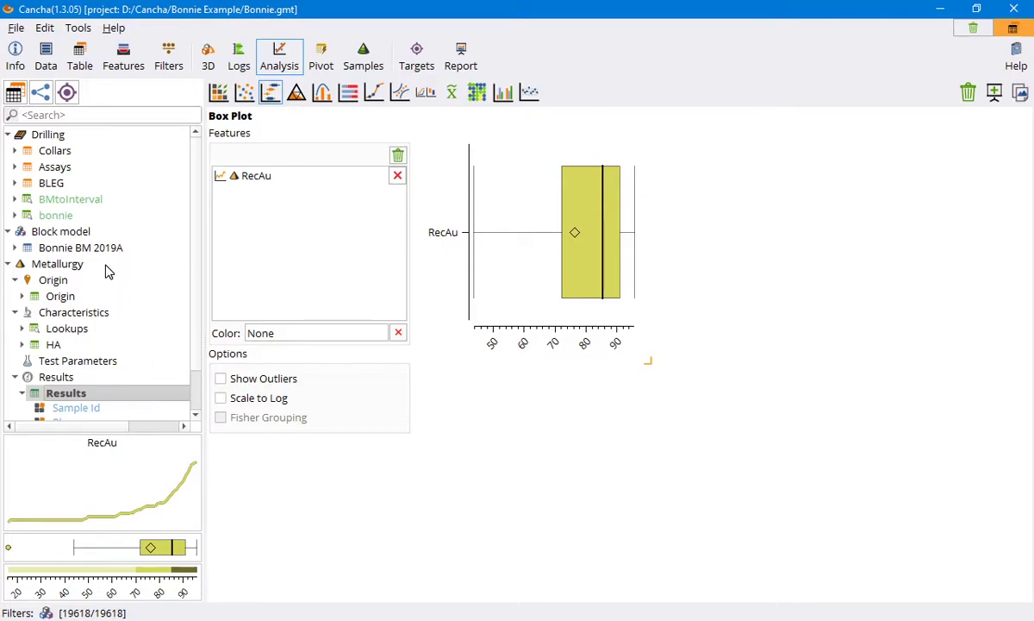
click(82, 249)
drag(54, 392, 265, 338)
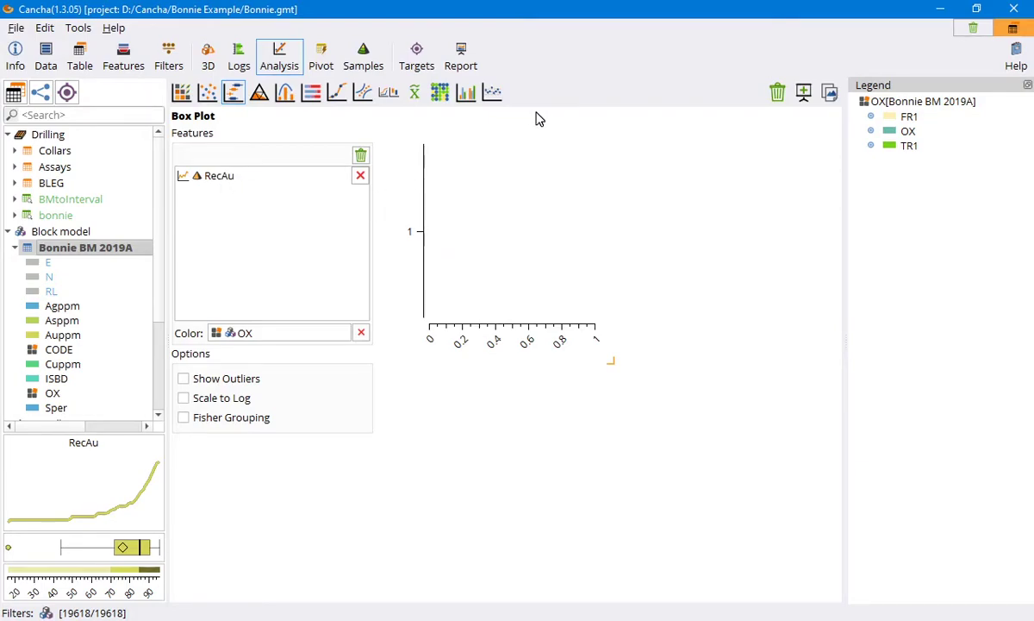
click(1015, 30)
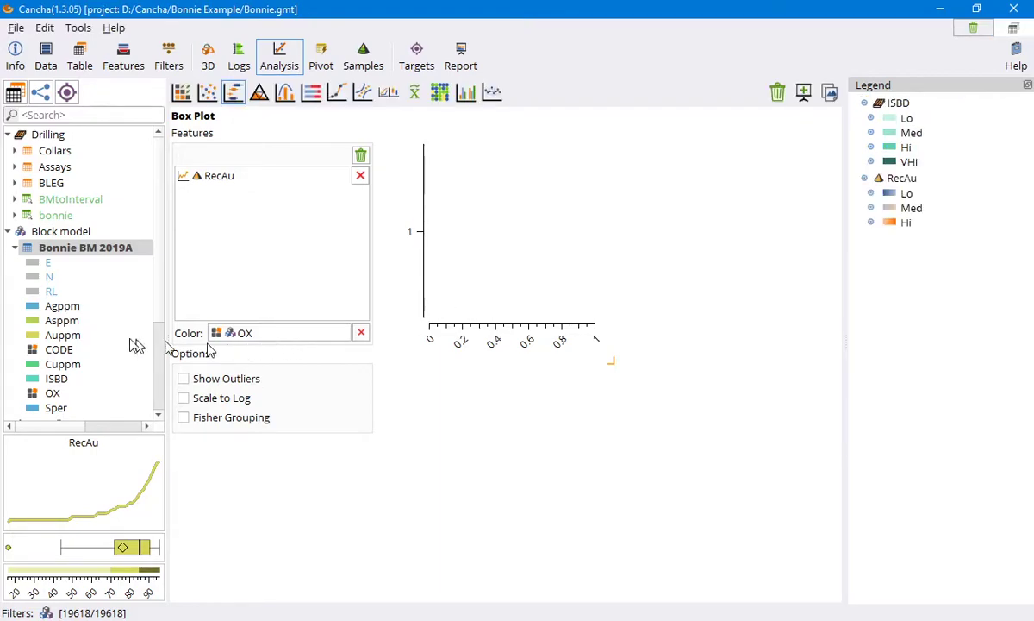
Include all tables (Assays, BLEG, BMtoInterval and bonnie) in the metallurgical sample lookups and apply the selection
scroll(102, 317, down, 2)
scroll(100, 314, up, 2)
scroll(100, 315, down, 3)
double_click(69, 344)
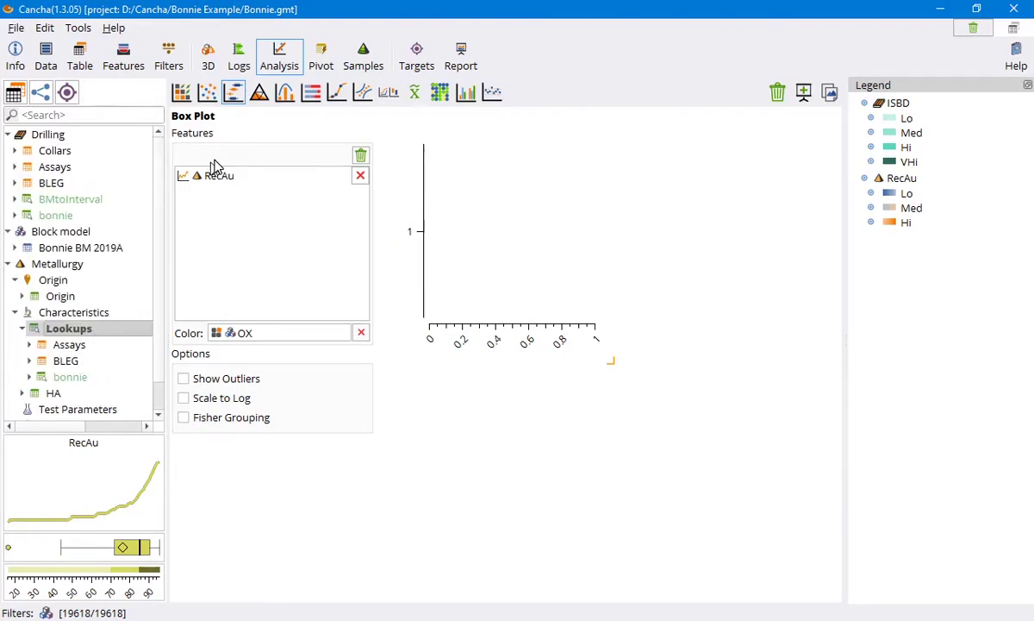
click(127, 62)
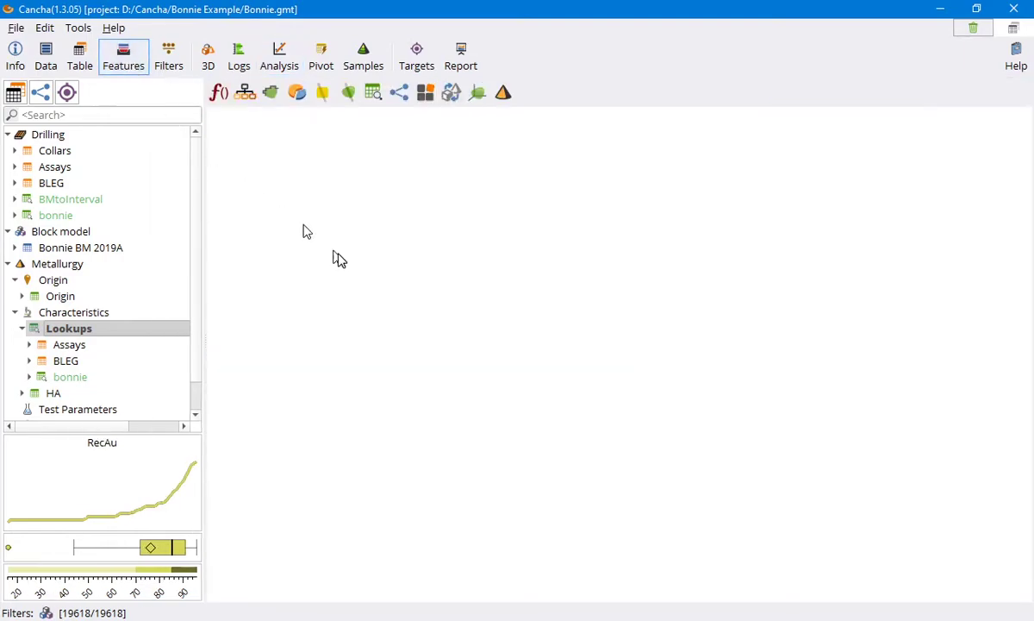
click(503, 93)
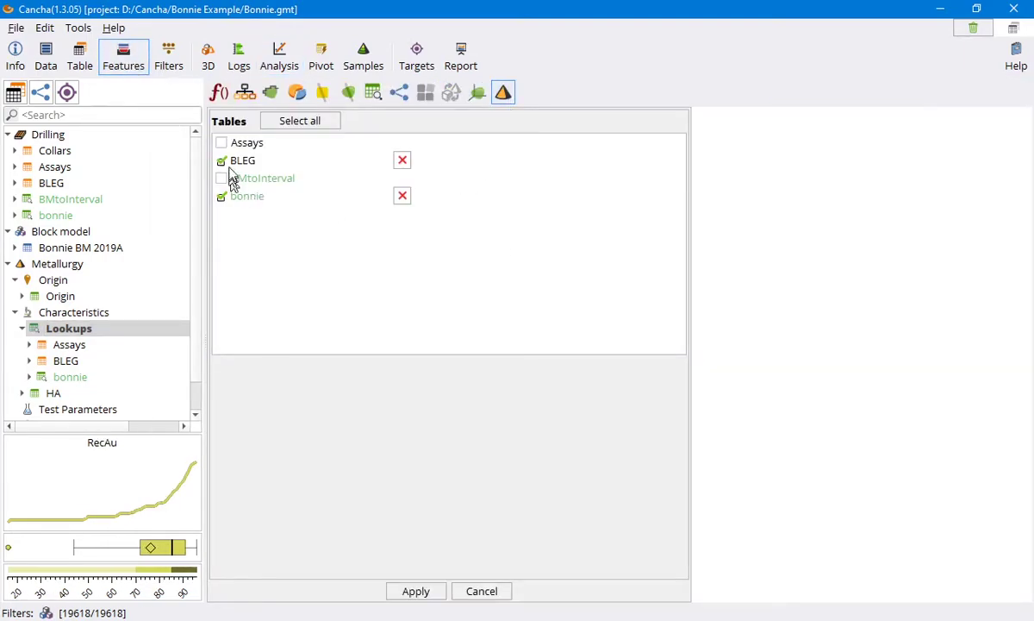
click(285, 121)
click(424, 590)
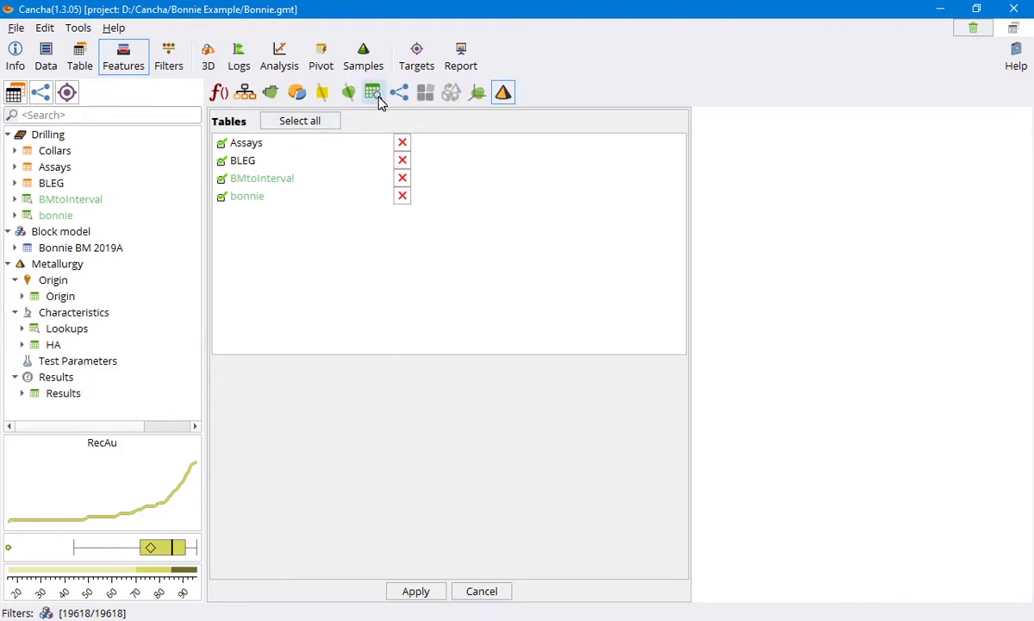
Replace the RecAu box plot's colour variable with OX from the BMtoInterval lookup and turn on Fisher grouping
click(276, 57)
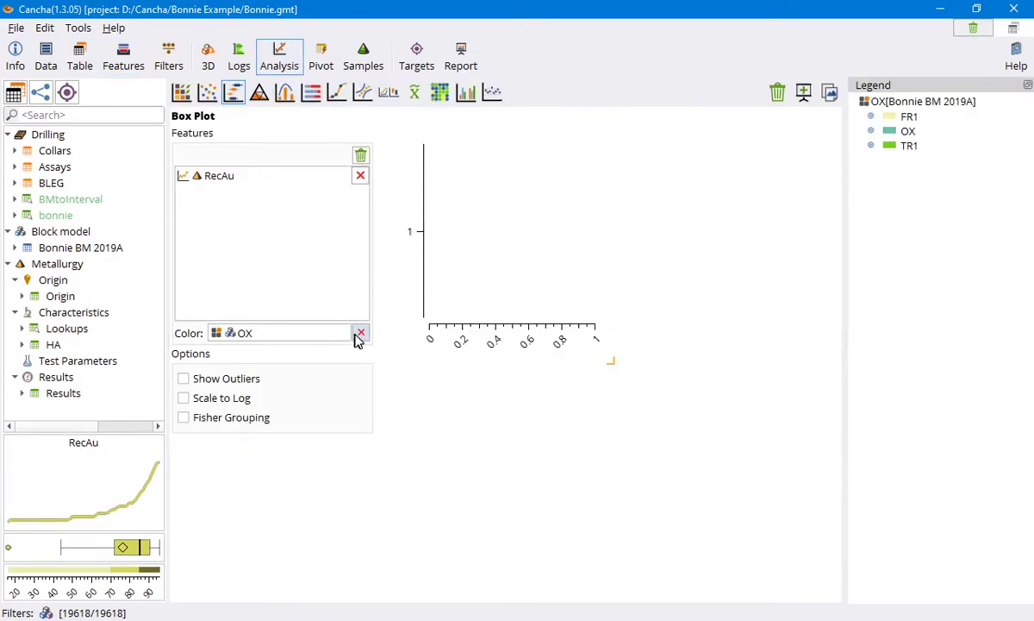
click(360, 335)
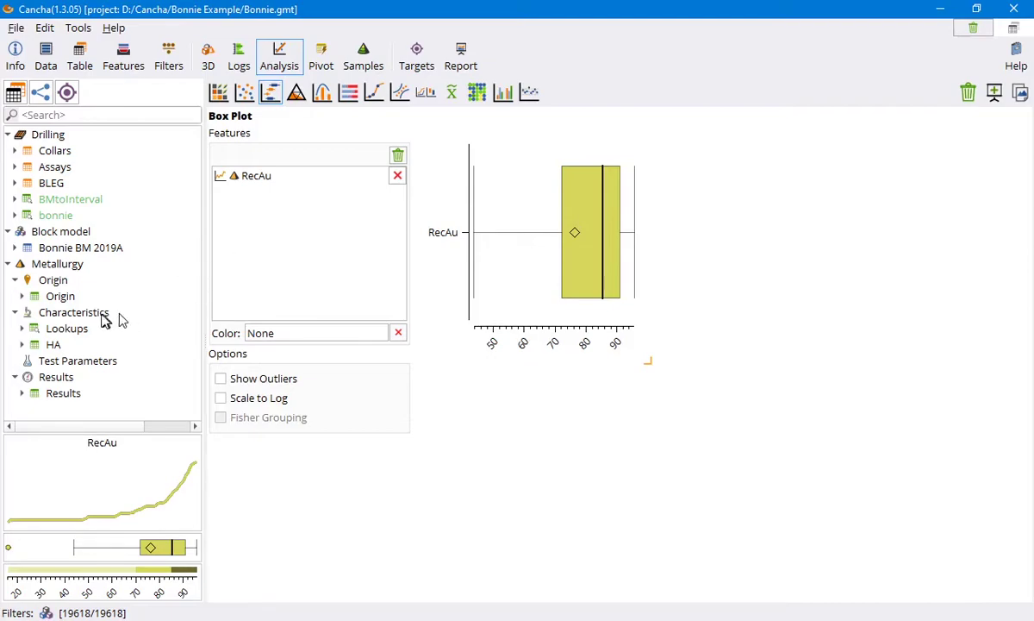
double_click(67, 329)
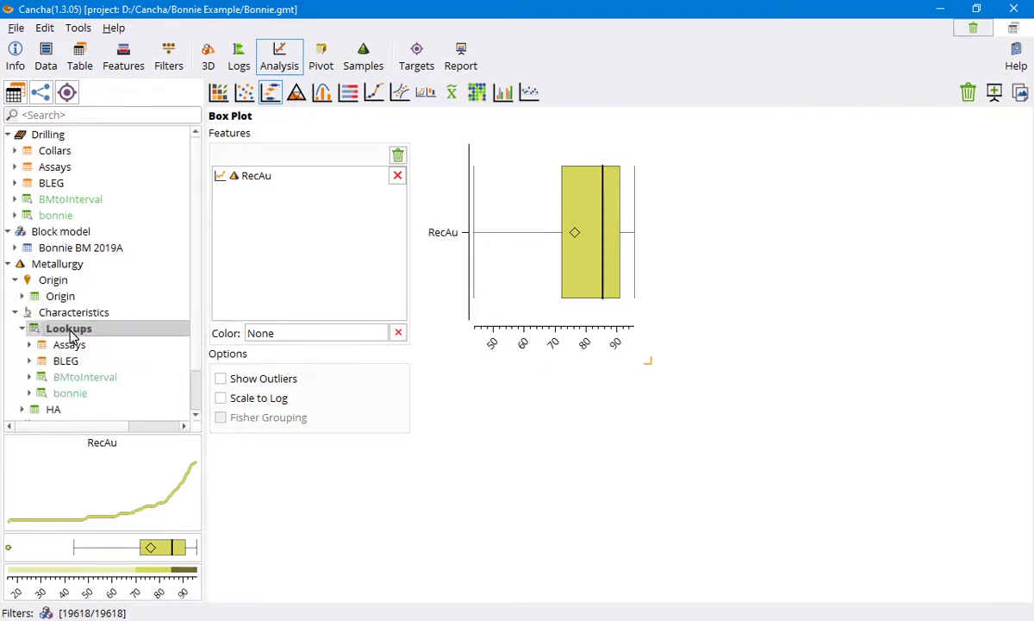
double_click(86, 379)
drag(78, 394, 250, 333)
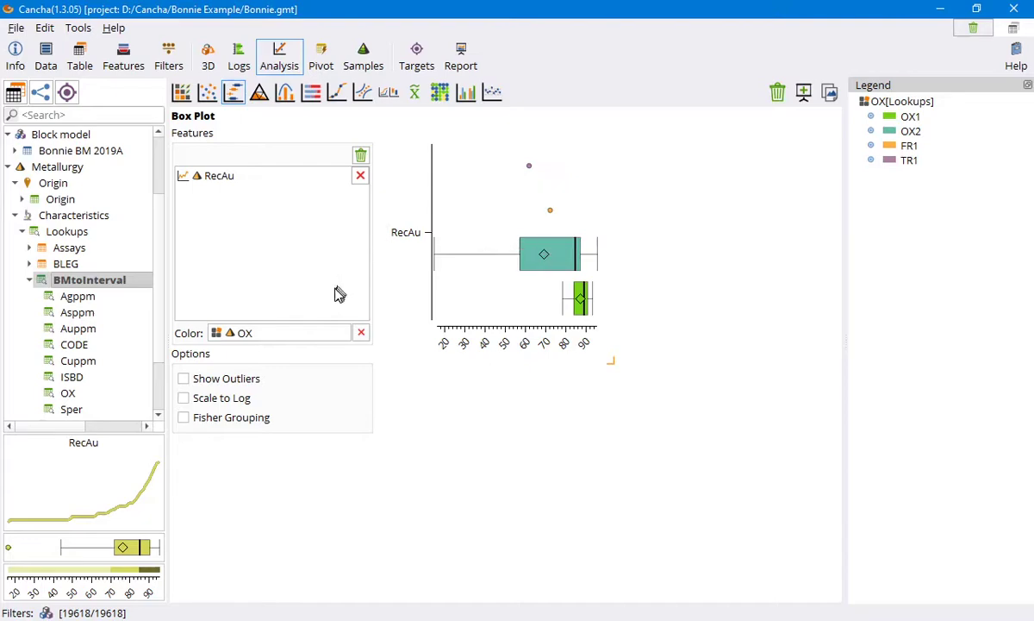
click(259, 418)
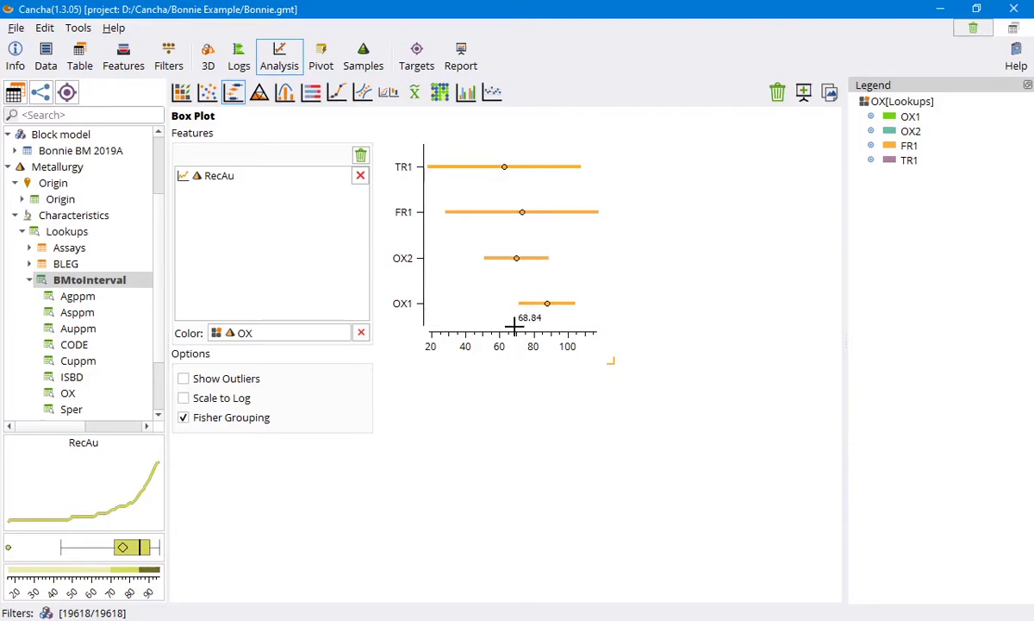
Clear the box plot's colour variable, and display an enlarged Table Stats summary of NaCN and RecAu
click(362, 333)
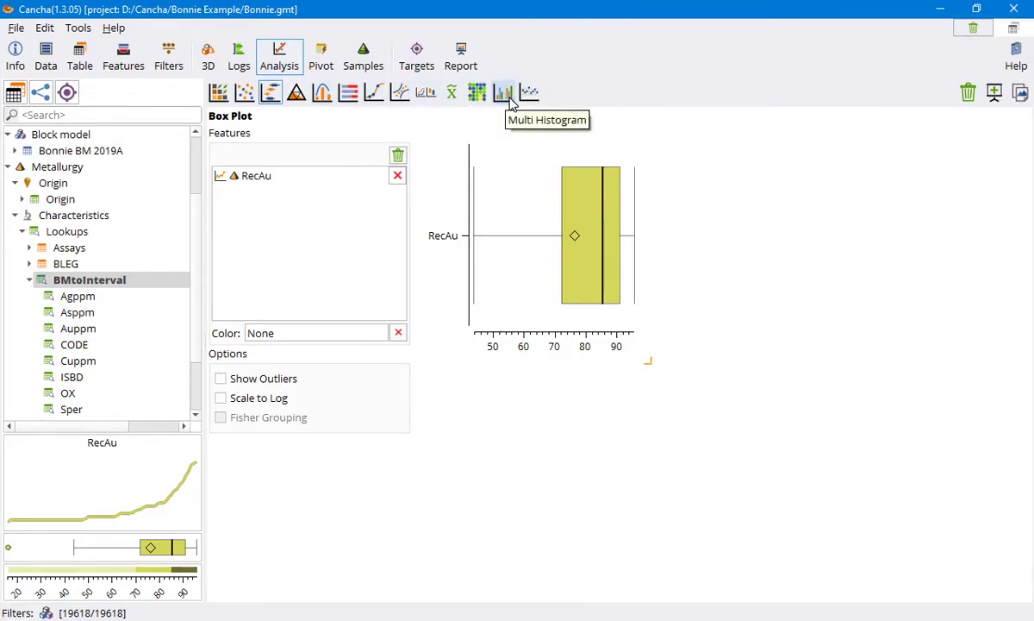
click(451, 92)
drag(649, 362, 755, 596)
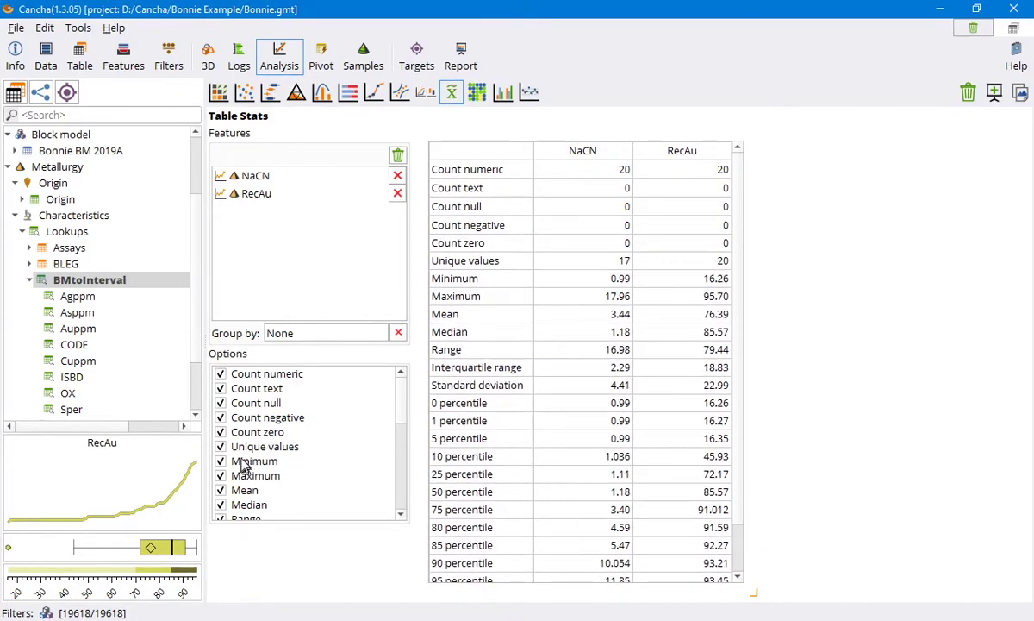
Remove the text, null, negative and zero counts and unique values from the statistics table, keeping Count numeric
click(221, 376)
click(221, 390)
click(221, 405)
click(222, 419)
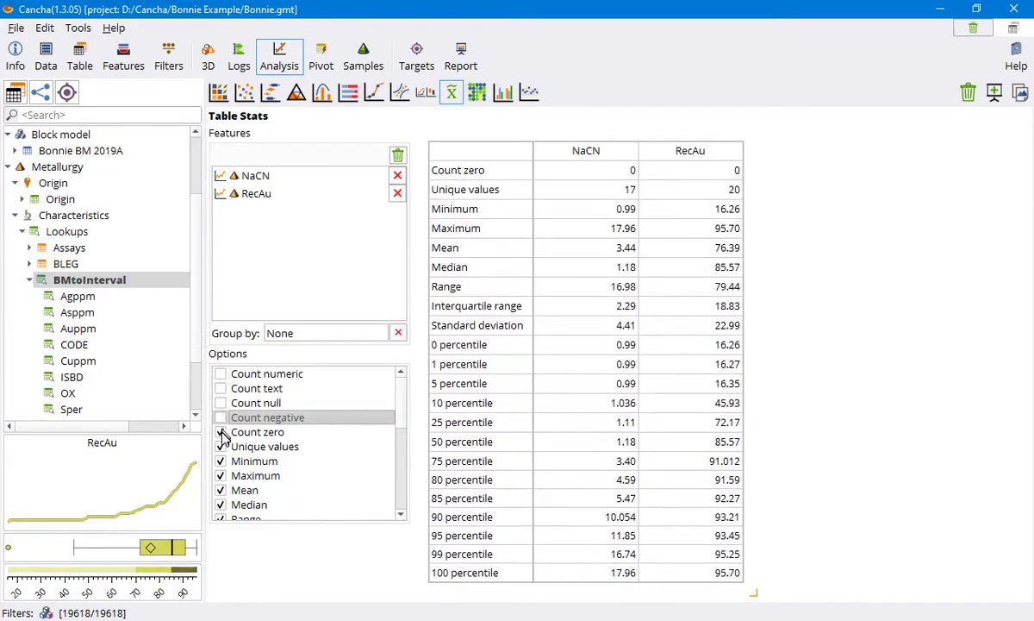
click(220, 432)
scroll(250, 435, down, 1)
click(220, 402)
click(221, 402)
scroll(287, 427, down, 3)
scroll(288, 414, up, 4)
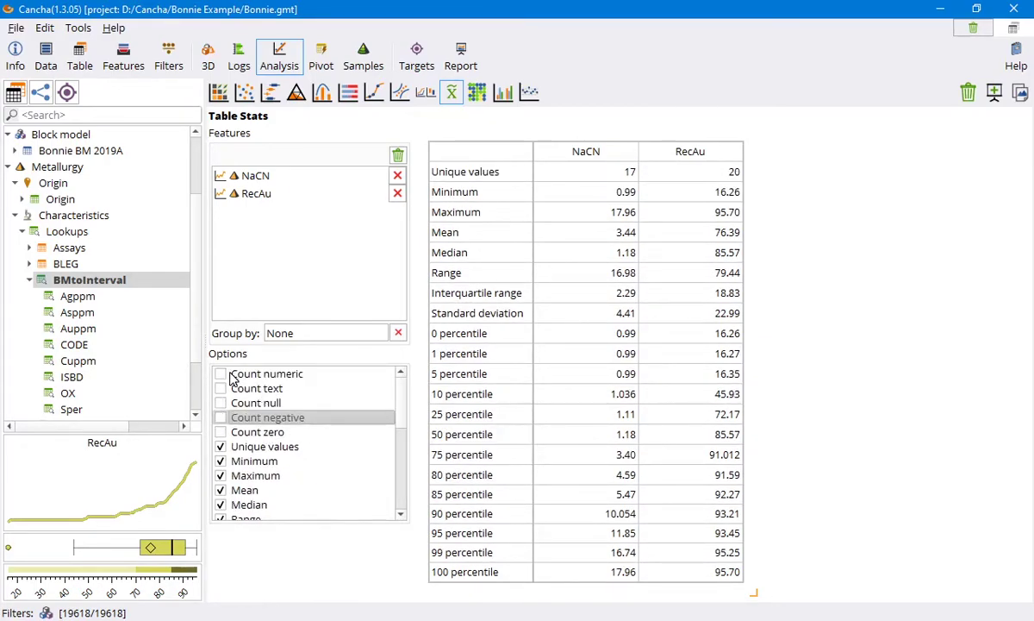
click(221, 374)
click(221, 446)
Remove the 25, 75, 80, 85, 90 and 99 percentiles from the statistics table and shrink it to fit
scroll(275, 444, down, 2)
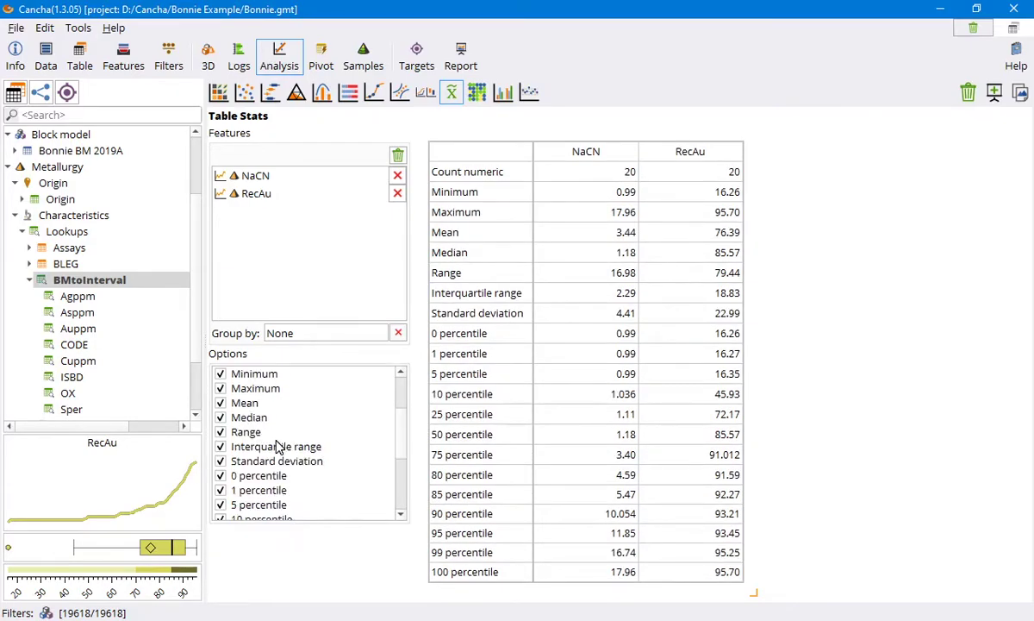
scroll(259, 469, down, 3)
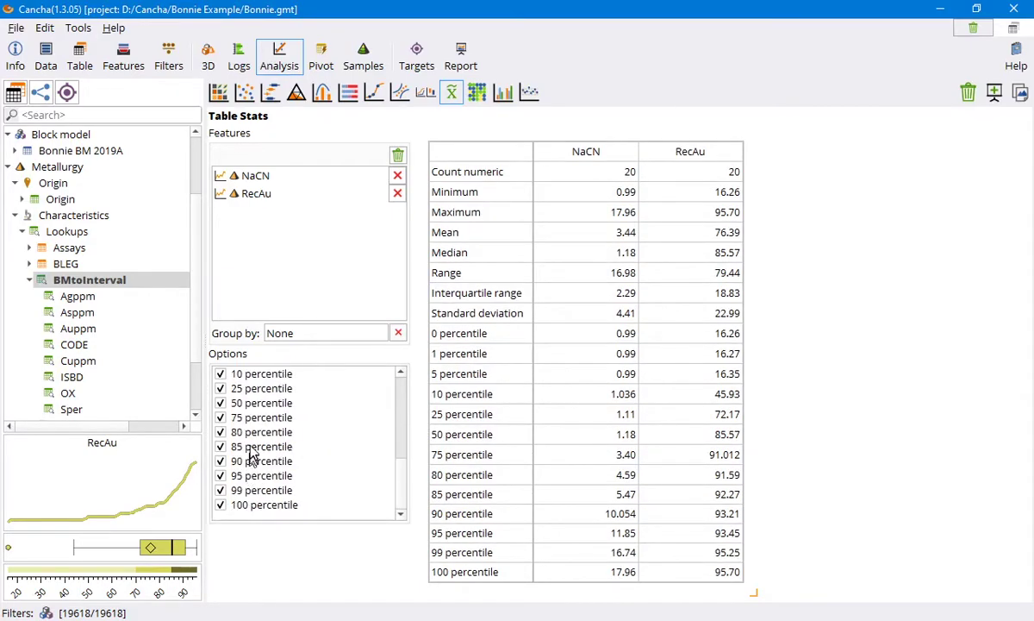
click(220, 389)
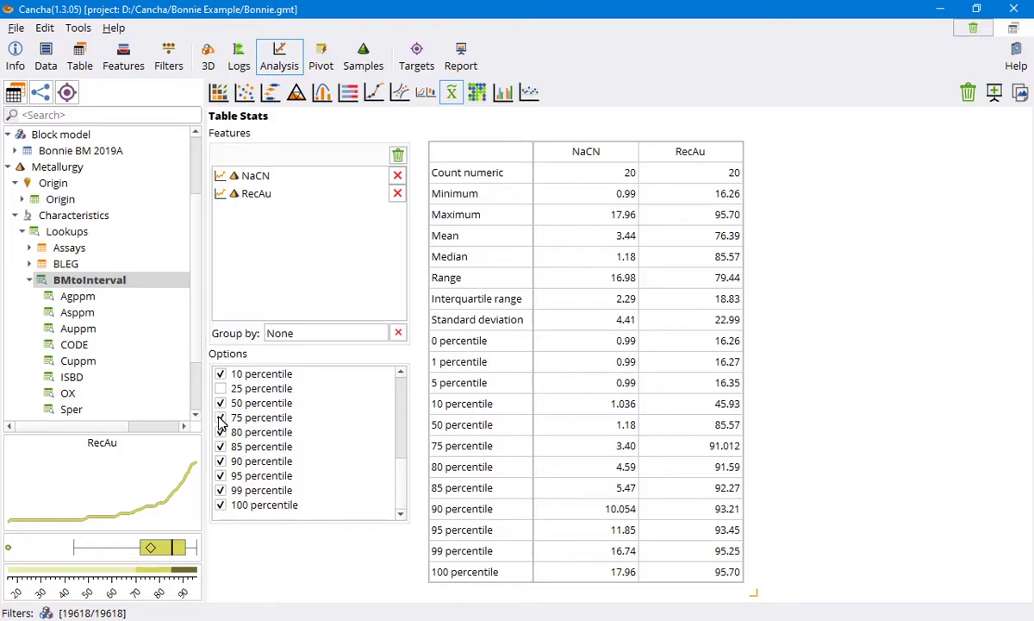
click(221, 418)
click(221, 433)
click(221, 446)
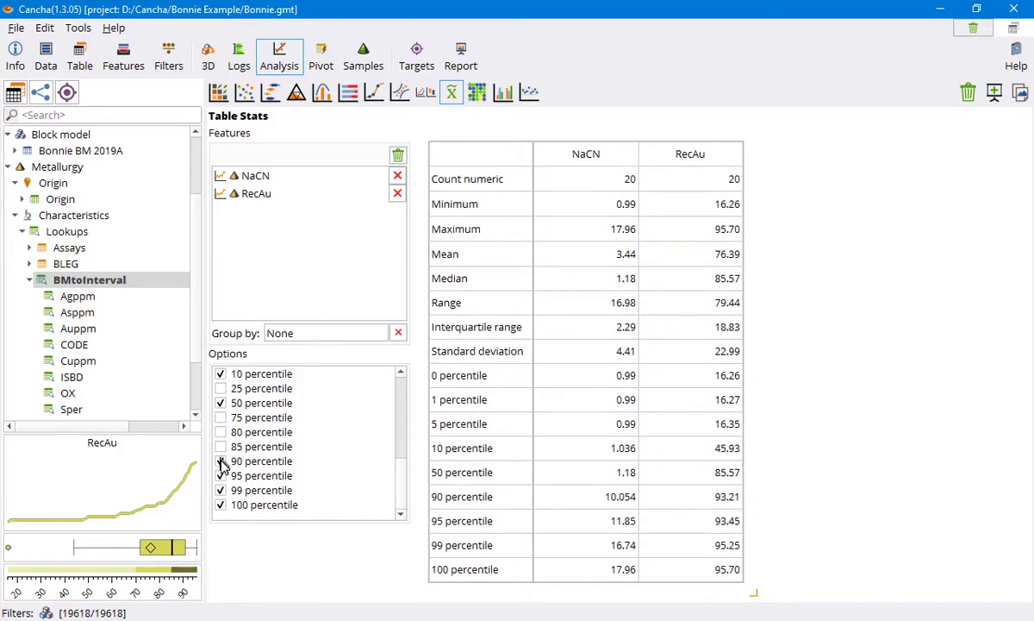
click(220, 461)
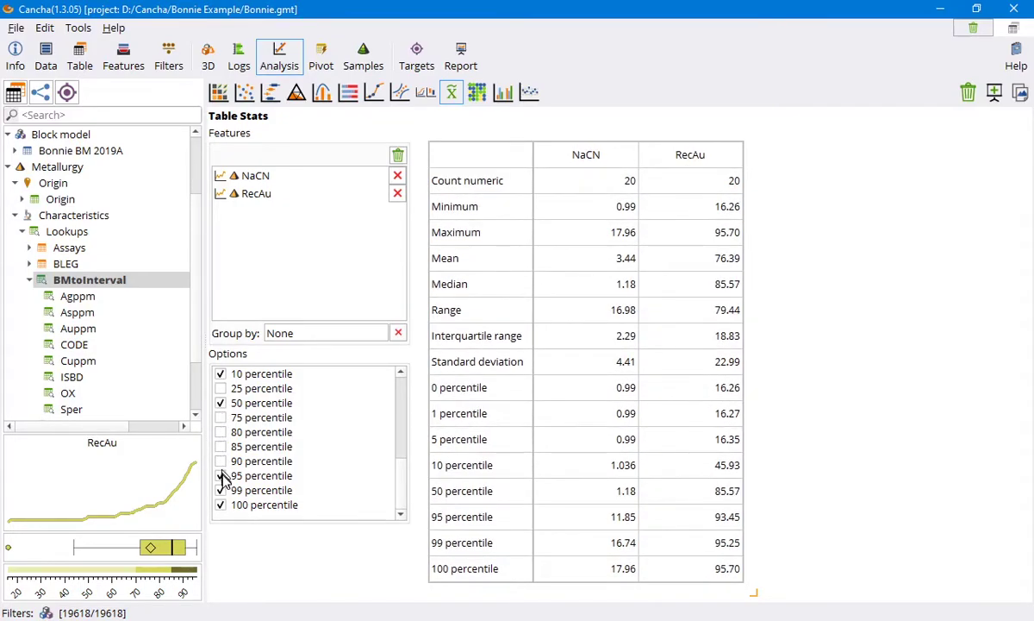
click(221, 491)
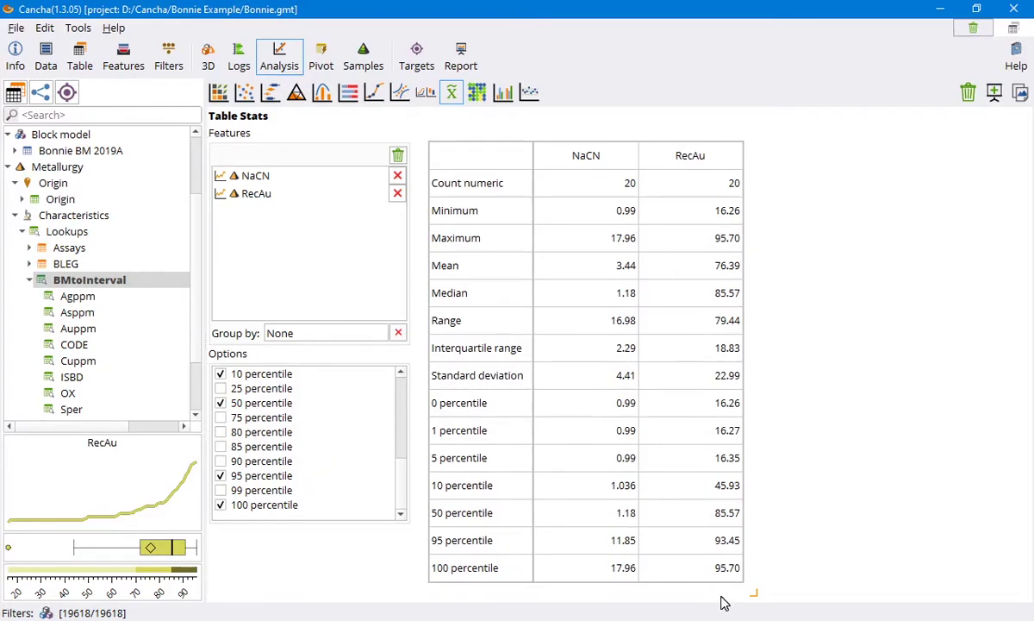
drag(754, 599, 712, 438)
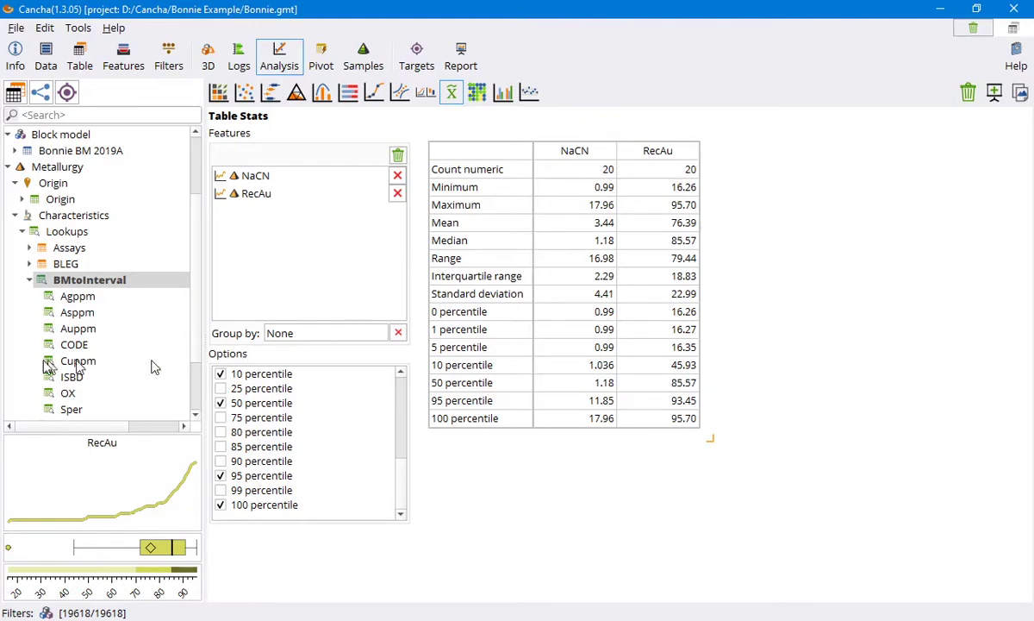
Group the NaCN and RecAu statistics by S from the HA table and show the S class limits in the legend
double_click(73, 231)
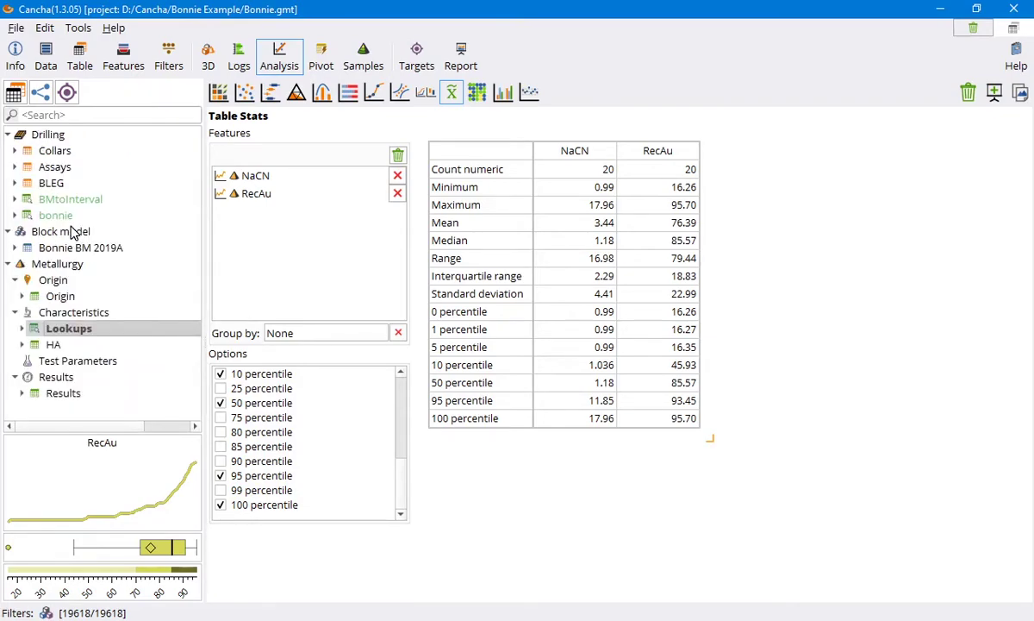
double_click(50, 346)
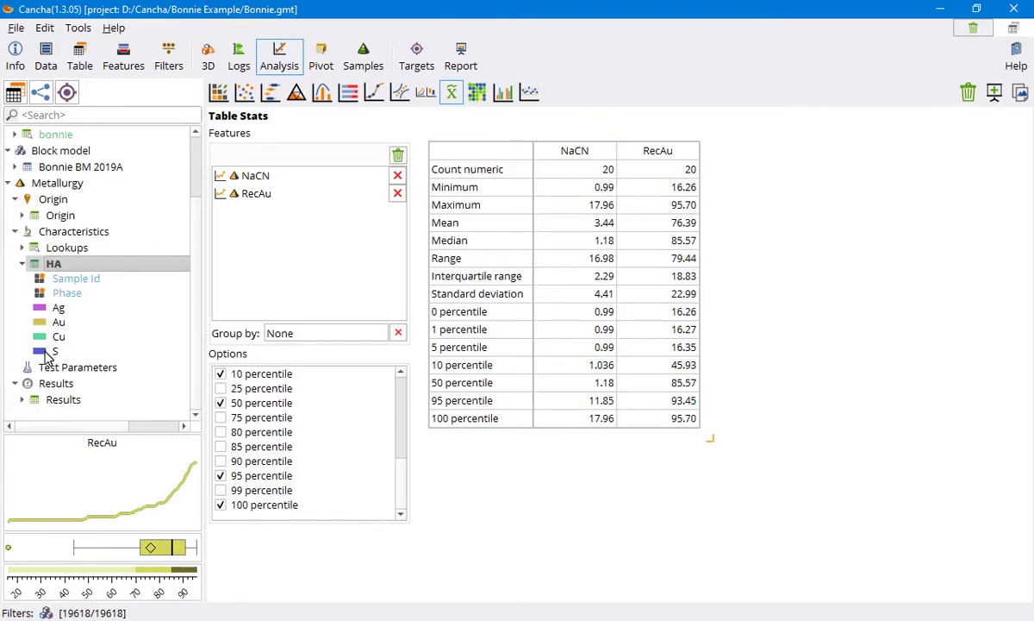
click(52, 351)
drag(293, 343, 298, 342)
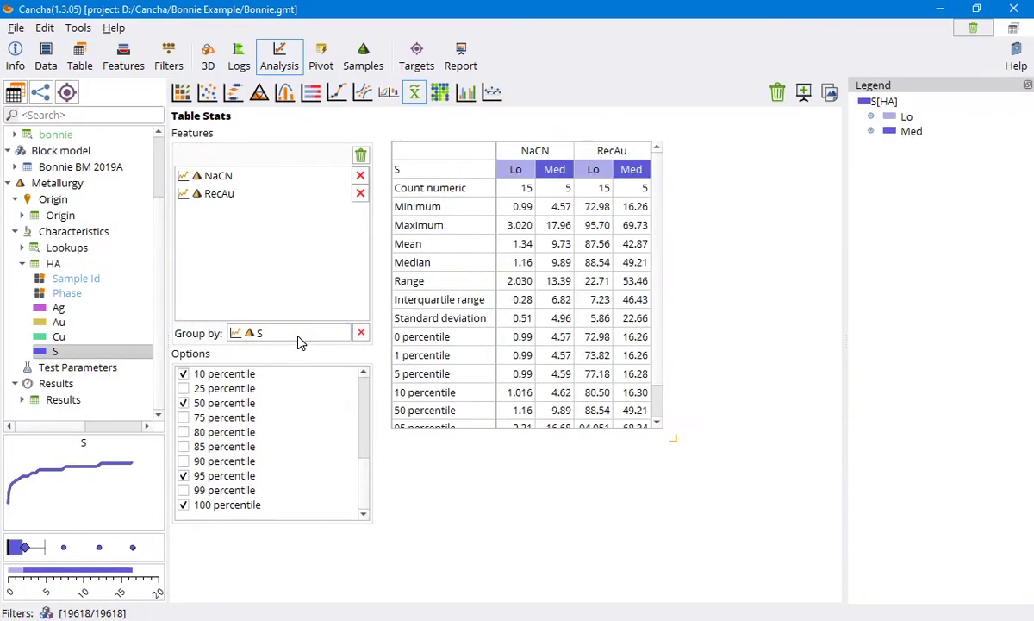
drag(677, 446, 787, 521)
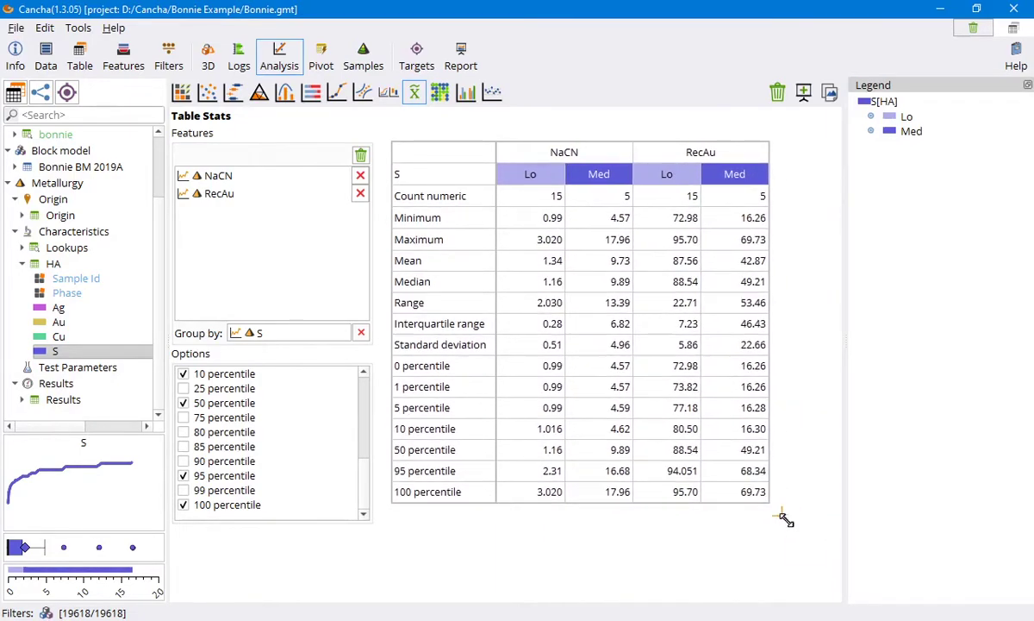
right_click(959, 129)
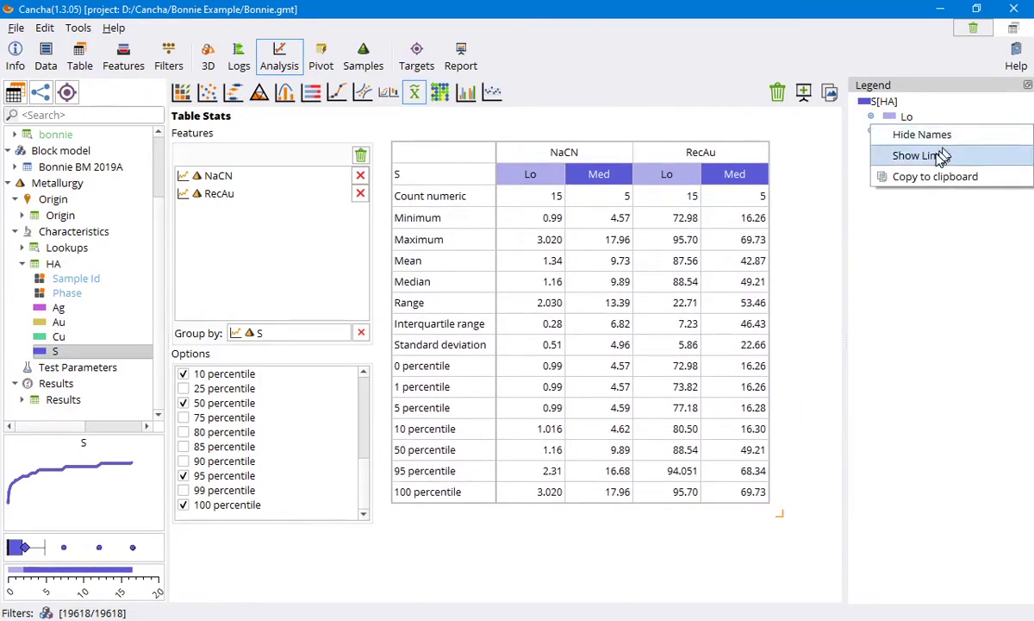
click(962, 155)
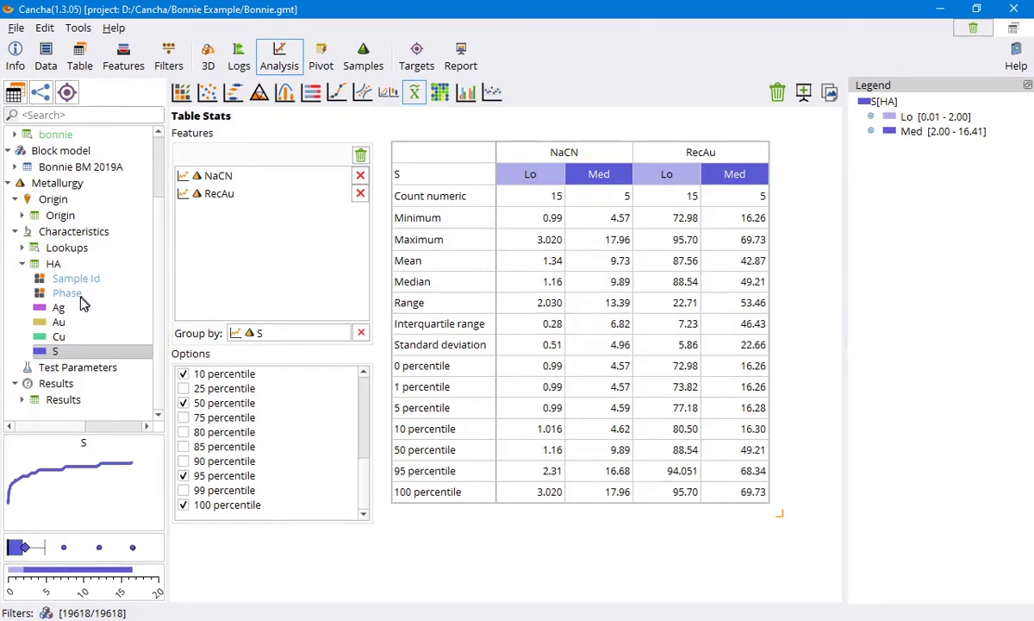
Regroup the statistics first by Phase from HA and finally by OX from the BMtoInterval lookup, and widen the table
drag(69, 295, 271, 335)
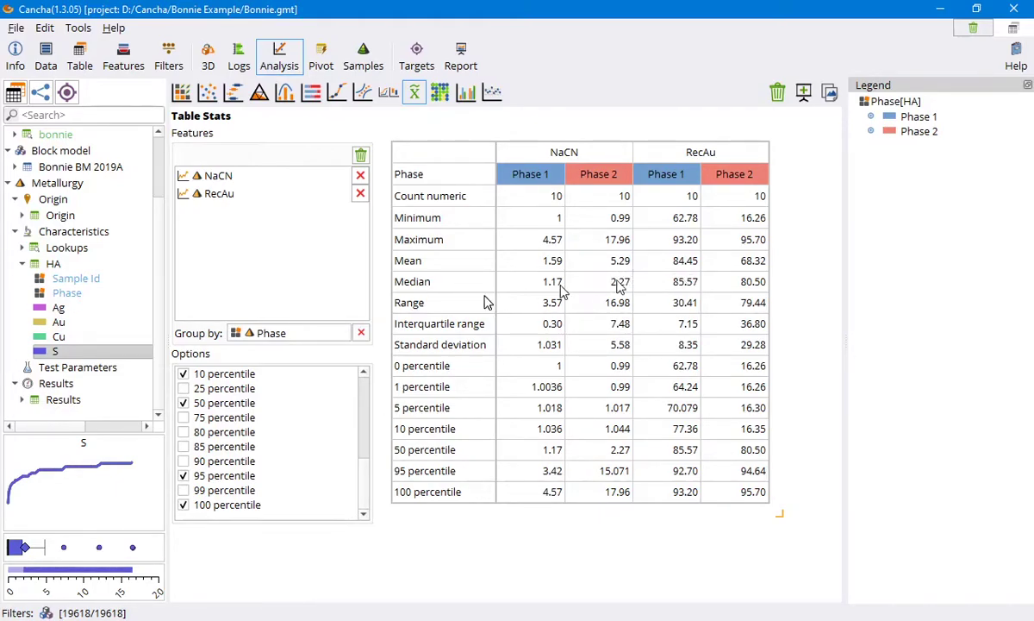
click(65, 250)
scroll(76, 328, down, 1)
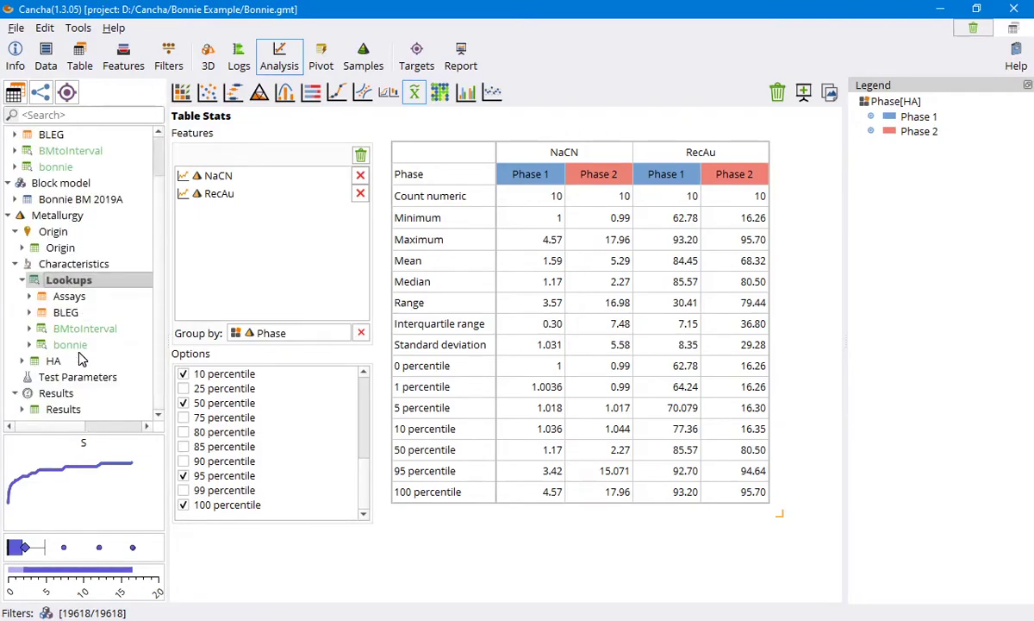
double_click(79, 330)
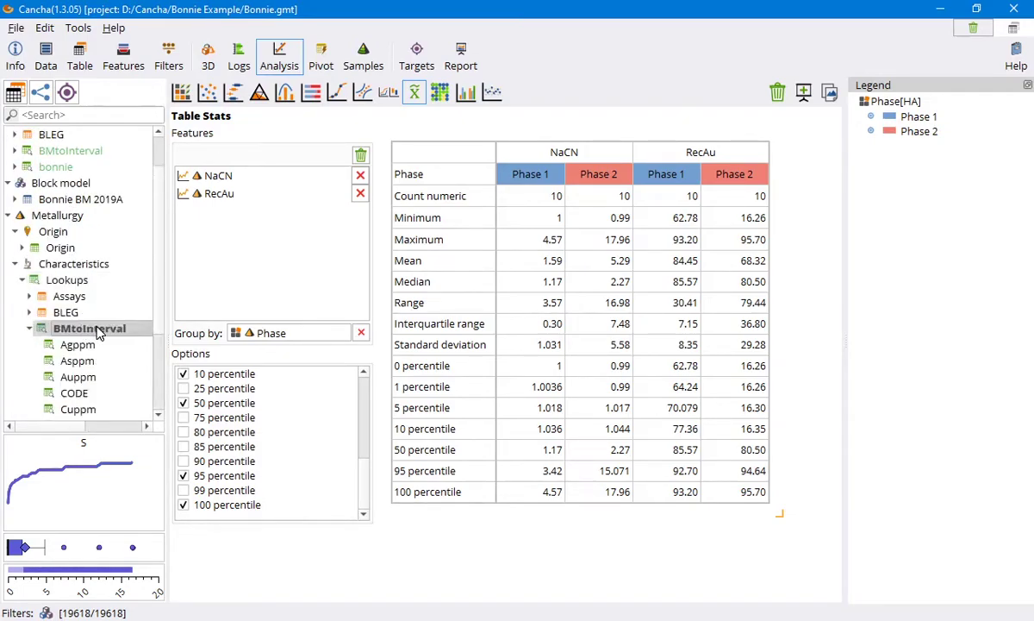
scroll(95, 334, down, 3)
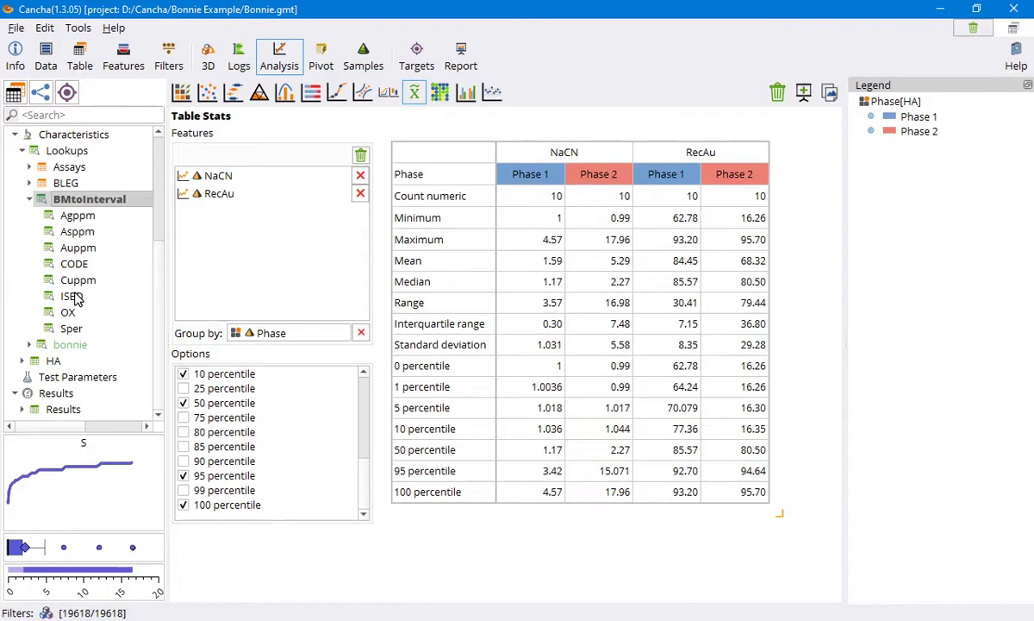
drag(69, 315, 263, 337)
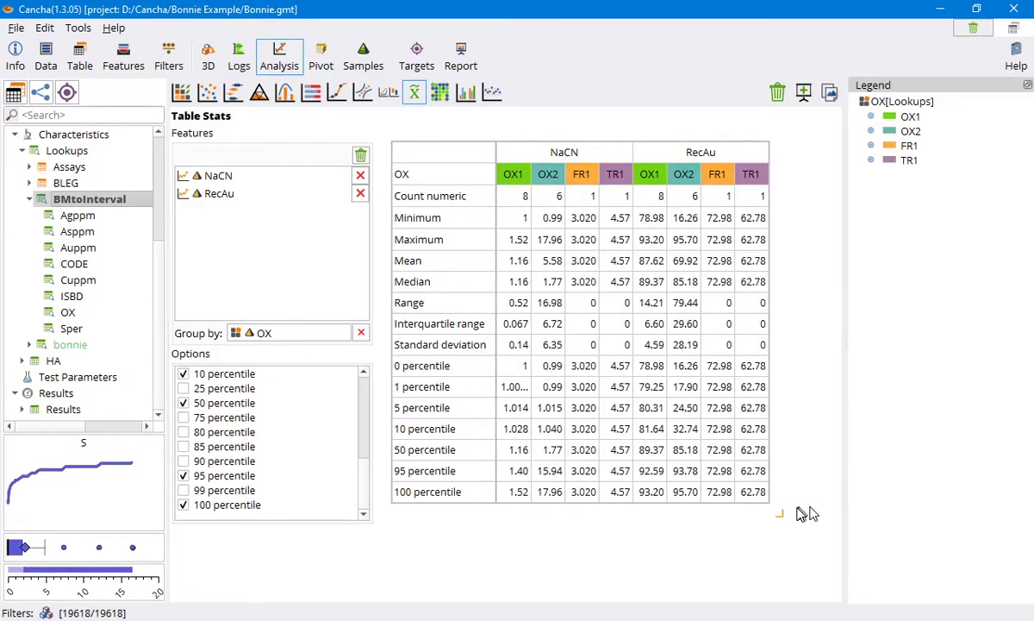
drag(783, 518, 833, 536)
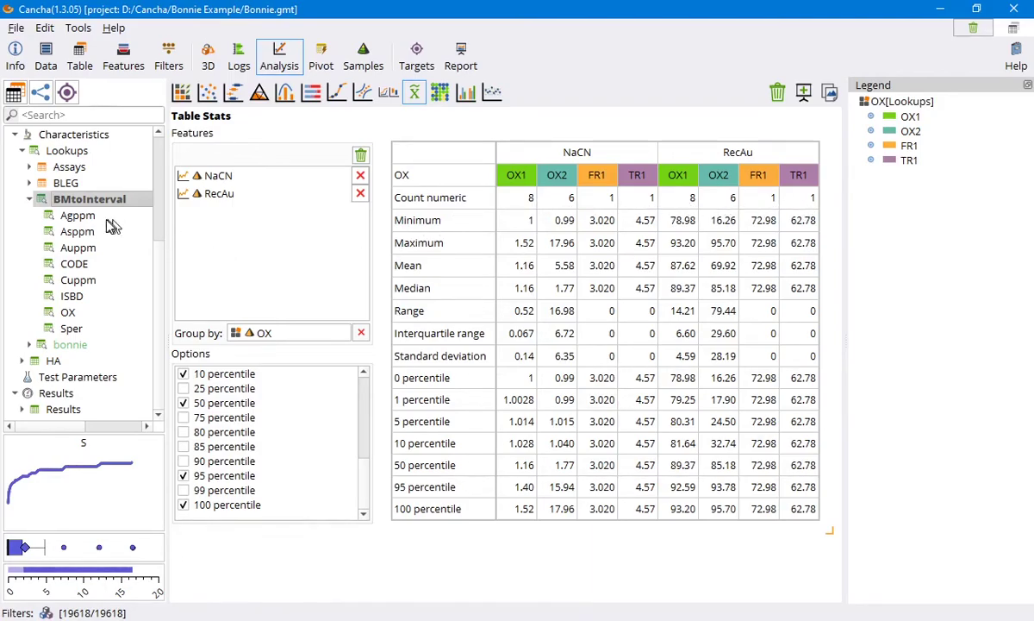
Open the OX legend from the BMtoInterval lookup, merge OX1 into OX2 and give the group the long name OX
right_click(69, 313)
click(97, 323)
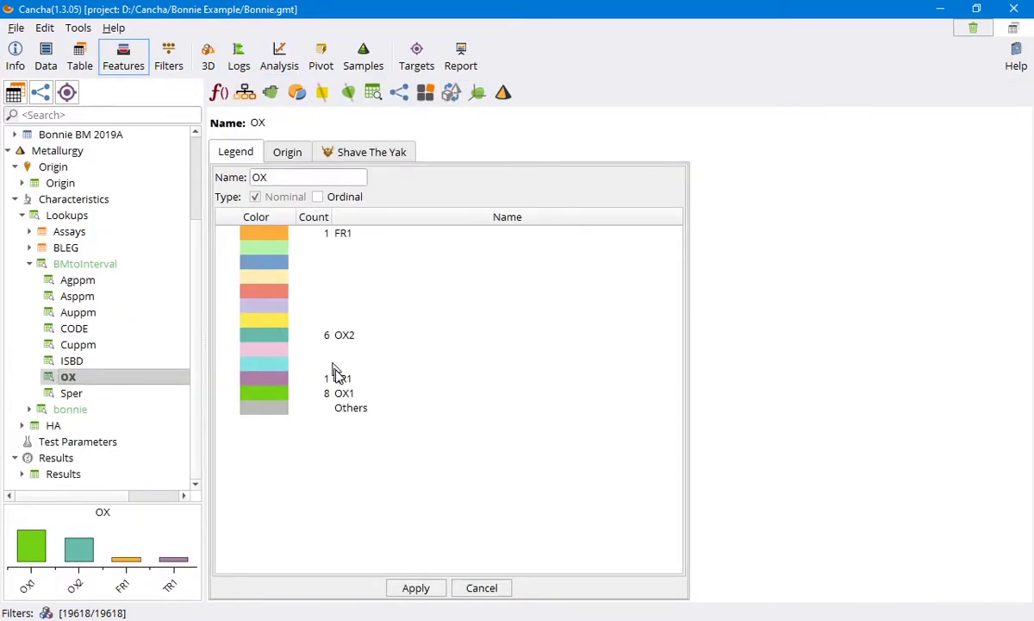
drag(345, 394, 354, 340)
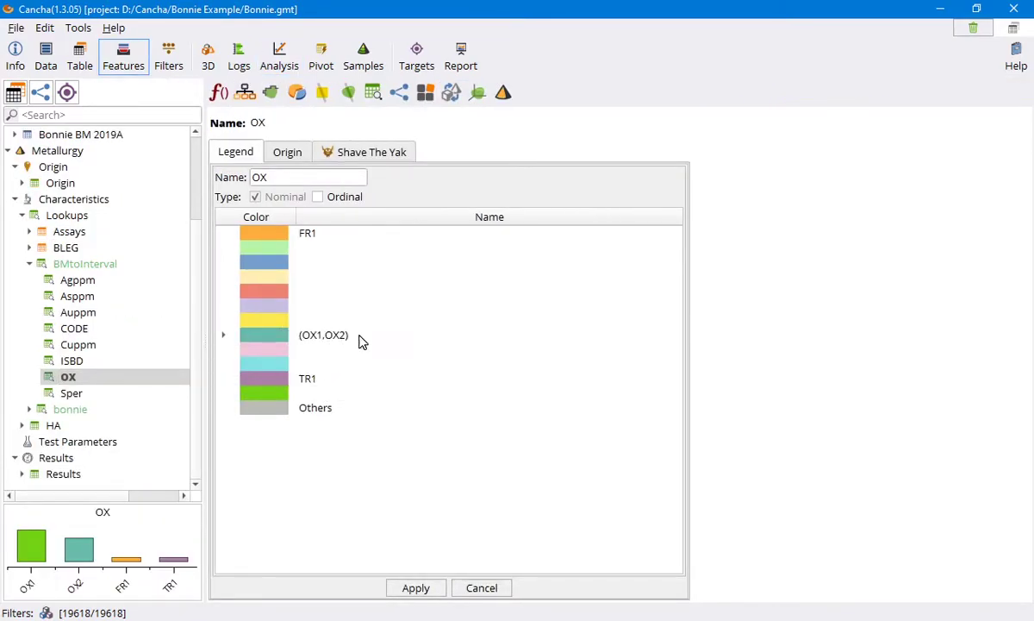
click(339, 339)
drag(478, 336, 514, 341)
key(BackSpace)
Merge TR1 into FR1, give the group the long name FR and apply the OX legend changes
drag(314, 377, 306, 234)
click(330, 236)
click(472, 236)
key(BackSpace)
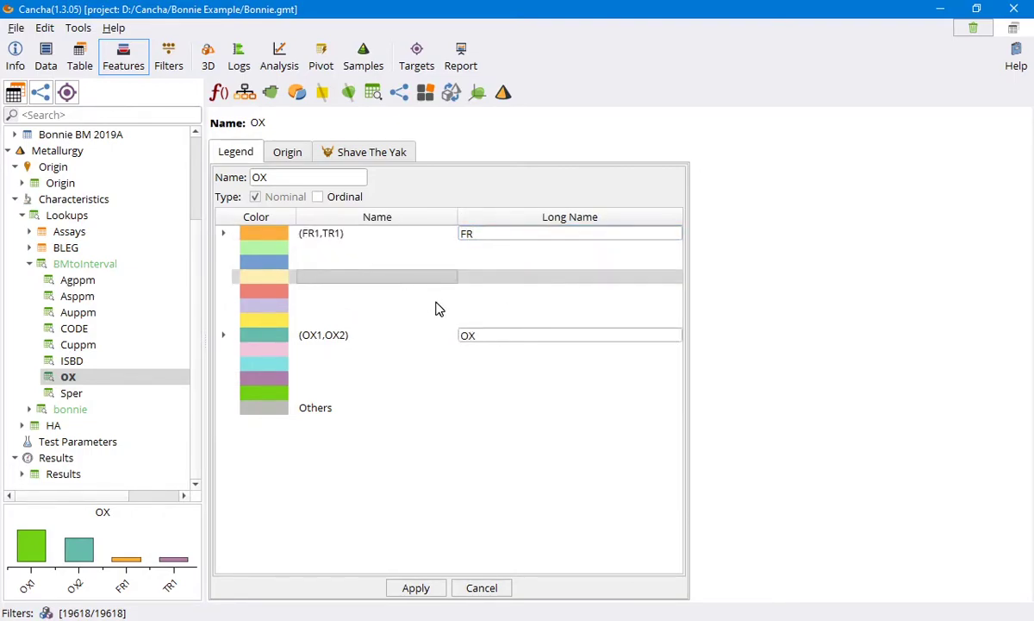
click(412, 587)
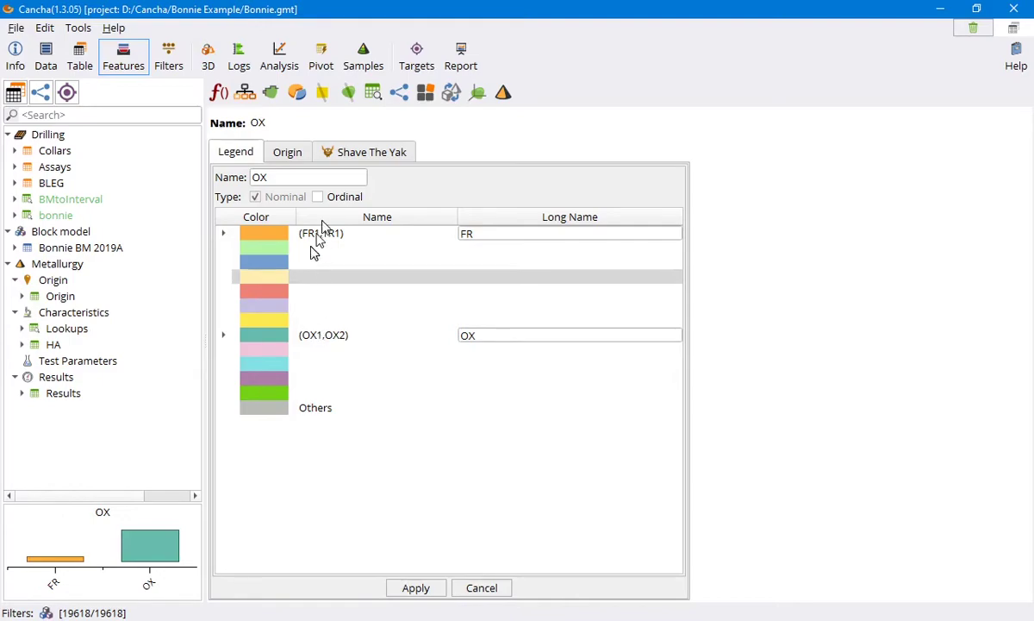
Try assigning the (OX1,OX2) group to the light green and blue legend colours
drag(296, 337, 307, 252)
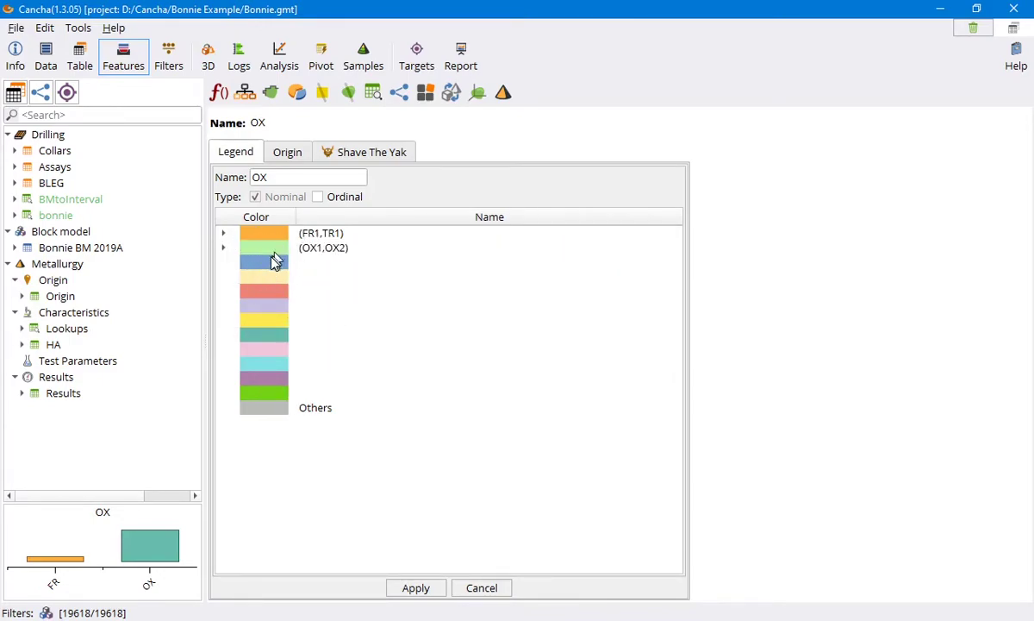
drag(313, 250, 315, 269)
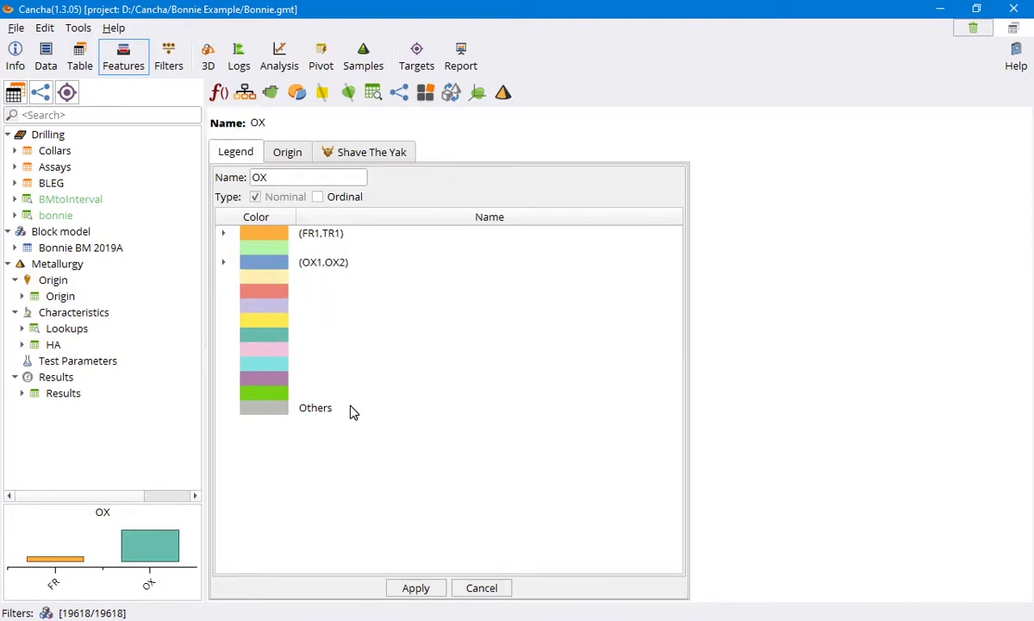
Return to the statistics table grouped by OX and shrink it to fit the two merged classes
click(279, 54)
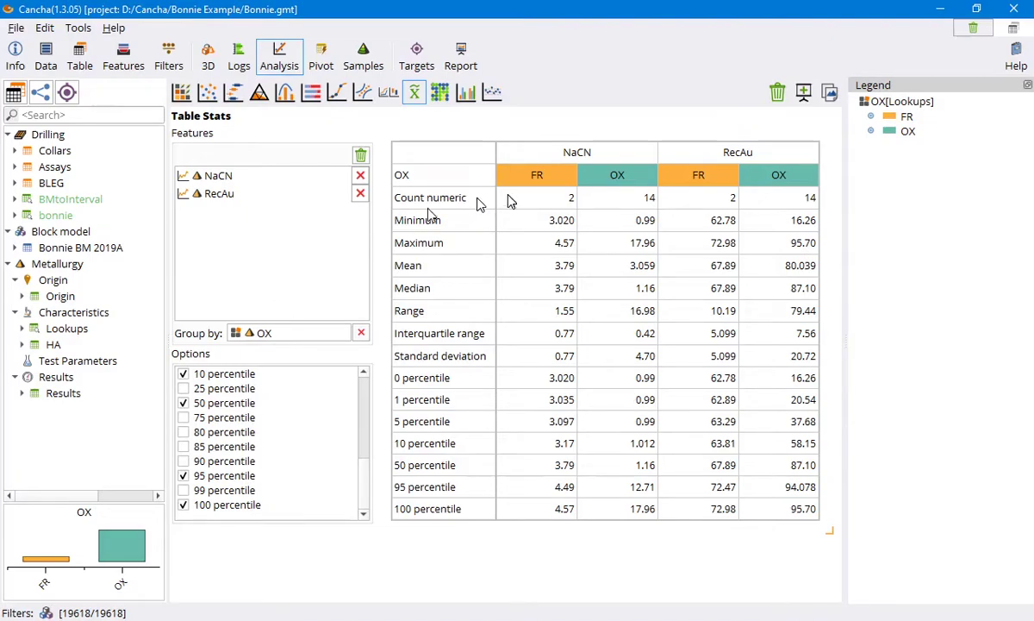
drag(828, 528, 752, 455)
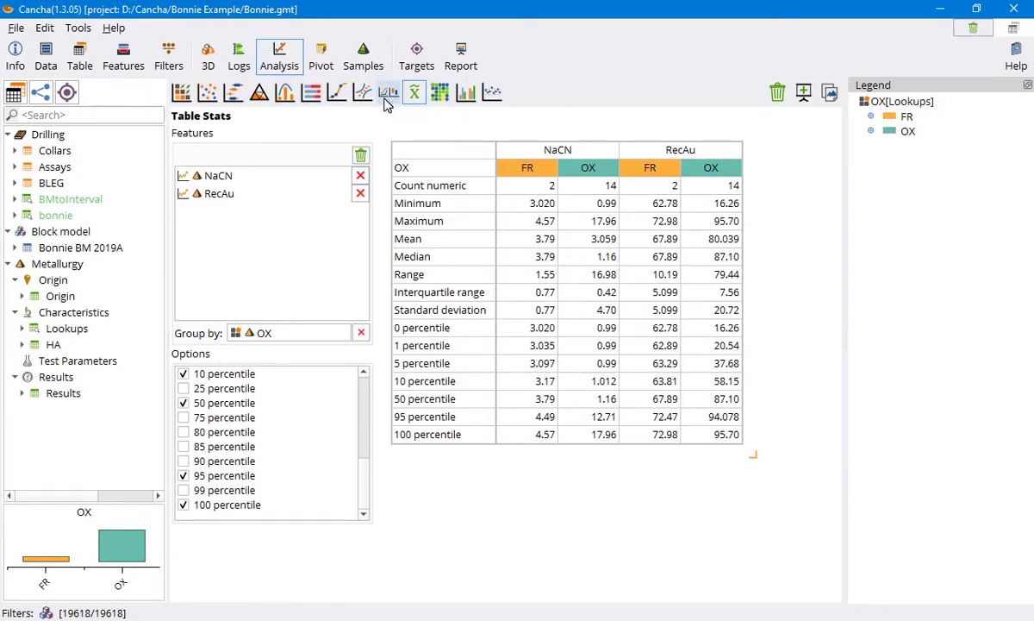
Start a new target analysis and set RecAu from the Results table as the target feature
click(414, 57)
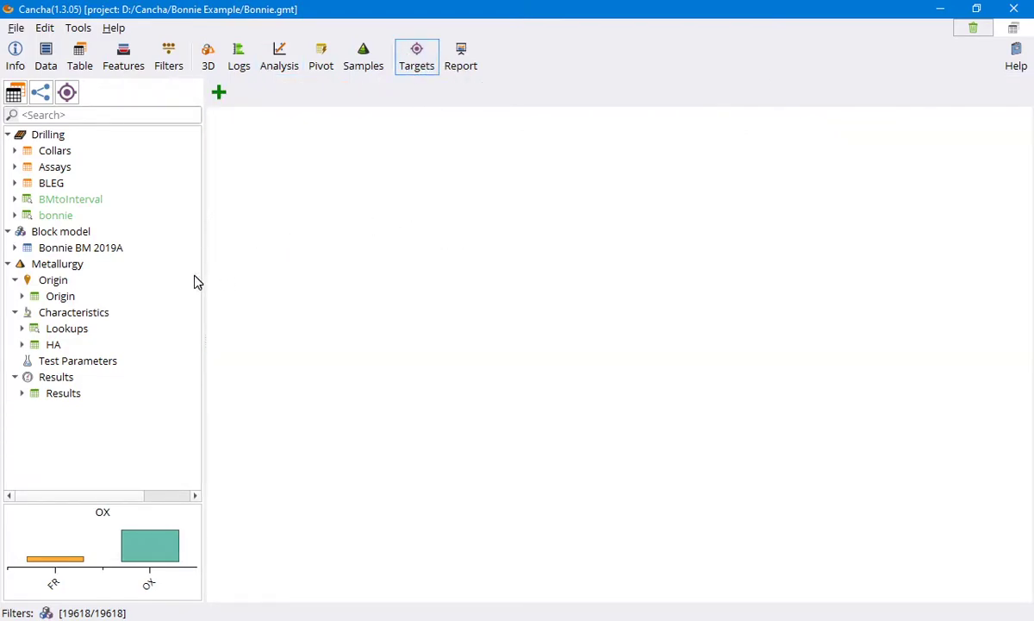
drag(200, 314, 161, 315)
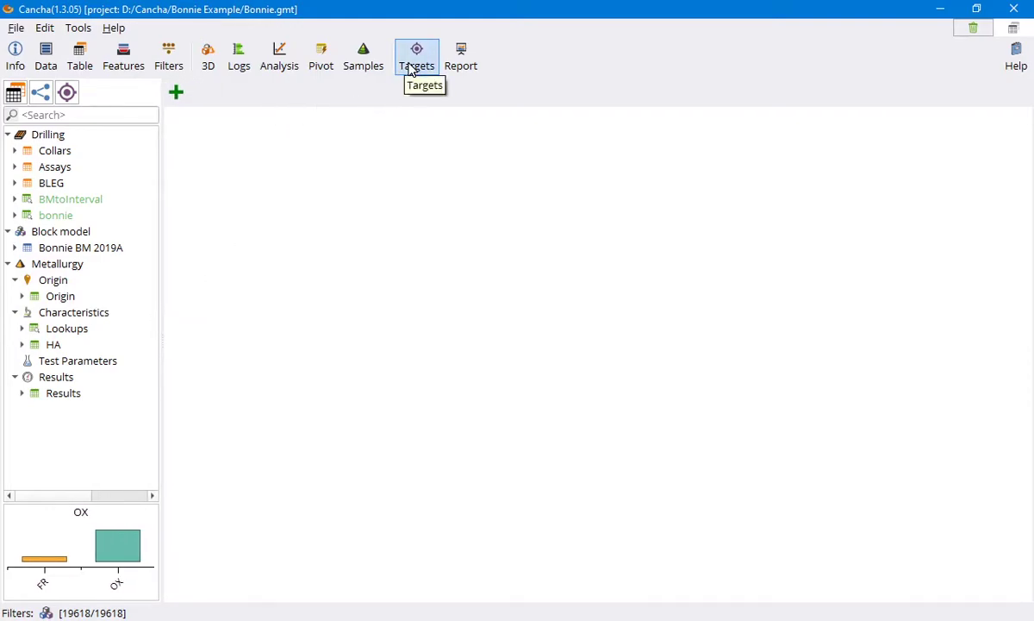
double_click(32, 394)
click(175, 93)
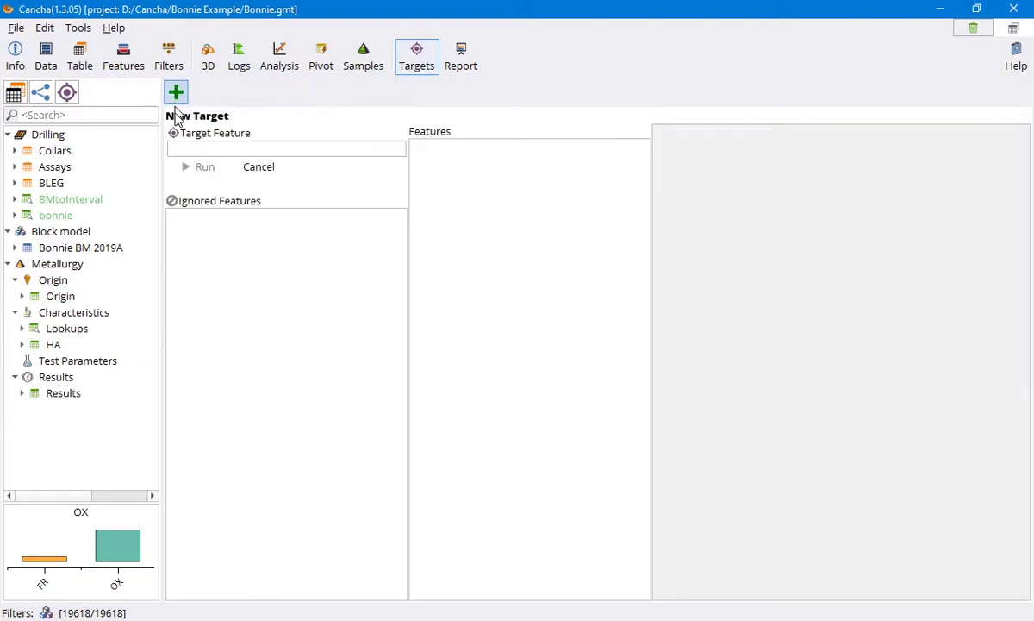
double_click(53, 395)
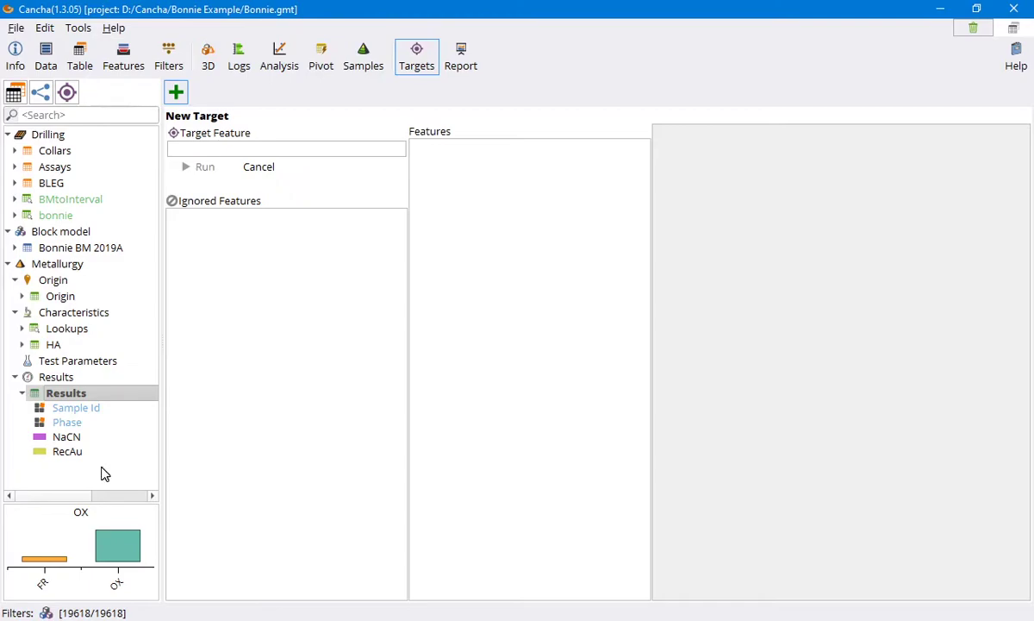
drag(71, 462, 260, 160)
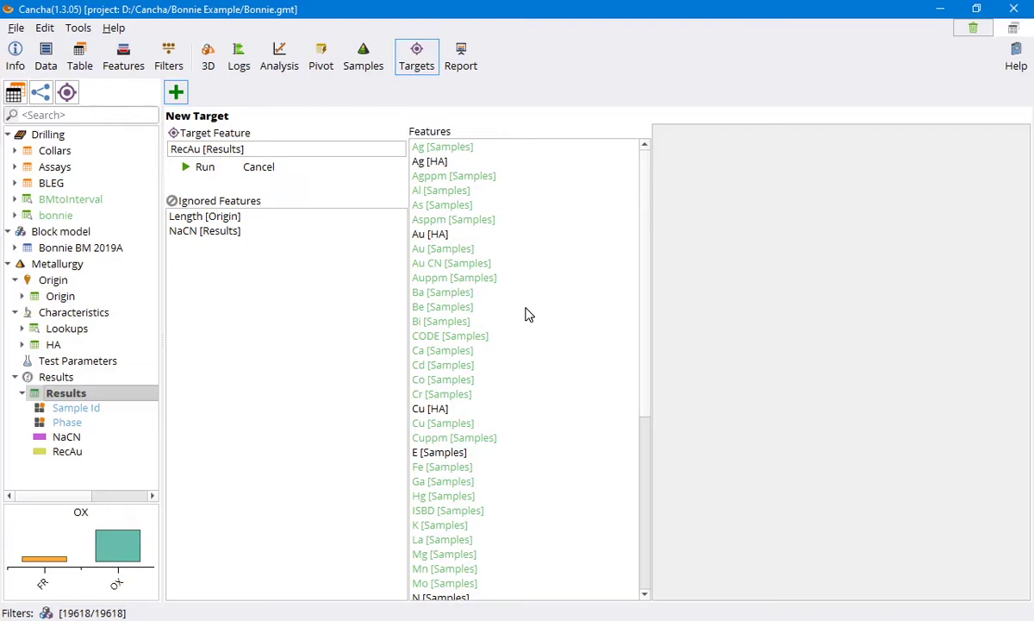
Review the candidate predictor features for RecAu and run the target analysis
scroll(525, 324, down, 3)
scroll(524, 323, up, 3)
scroll(504, 525, down, 4)
scroll(523, 522, up, 4)
scroll(488, 423, down, 3)
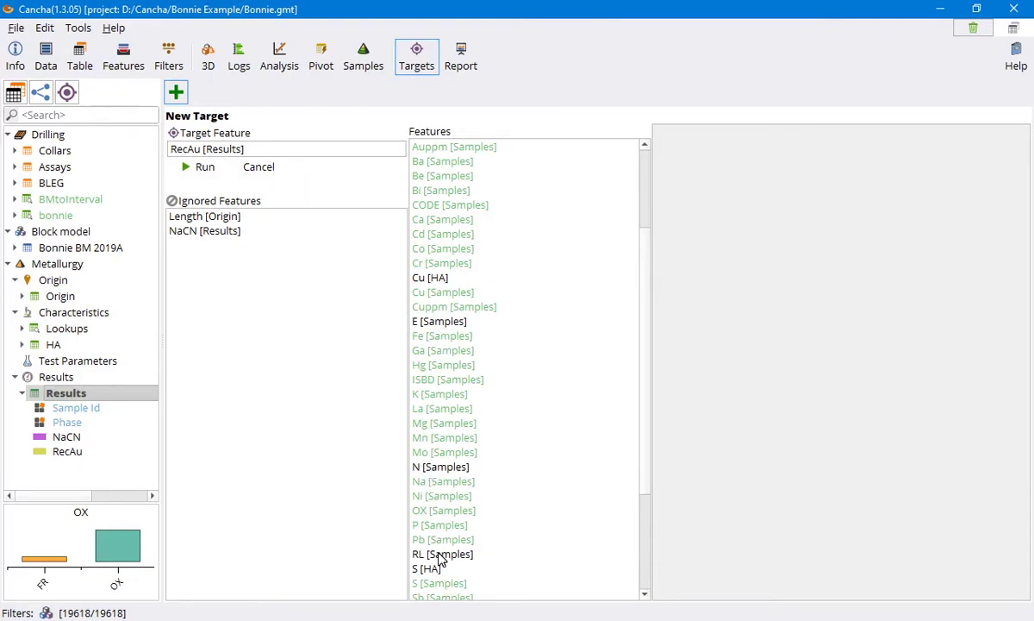
scroll(442, 559, down, 2)
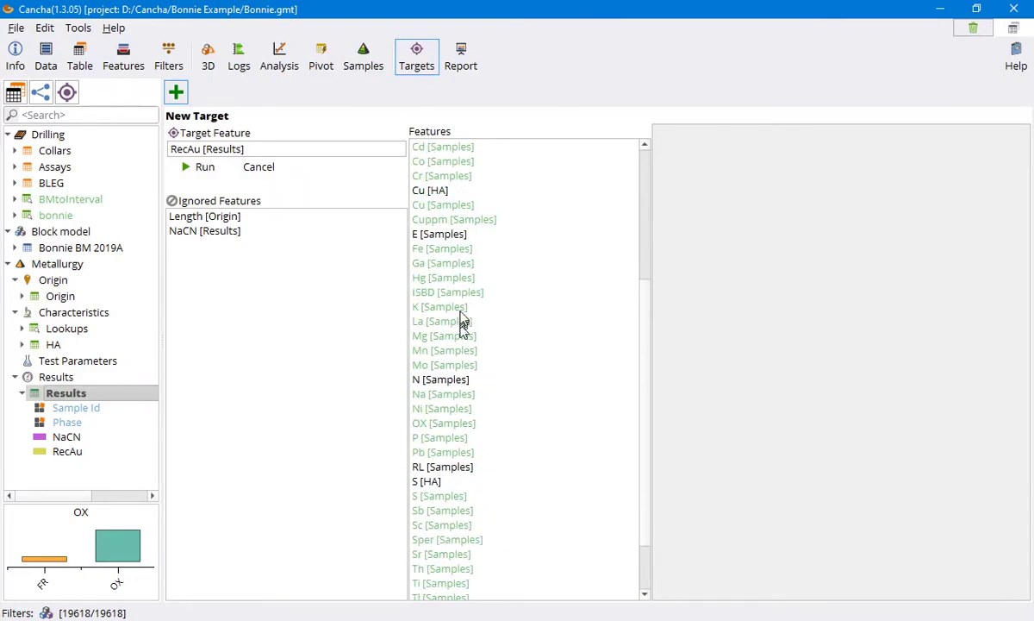
scroll(445, 293, up, 5)
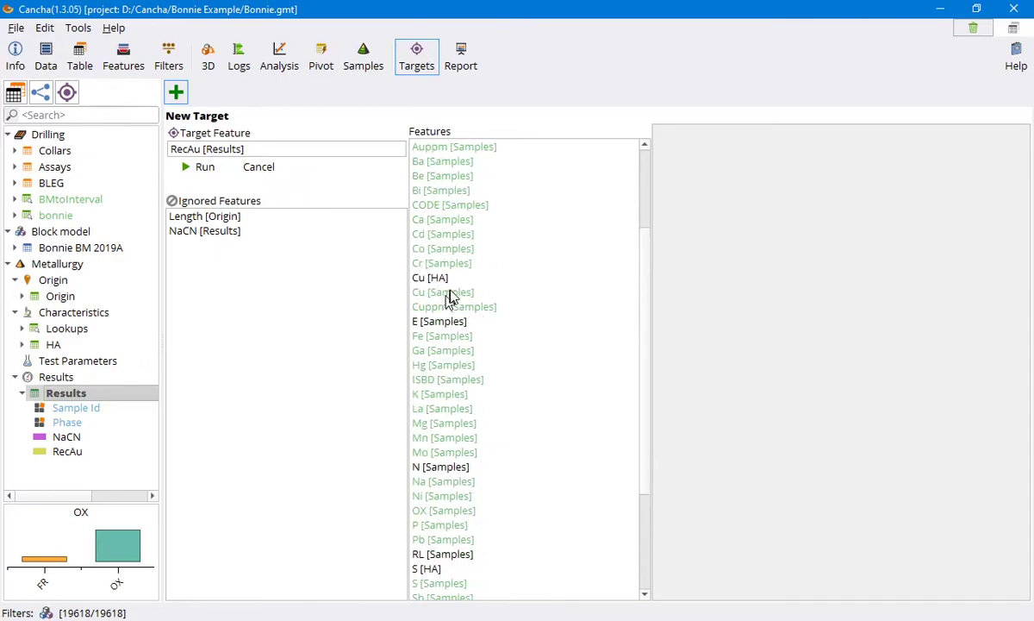
click(185, 169)
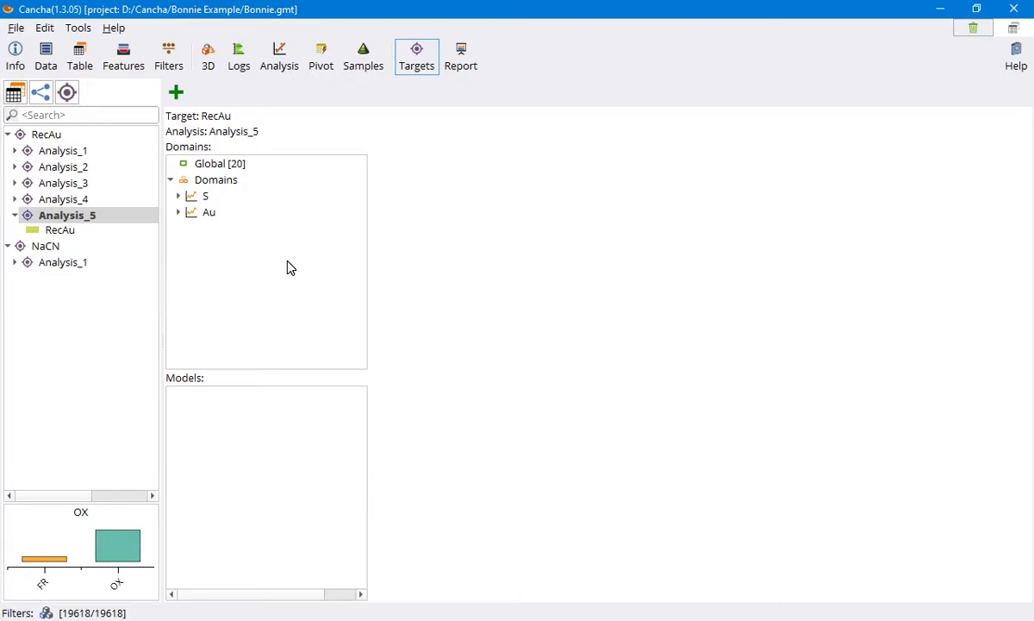
Examine the Global RecAu model, followed by the S domain statistics, box plots and recommended models
click(231, 165)
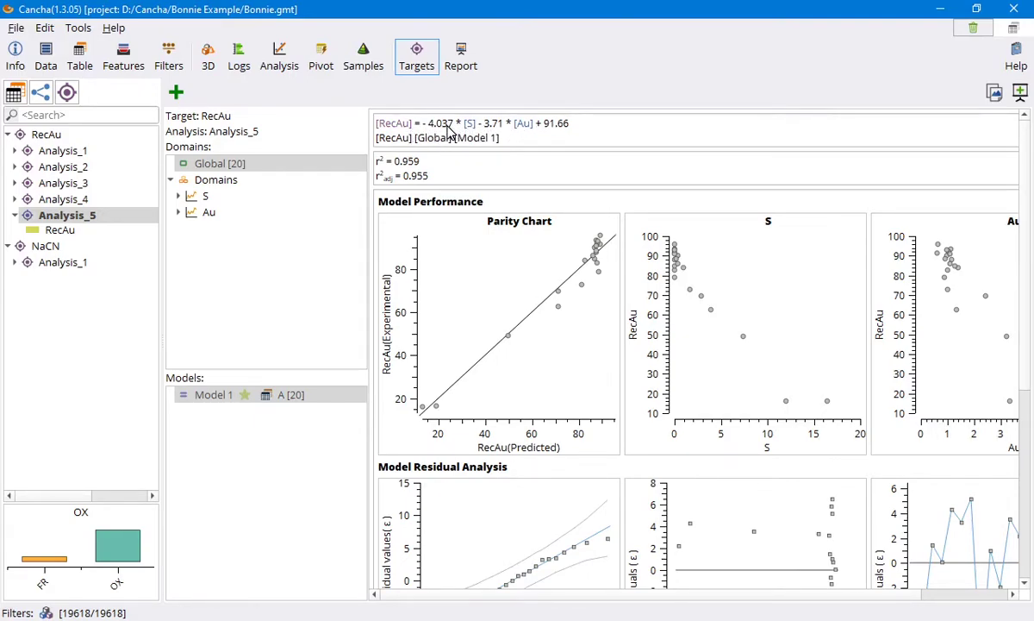
click(218, 197)
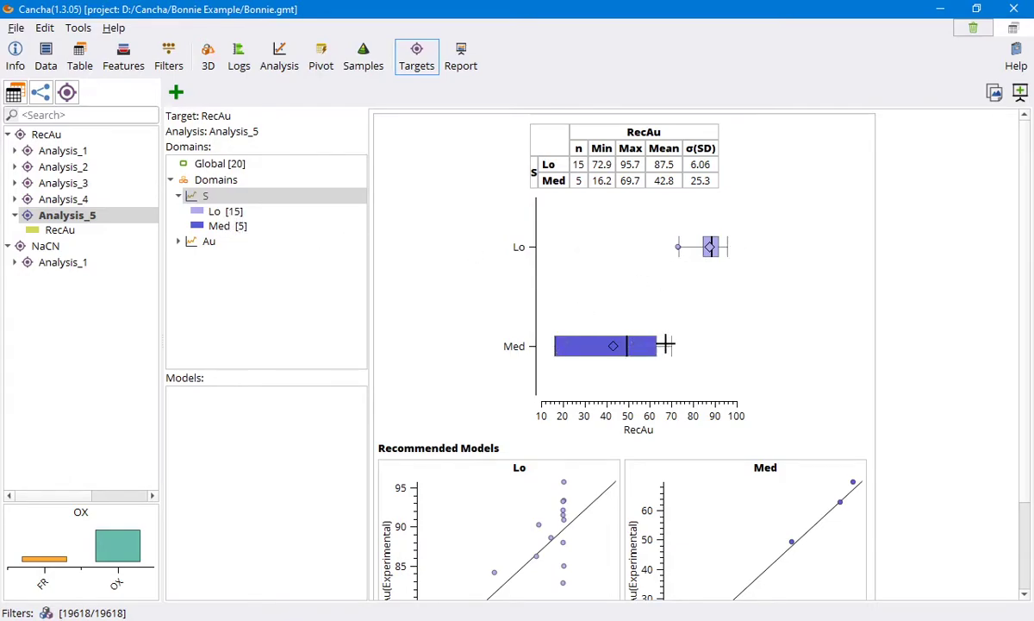
scroll(664, 343, down, 3)
scroll(665, 342, up, 3)
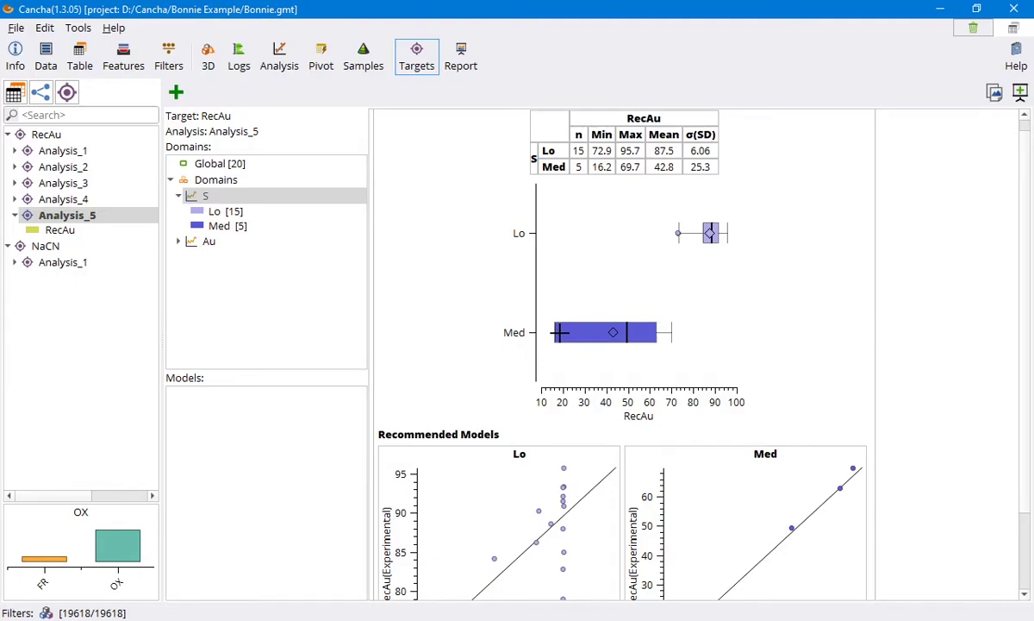
Compare the RecAu regression models of the Med and Lo domains under S
click(245, 226)
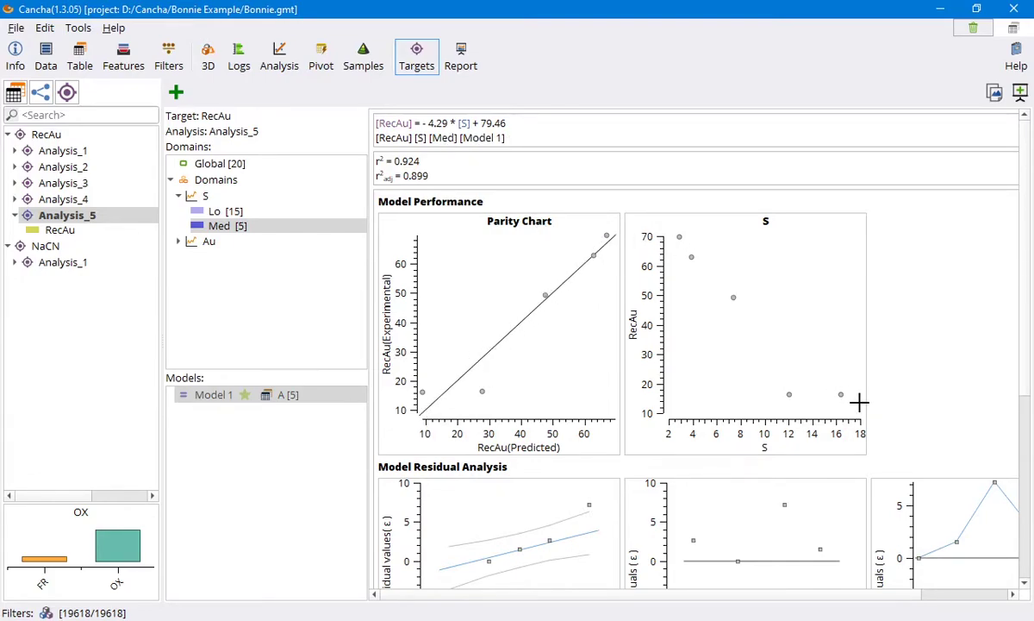
click(222, 211)
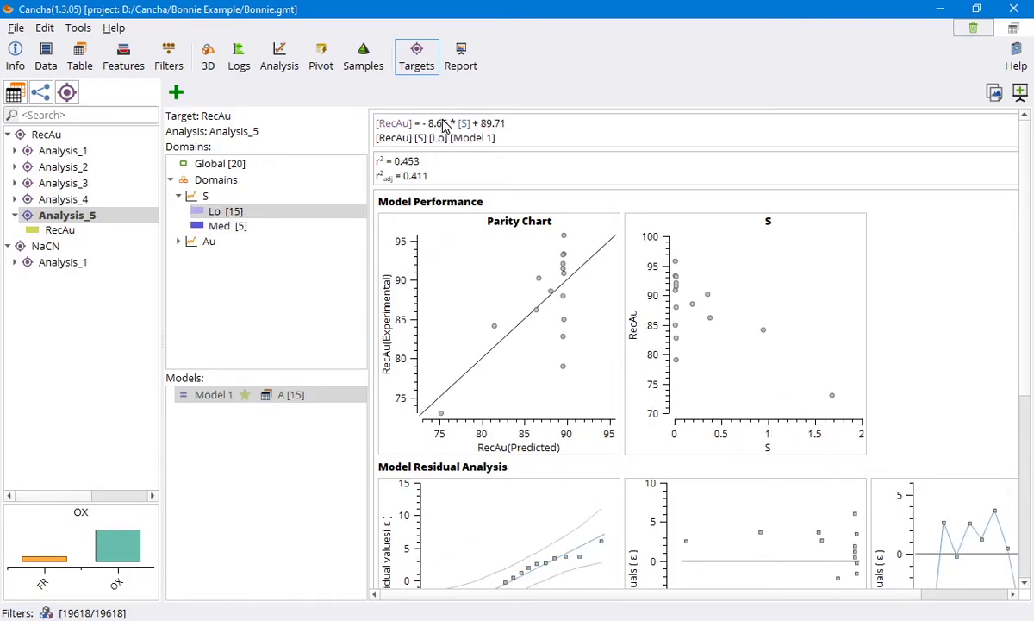
click(221, 226)
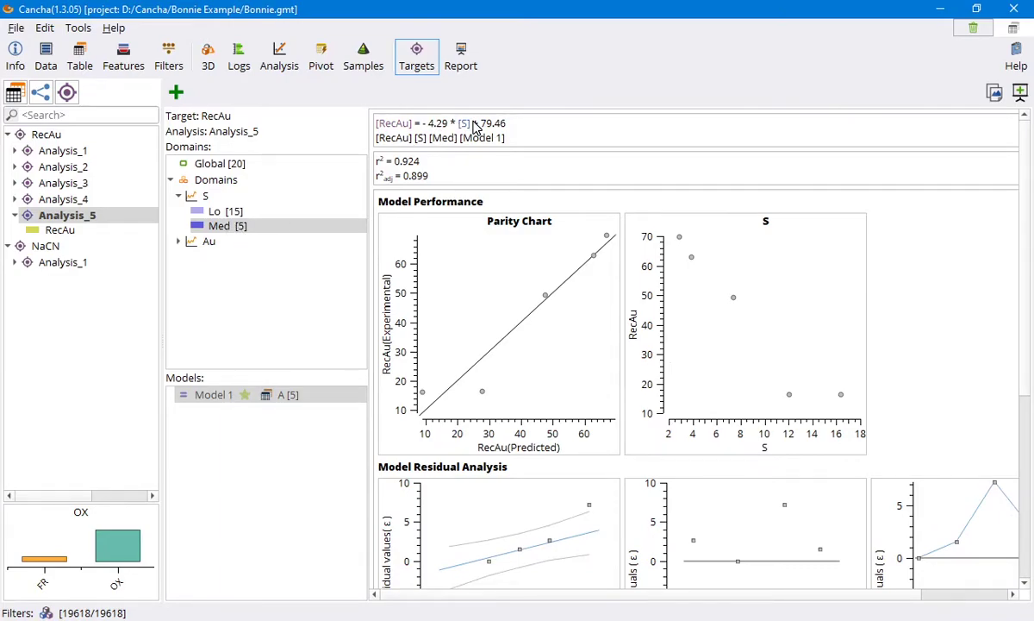
Examine the Global model's performance charts, residual analysis and ANOVA regression table
click(222, 163)
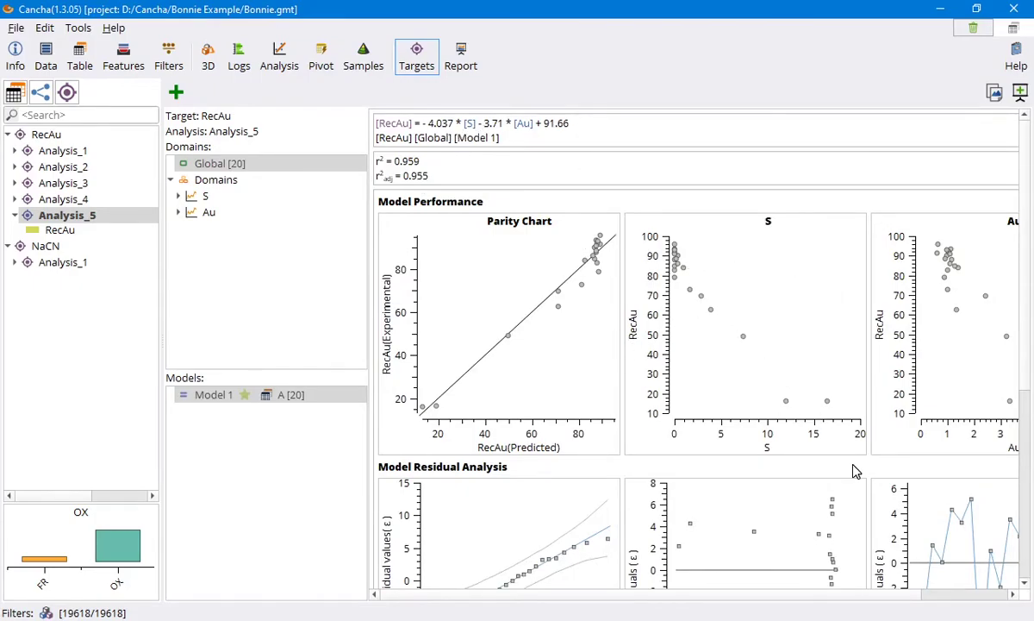
scroll(724, 353, down, 3)
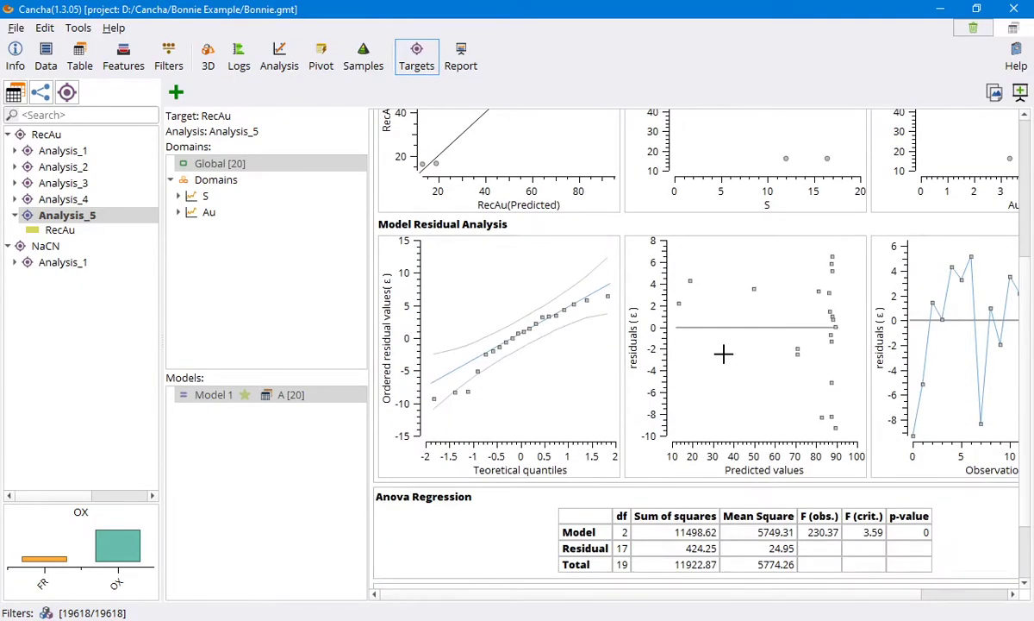
scroll(724, 353, down, 2)
scroll(722, 353, up, 4)
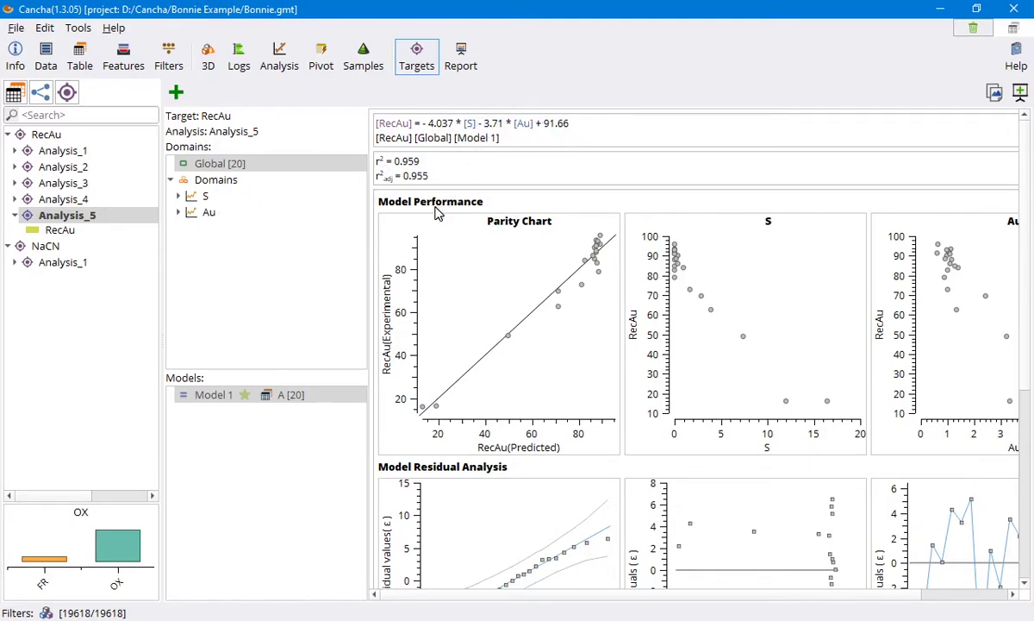
Open the Global ranking summary and compare the Curve Model 4 equation with the recommended Model 1
click(267, 395)
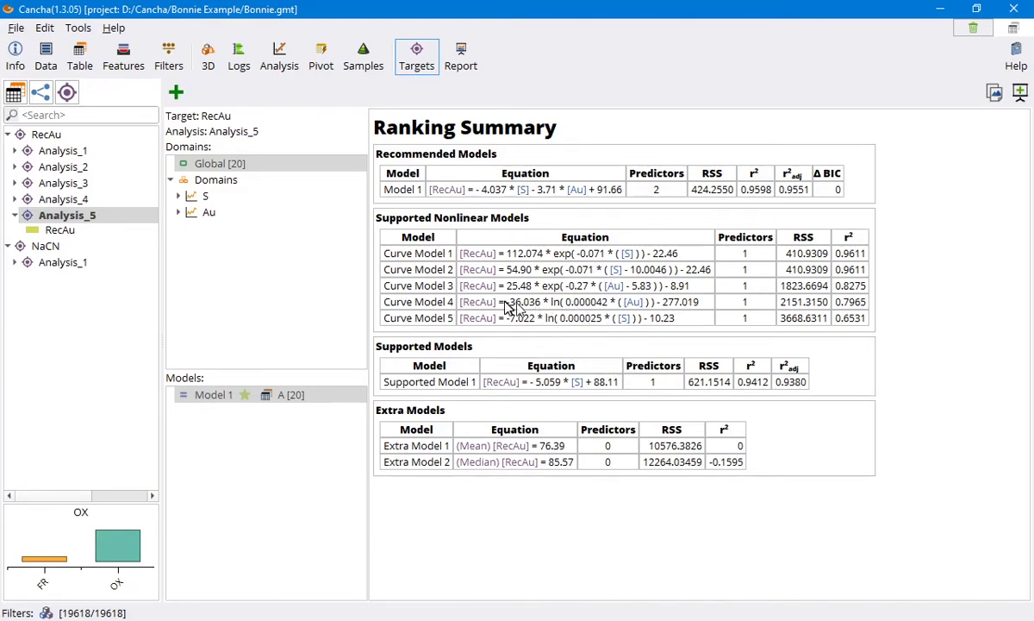
drag(462, 301, 698, 308)
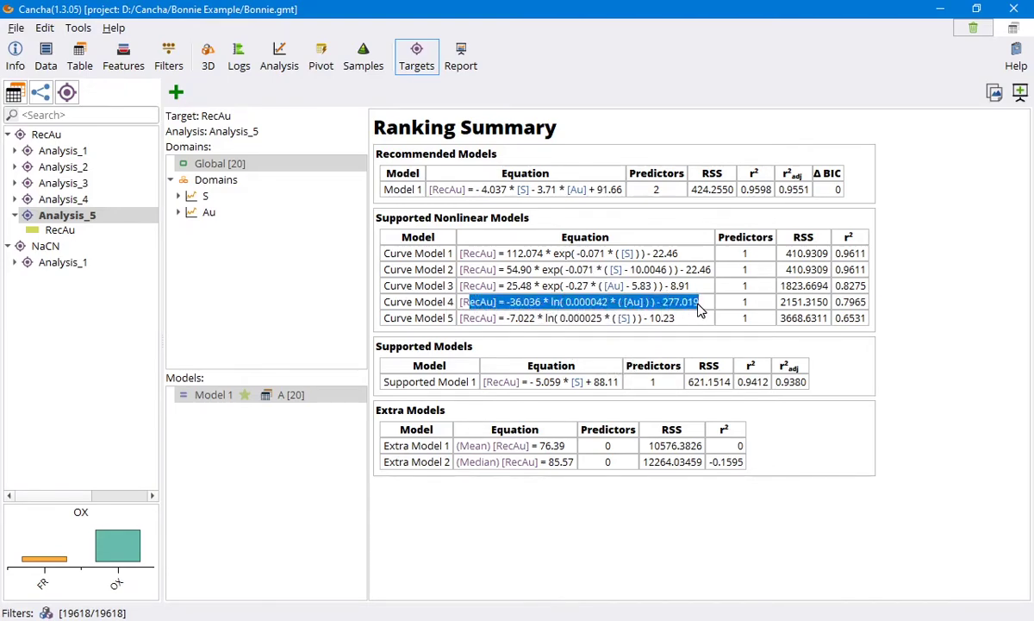
click(558, 399)
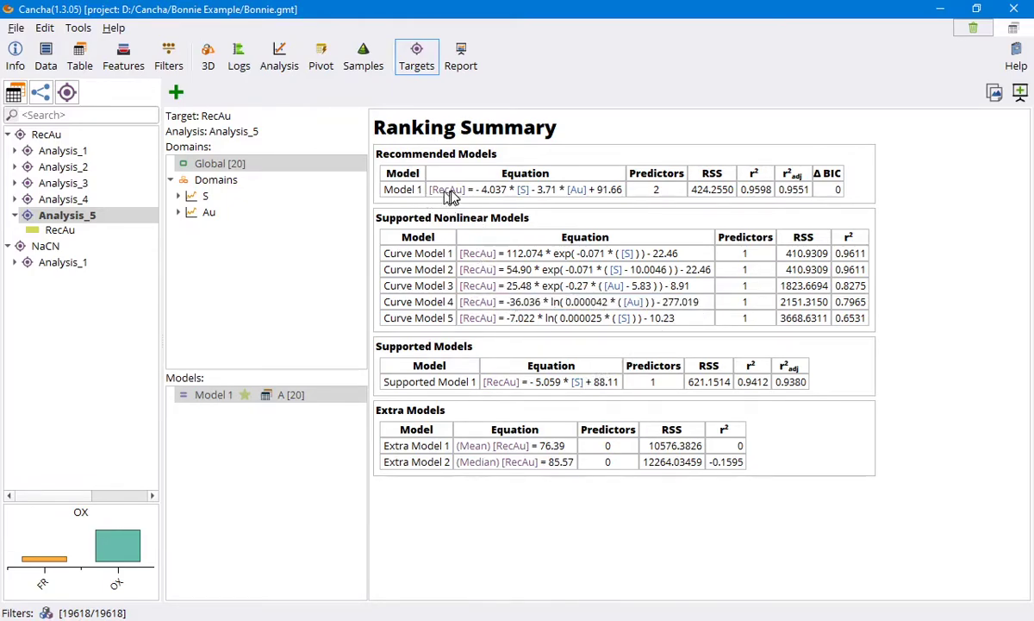
drag(470, 190, 597, 188)
click(822, 188)
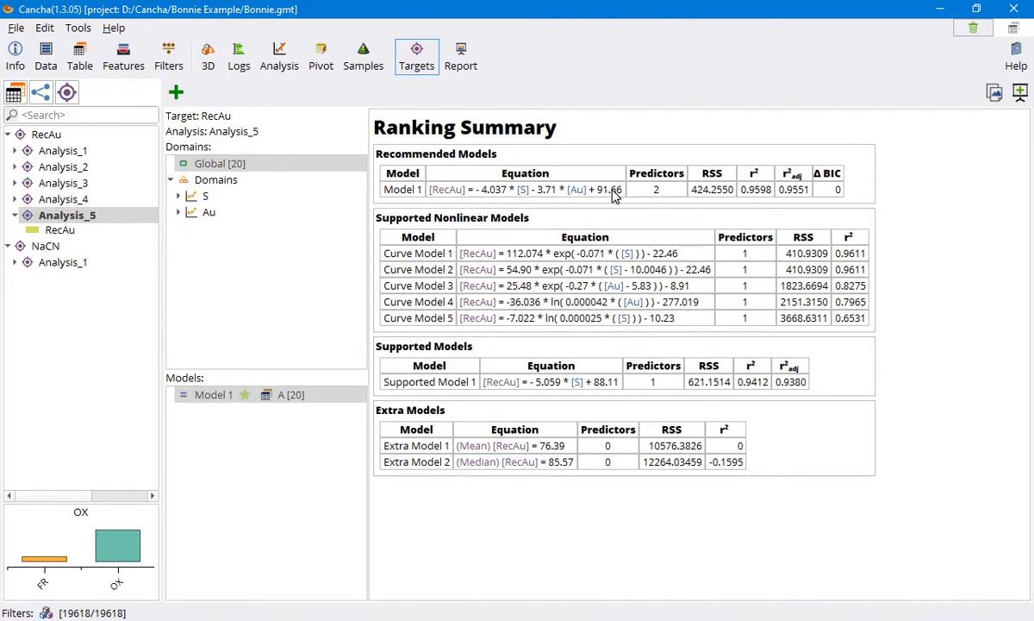
Revisit the report page, the OX statistics table and the drill hole logs, finishing on the 3D view
click(459, 67)
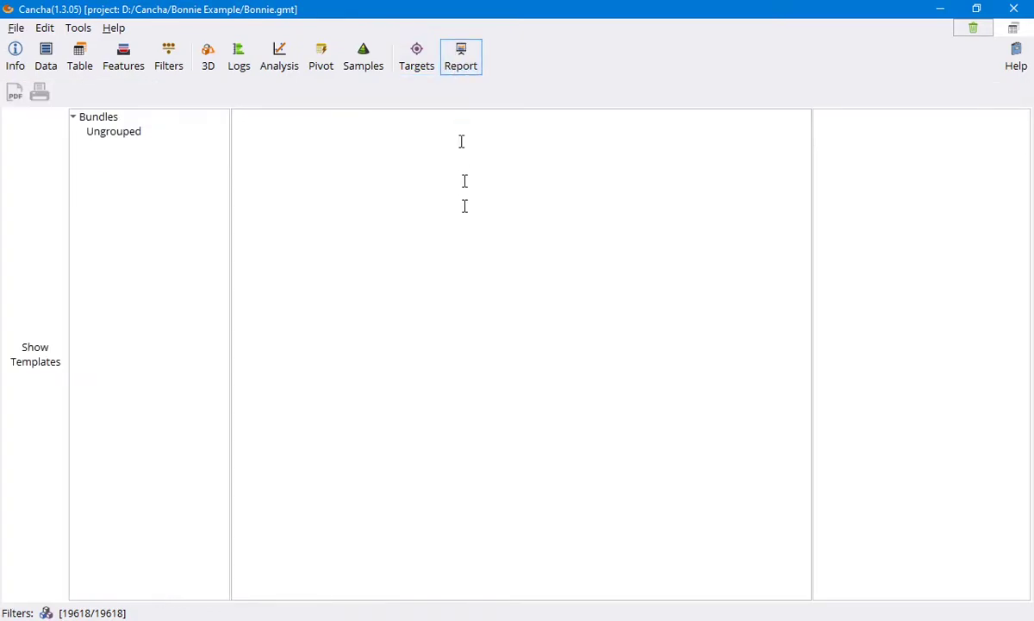
click(279, 65)
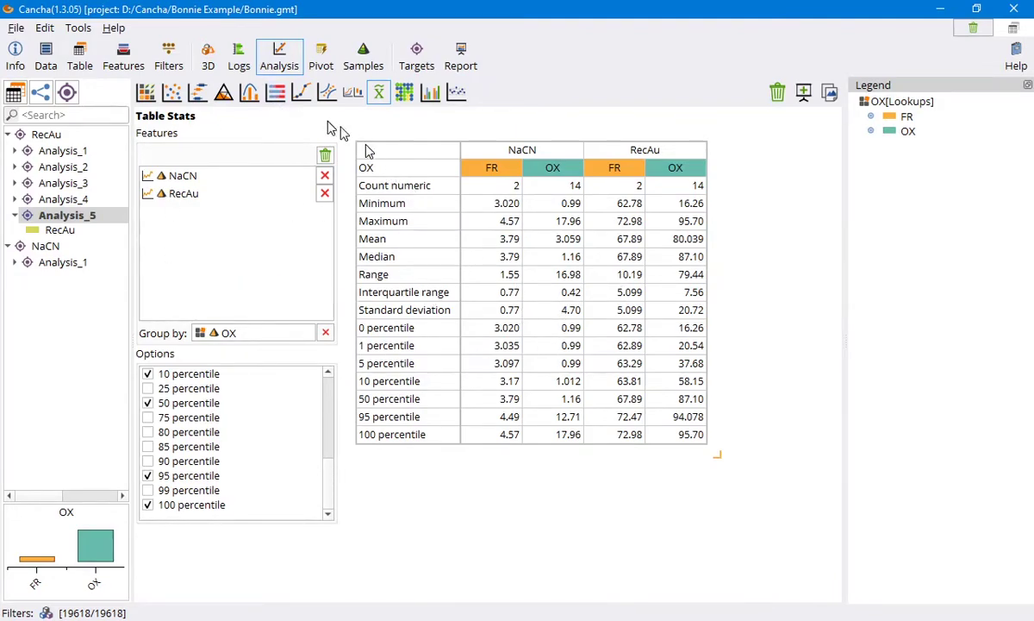
click(212, 59)
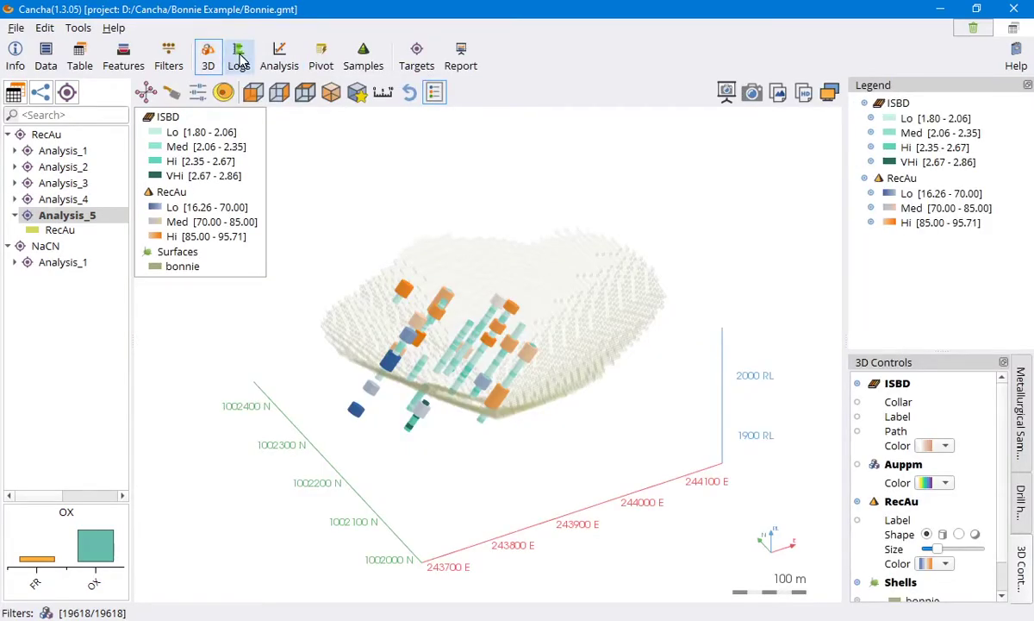
click(241, 58)
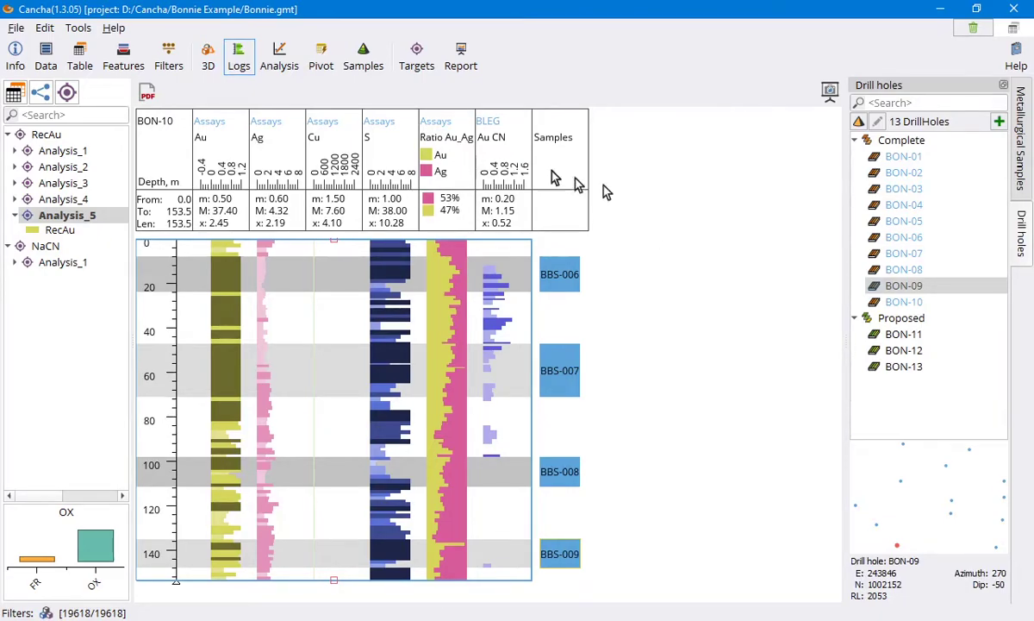
click(207, 57)
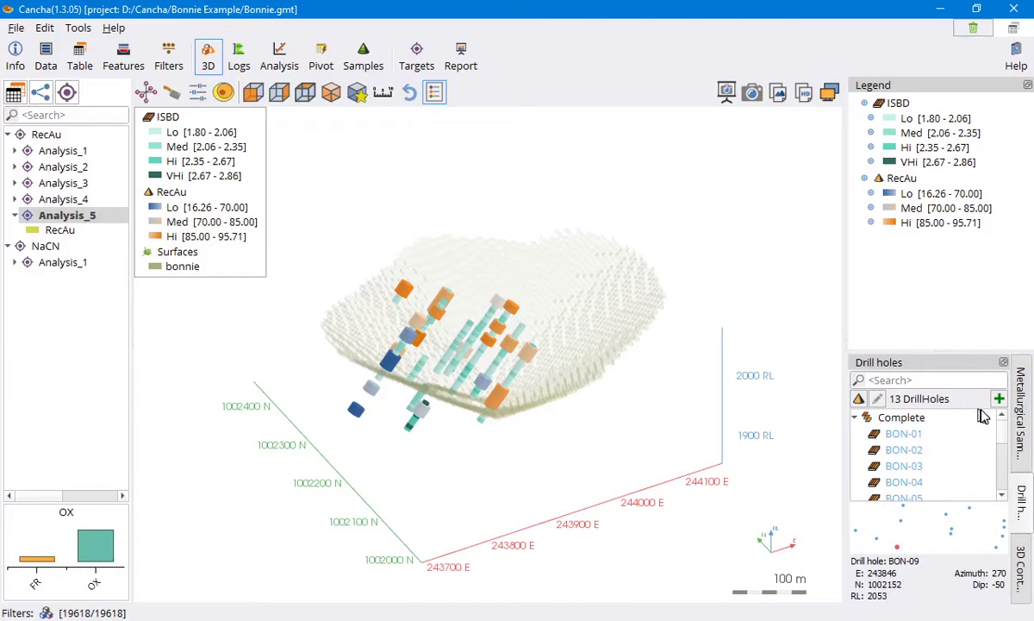
Show the block model coloured by Auppm in the 3D view through the 3D display settings
click(1022, 569)
scroll(956, 541, down, 1)
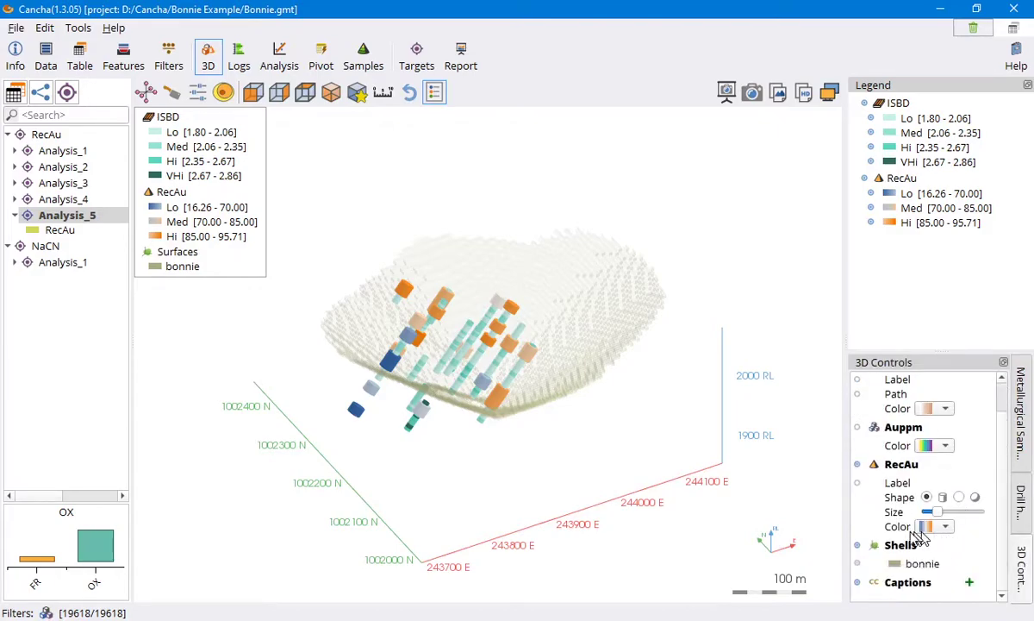
click(858, 429)
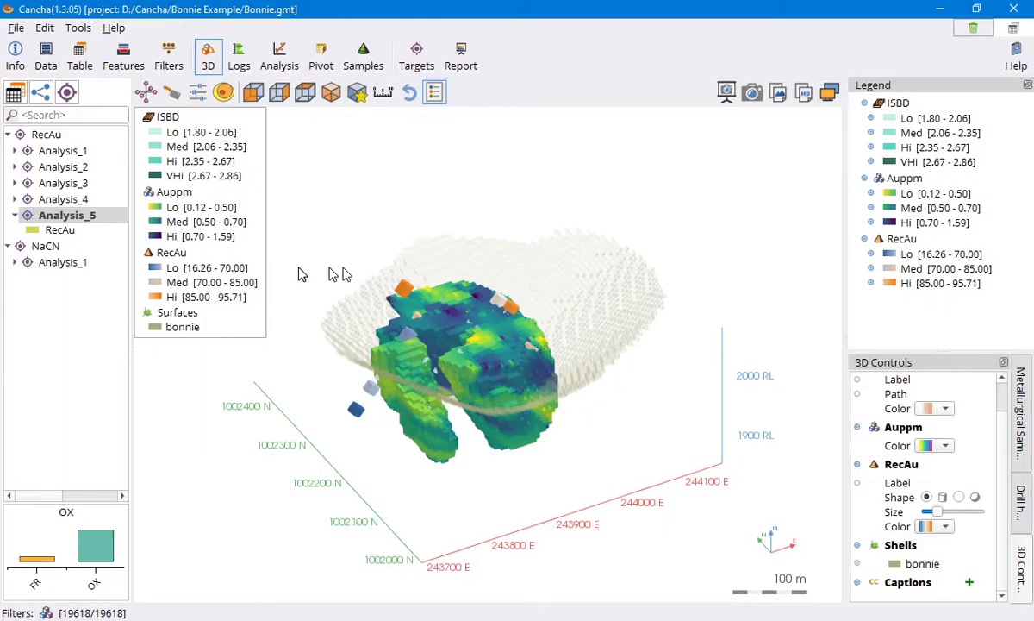
Expand the Bonnie BM 2019A block model and colour the 3D blocks by Sper to inspect the sulphur distribution
click(15, 94)
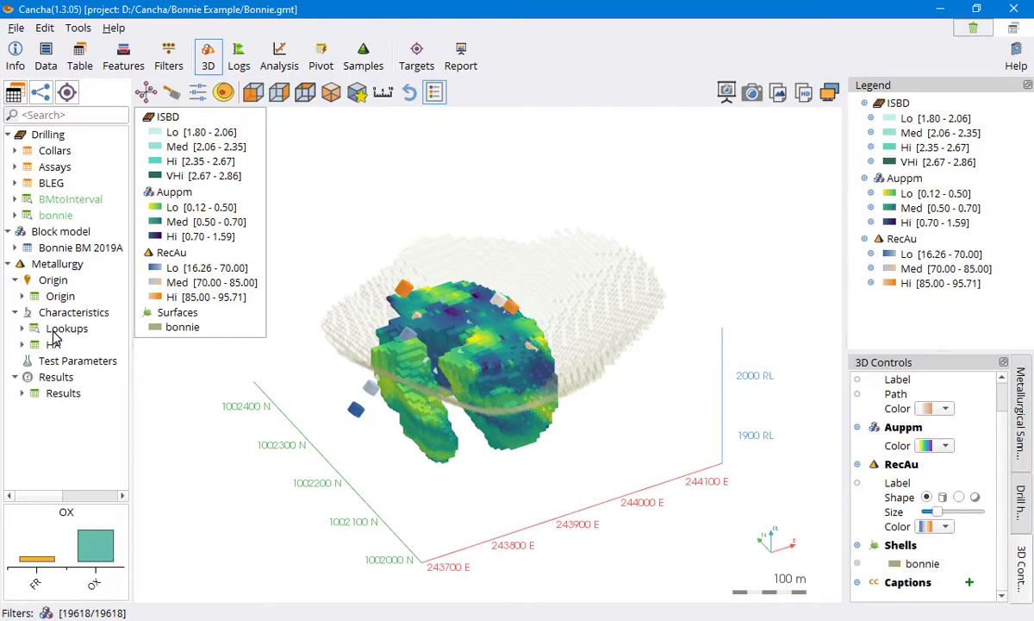
double_click(50, 247)
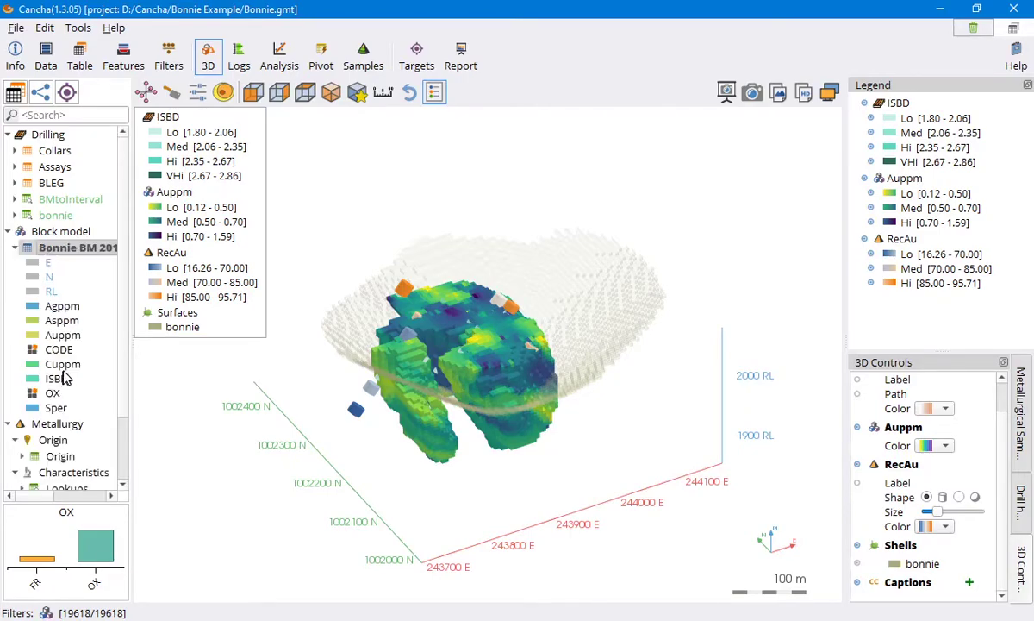
click(57, 407)
drag(517, 397, 535, 347)
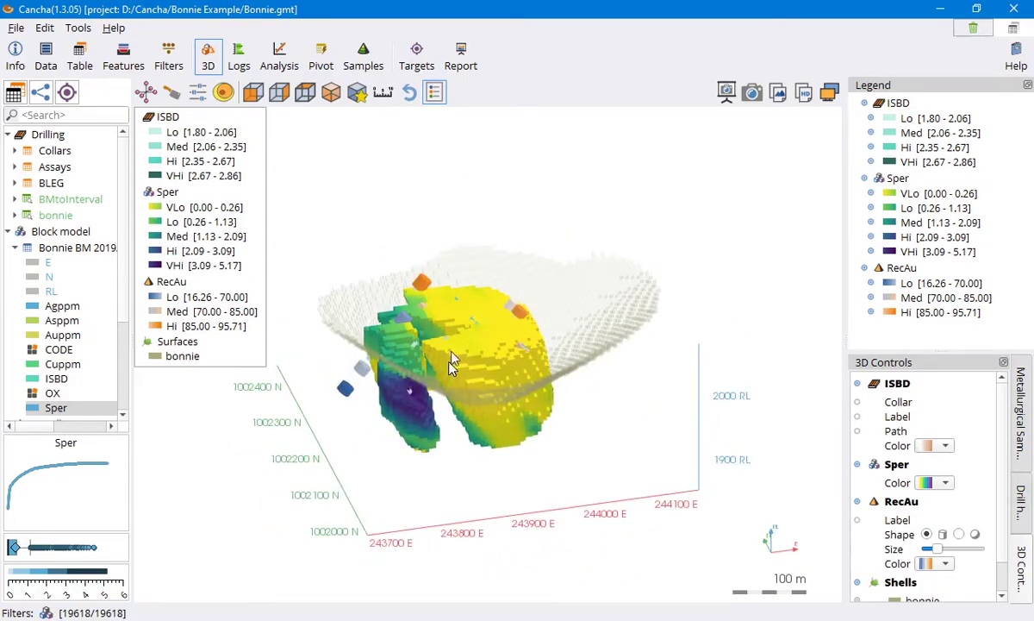
Slice the block model in plan view, setting the RL section to 2006.5 m for Sper and 1968.5 m for Auppm
click(198, 96)
drag(593, 374, 326, 409)
click(304, 92)
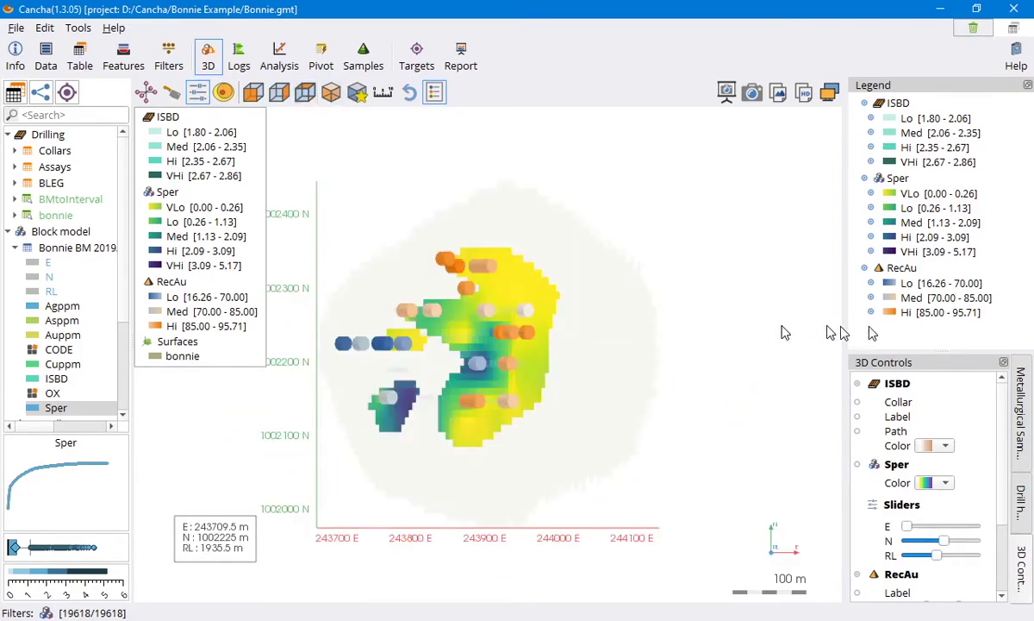
drag(938, 556, 964, 550)
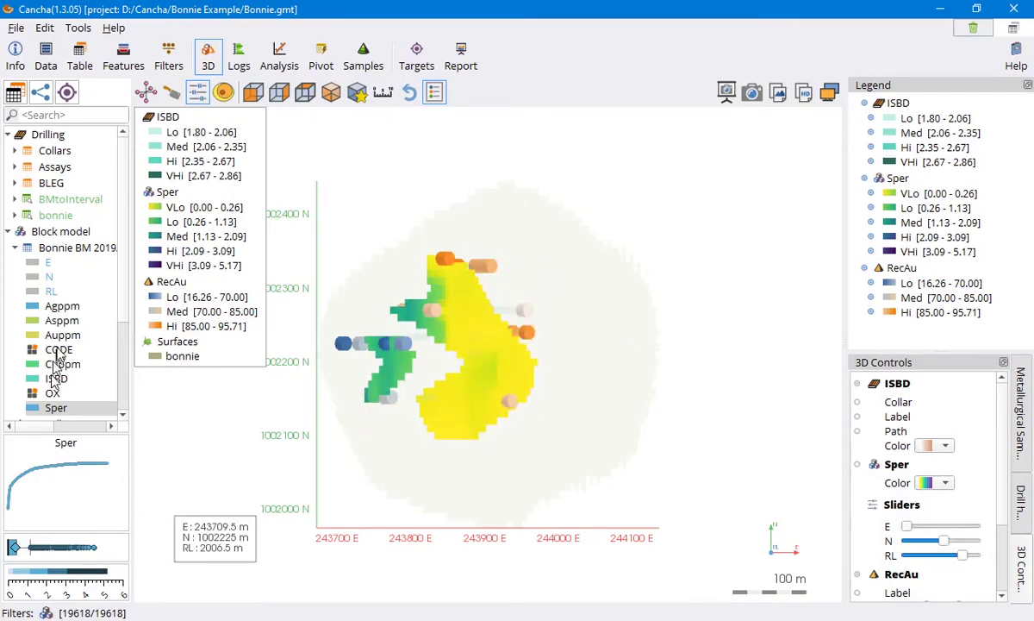
click(62, 334)
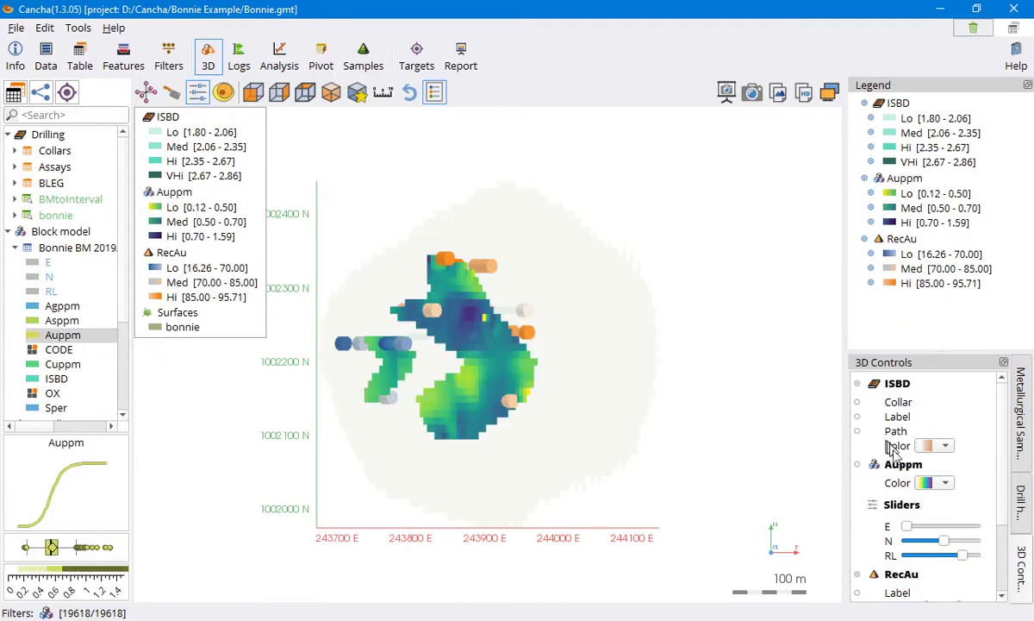
drag(966, 559, 948, 559)
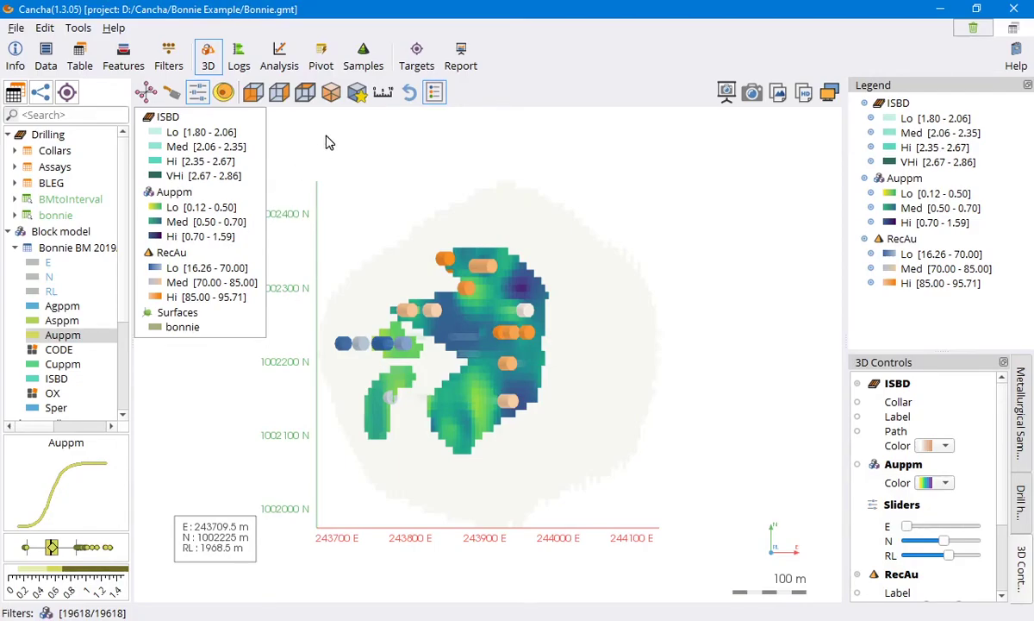
Copy the right-hand side of the recommended Model 1 RecAu equation from the Global ranking summary
click(416, 57)
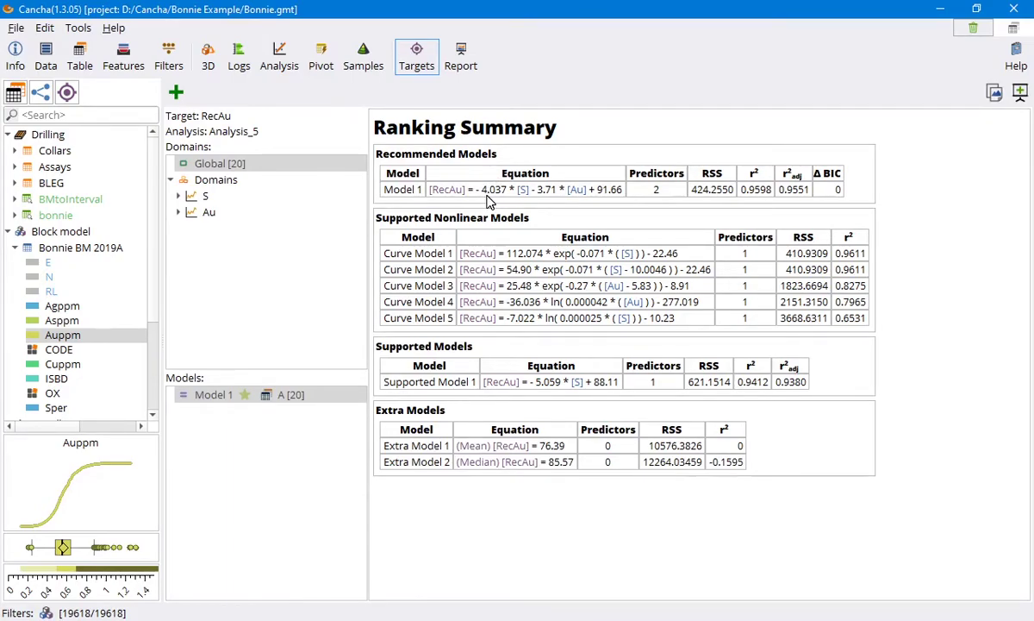
drag(473, 190, 624, 200)
key(ctrl+c)
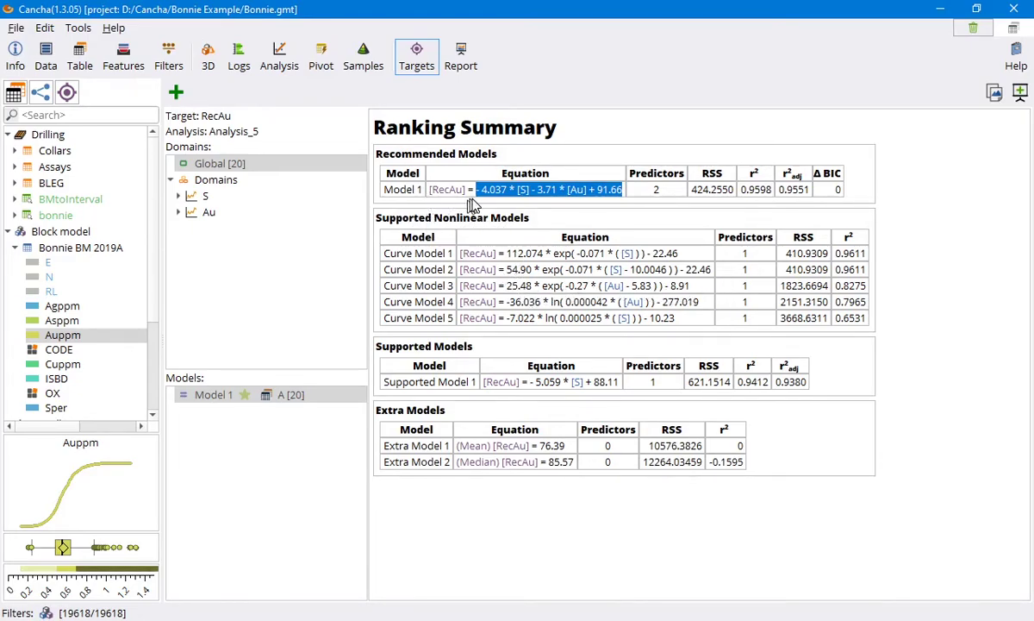
Start a new formula feature on the Bonnie BM 2019A table and name it Au_rec_mod
double_click(66, 249)
right_click(67, 250)
mouse_move(216, 258)
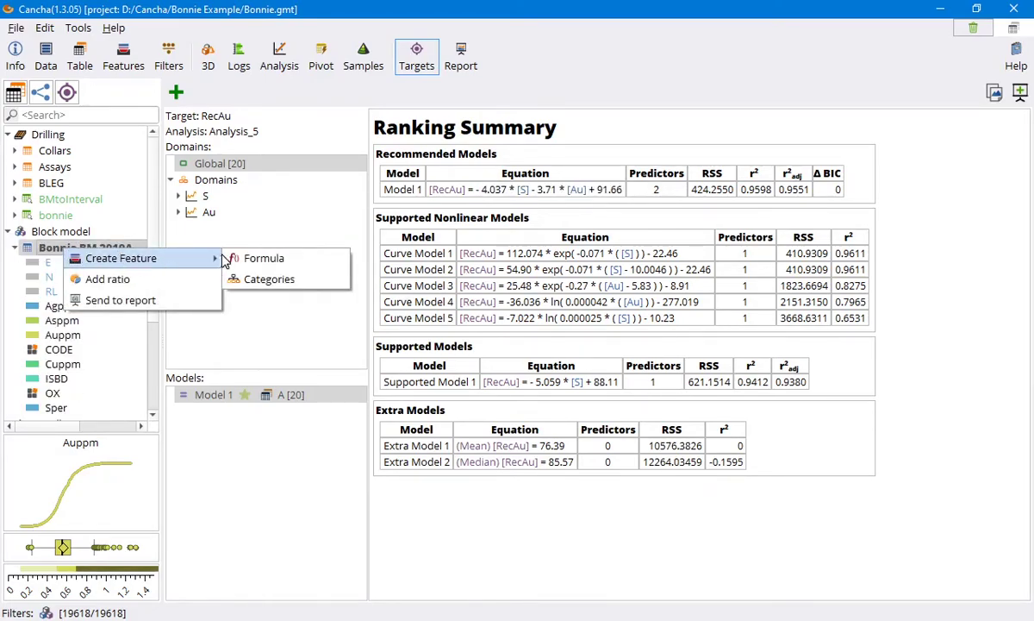
click(265, 259)
click(301, 167)
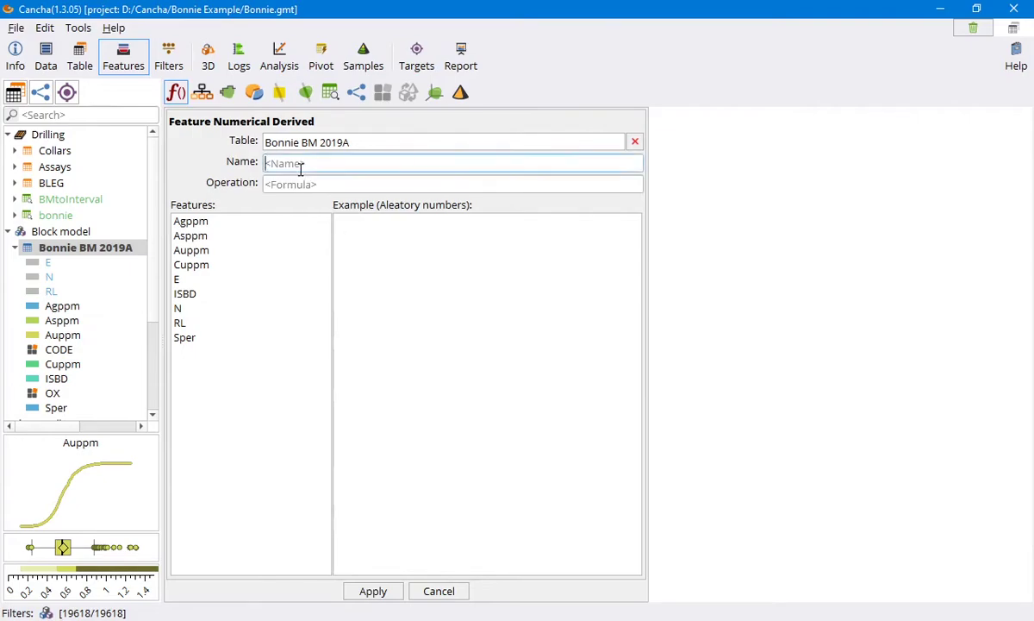
text(Au_rec_mod)
key(Tab)
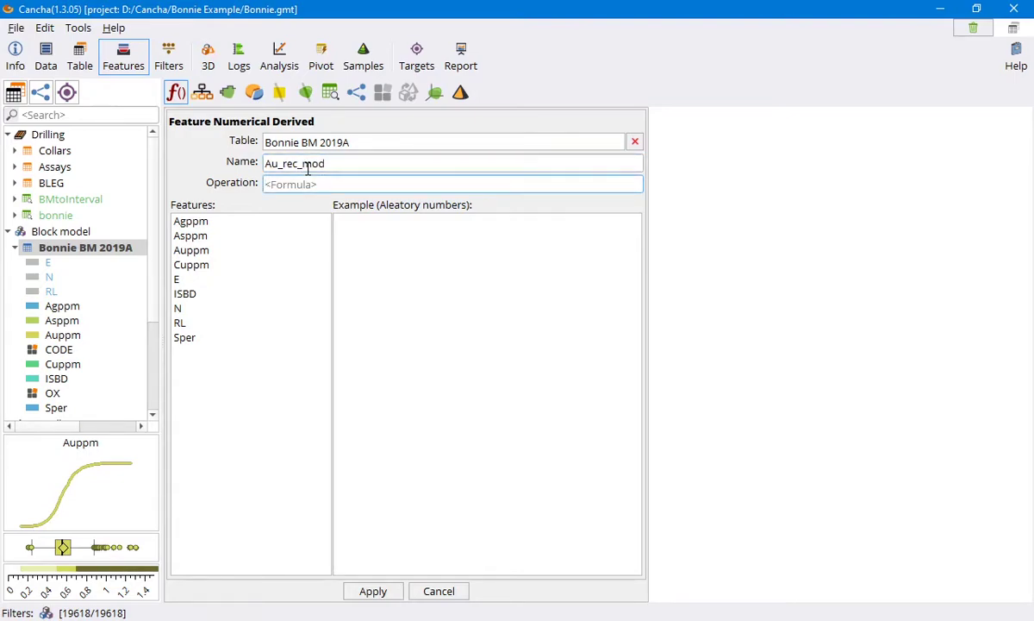
key(ctrl+v)
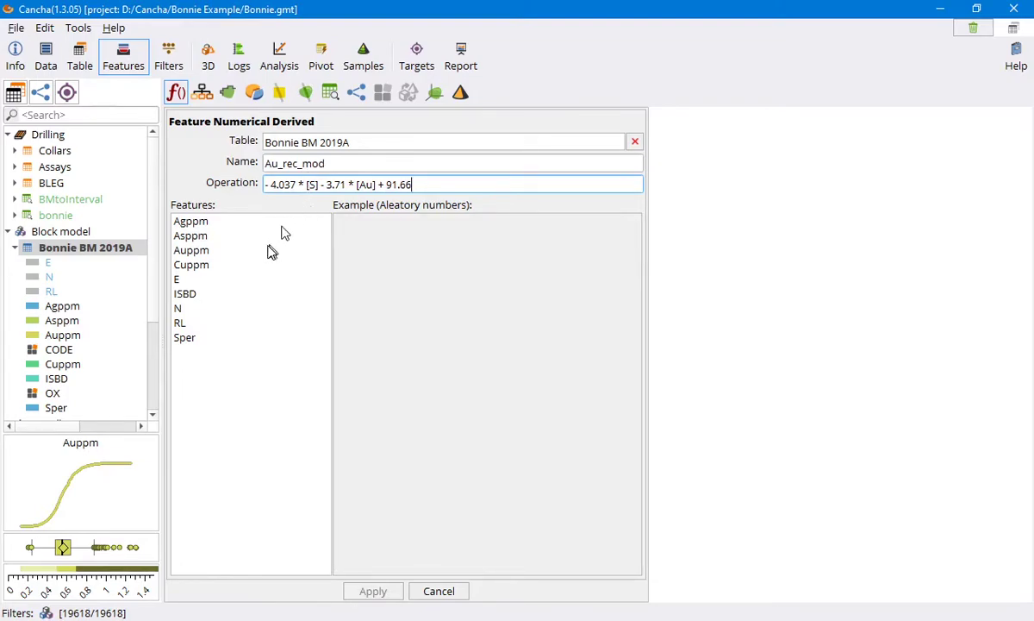
key(BackSpace)
key(BackSpace)
key(BackSpace)
text(sper)
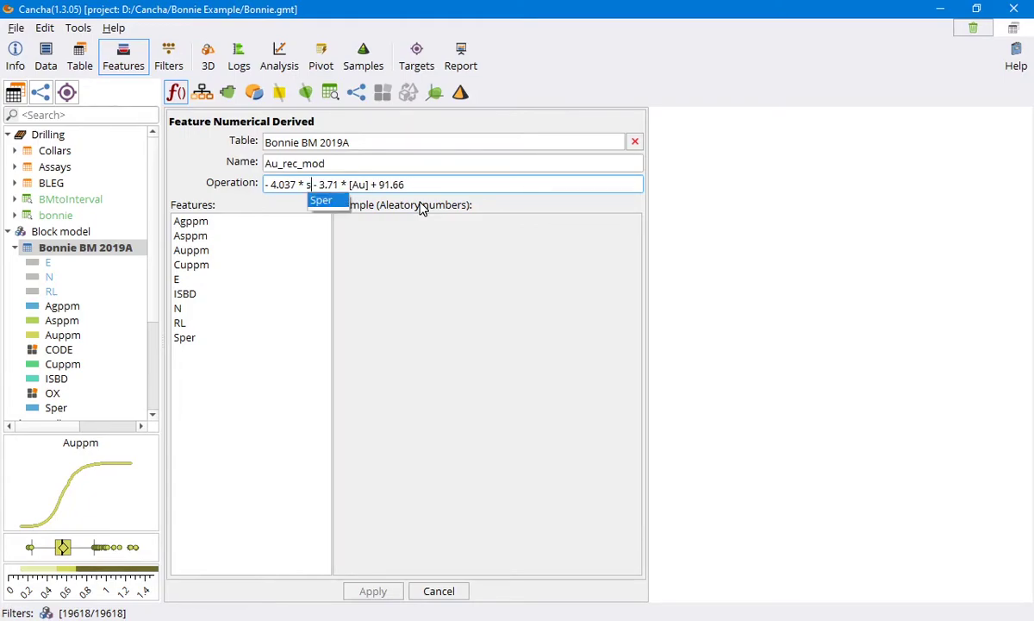
key(Tab)
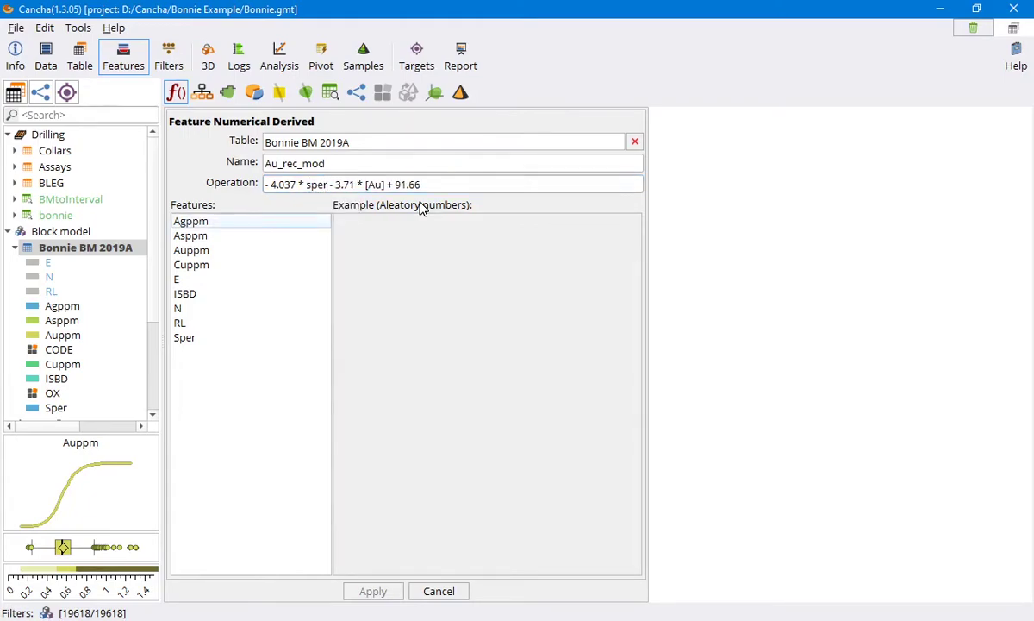
click(330, 184)
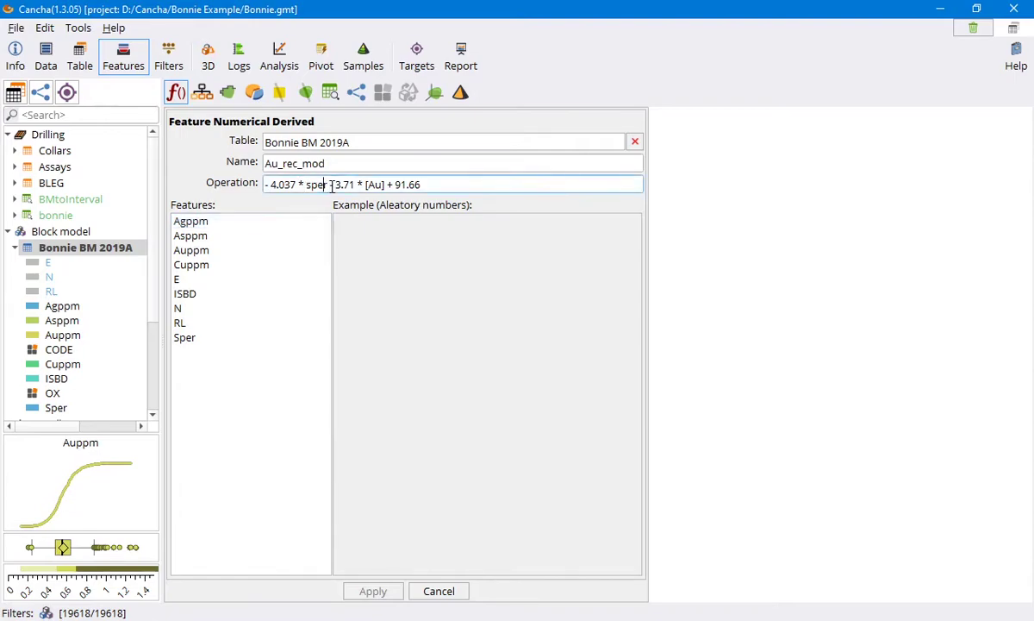
text(r)
key(Return)
key(ctrl+z)
key(shift+Left)
key(shift+Left)
key(shift+Left)
key(shift+Left)
key(shift+Left)
key(shift+Left)
key(shift+Left)
key(shift+Left)
key(shift+Left)
key(shift+Left)
key(shift+Left)
key(shift+Left)
key(shift+Left)
key(shift+Left)
key(shift+Left)
key(shift+Left)
key(shift+Left)
key(shift+Left)
key(shift+Left)
key(shift+Left)
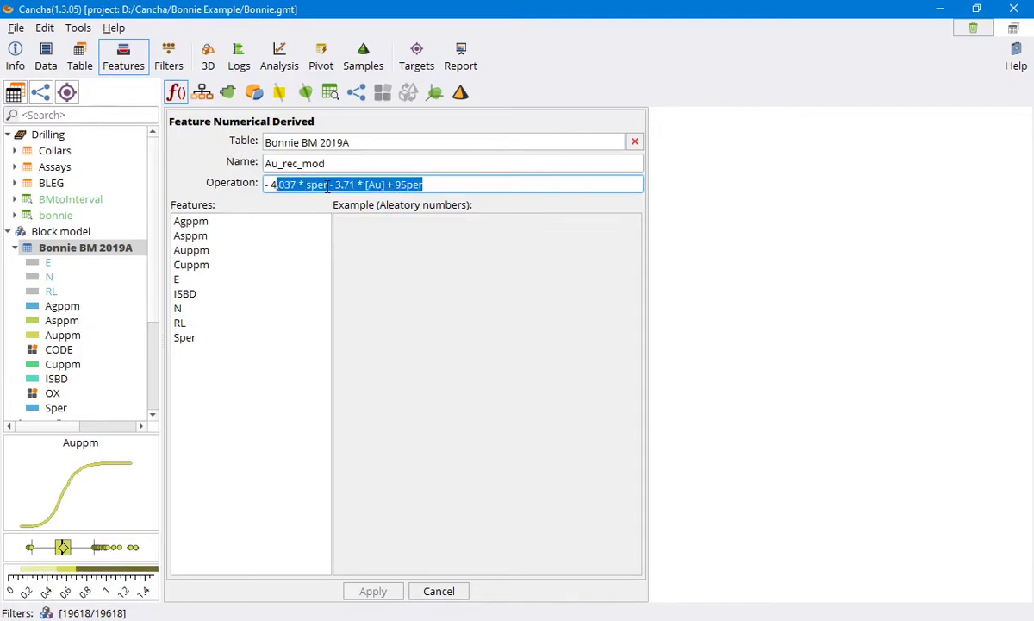
Create the Au_rec_mod feature with the formula - 4.037 * Sper - 3.71 * Auppm + 91.66
key(ctrl+v)
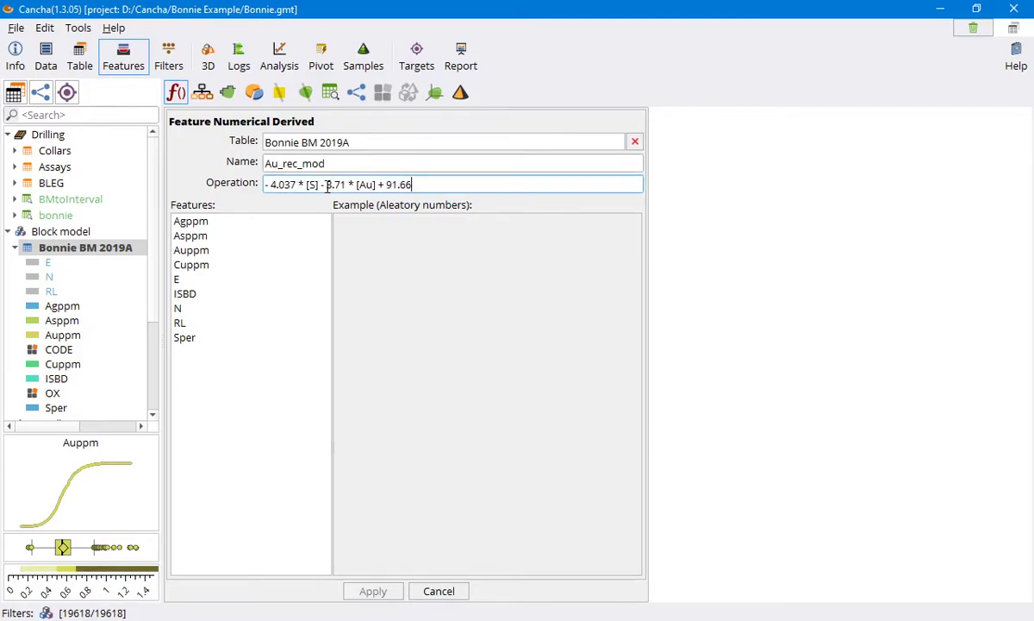
double_click(309, 184)
text(S)
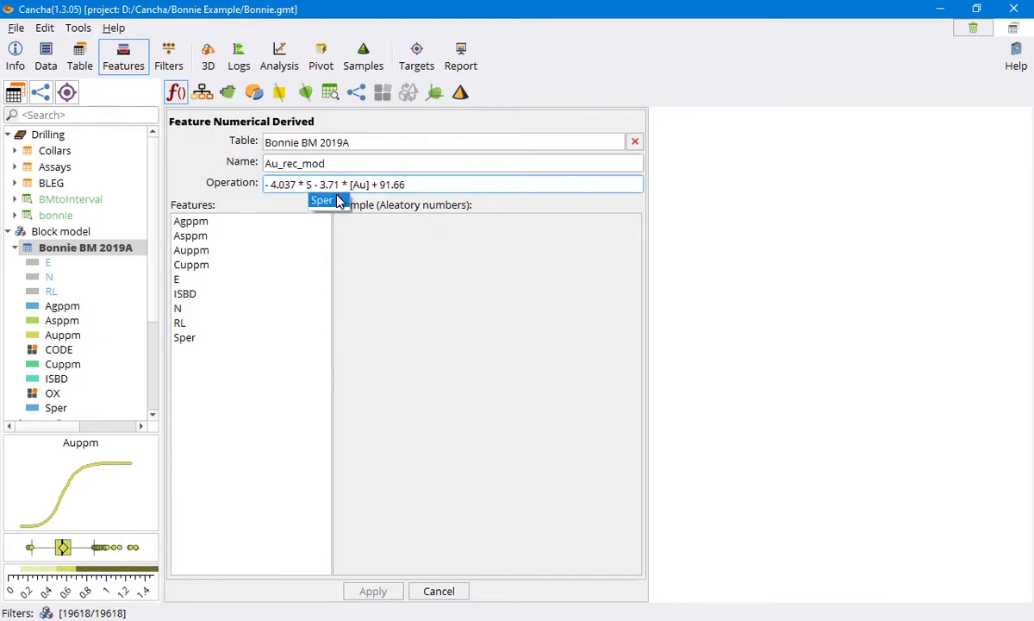
click(338, 201)
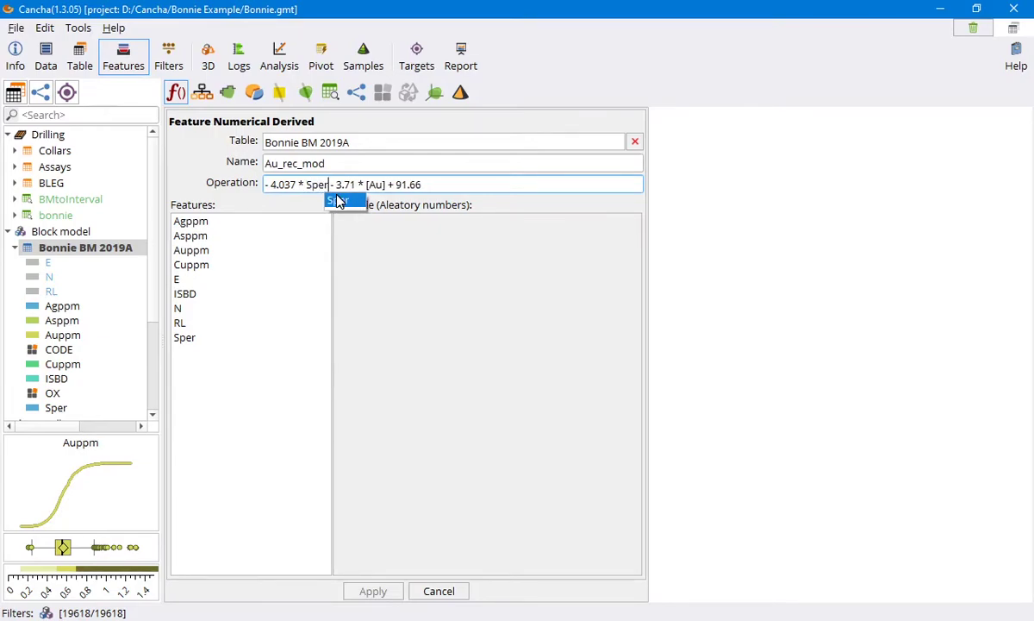
click(337, 201)
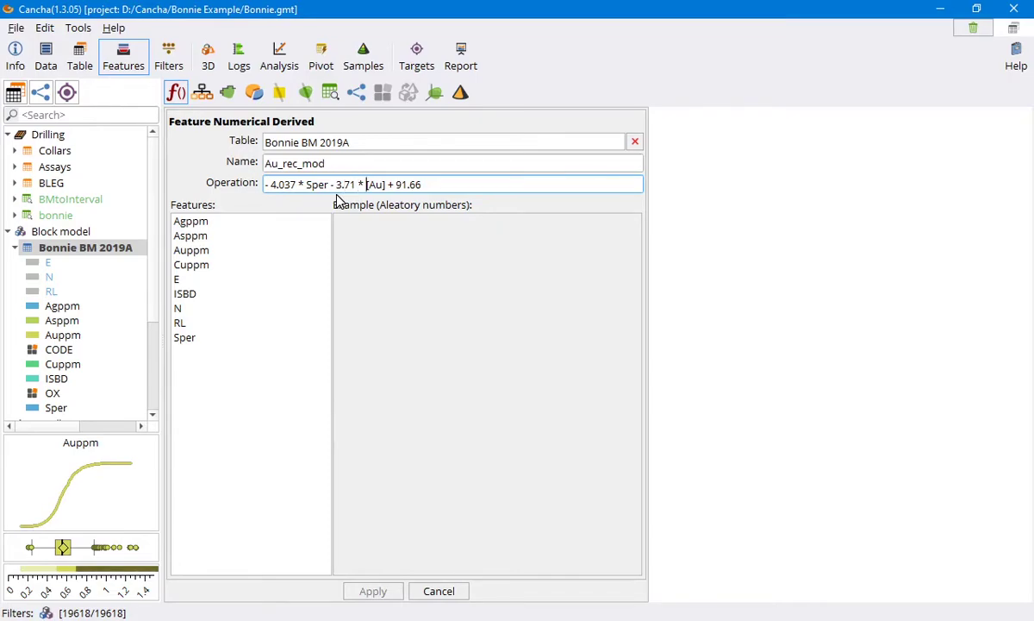
key(shift+Right)
key(shift+Right)
text(Auppm)
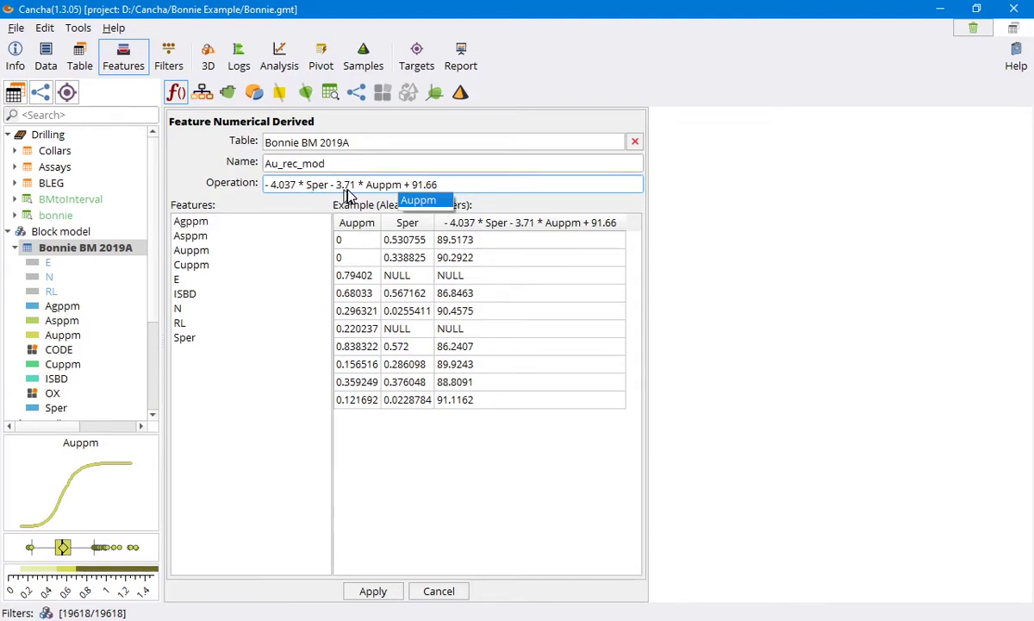
click(369, 591)
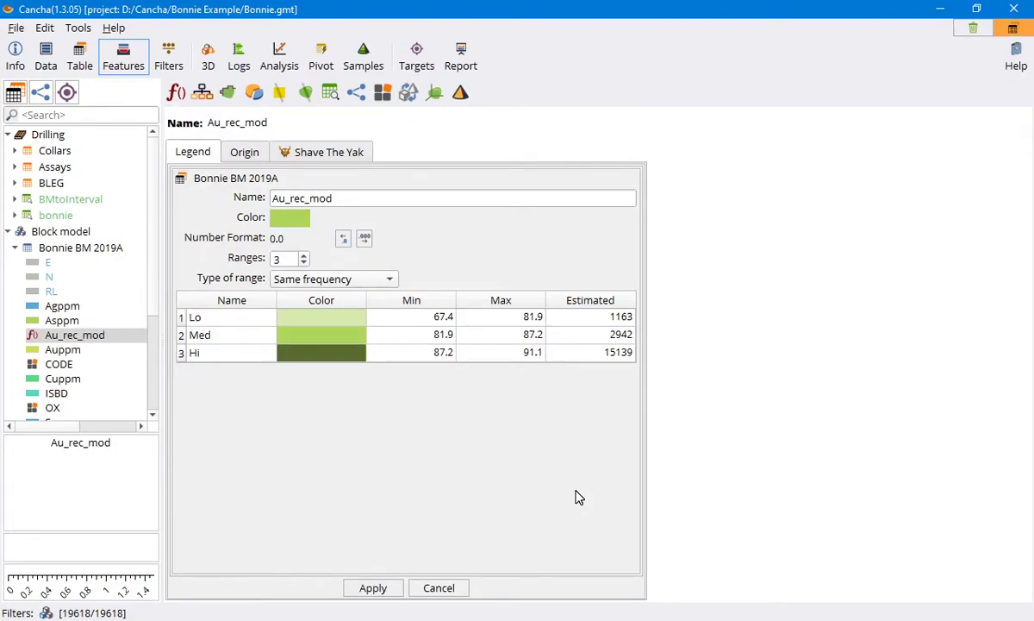
Set the Au_rec_mod legend's upper limits to 70 for the Lo range and 85 for the Med range
click(521, 322)
click(521, 322)
text(70)
click(514, 341)
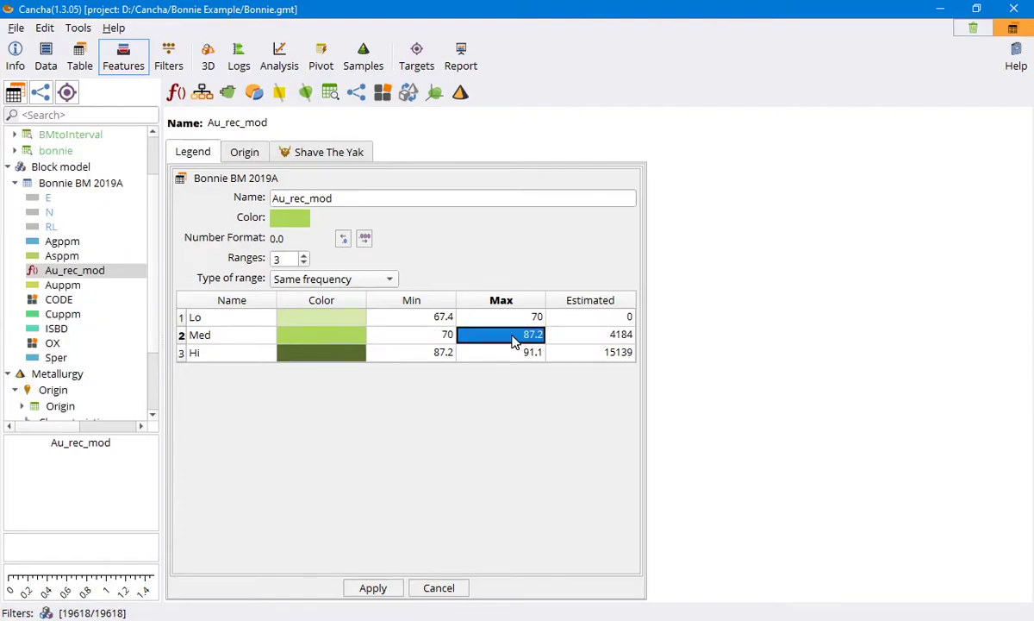
text(85)
key(Return)
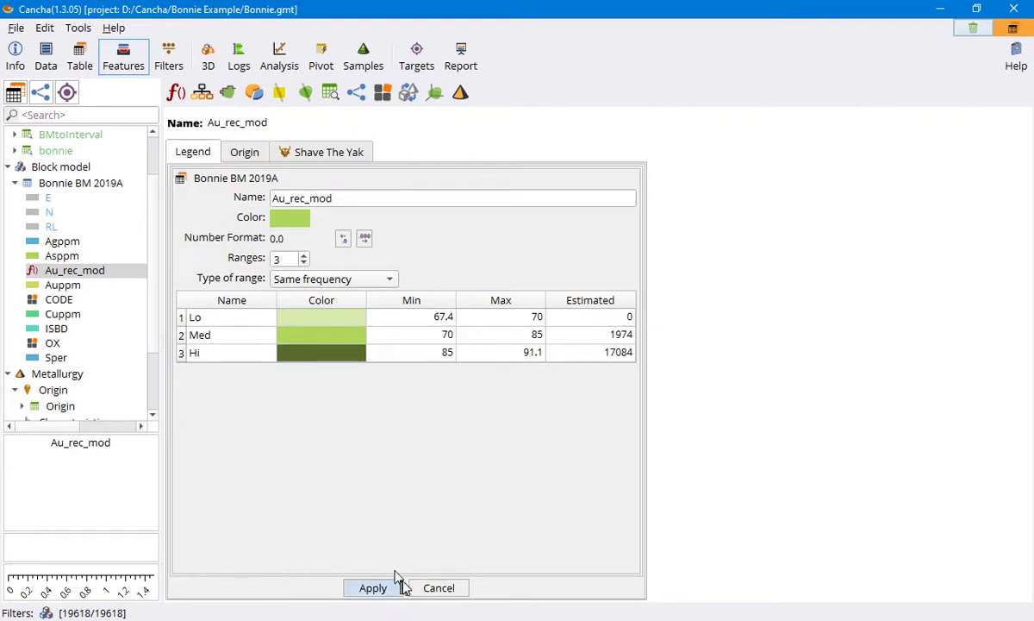
Change the Au_rec_mod legend colour to the red shared by Al and V, and apply the legend
click(293, 217)
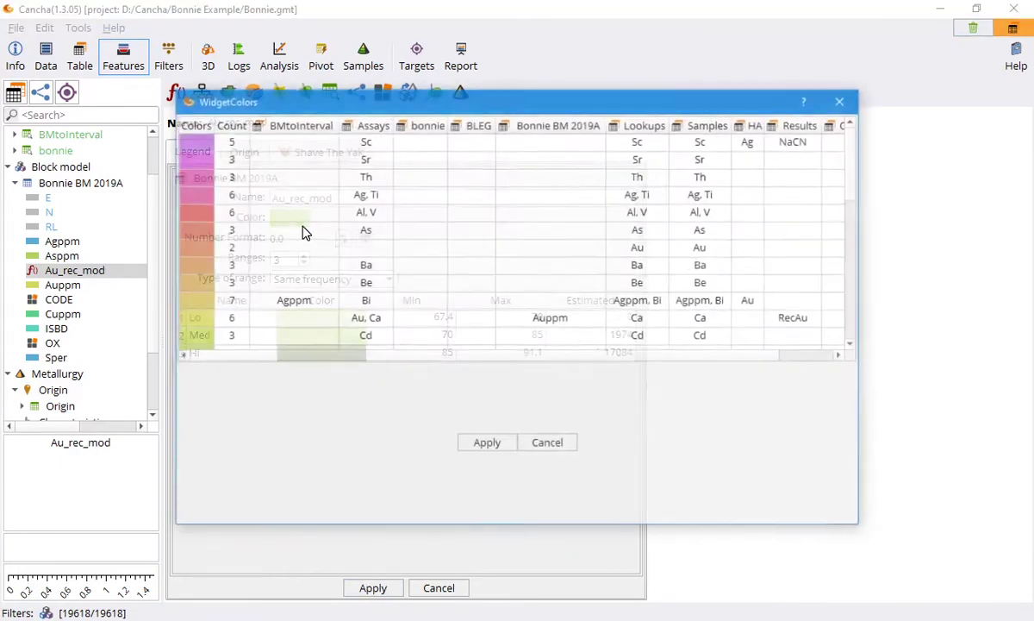
click(214, 220)
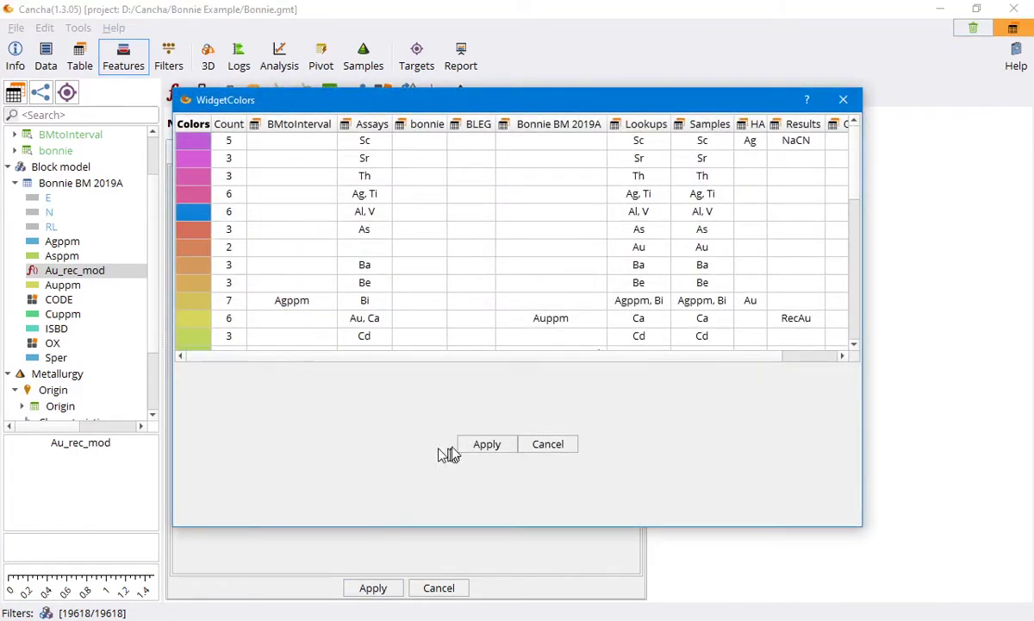
click(489, 446)
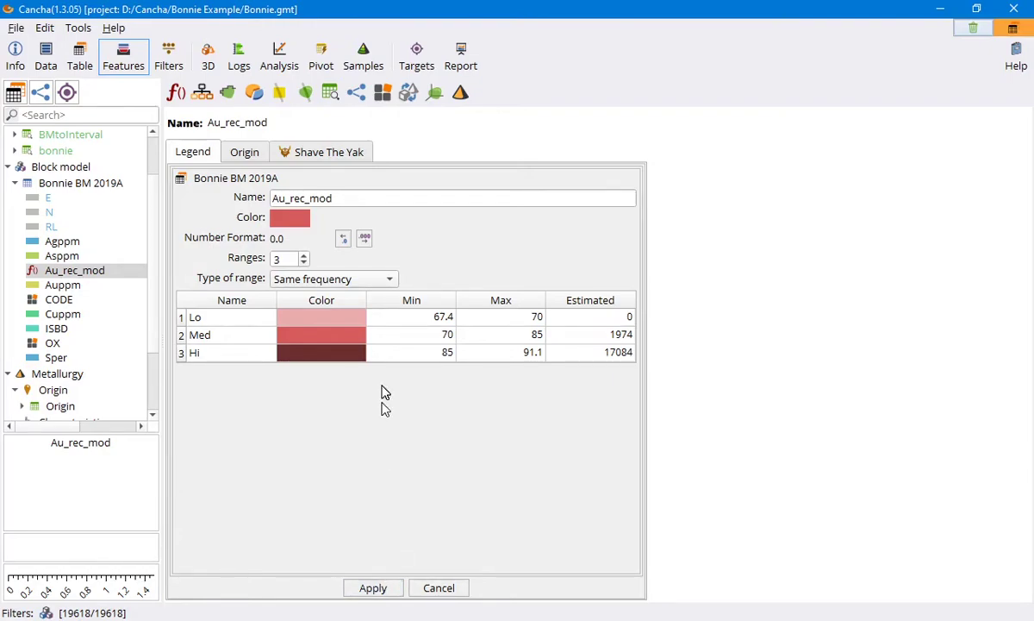
click(375, 587)
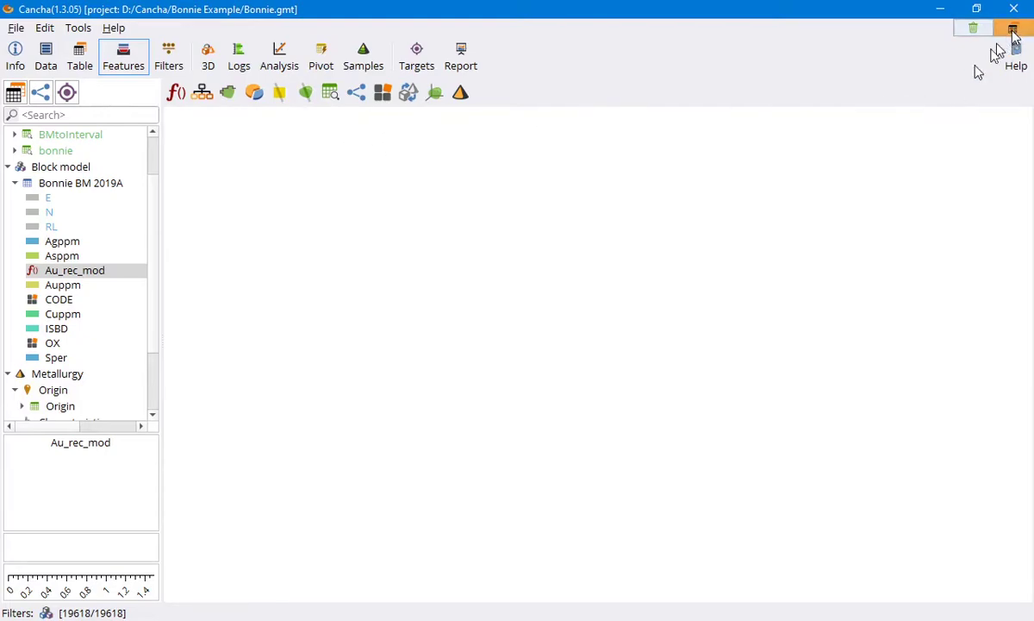
Display Au_rec_mod on the block model in 3D and inspect it with the slicing sliders in section view
click(207, 57)
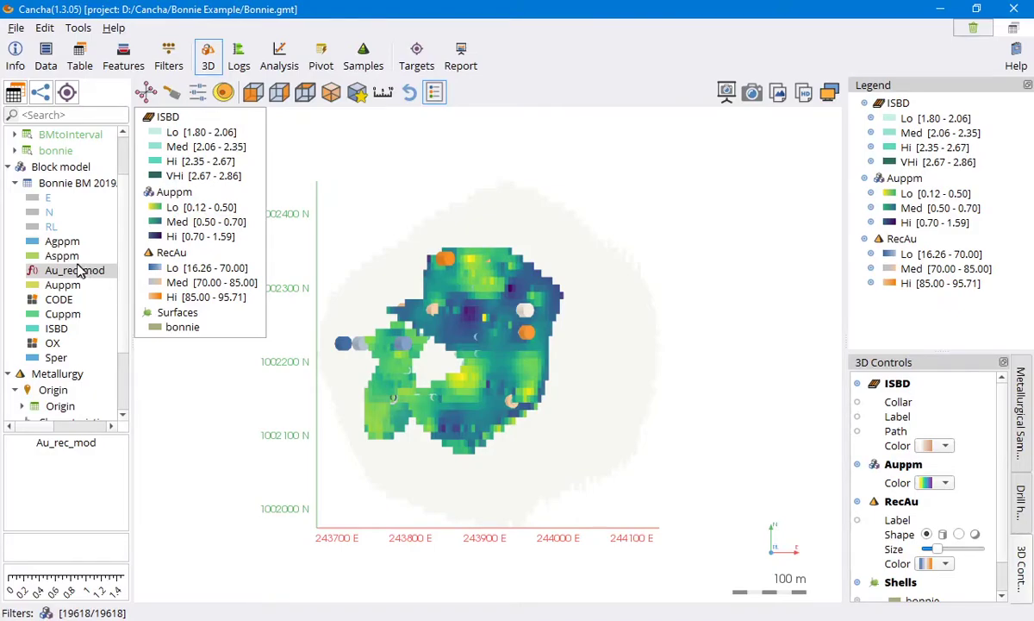
drag(75, 270, 345, 190)
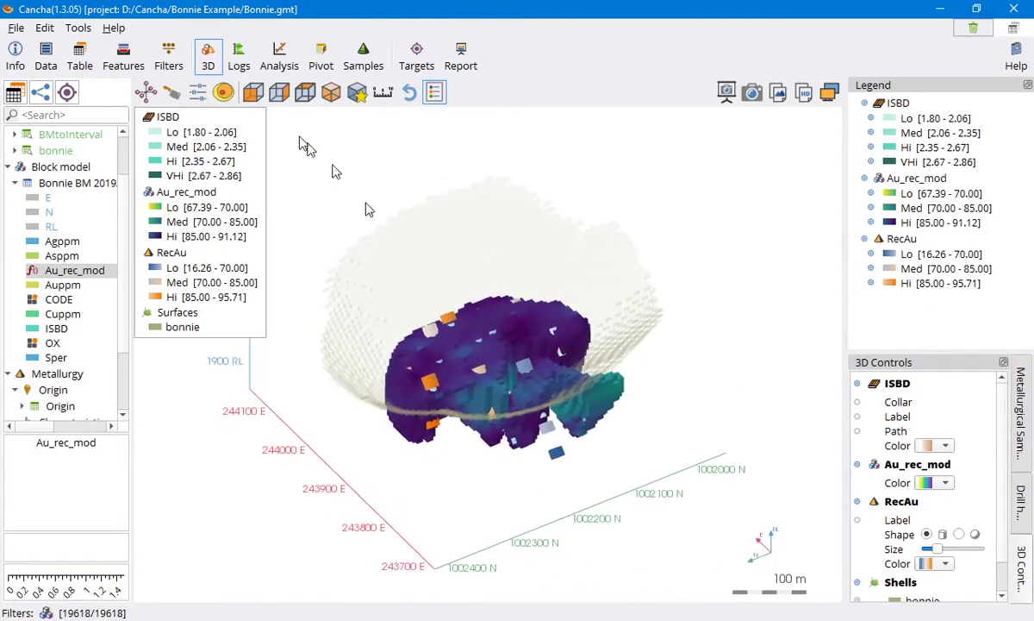
click(198, 91)
drag(503, 343, 384, 360)
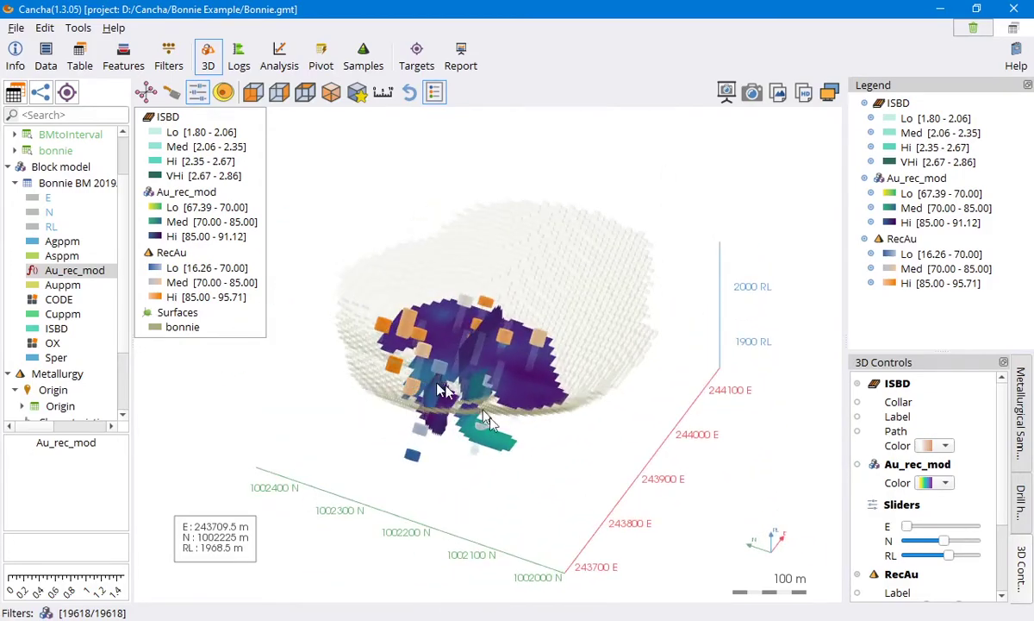
drag(521, 469, 433, 285)
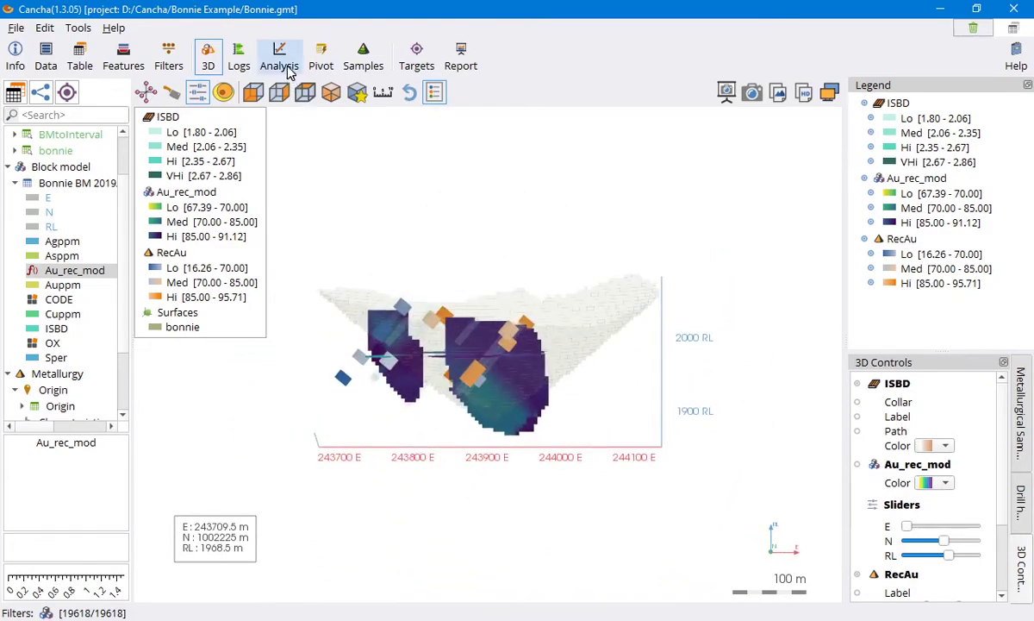
Generate a pivot table of average Au_rec_mod with OX as rows and CODE as columns
click(318, 59)
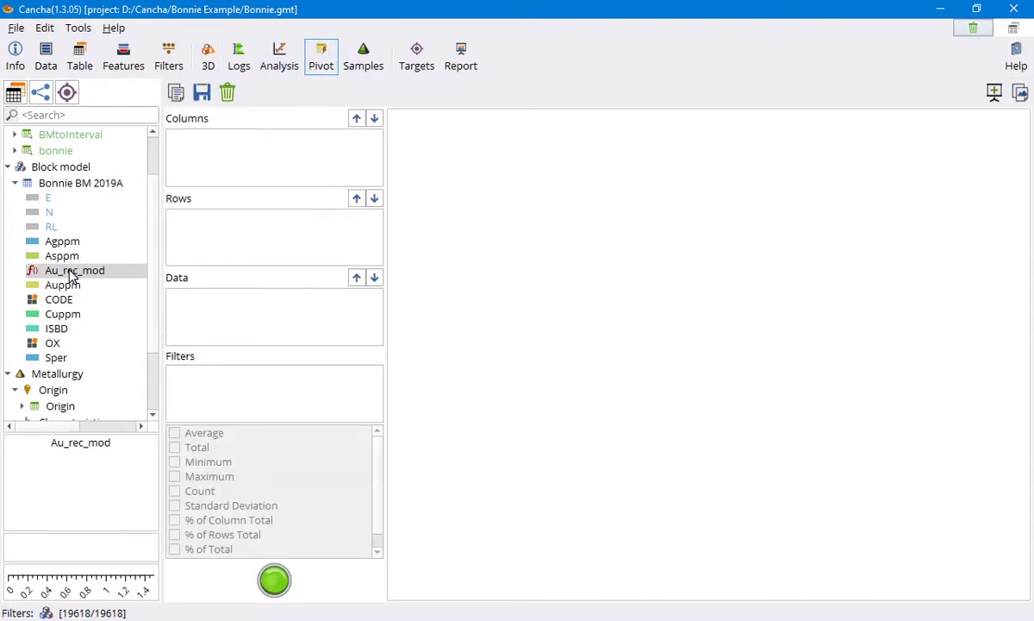
drag(73, 274, 190, 298)
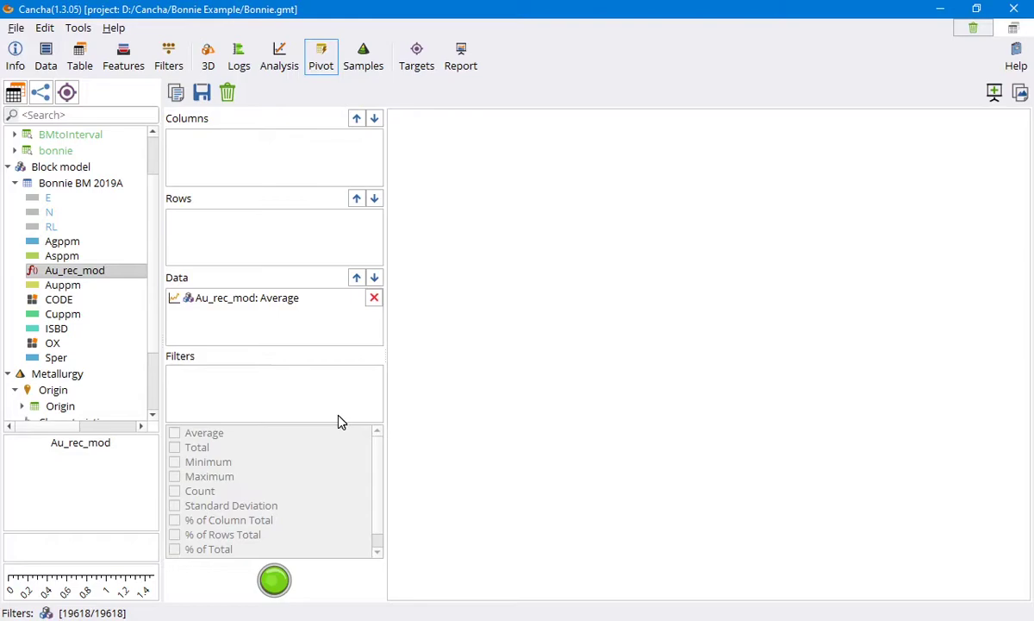
drag(53, 343, 207, 254)
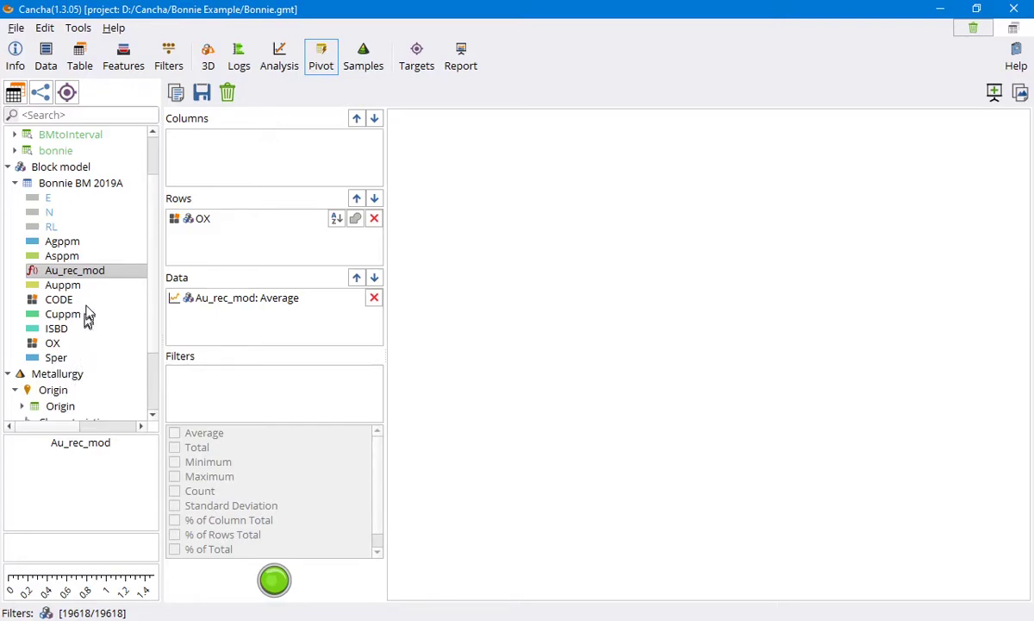
drag(64, 301, 244, 151)
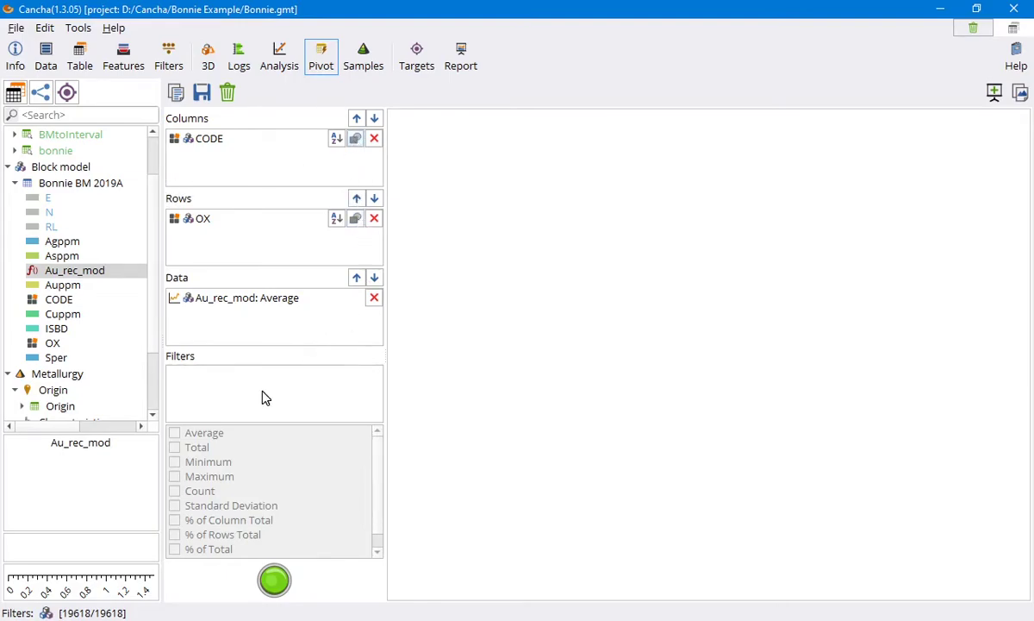
click(274, 579)
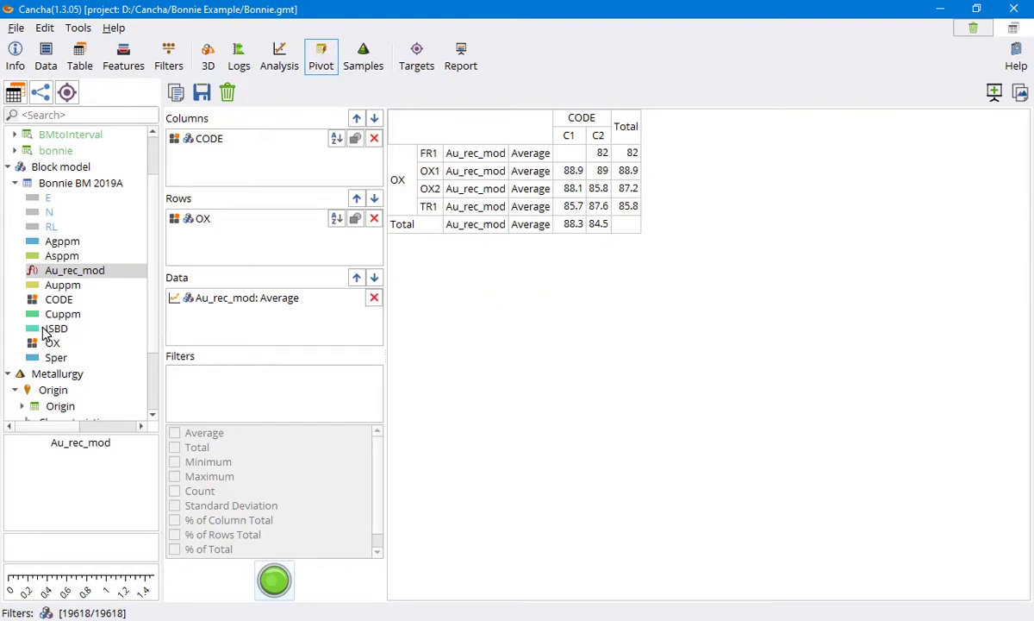
Add ISBD to the pivot data as % of Total only and regenerate the table
drag(47, 334, 240, 327)
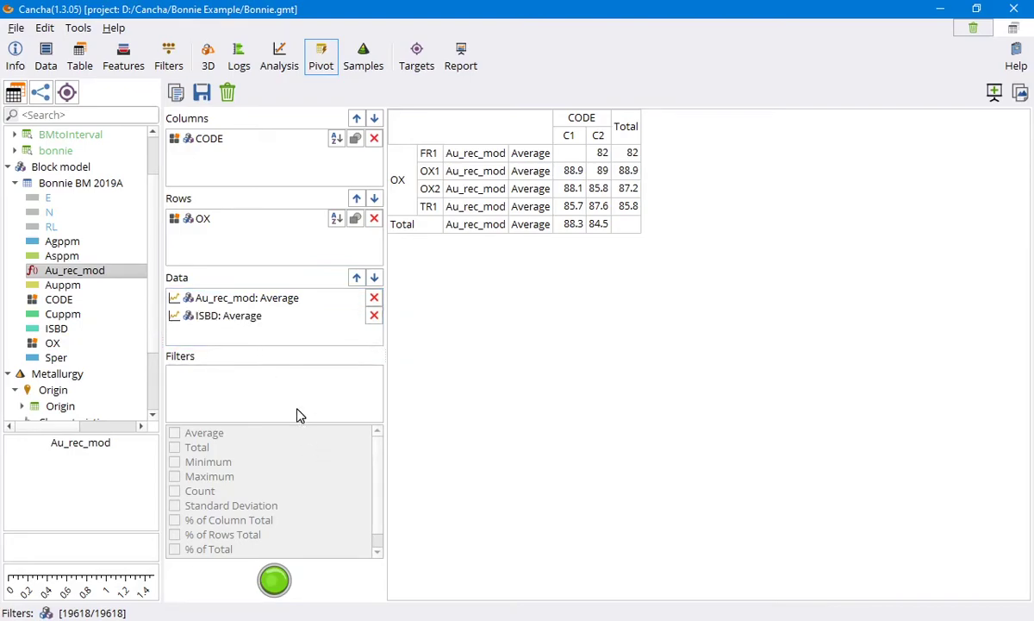
click(259, 317)
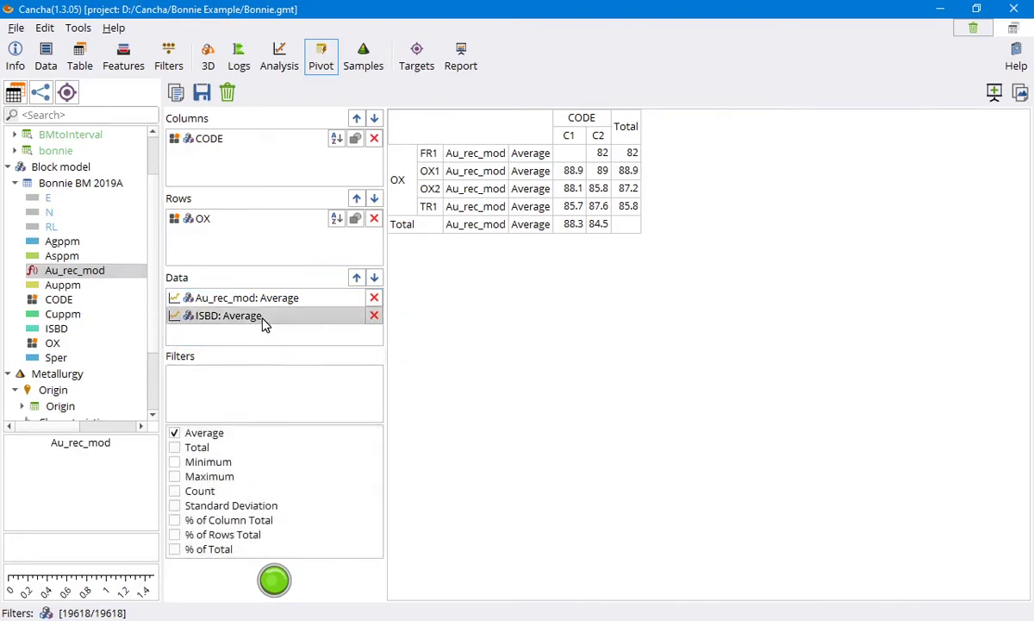
click(176, 448)
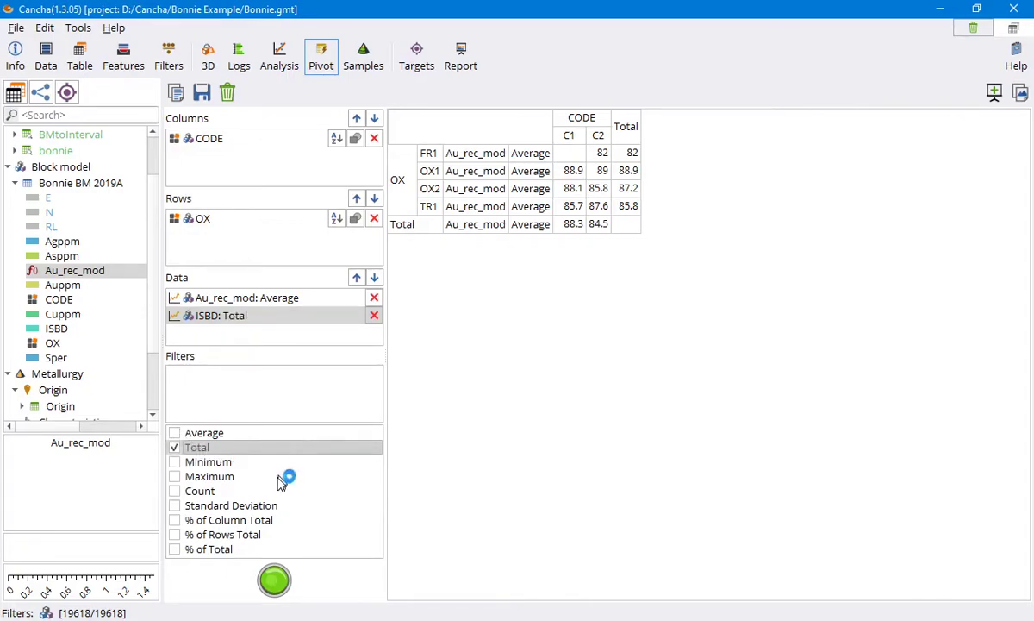
click(176, 551)
click(176, 449)
click(277, 586)
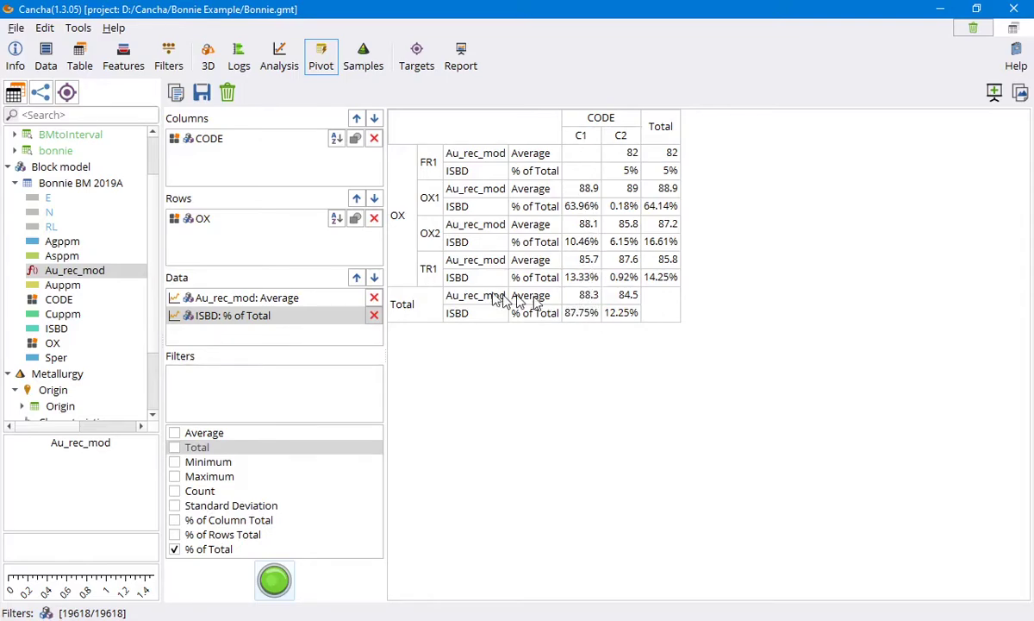
Replace CODE with Sper as the pivot column feature and regenerate the table
click(375, 139)
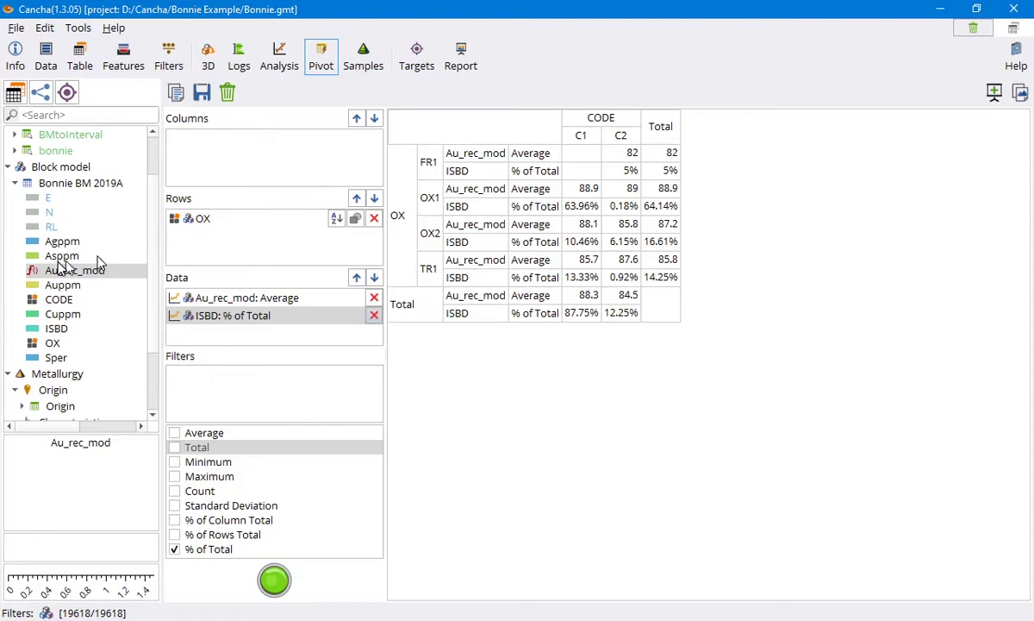
drag(143, 243, 208, 145)
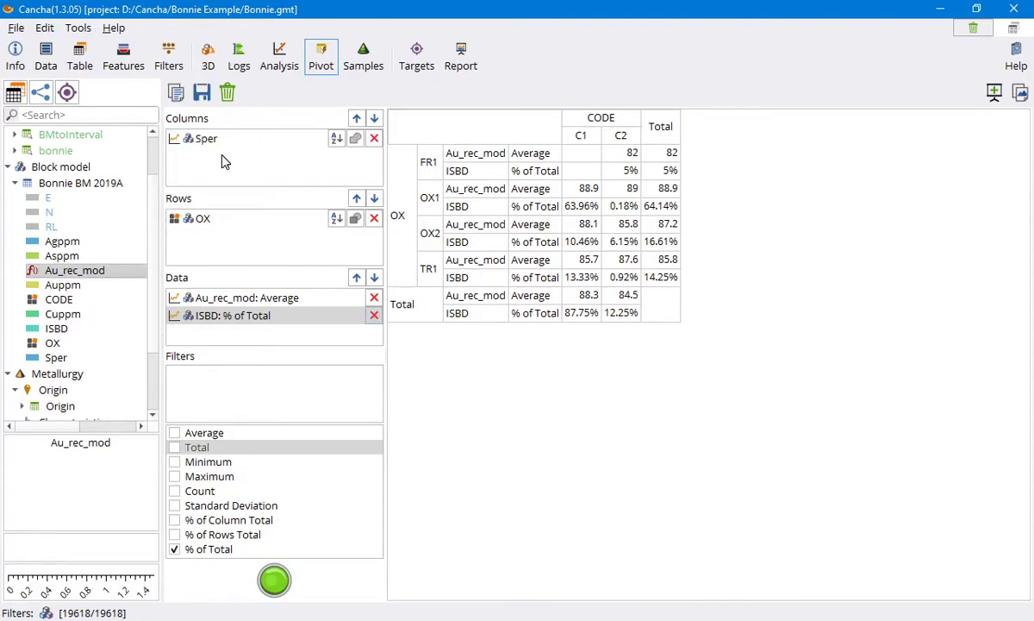
click(275, 579)
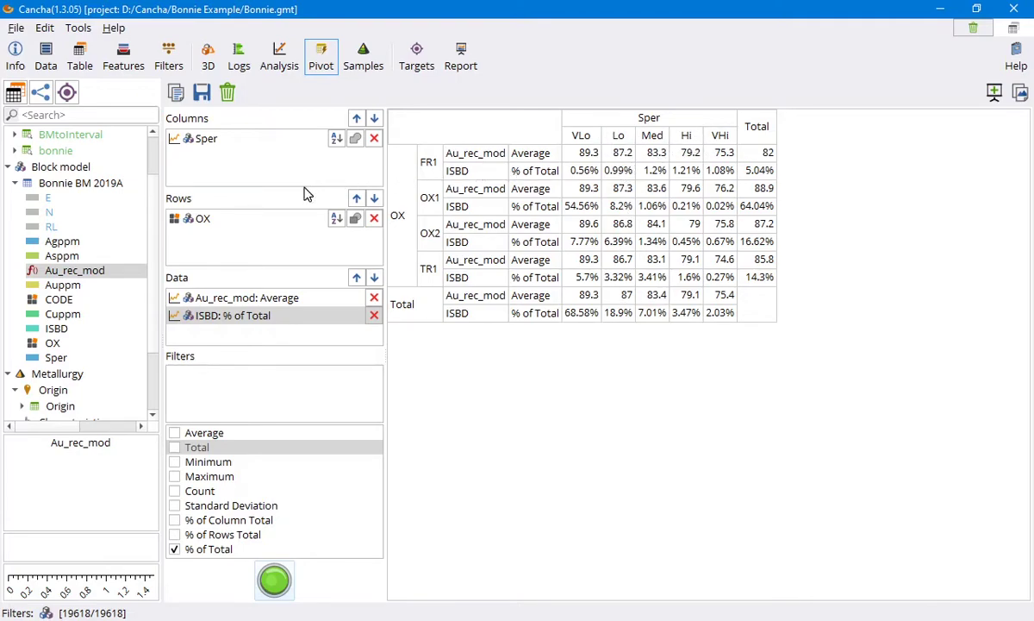
Reduce the block model Sper legend to 2 ranges and set the first range's upper limit to 2
click(55, 358)
right_click(55, 359)
click(87, 364)
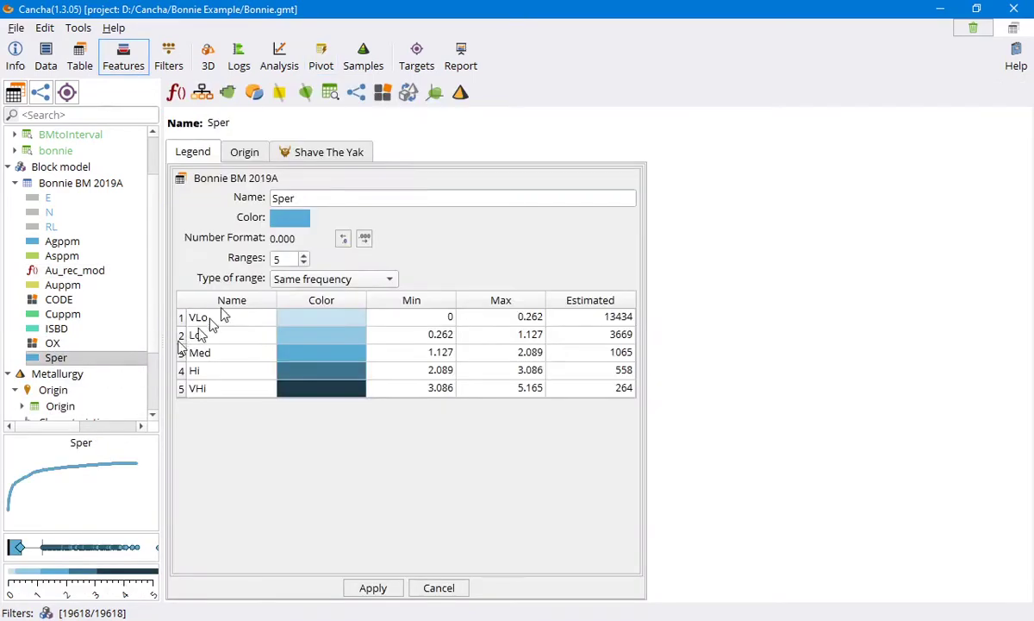
click(304, 261)
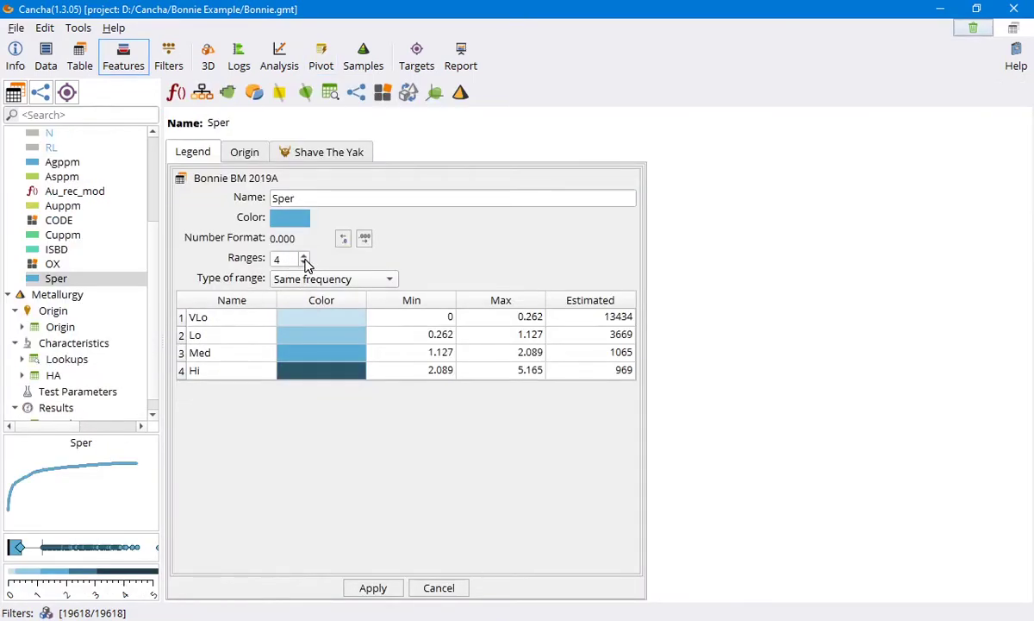
click(304, 262)
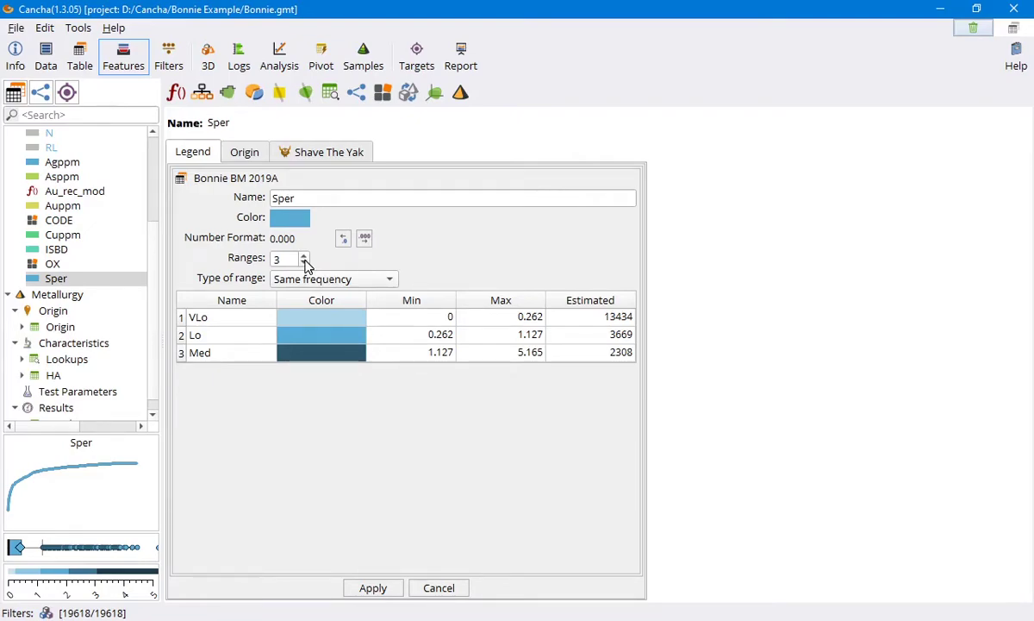
click(305, 262)
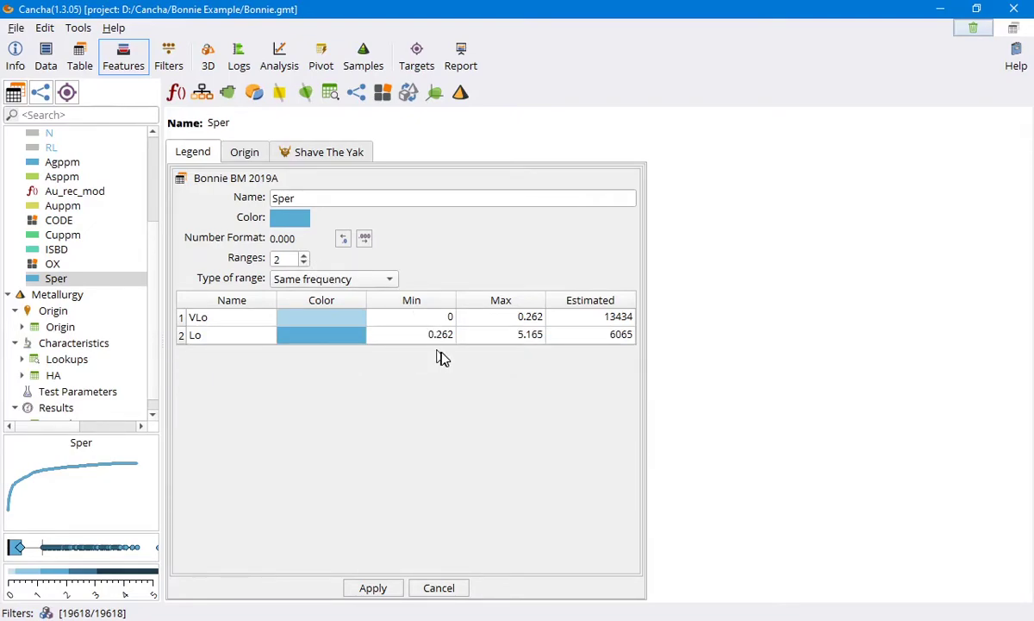
double_click(531, 323)
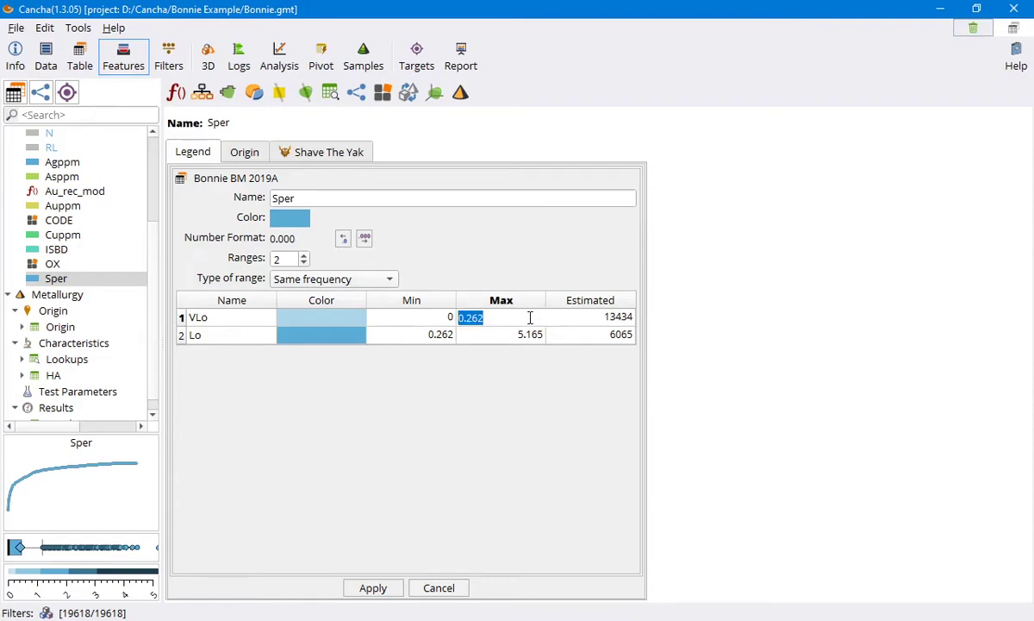
text(2)
key(Return)
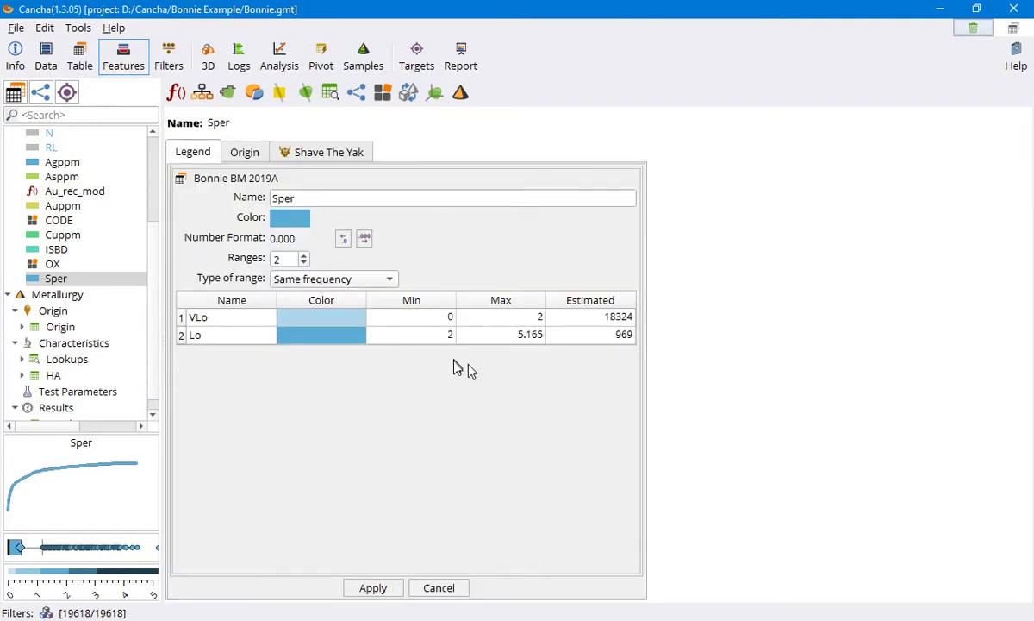
Rename the two Sper ranges LoS and HiS, and apply the legend
double_click(218, 321)
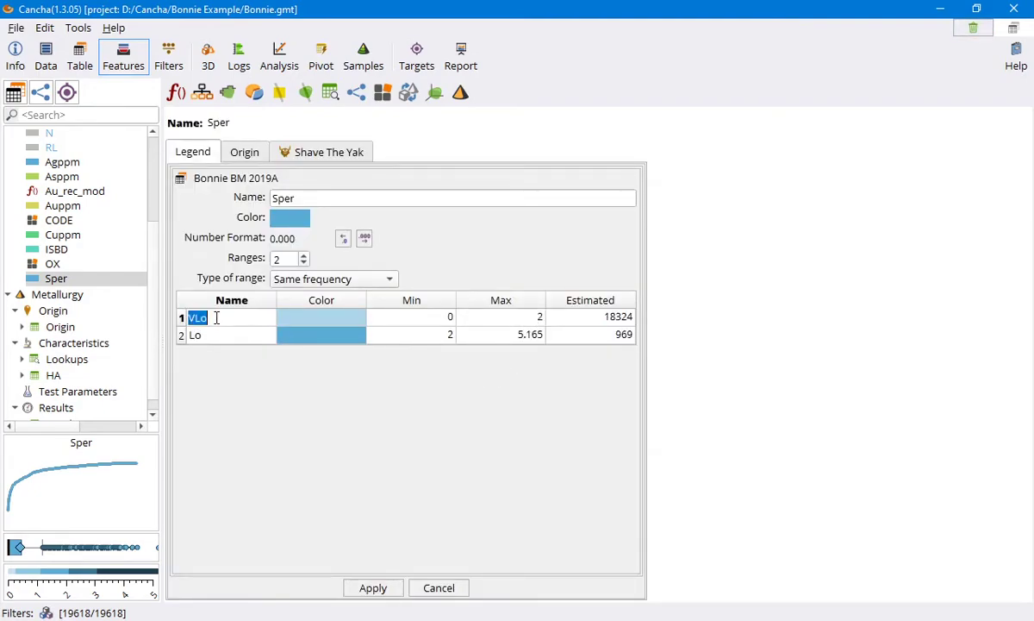
text(Lo)
key(Return)
double_click(207, 336)
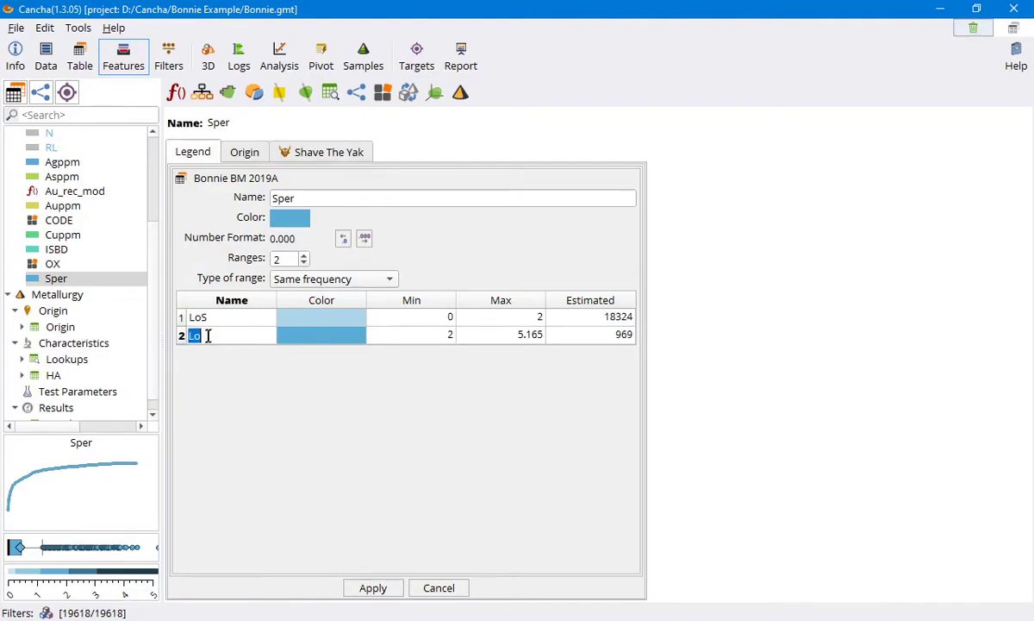
text(HiS)
key(Return)
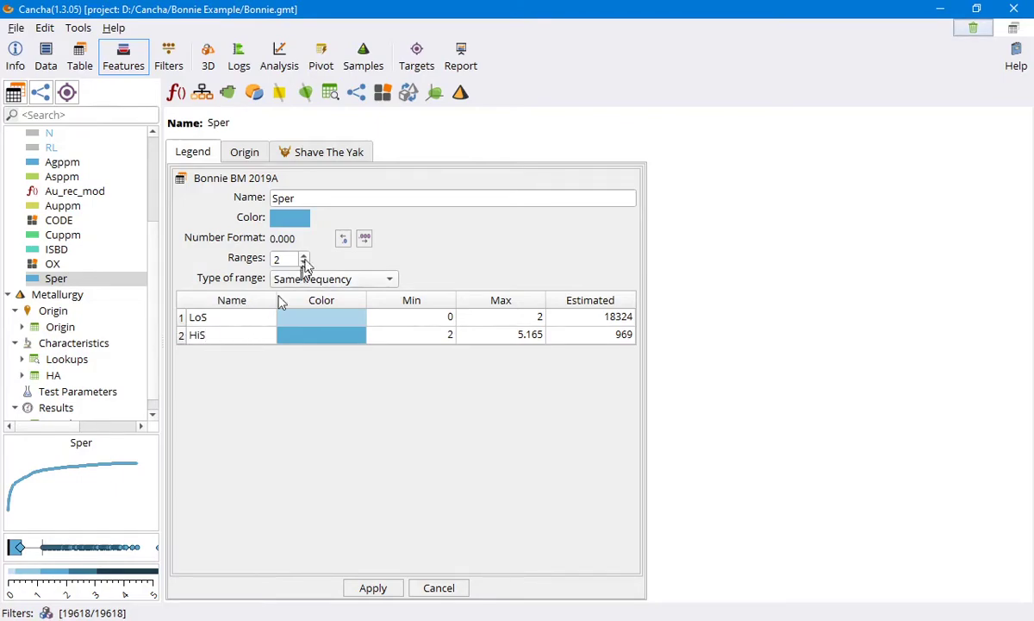
click(373, 588)
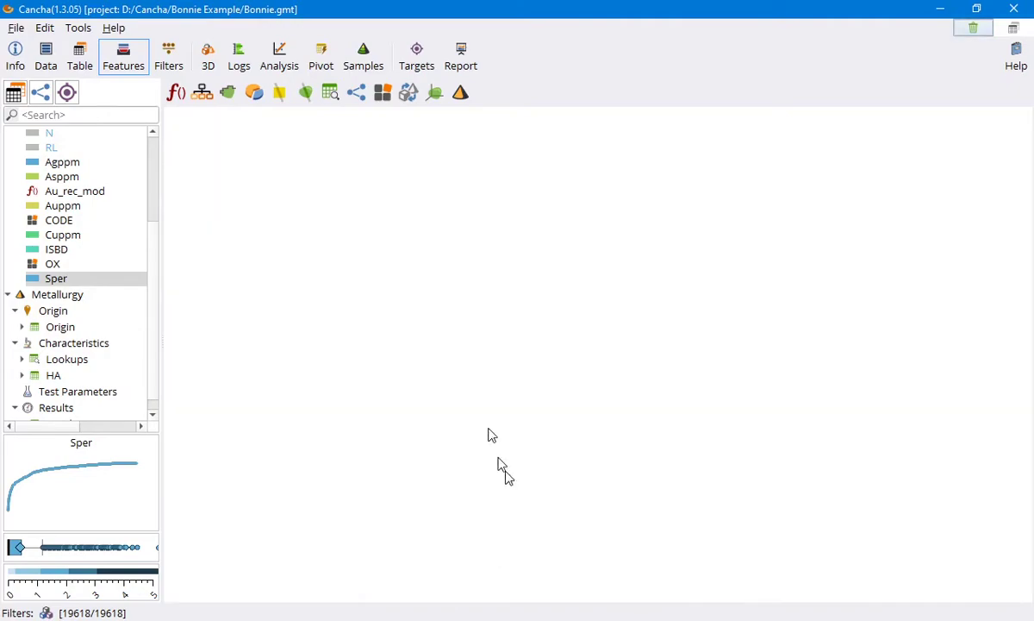
Regenerate the pivot table with the revised Sper ranges, and add average block model Auppm to its data
click(323, 59)
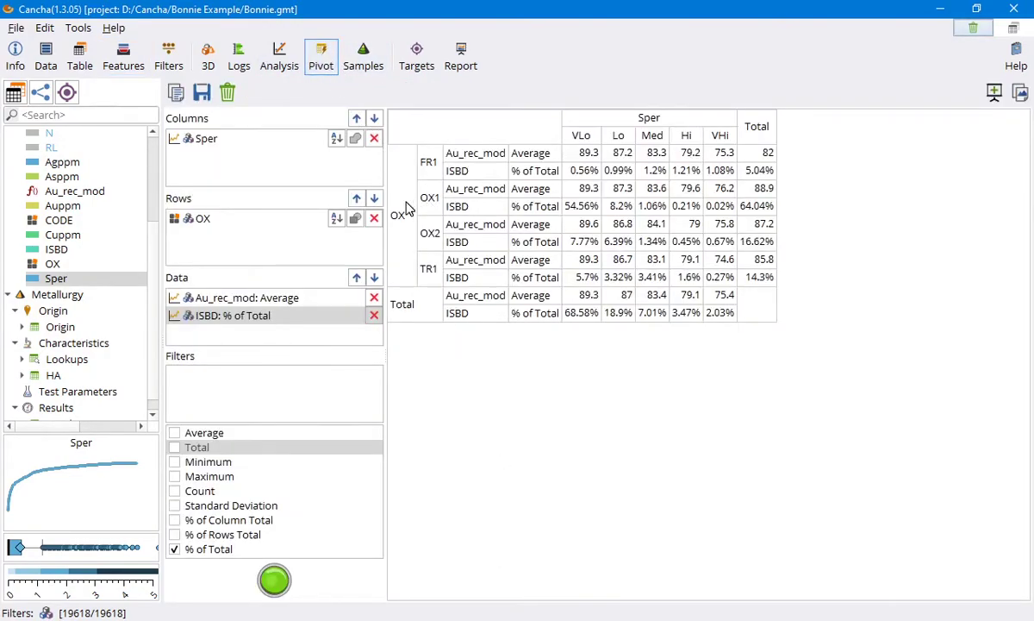
click(274, 580)
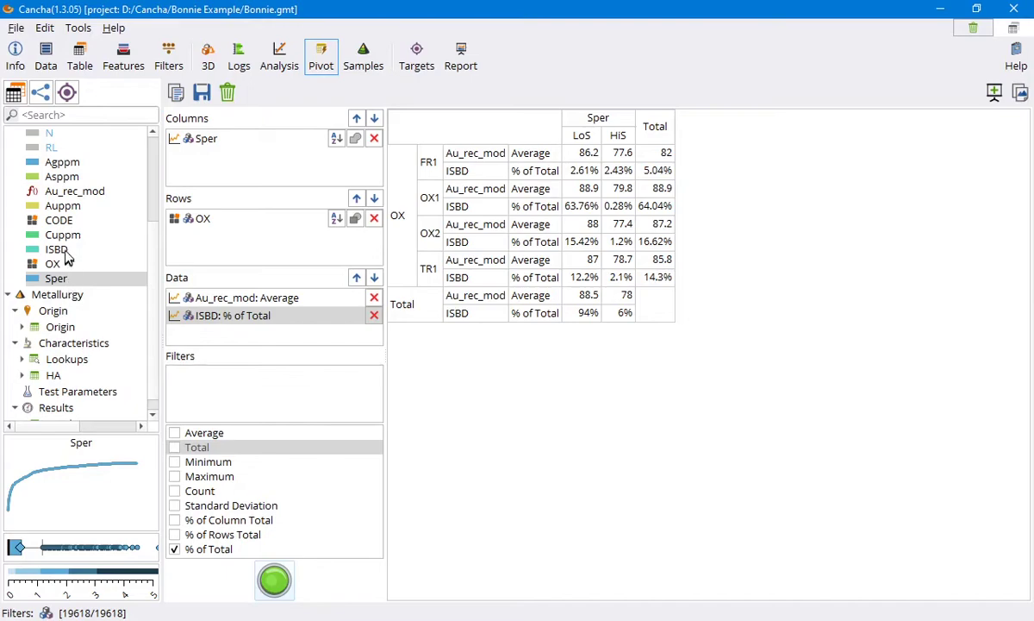
scroll(72, 178, up, 2)
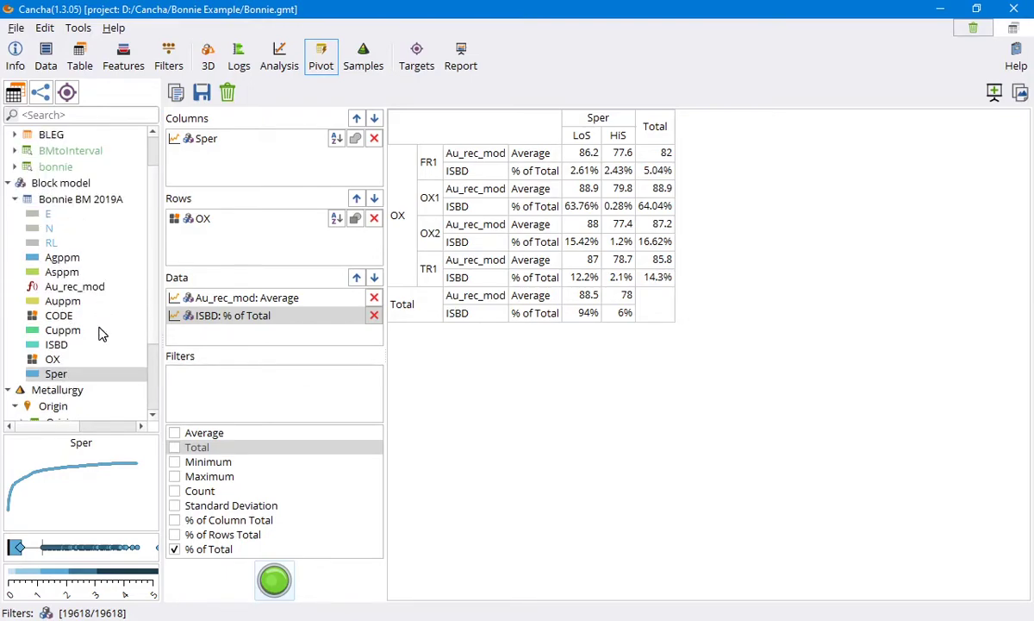
drag(62, 288, 209, 332)
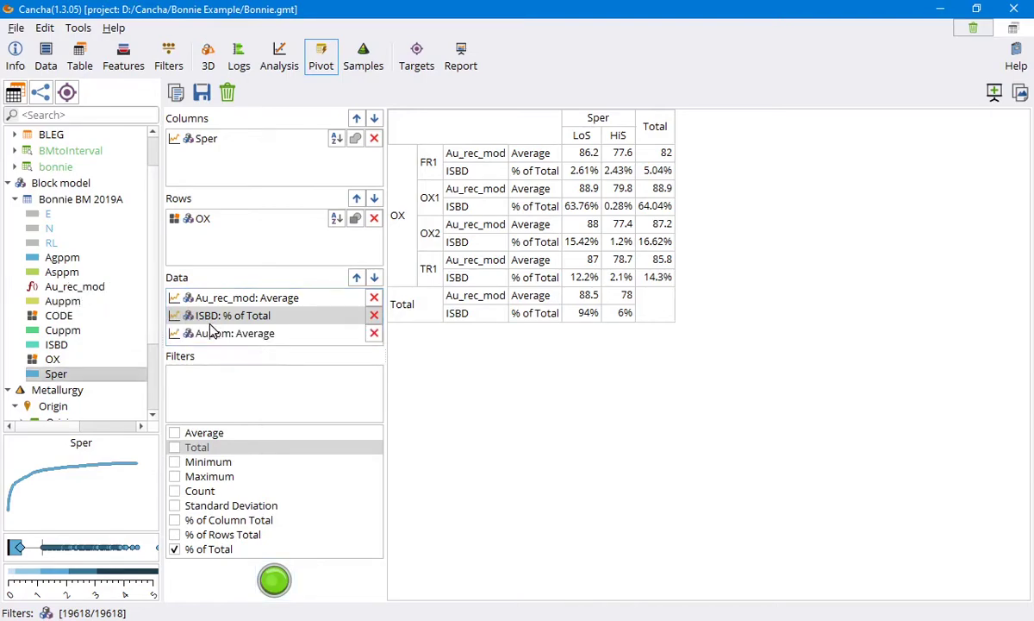
click(274, 579)
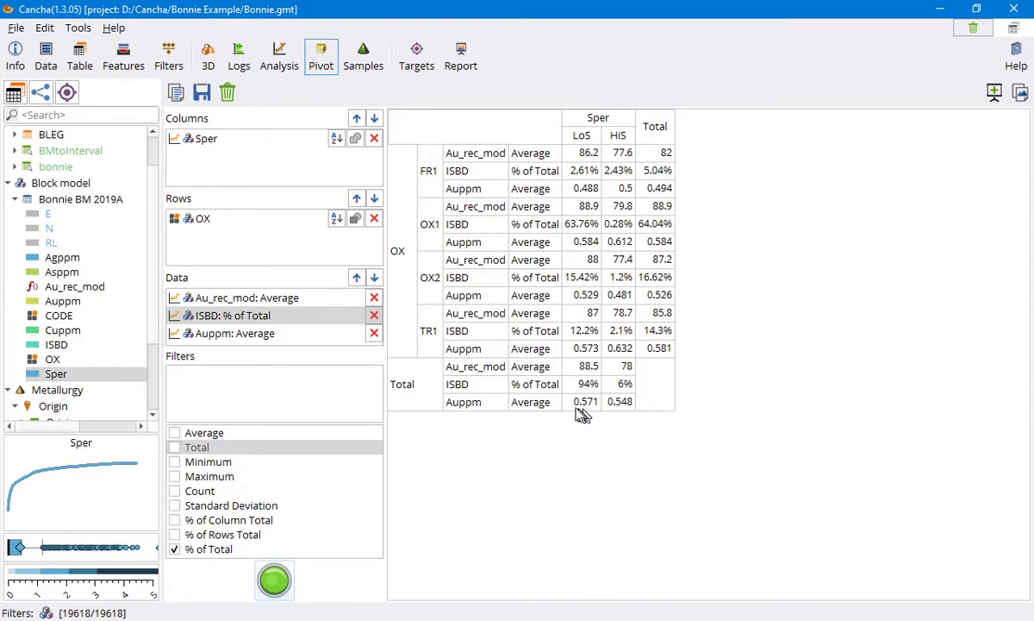
Hide Au_rec_mod in the 3D view and inspect the RecAu samples within the bonnie surface from several angles
click(207, 58)
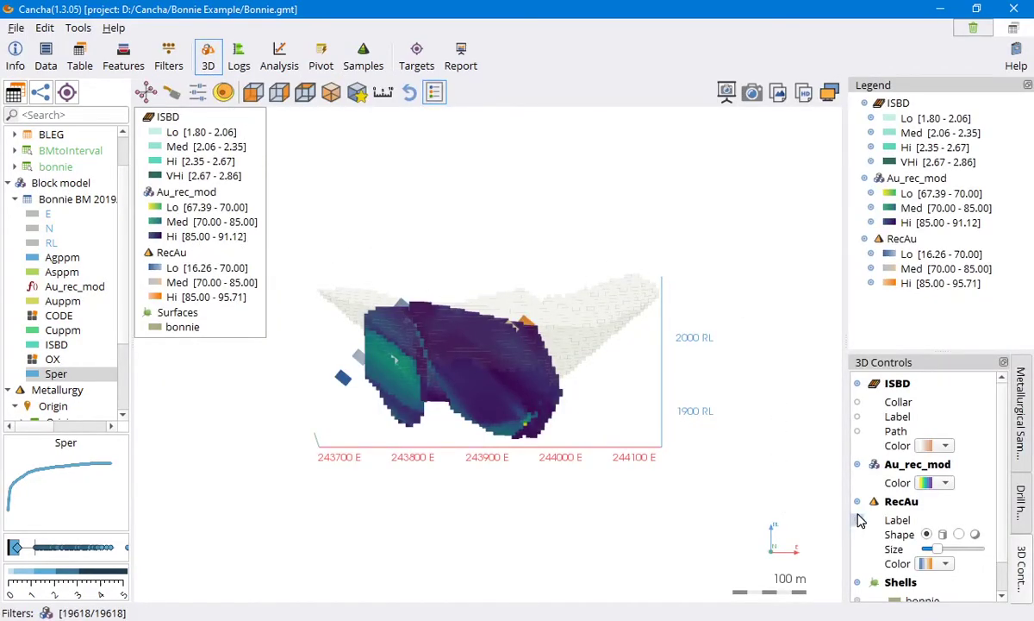
click(858, 465)
drag(621, 341, 411, 535)
drag(377, 354, 477, 351)
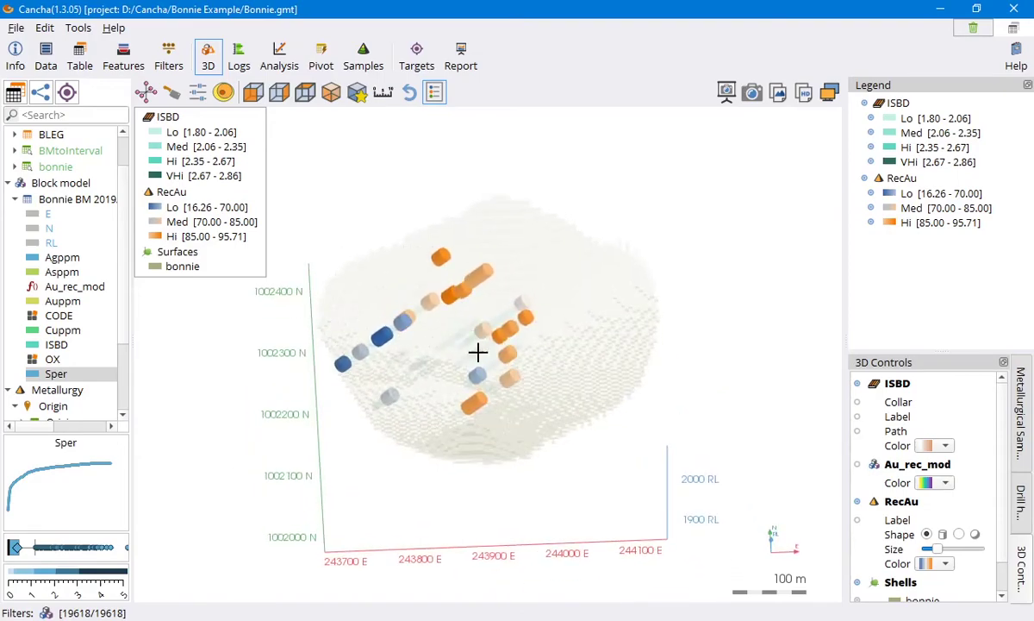
drag(367, 368, 450, 340)
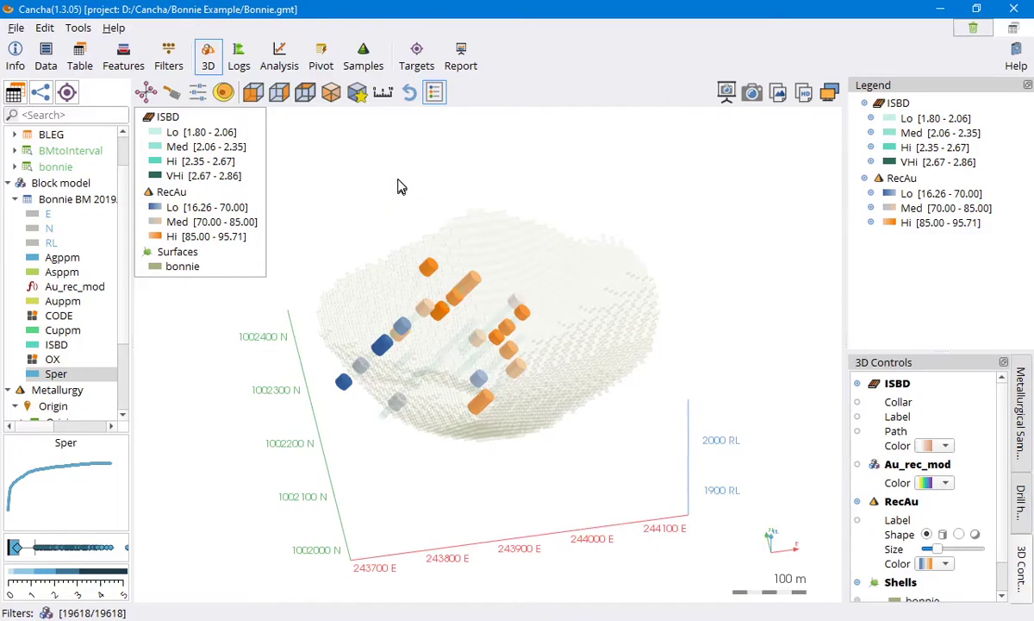
Plot a histogram of the metallurgical RecAu results and enlarge the chart
click(278, 57)
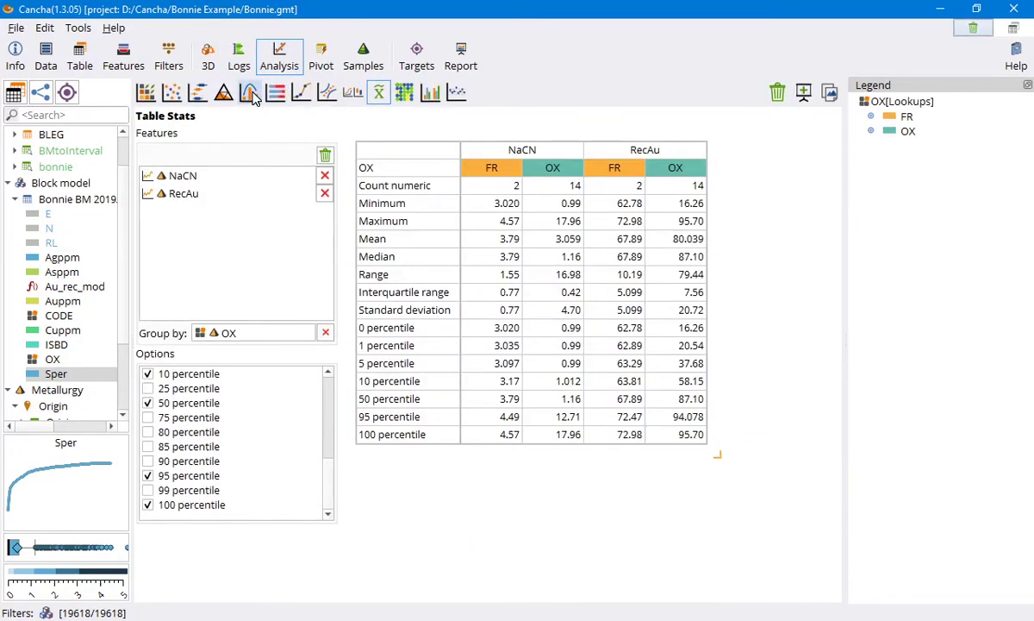
click(251, 95)
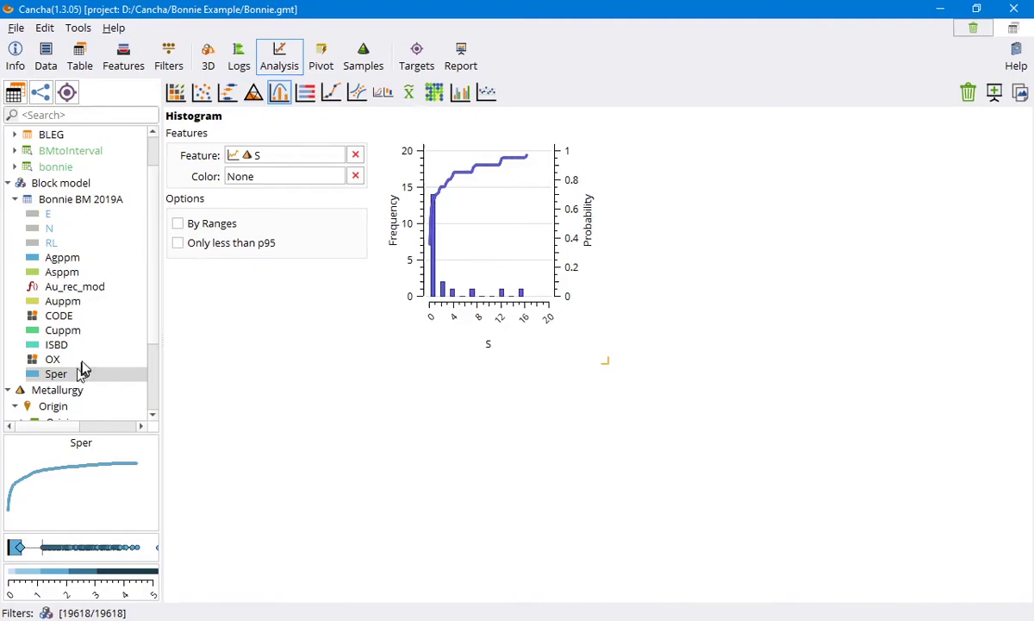
scroll(78, 371, down, 3)
click(66, 410)
scroll(83, 411, down, 1)
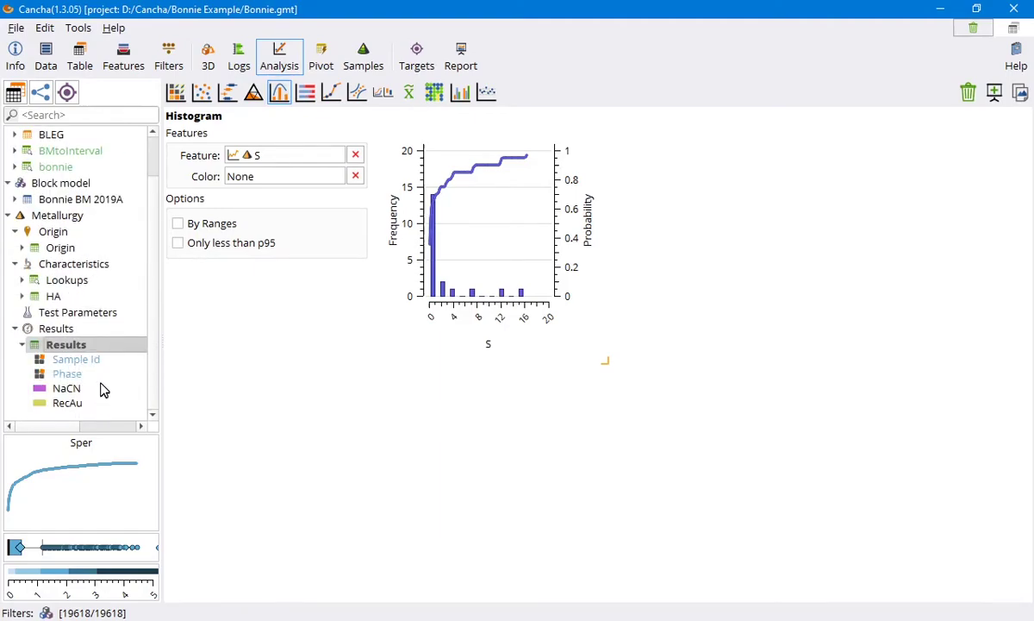
drag(66, 388, 299, 157)
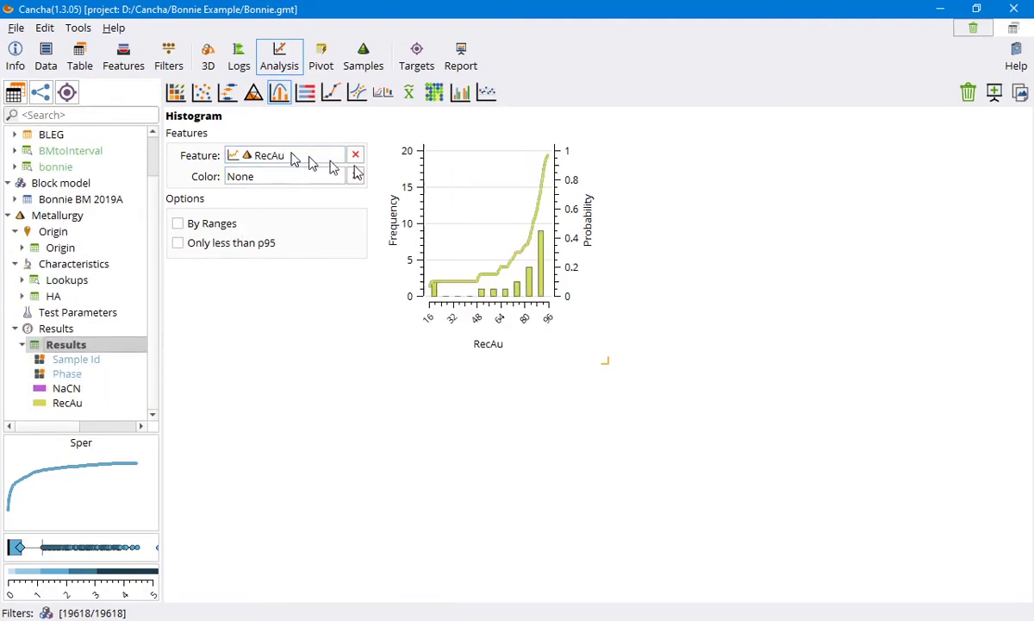
drag(763, 438, 785, 461)
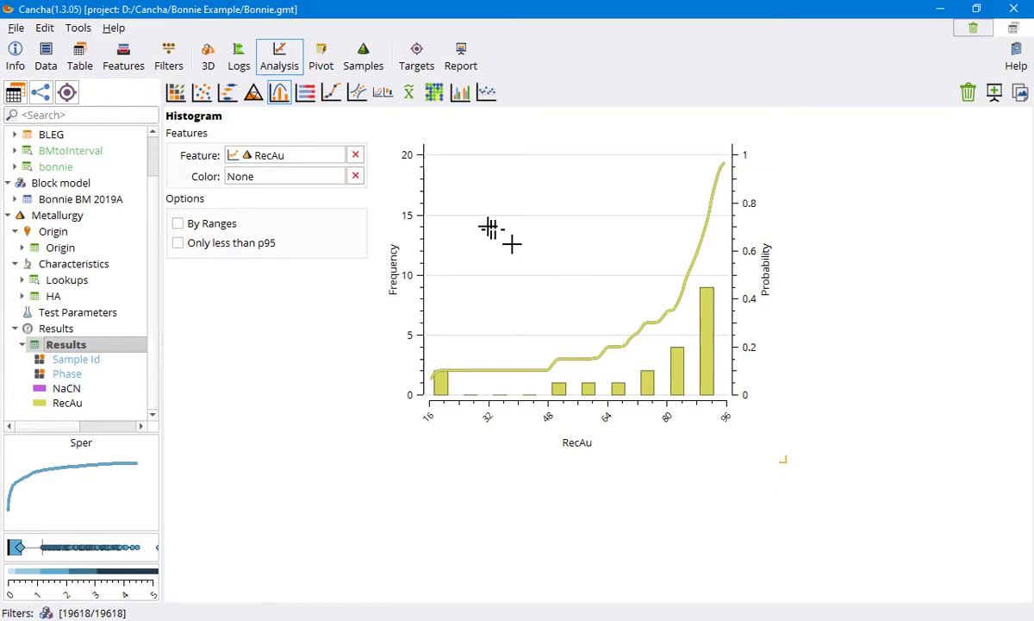
Review the Sper by OX pivot table and inspect the RecAu samples against the bonnie surface in 3D
click(321, 62)
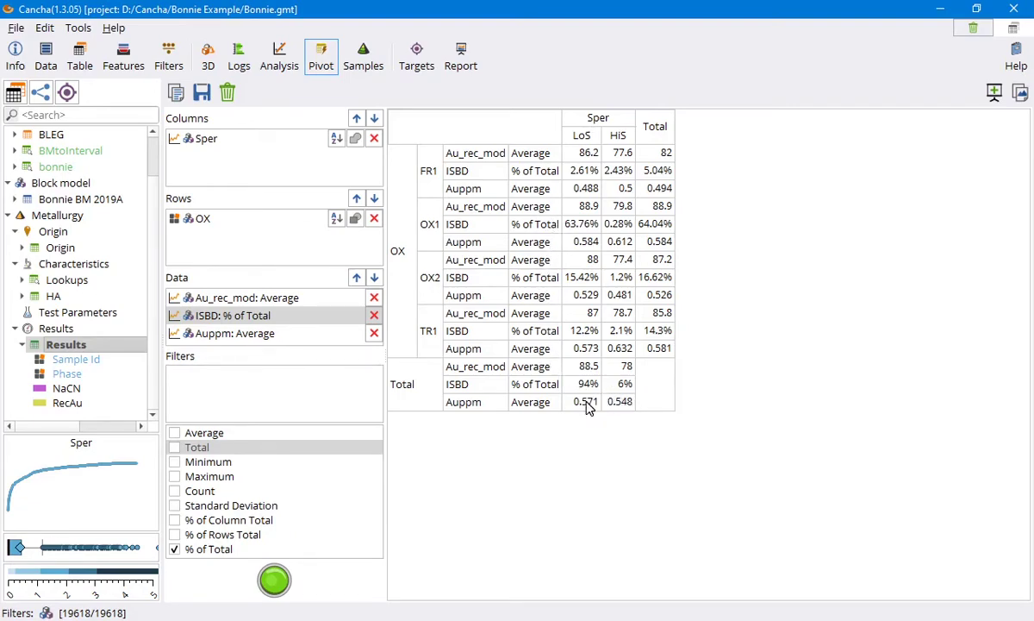
click(208, 56)
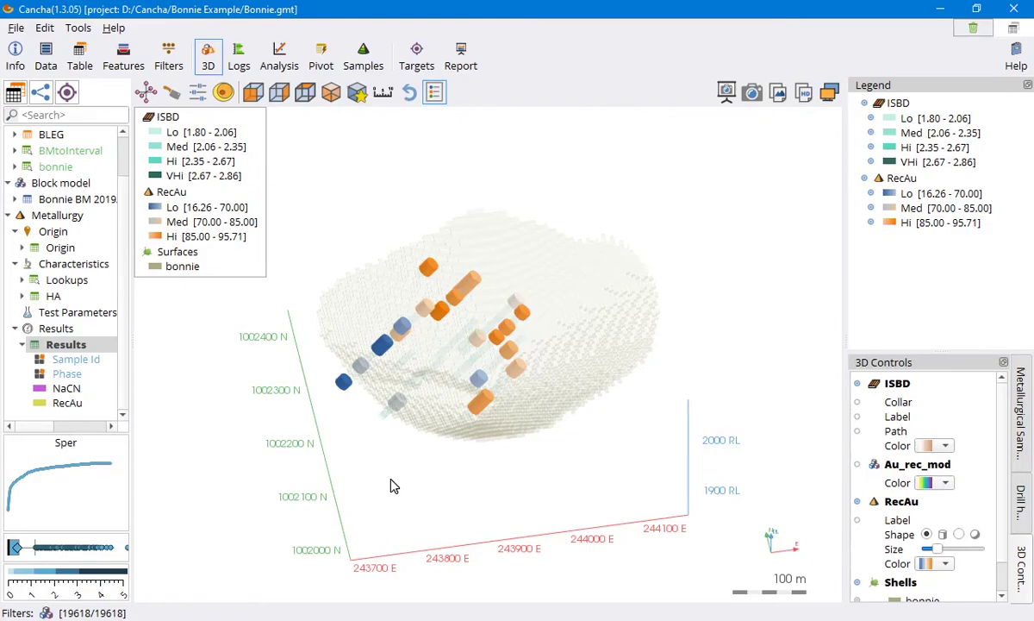
drag(415, 492, 440, 420)
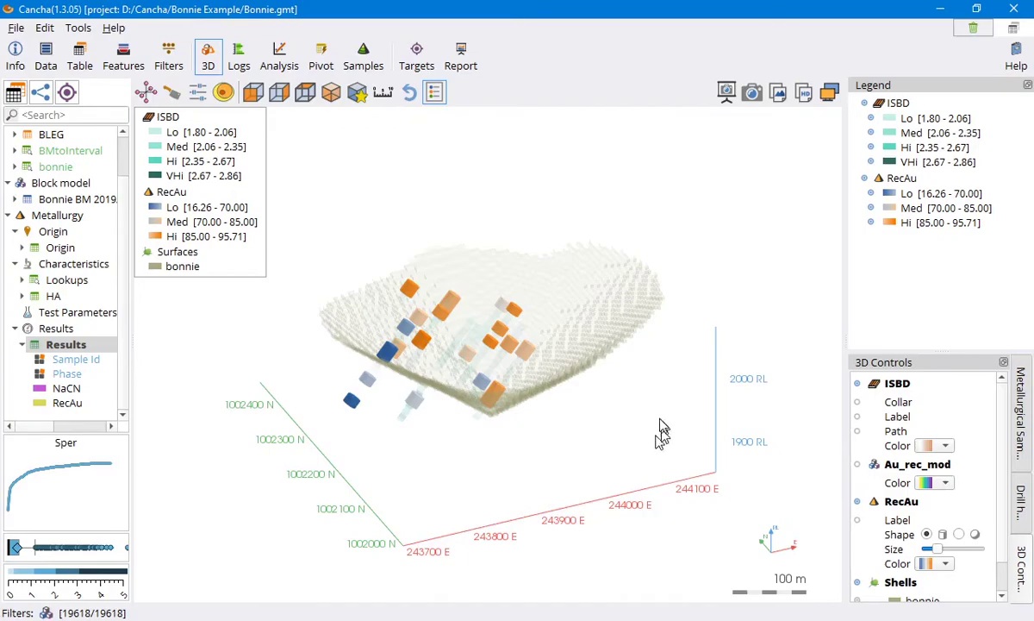
mouse_move(560, 338)
mouse_down()
mouse_move(566, 369)
mouse_move(561, 326)
mouse_up()
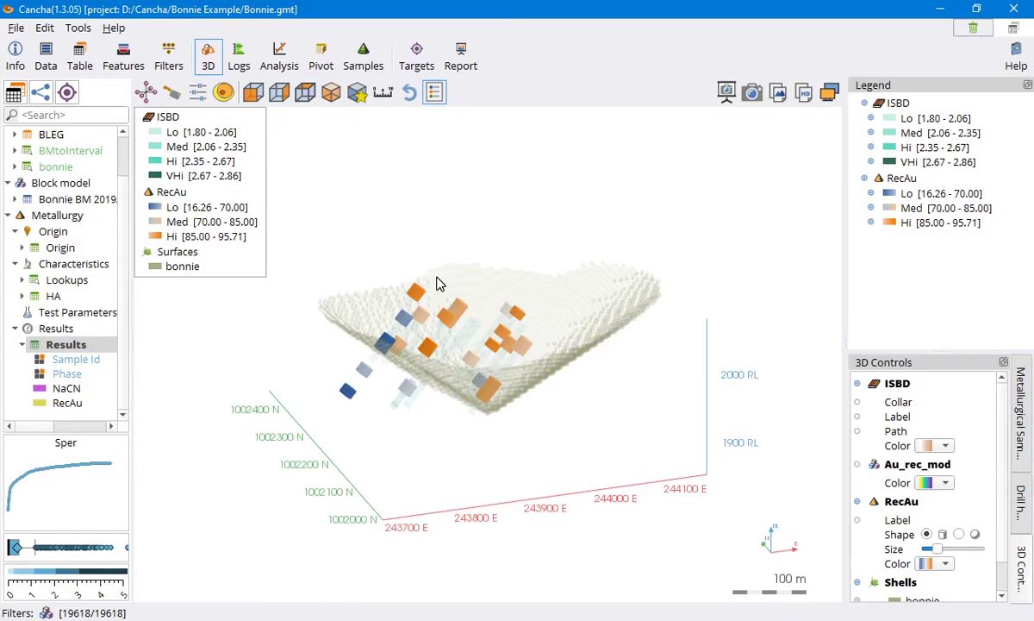
Remove OX from the rows of the pivot table
click(321, 56)
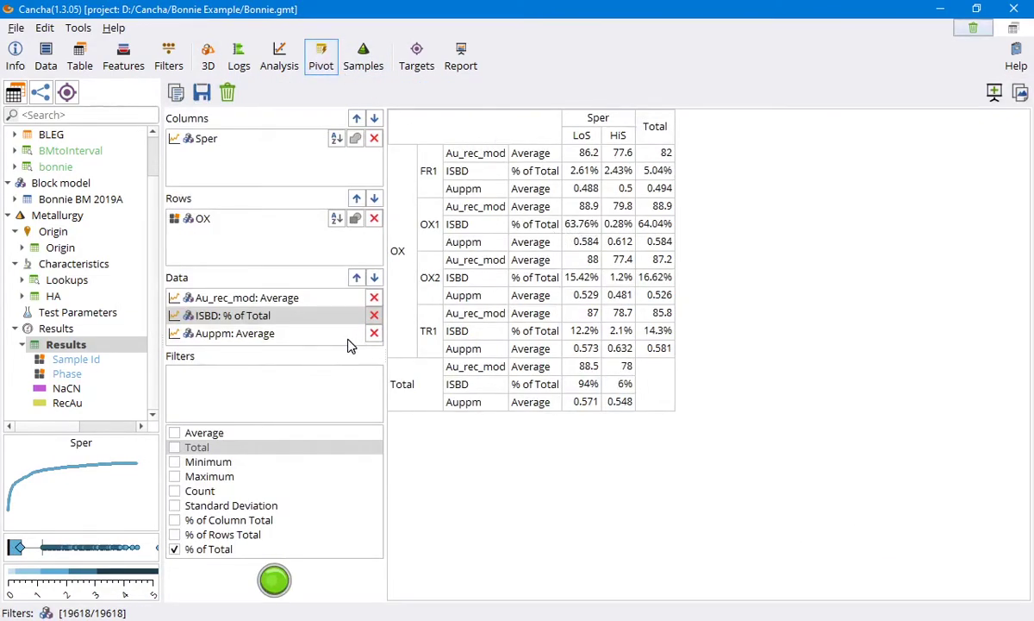
click(375, 221)
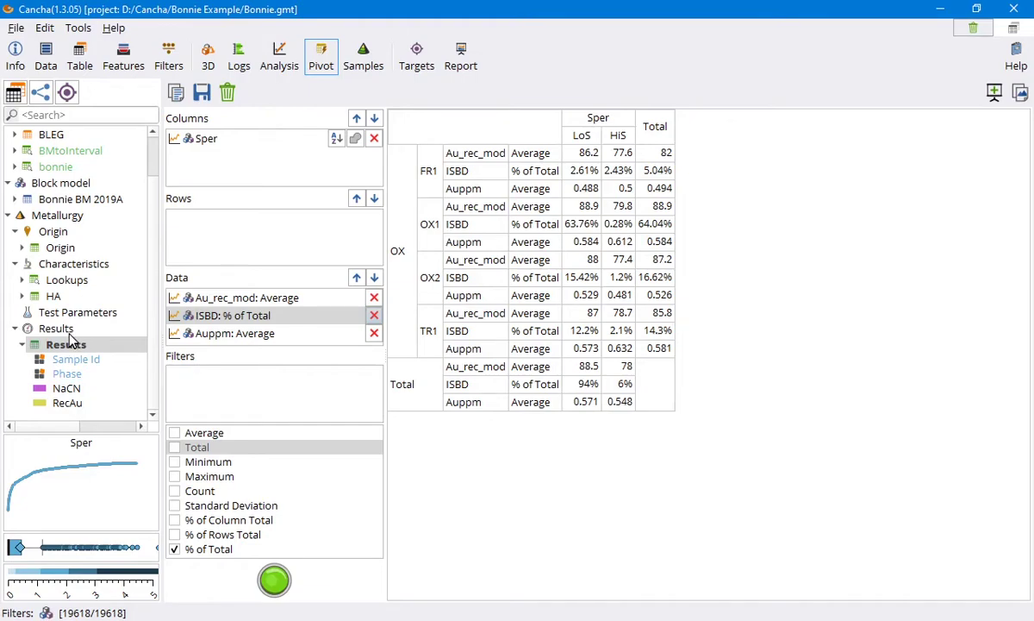
Try the Pit feature of the drilling bonnie table as pivot rows and regenerate the table
click(60, 167)
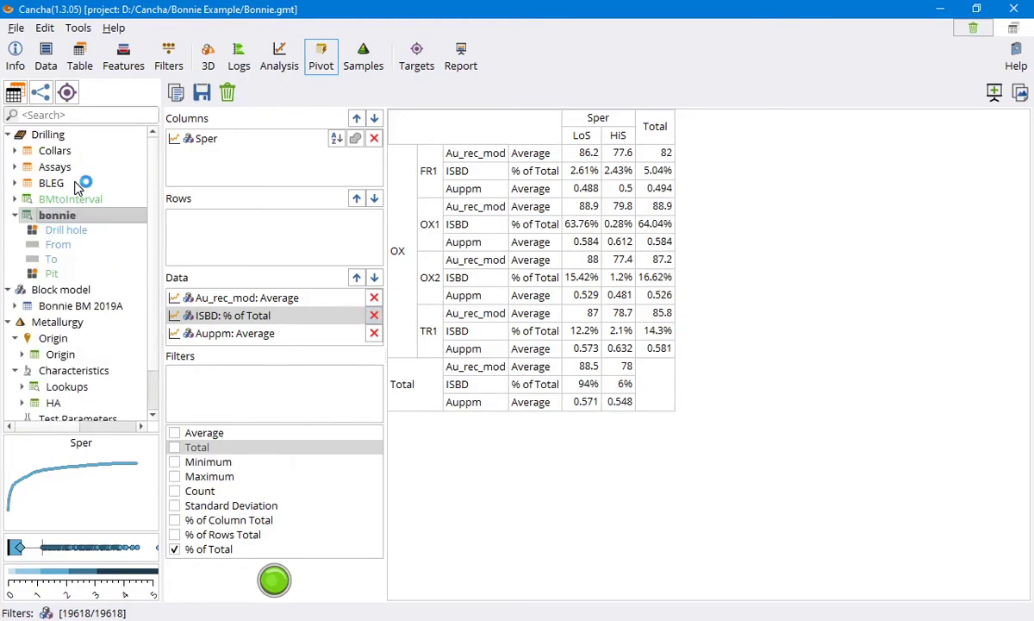
drag(50, 275, 224, 225)
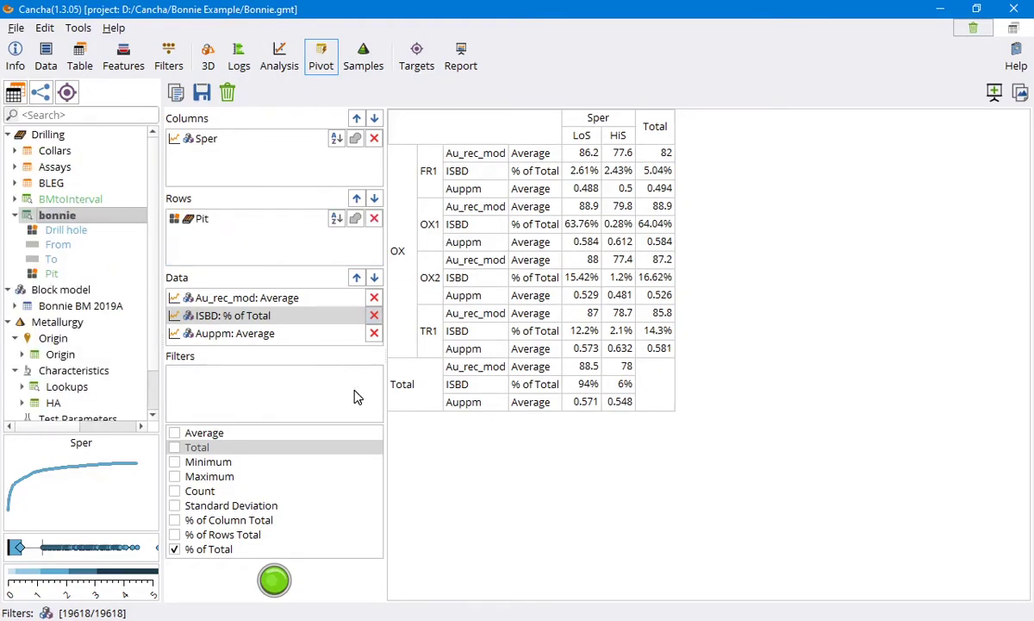
click(272, 580)
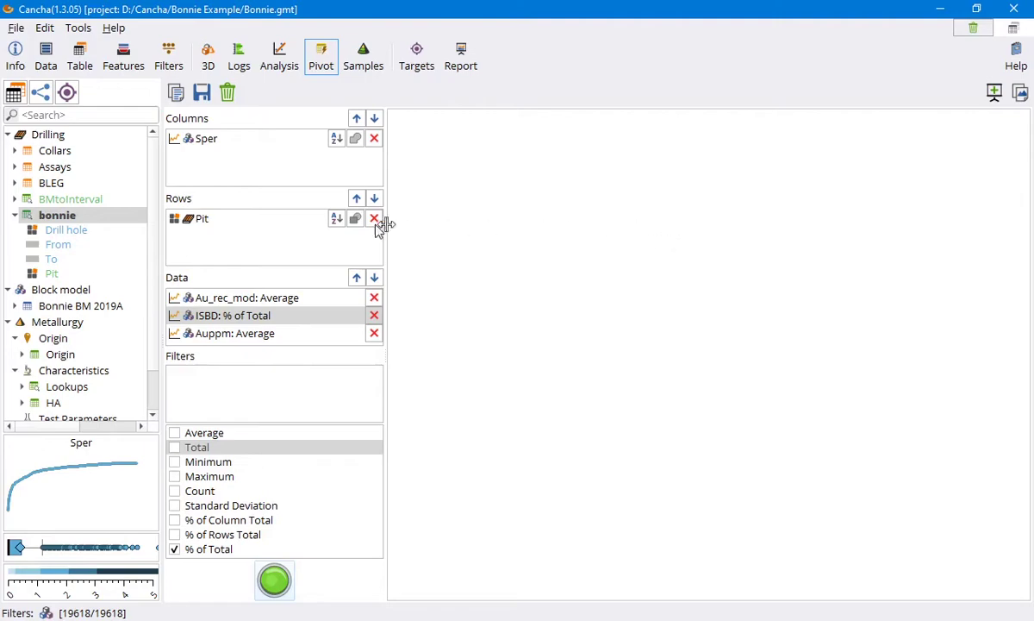
Try the bonnie Pit feature from the metallurgy Lookups as pivot rows instead of the drilling Pit, and clear the rows
drag(59, 278, 200, 215)
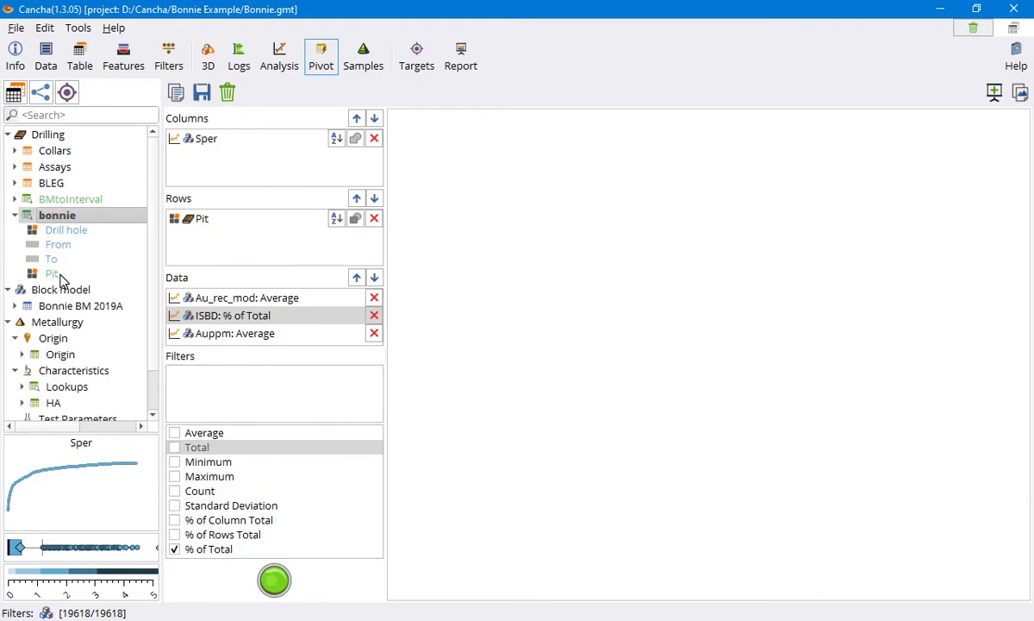
click(65, 387)
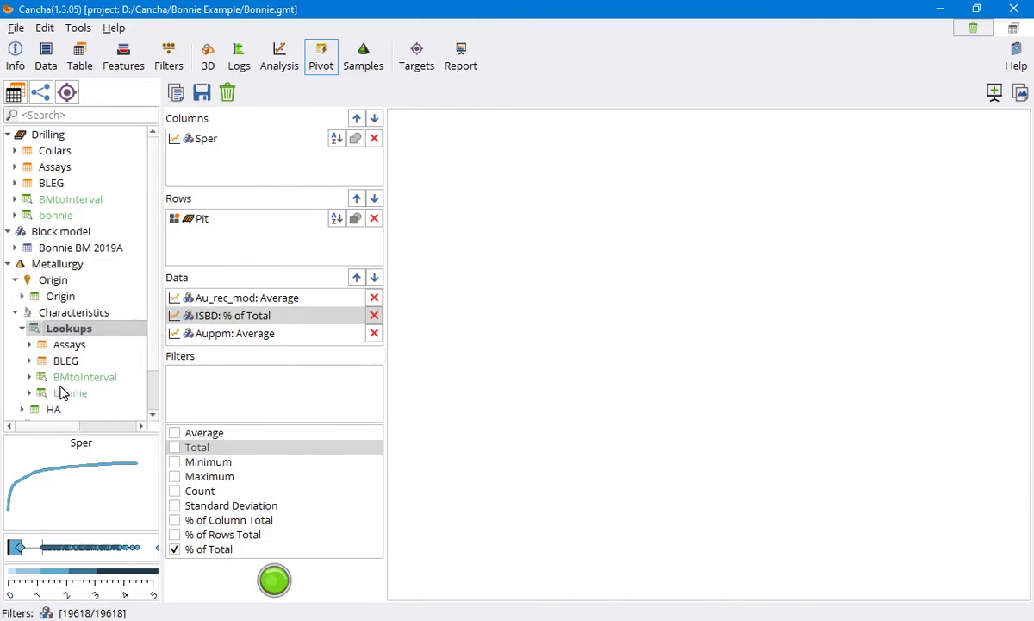
click(73, 394)
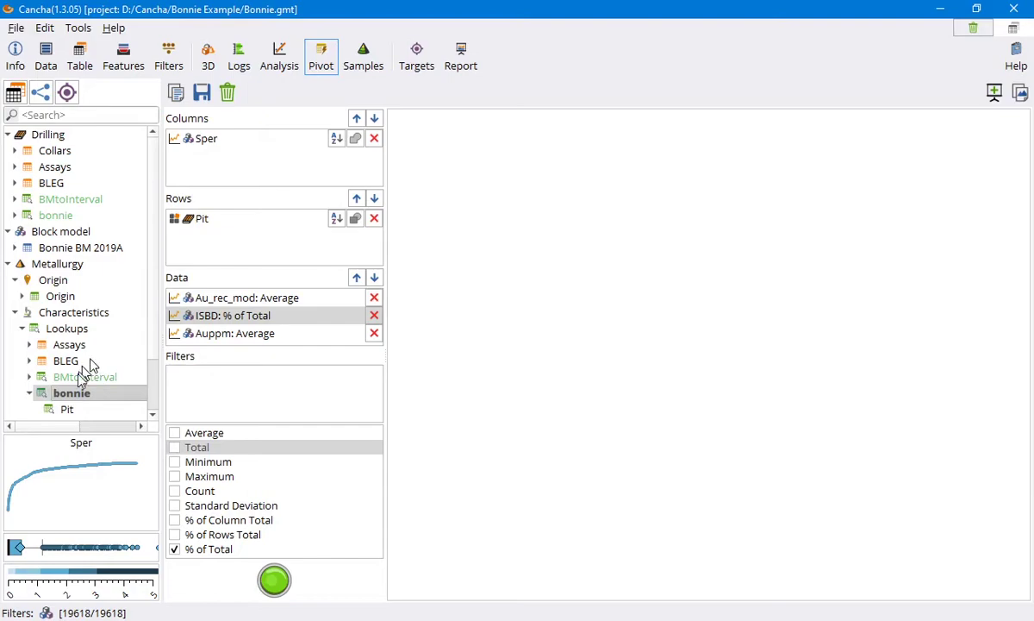
drag(67, 412, 190, 232)
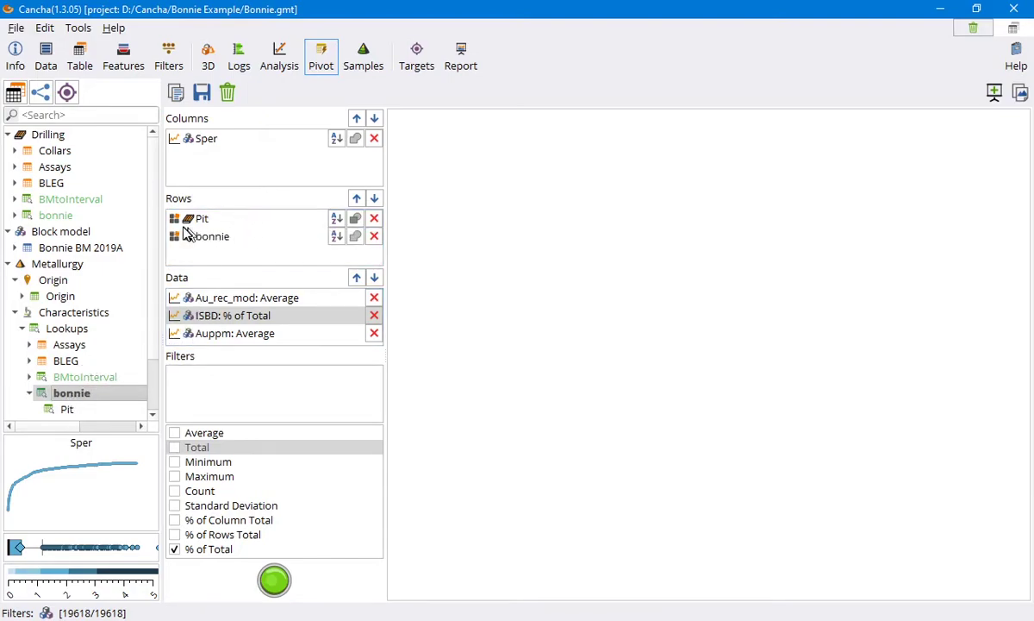
click(374, 219)
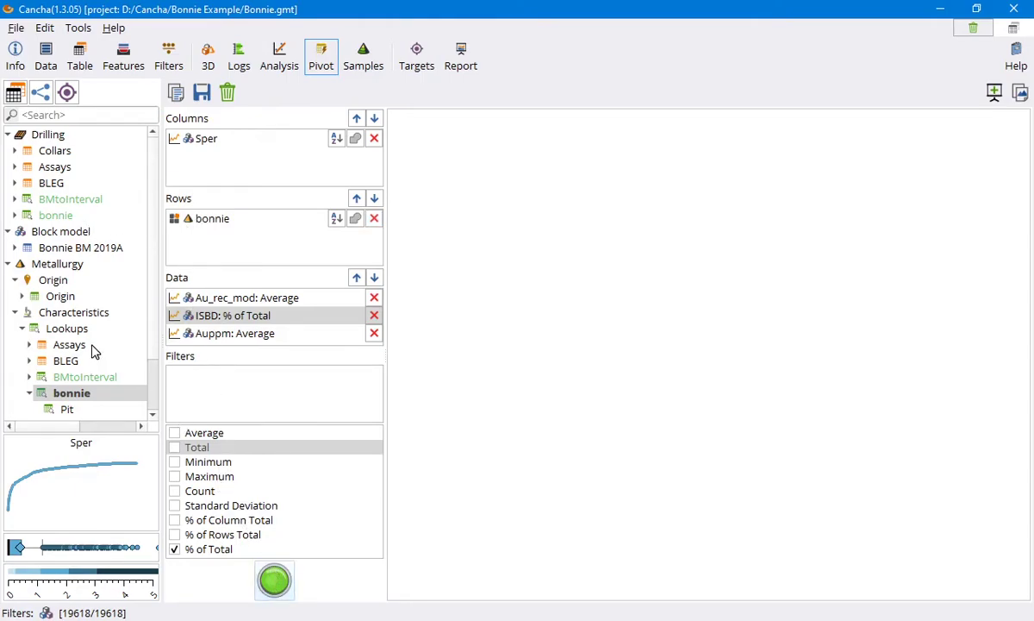
click(373, 218)
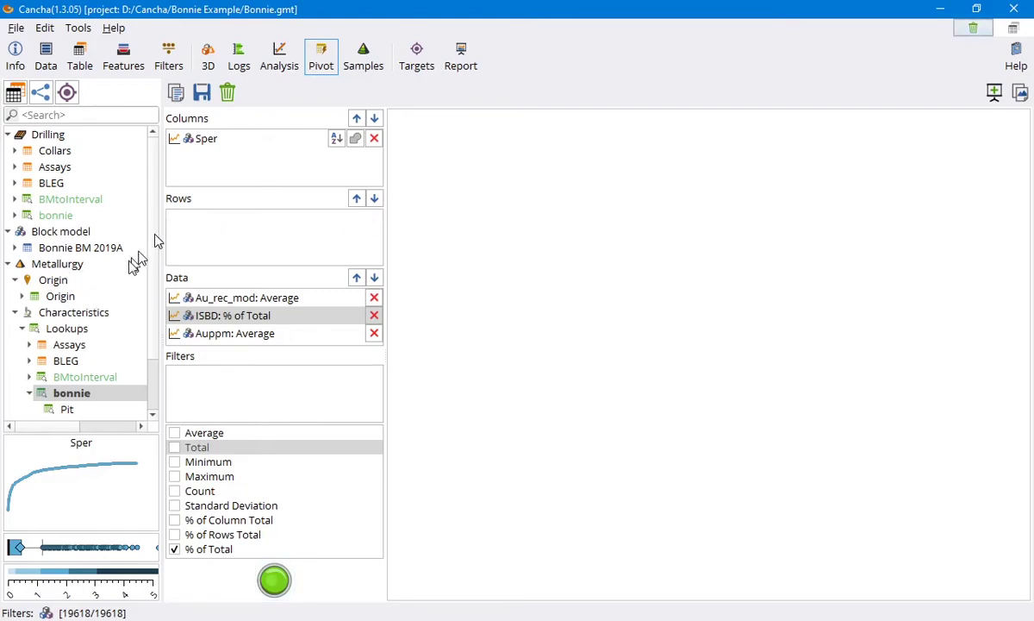
Flag the Bonnie BM 2019A block model with the bonnie surface, using the DOWN direction
scroll(79, 310, down, 1)
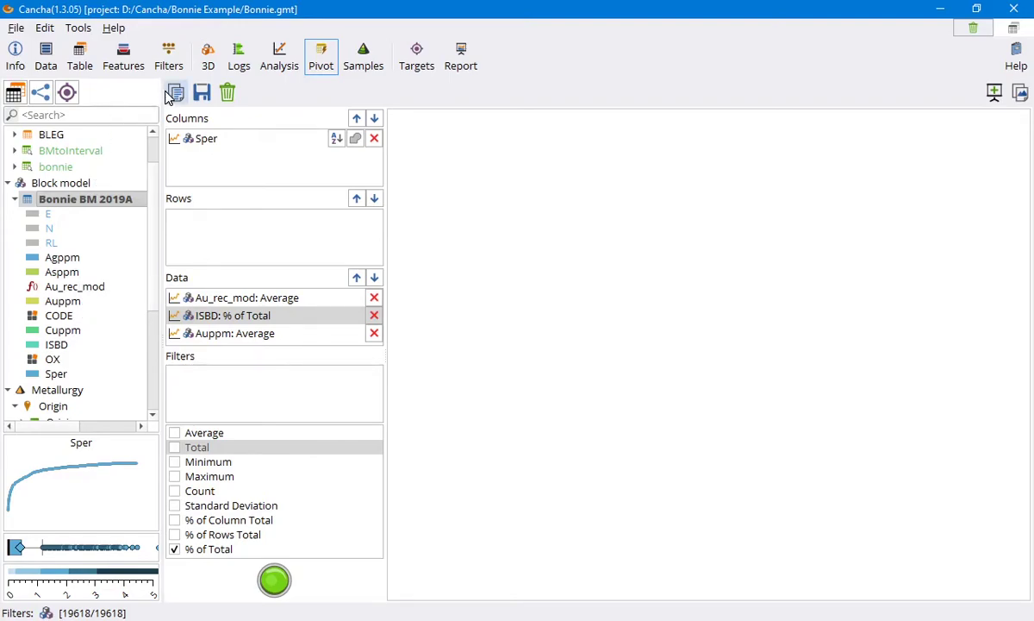
click(128, 65)
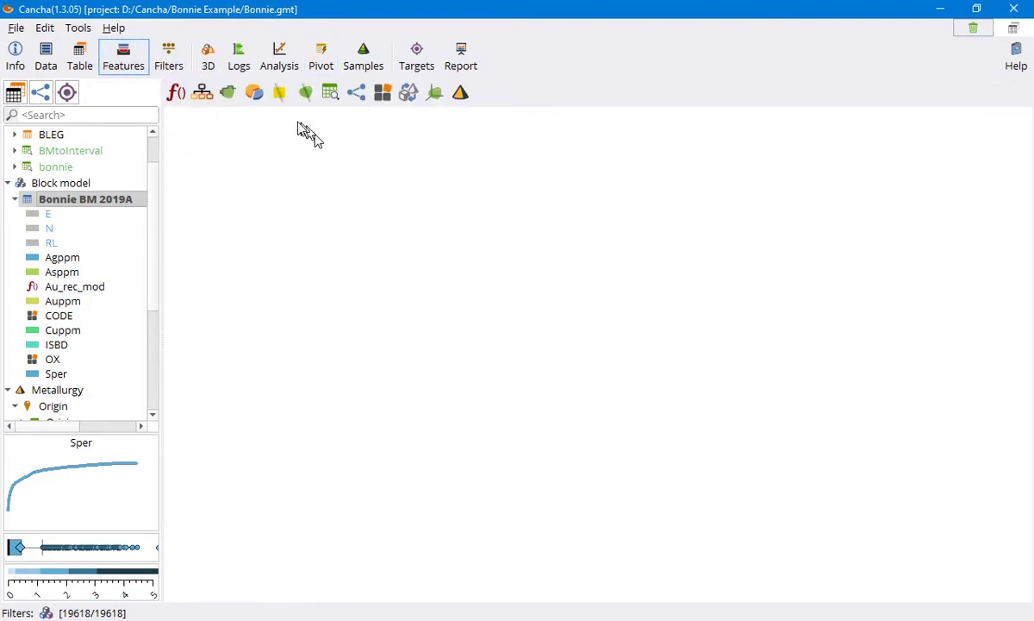
click(229, 93)
click(178, 141)
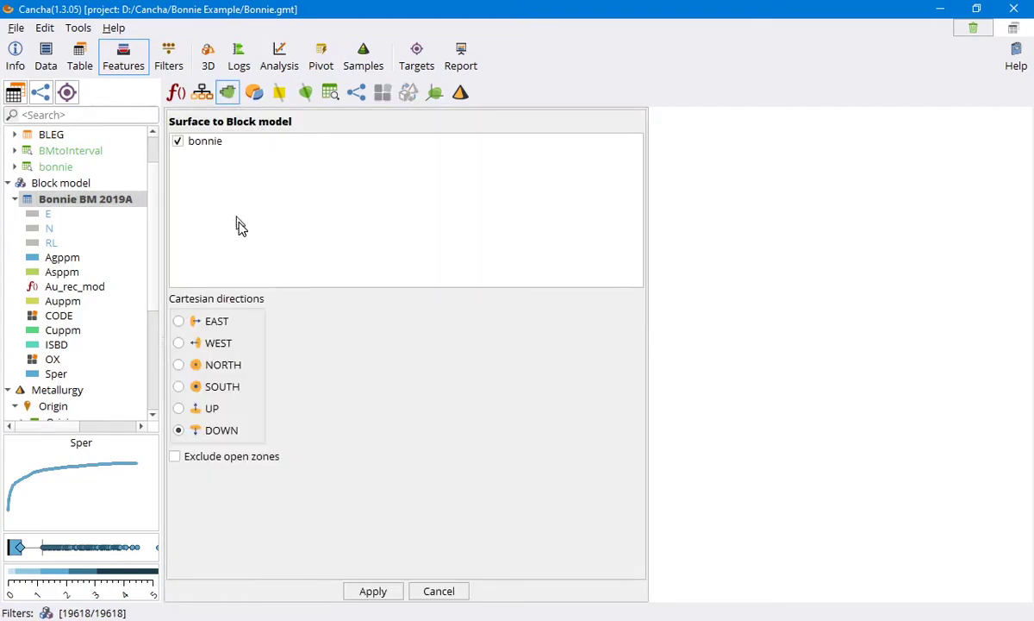
click(371, 591)
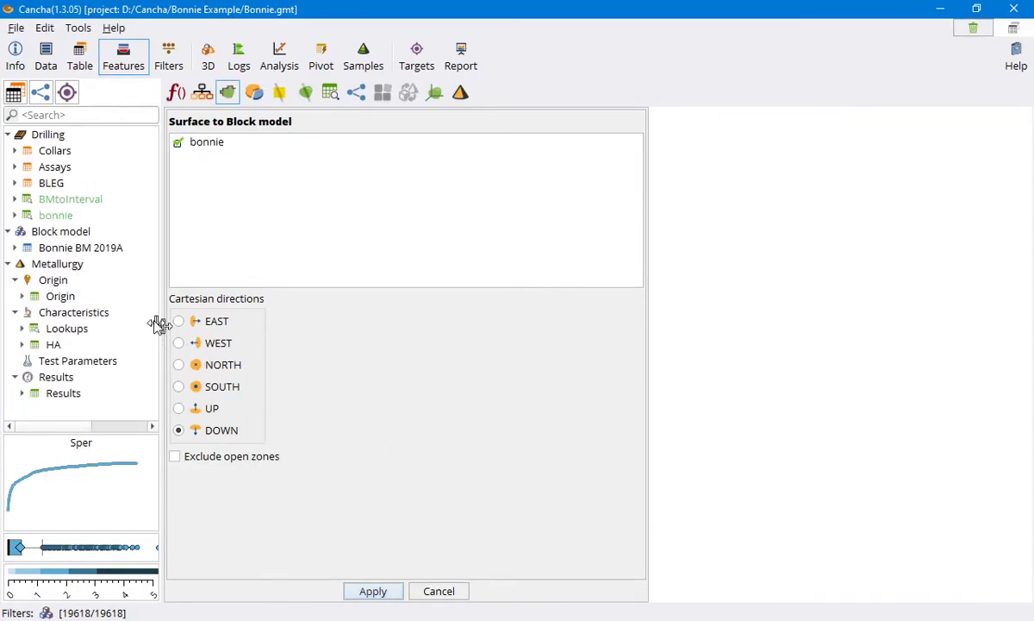
Set the block model's bonnie legend to orange for A, named Out of pit, and light green for B, named In pit
click(14, 247)
scroll(90, 362, down, 1)
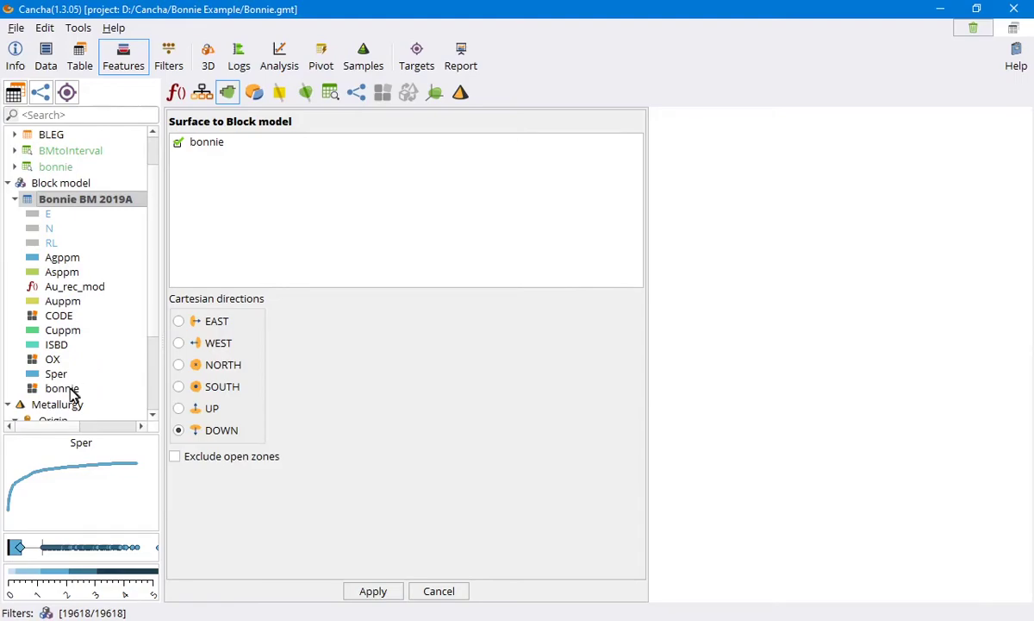
click(70, 390)
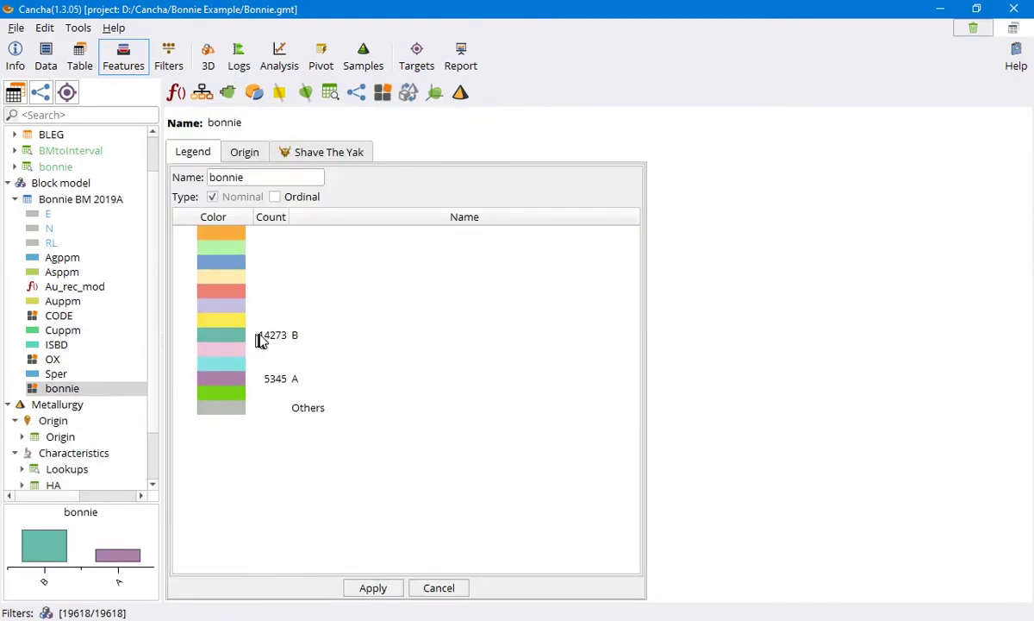
drag(282, 384, 274, 235)
drag(261, 336, 258, 254)
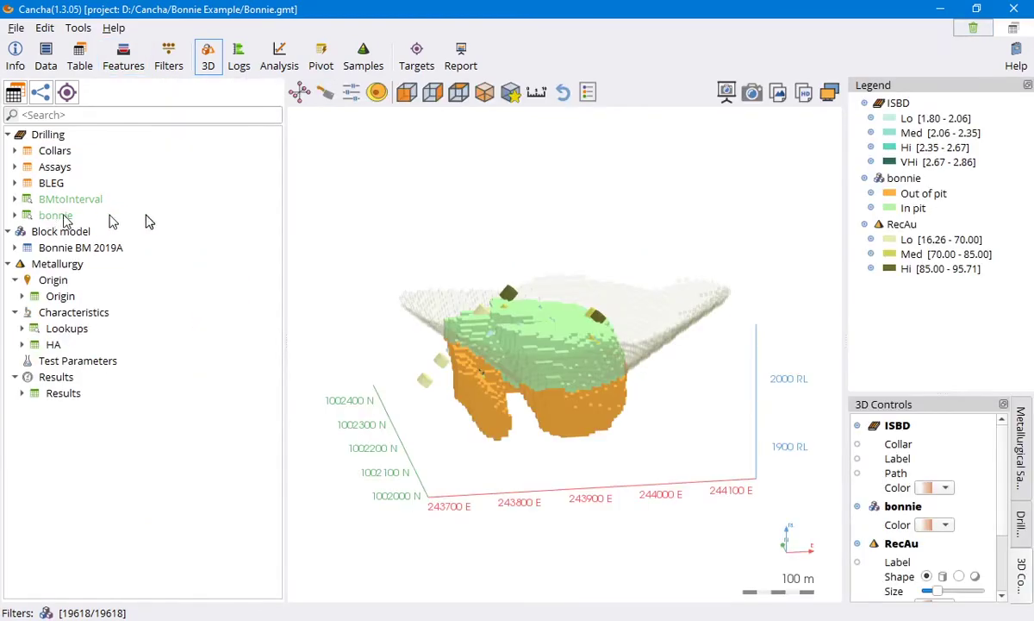
Cut a section through the in-pit and out-of-pit blocks in 3D at azimuth 0 and view the slice face-on
drag(536, 351, 476, 363)
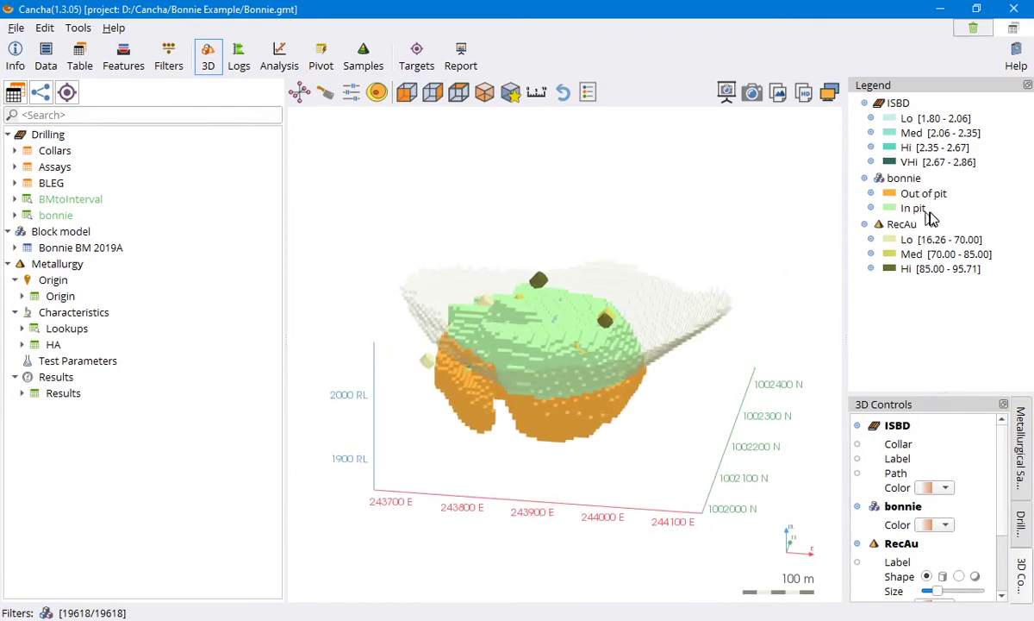
drag(557, 340, 558, 430)
click(351, 93)
click(351, 97)
click(325, 92)
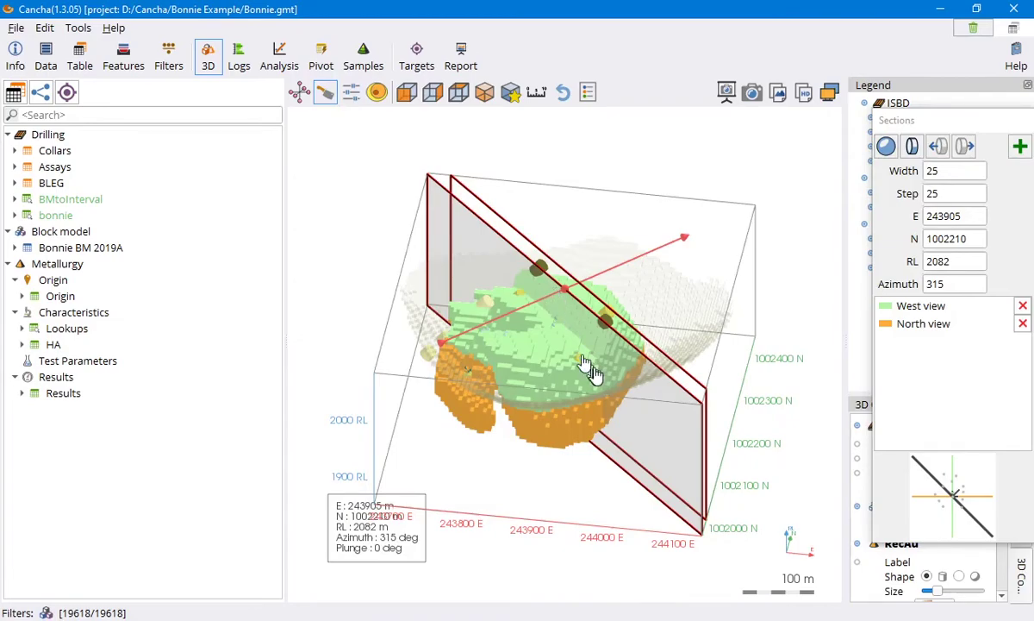
drag(958, 287, 878, 288)
text(0)
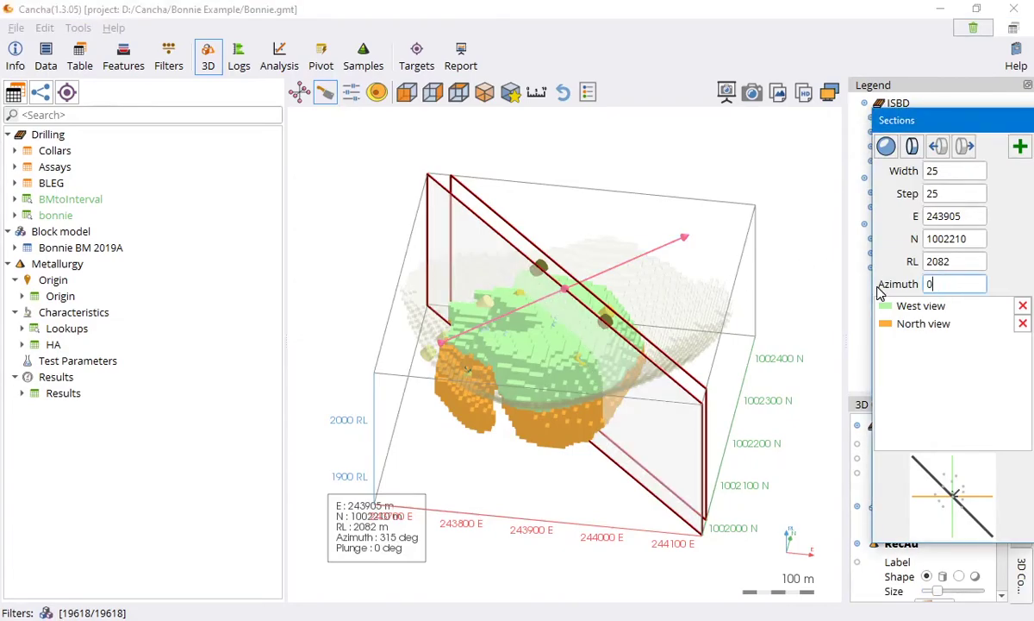
key(Return)
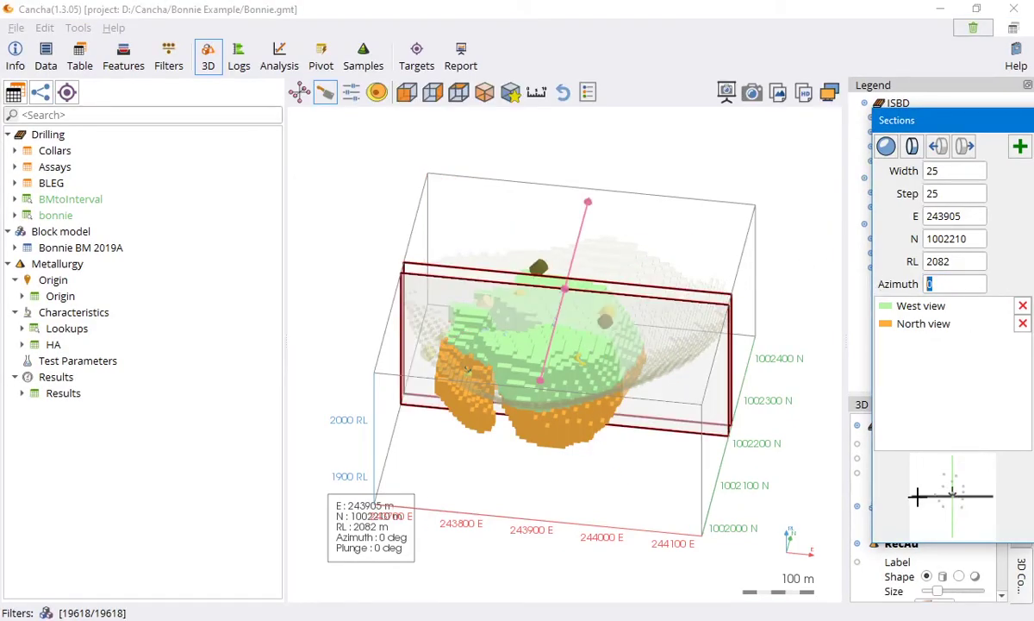
click(914, 149)
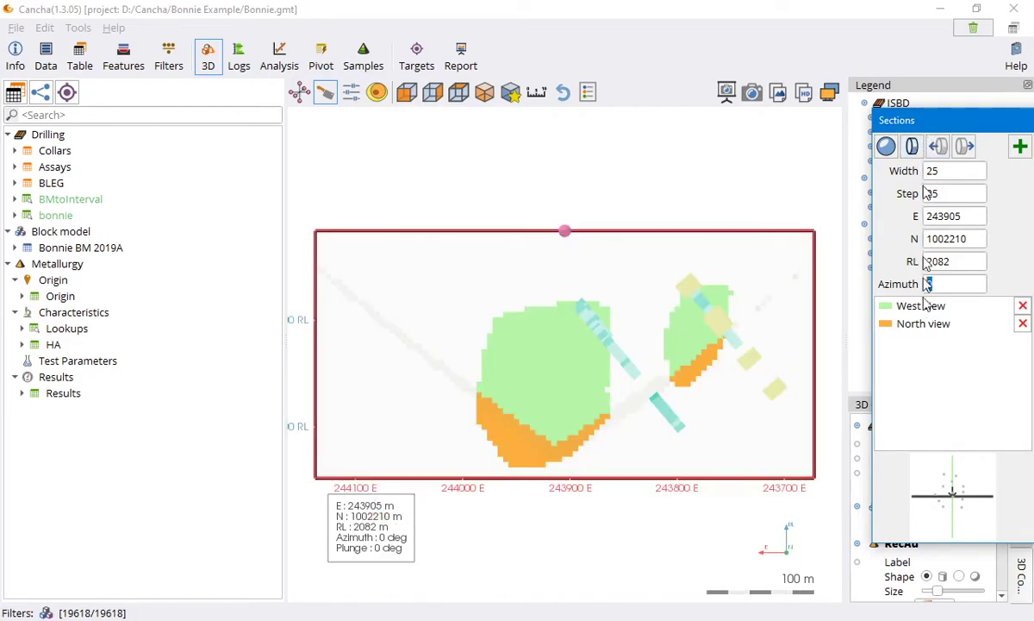
Set the section's azimuth to 90 and move the Sections window clear of the legend and 3D controls
text(90)
key(Return)
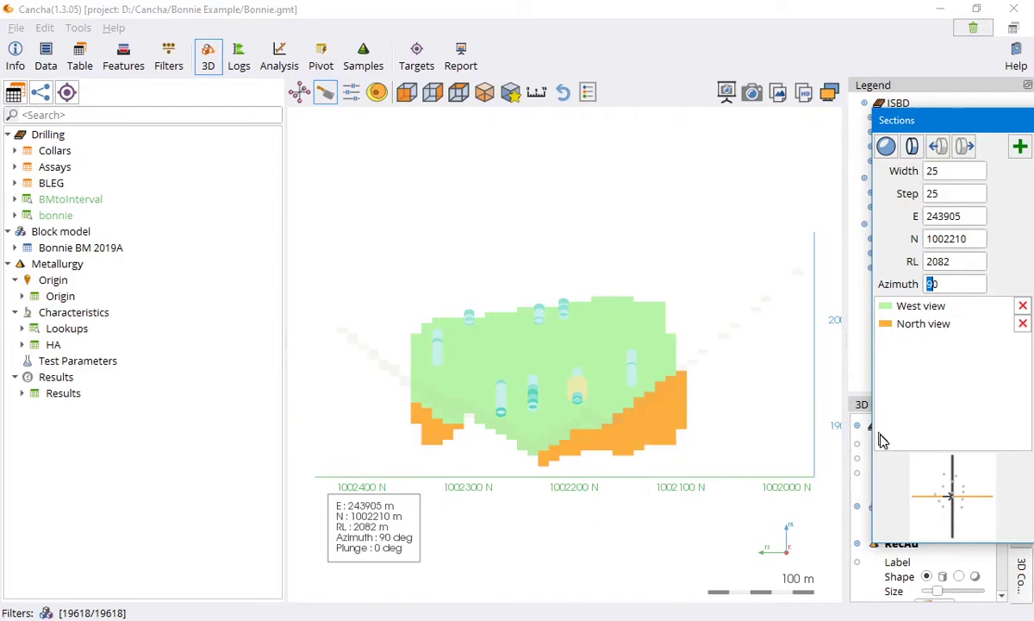
drag(944, 125, 135, 110)
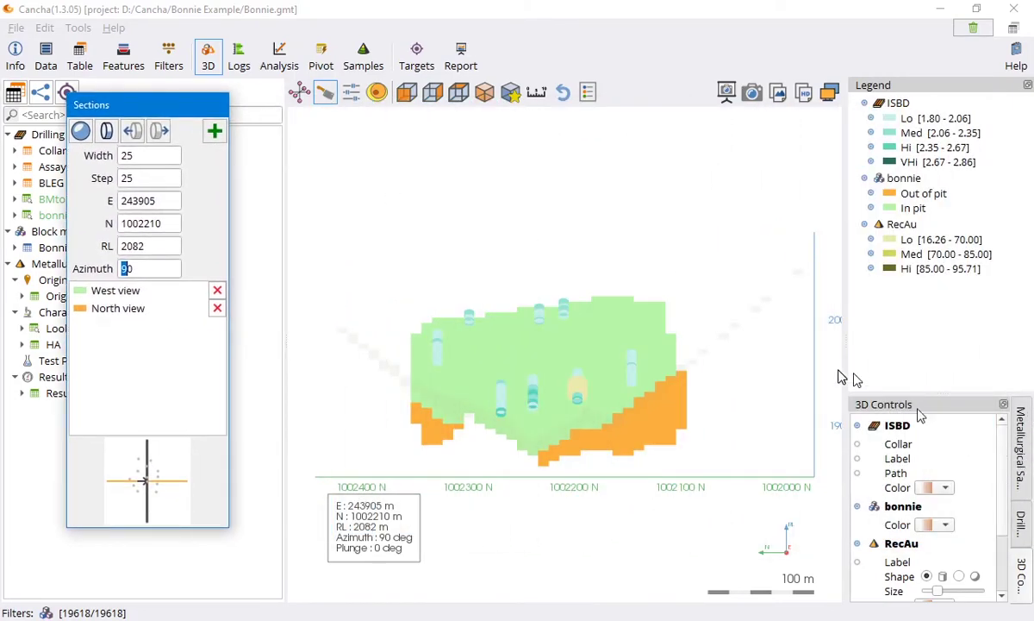
Make the bonnie shell opaque in the section view and move the section to easting 243941
scroll(867, 545, down, 3)
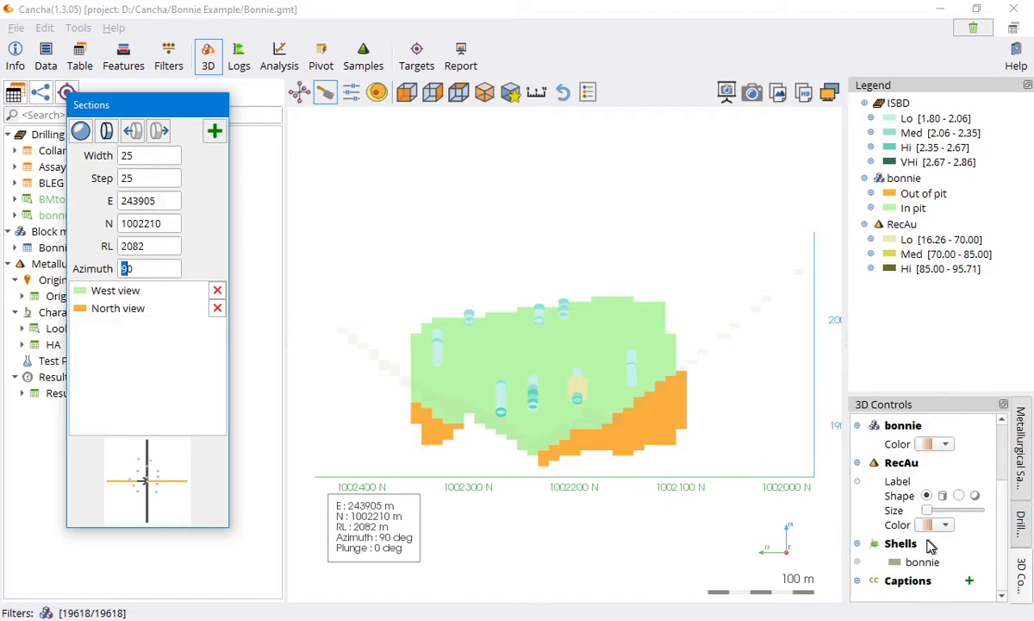
click(858, 563)
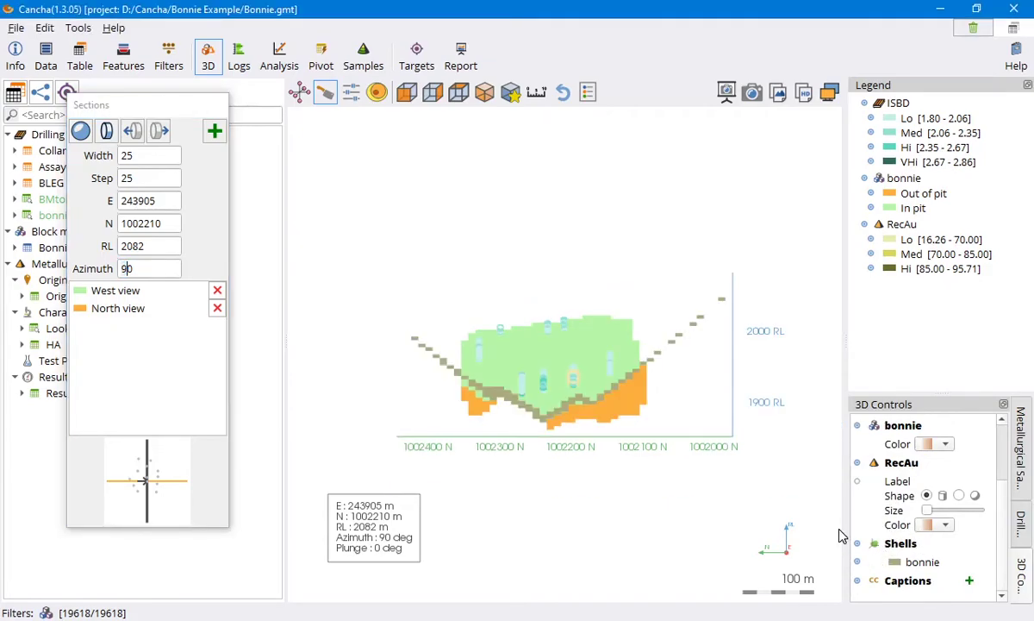
scroll(591, 471, up, 2)
scroll(615, 469, down, 2)
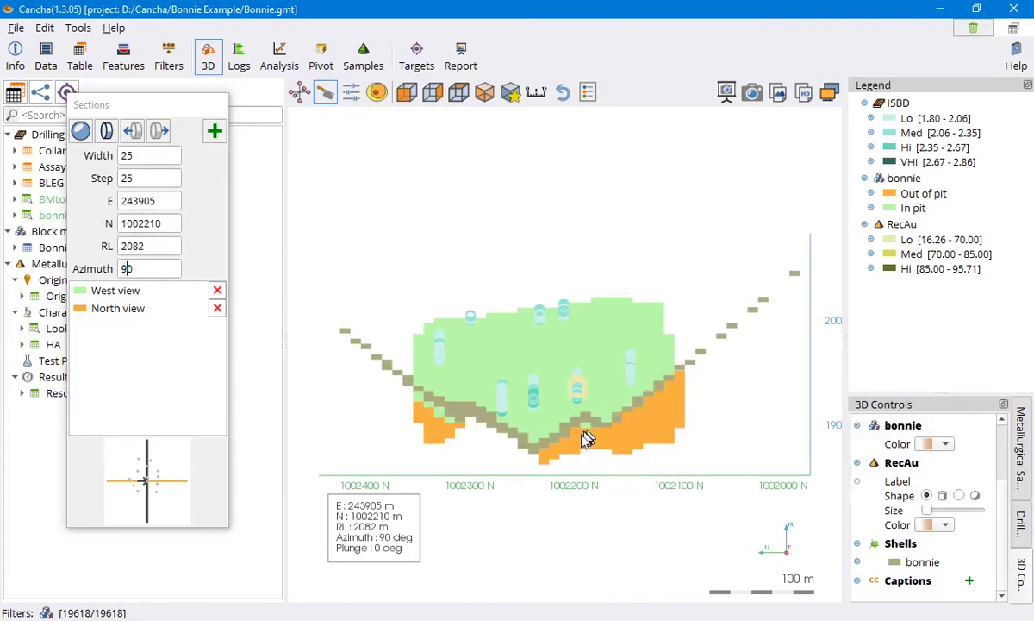
drag(595, 435, 653, 380)
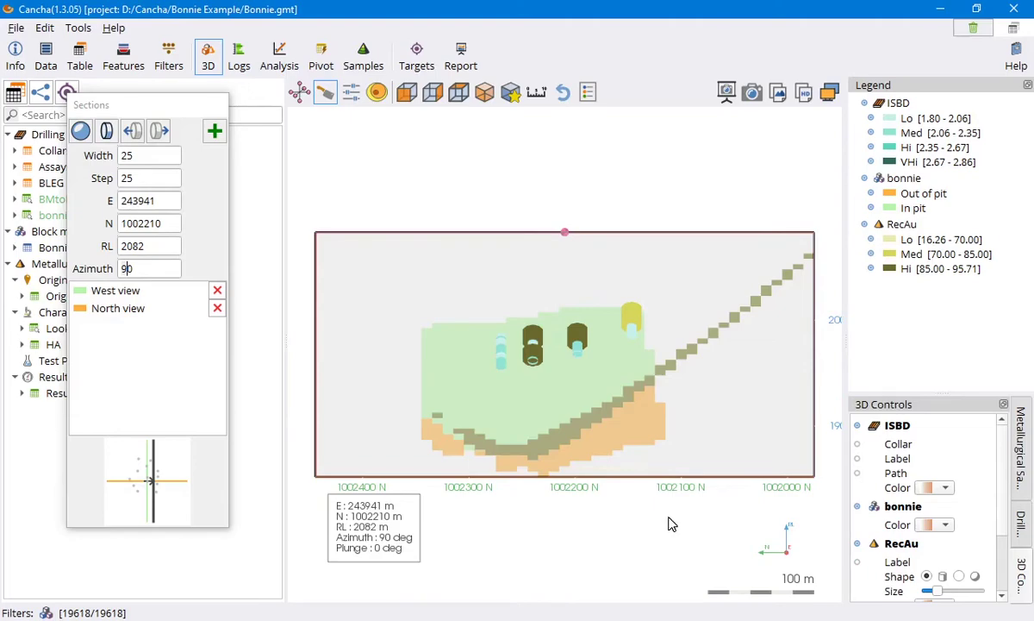
scroll(672, 522, down, 2)
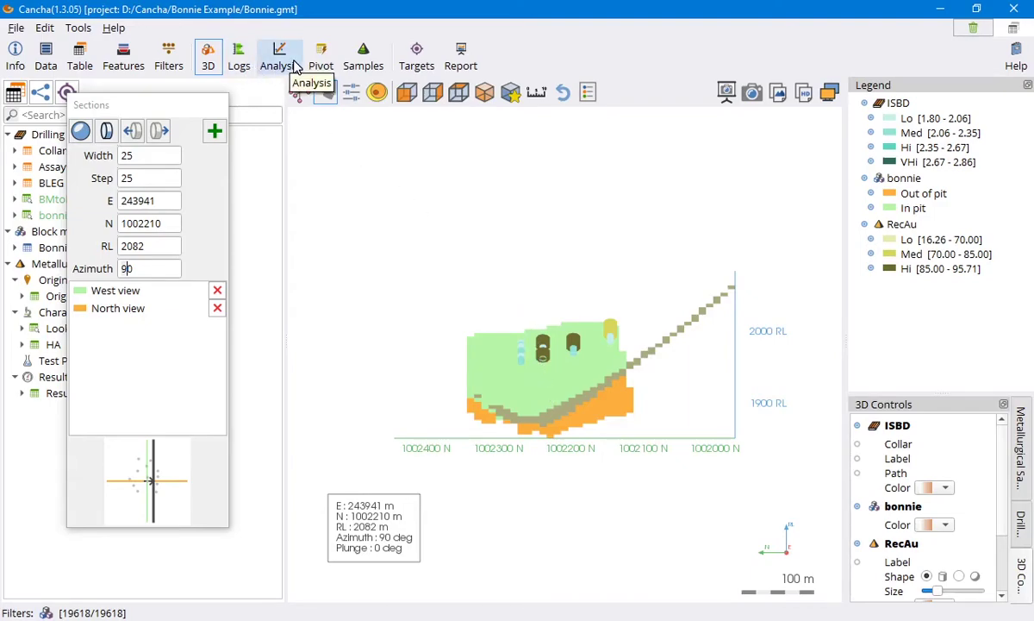
Generate the pivot table with the block model's bonnie feature as rows against Sper
click(319, 57)
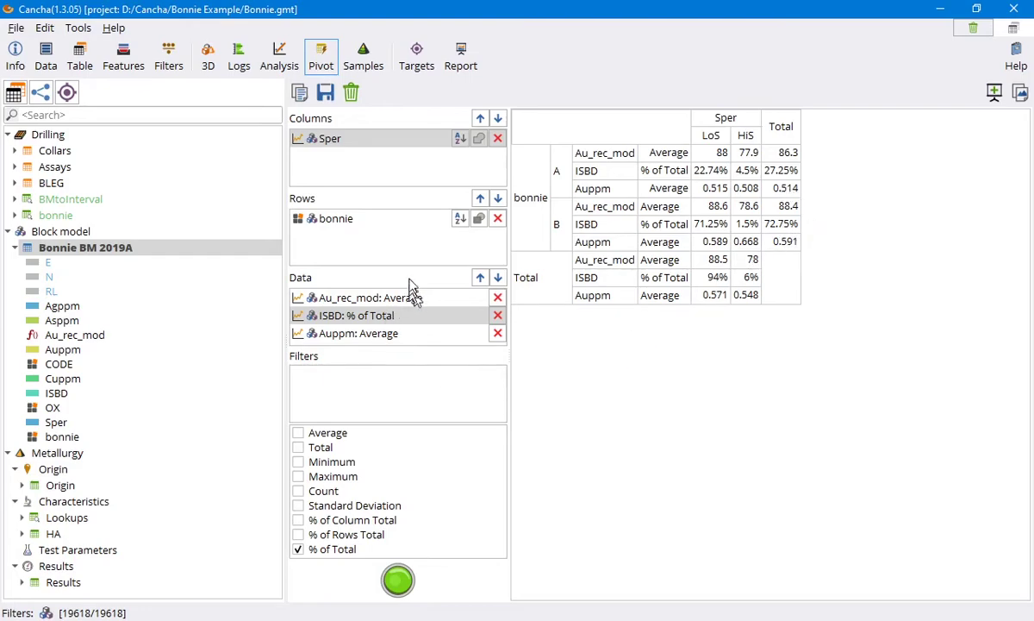
Examine the in-pit and out-of-pit blocks against the bonnie pit shell in 3D from the front and from oblique angles
click(208, 57)
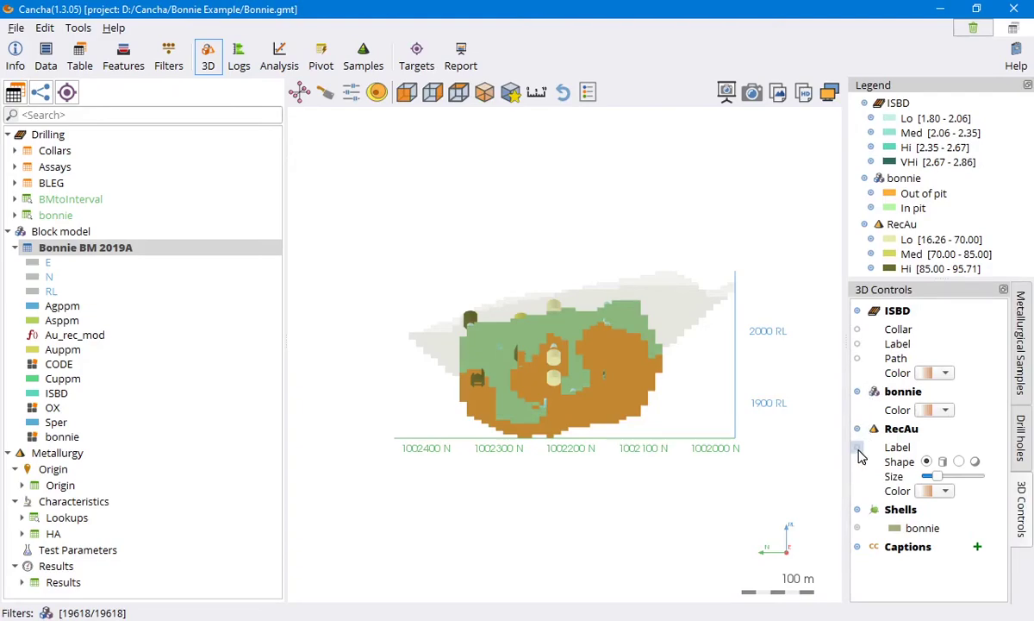
drag(688, 404, 295, 157)
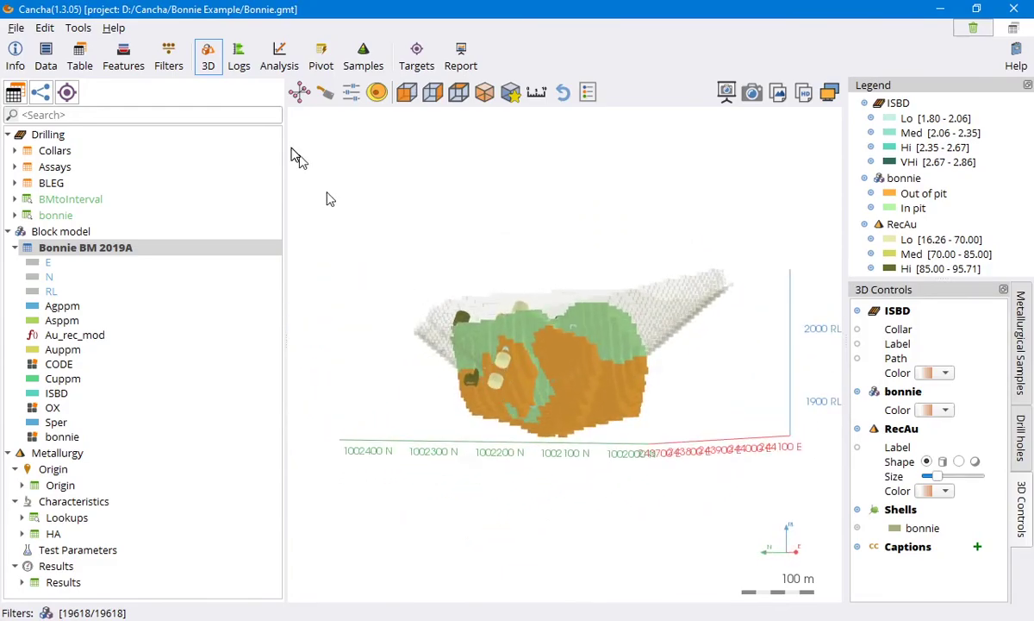
click(428, 97)
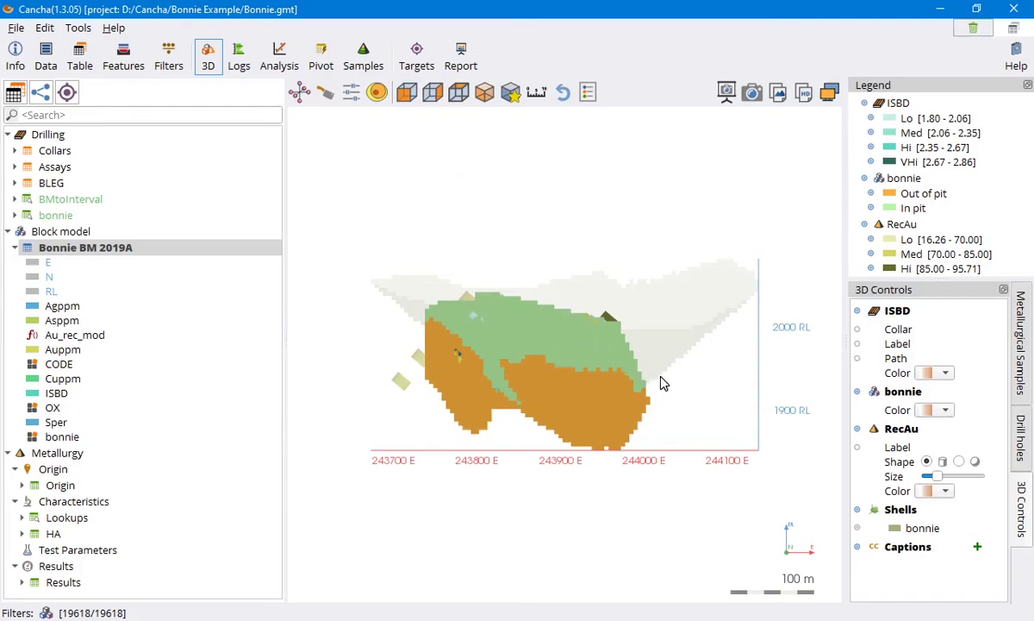
drag(589, 372, 652, 425)
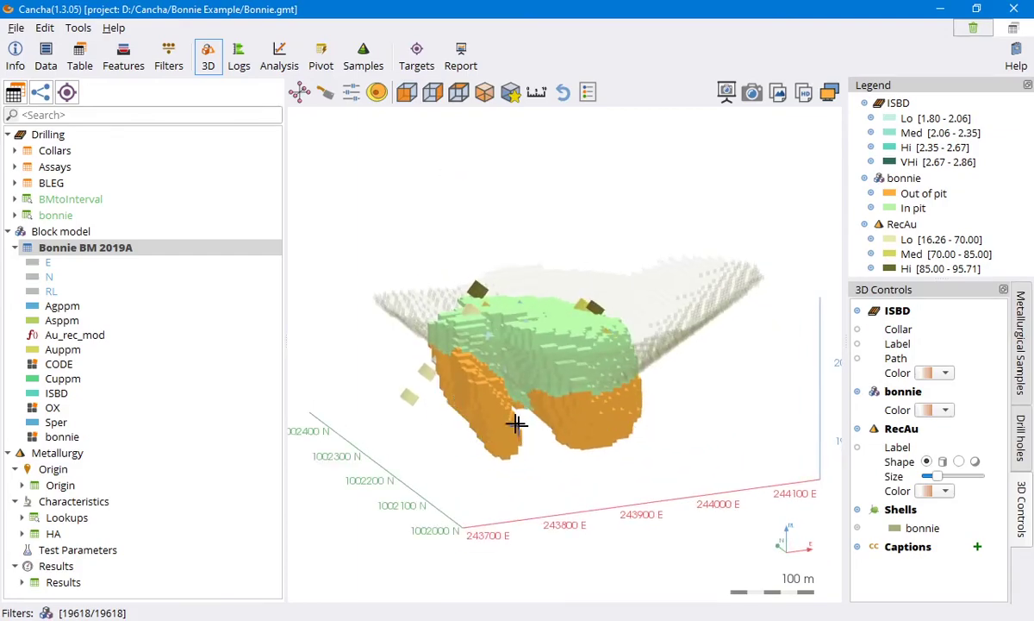
drag(521, 425, 316, 334)
drag(593, 412, 629, 457)
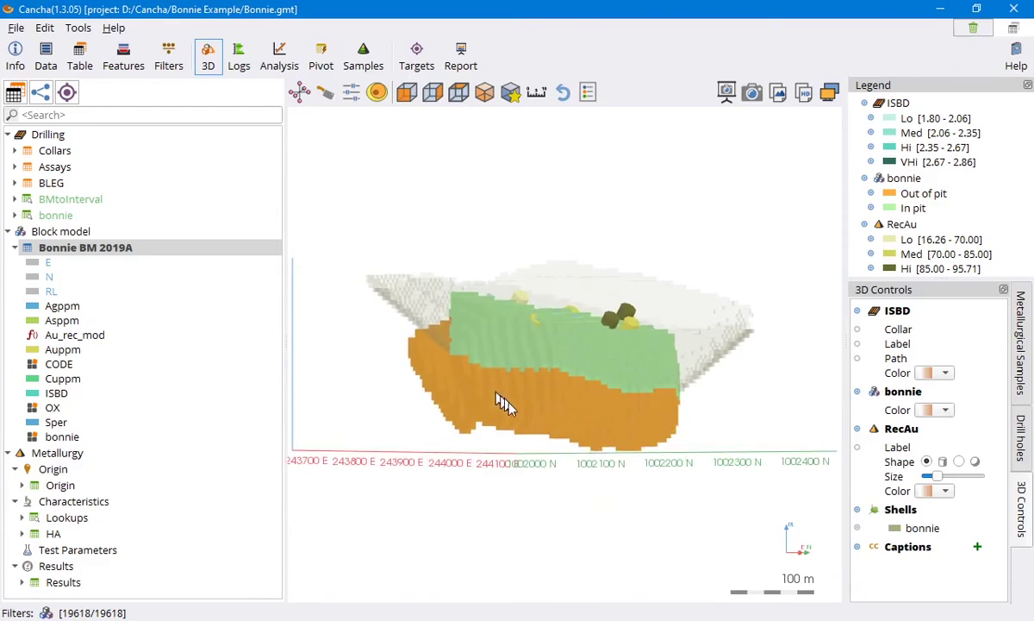
drag(506, 409, 578, 441)
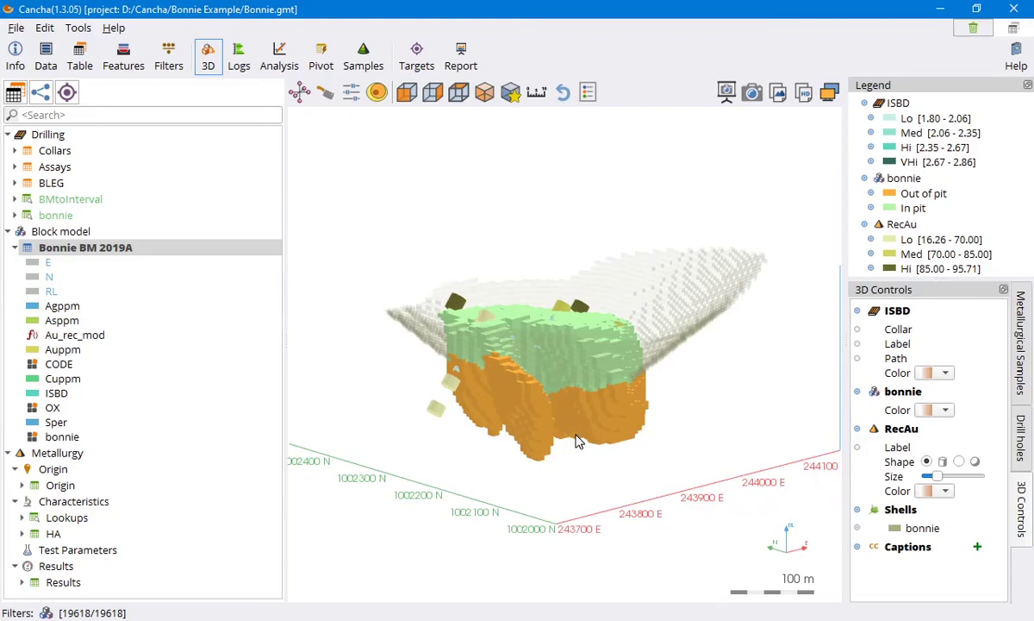
drag(591, 417, 433, 414)
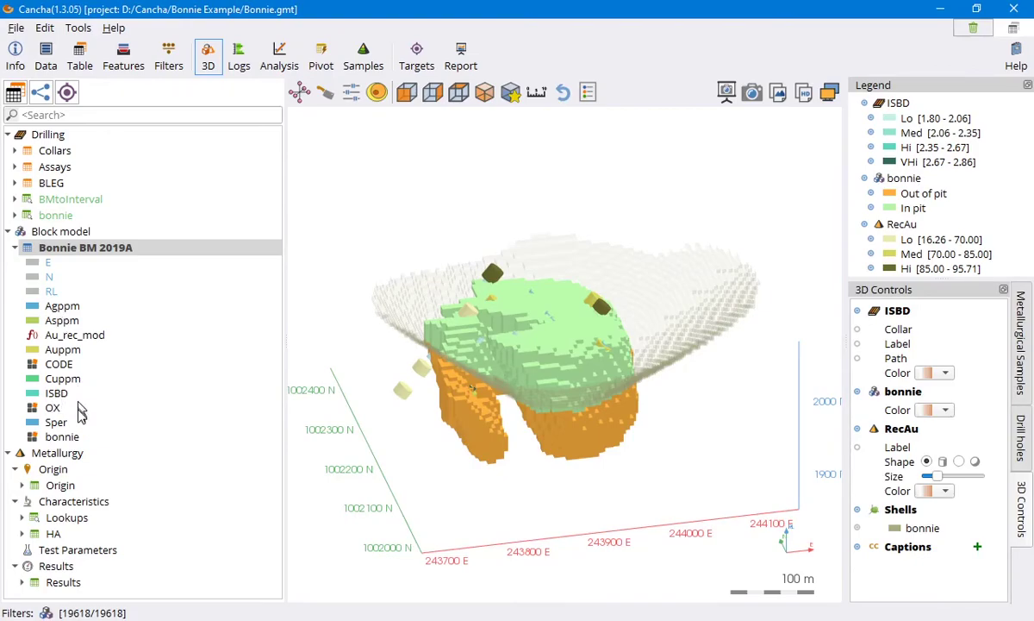
Display the block model by Au_rec_mod in 3D and hide the Hi class to isolate the lower-recovery blocks around the pit shell
click(64, 333)
drag(535, 359, 673, 419)
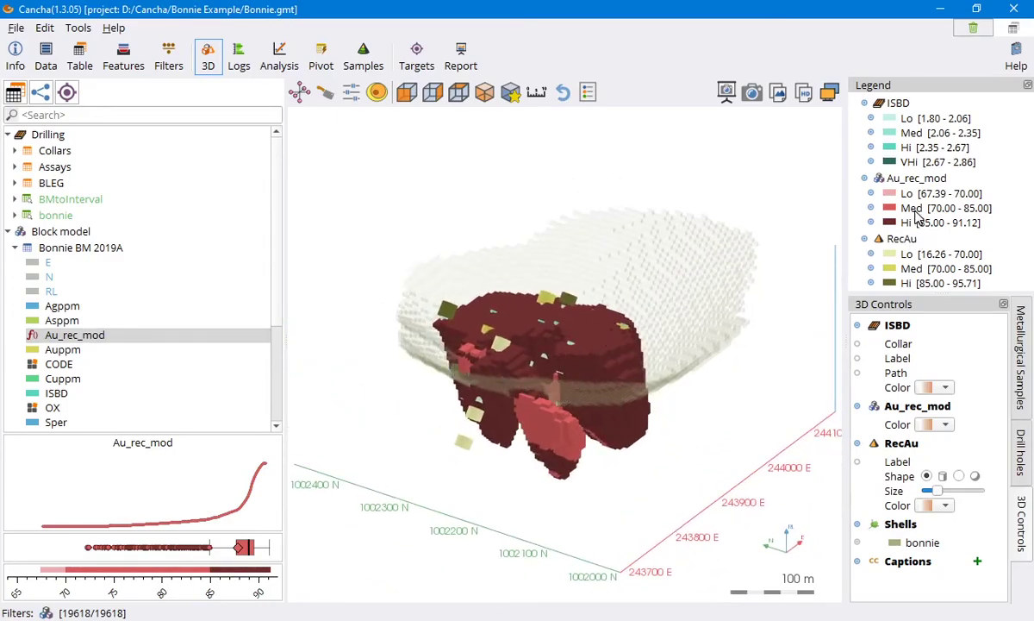
click(871, 222)
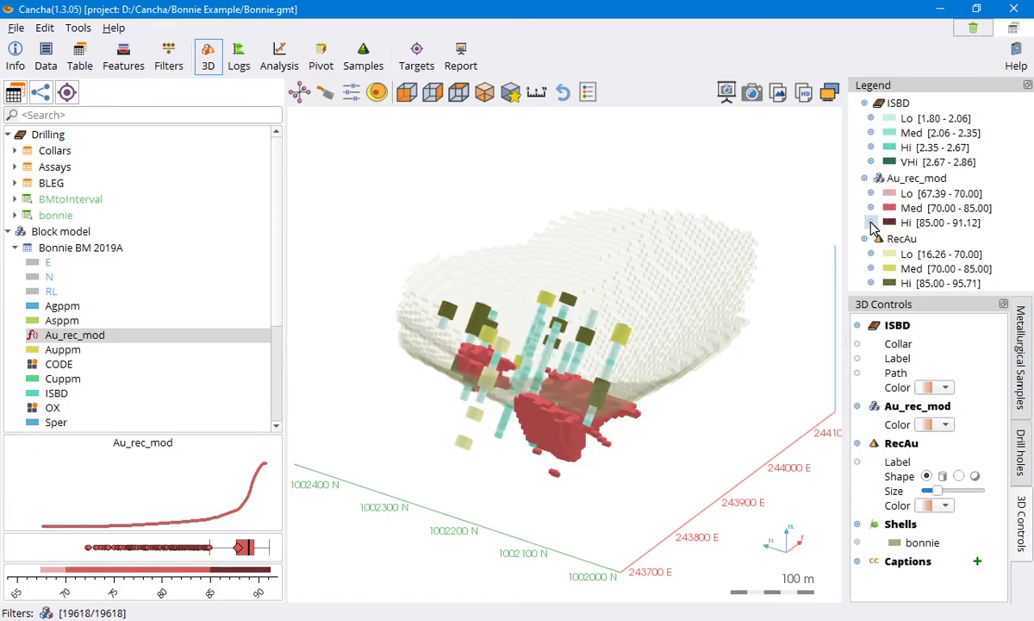
drag(702, 290, 538, 390)
drag(490, 308, 688, 335)
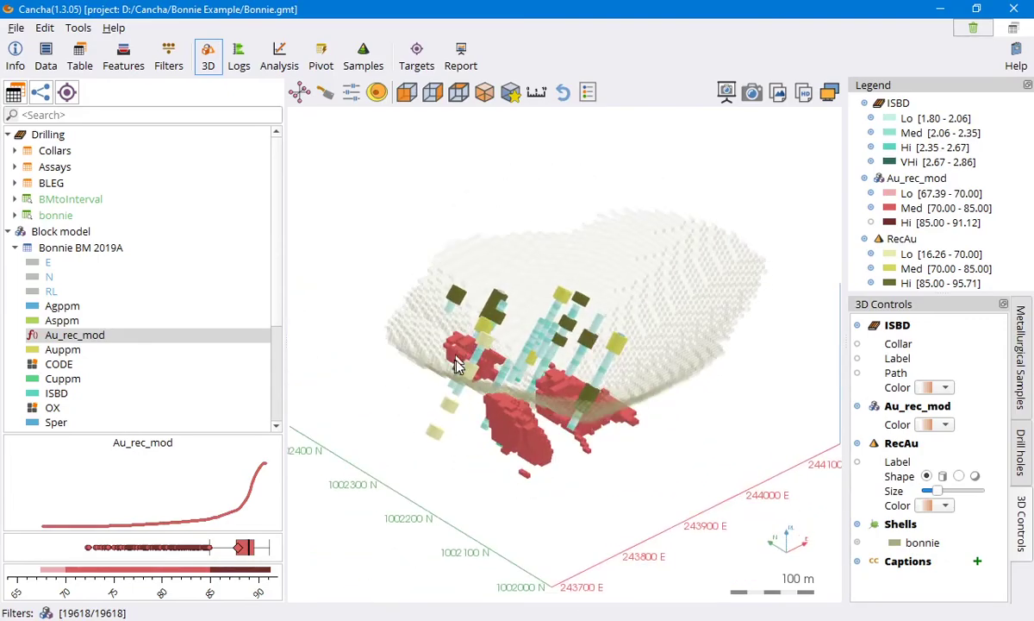
drag(429, 329, 487, 405)
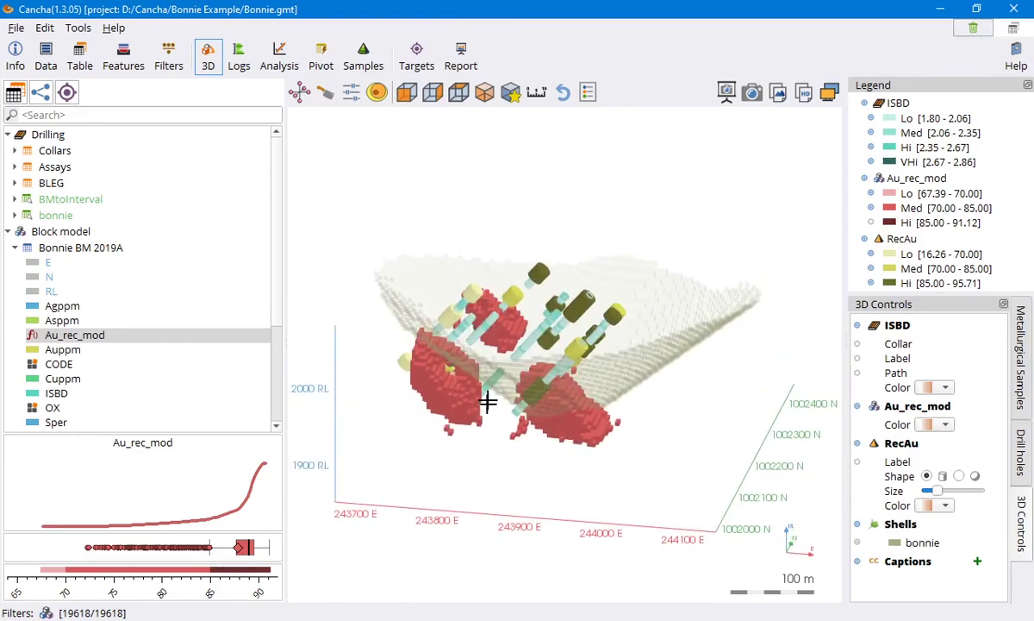